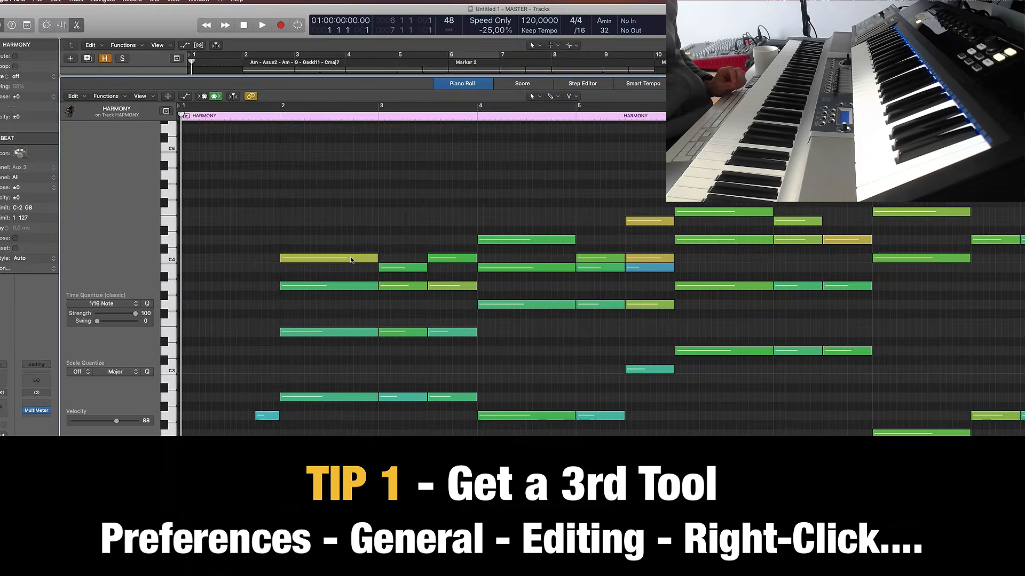
Step: Review the tools available for the first two tool slots of the Piano Roll
click(184, 369)
click(271, 385)
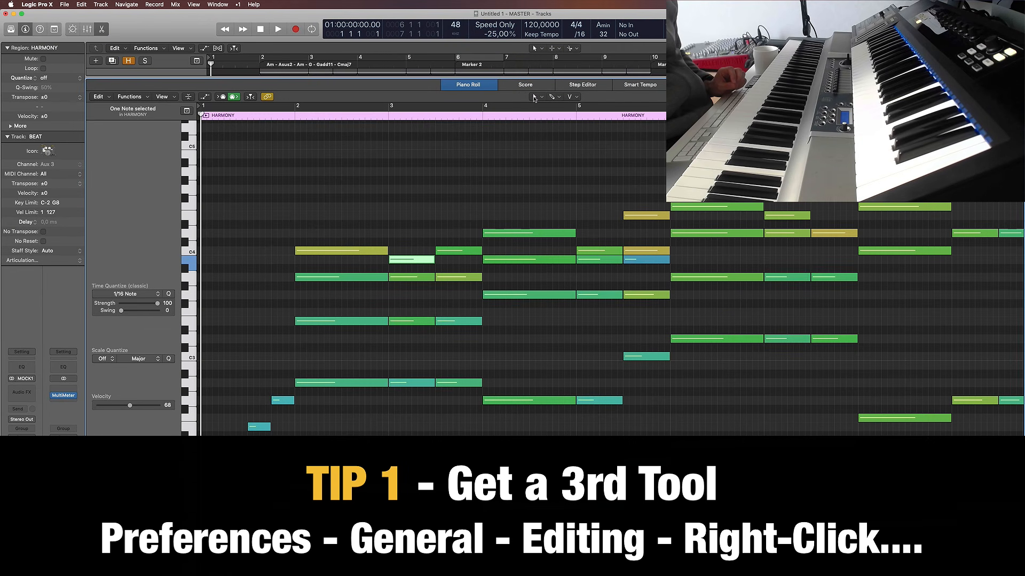
click(534, 97)
click(455, 167)
click(555, 98)
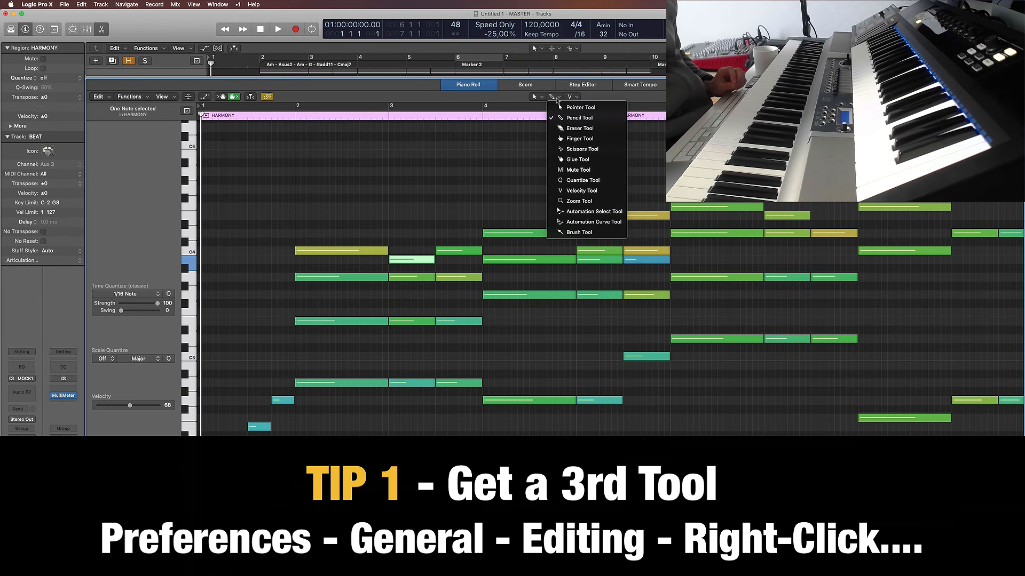
click(438, 169)
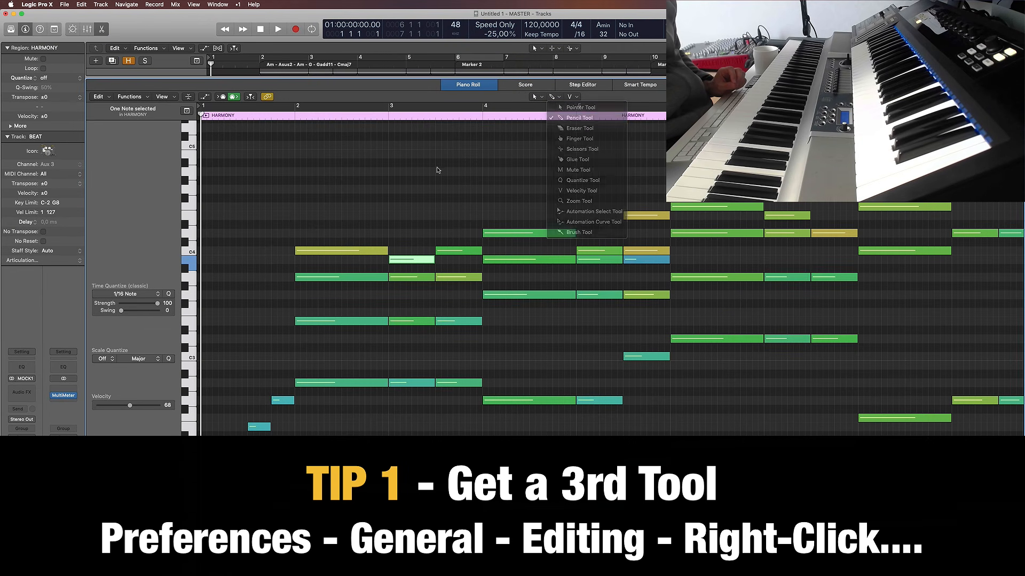
click(355, 207)
key(super+z)
key(super+z)
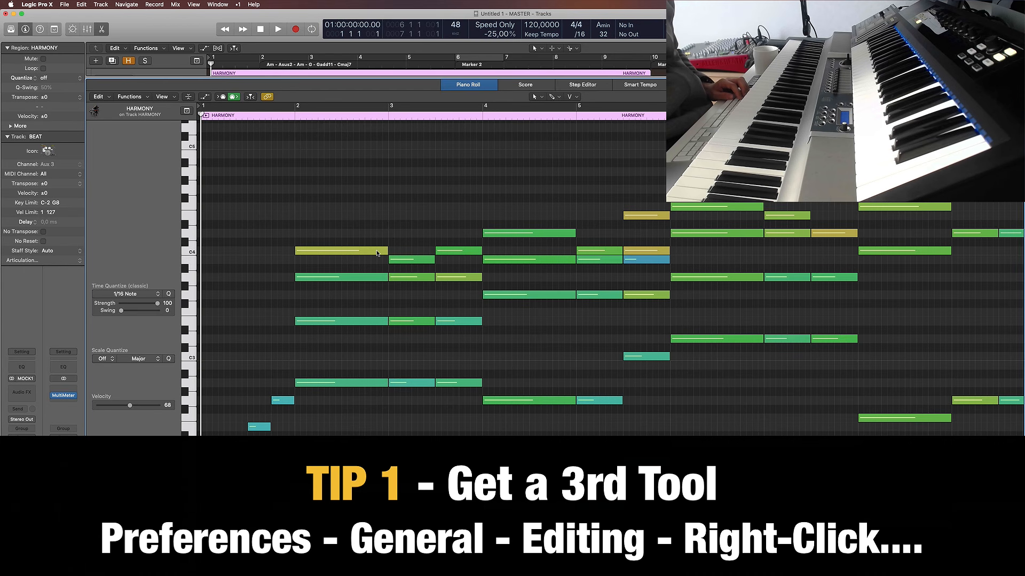
Step: Lower the velocity of the C4 note in bar 2 and set the D4 note in bar 4 to velocity 61 with the Velocity Tool
right_click(334, 251)
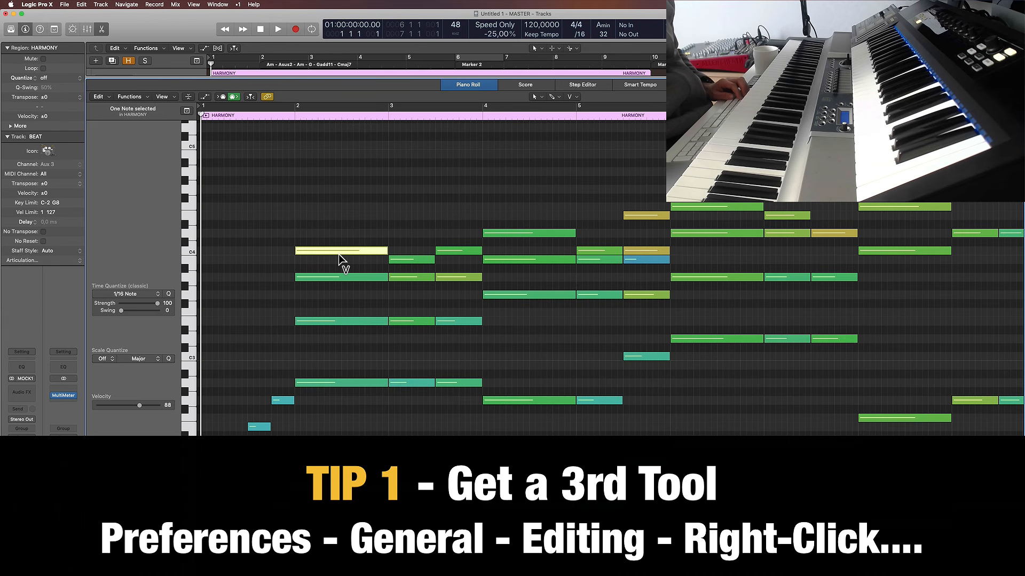
mouse_move(338, 255)
mouse_down()
mouse_move(341, 228)
mouse_move(338, 258)
mouse_up()
right_click(527, 235)
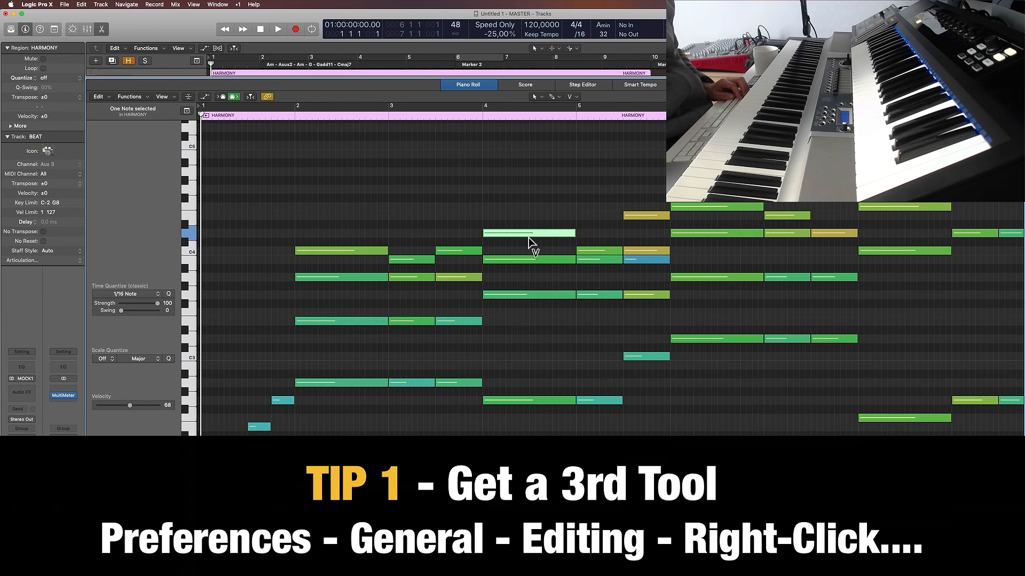
drag(528, 238, 508, 242)
click(419, 155)
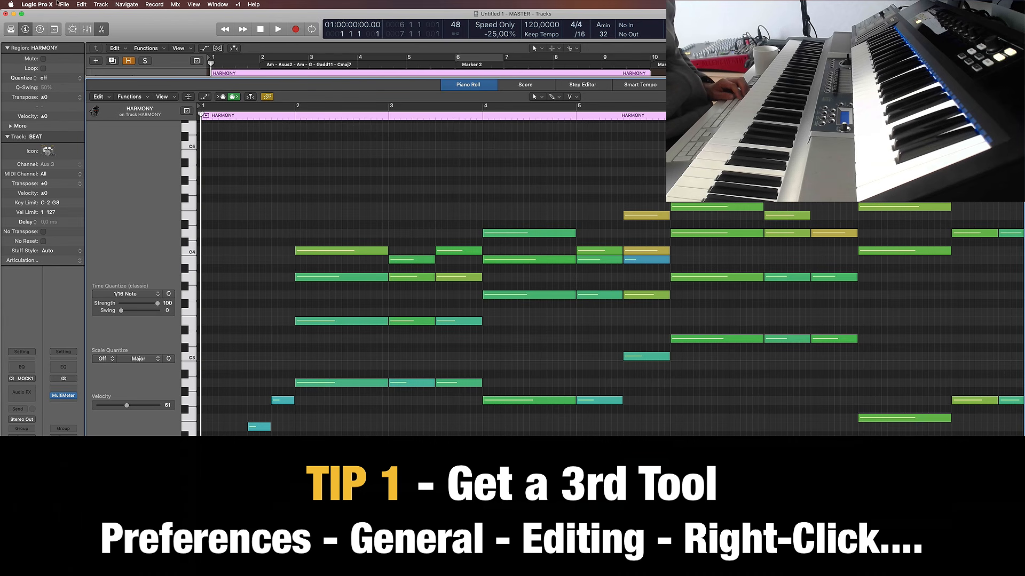
Step: Check the Right Mouse Button assignment in the General Editing preferences and close the preferences
click(38, 4)
mouse_move(51, 28)
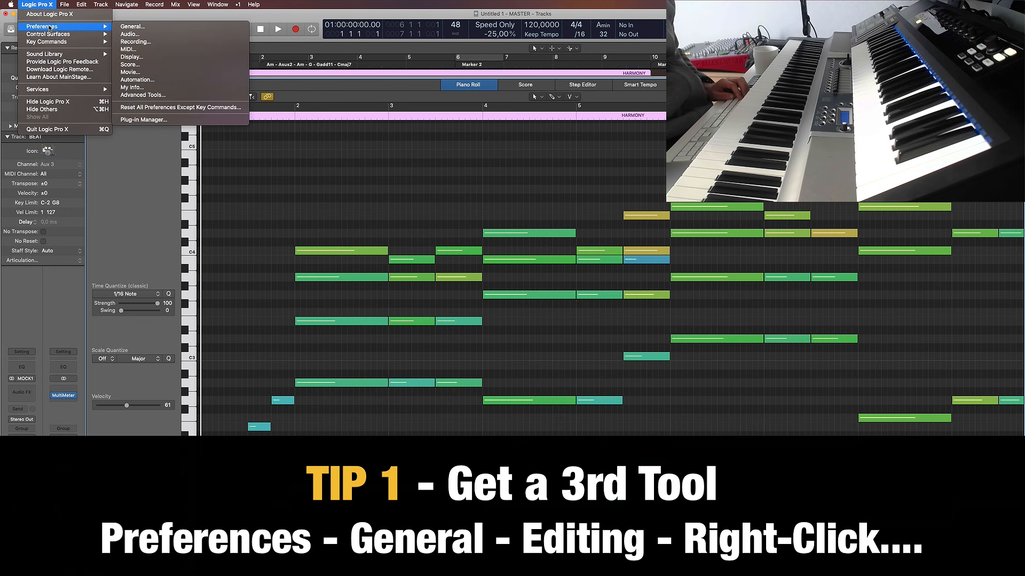
click(131, 26)
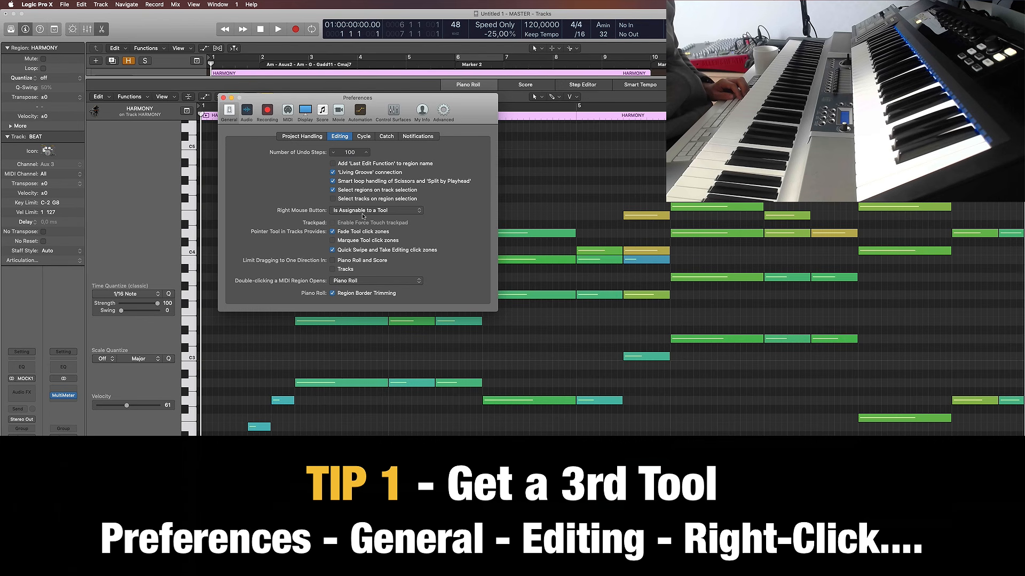
click(415, 213)
click(462, 205)
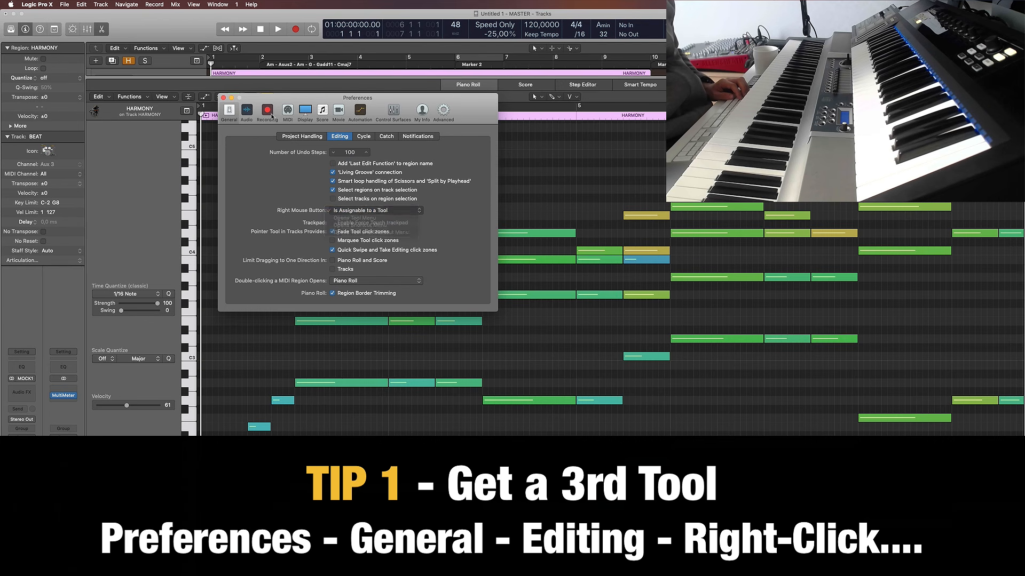
click(223, 98)
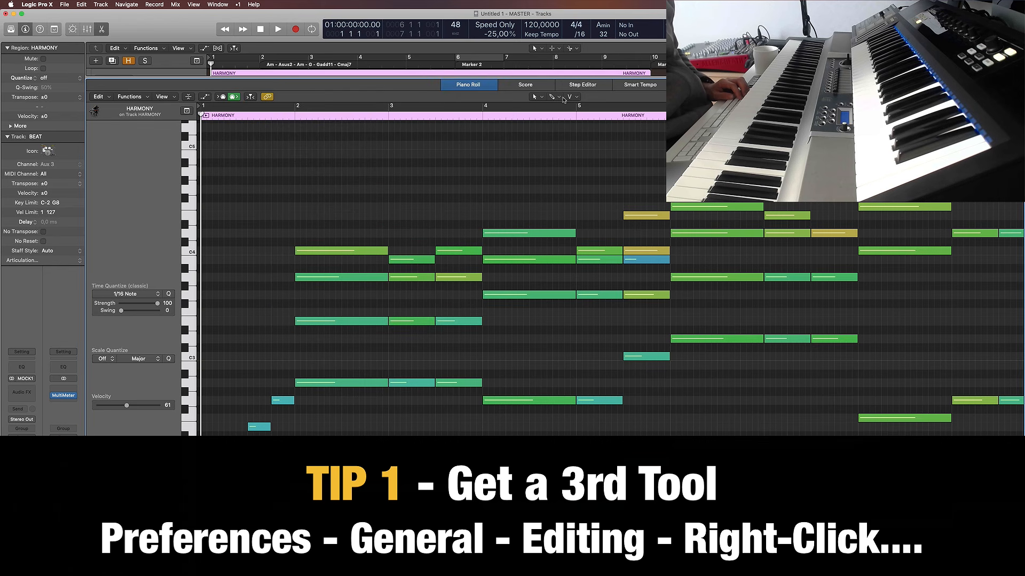
Step: Shrink the Piano Roll slightly to enlarge the tracks area above it, and bring up the list of Piano Roll tools
mouse_move(593, 78)
mouse_down()
mouse_move(593, 112)
mouse_move(592, 86)
mouse_up()
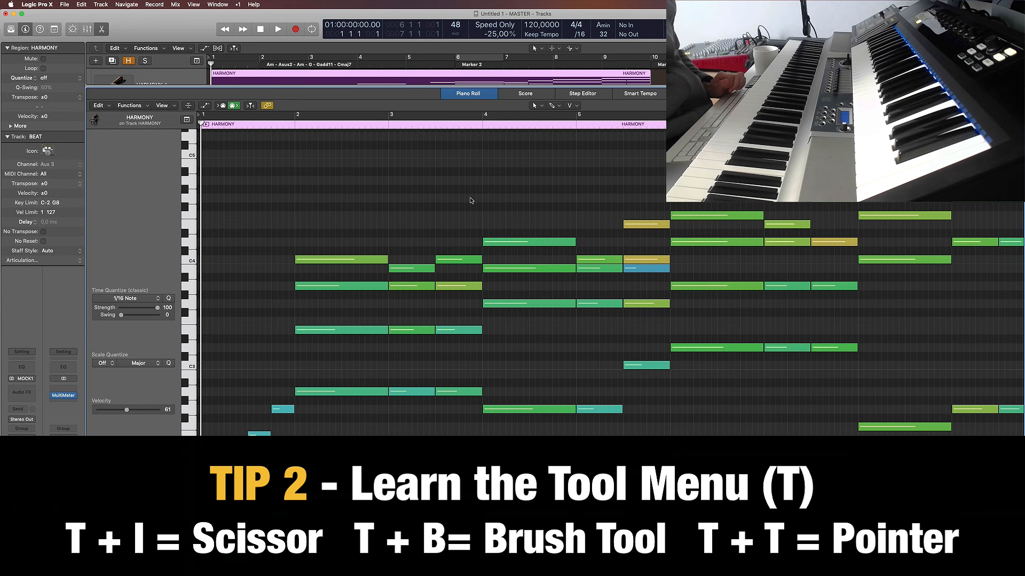
key(t)
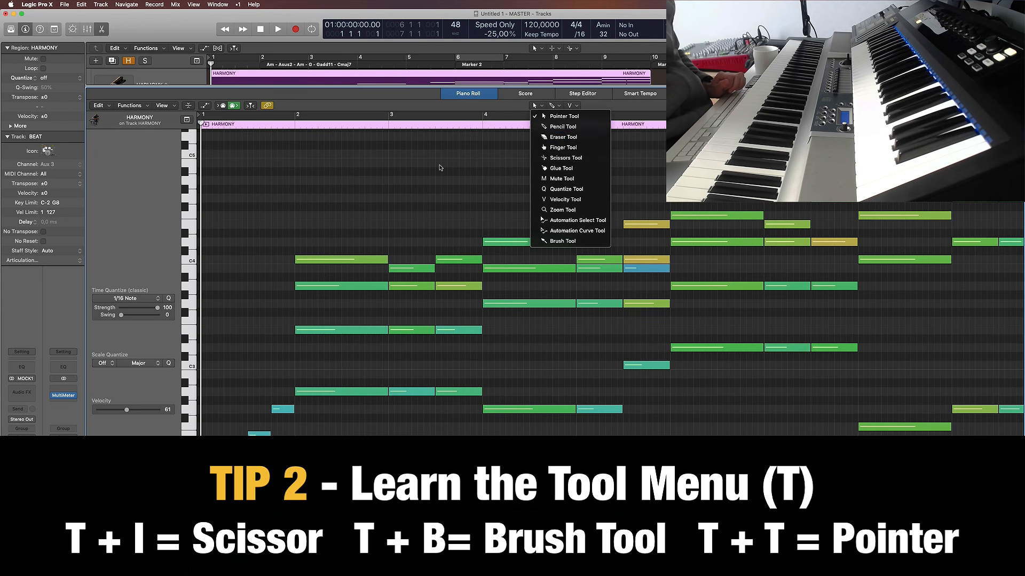
key(t)
key(t)
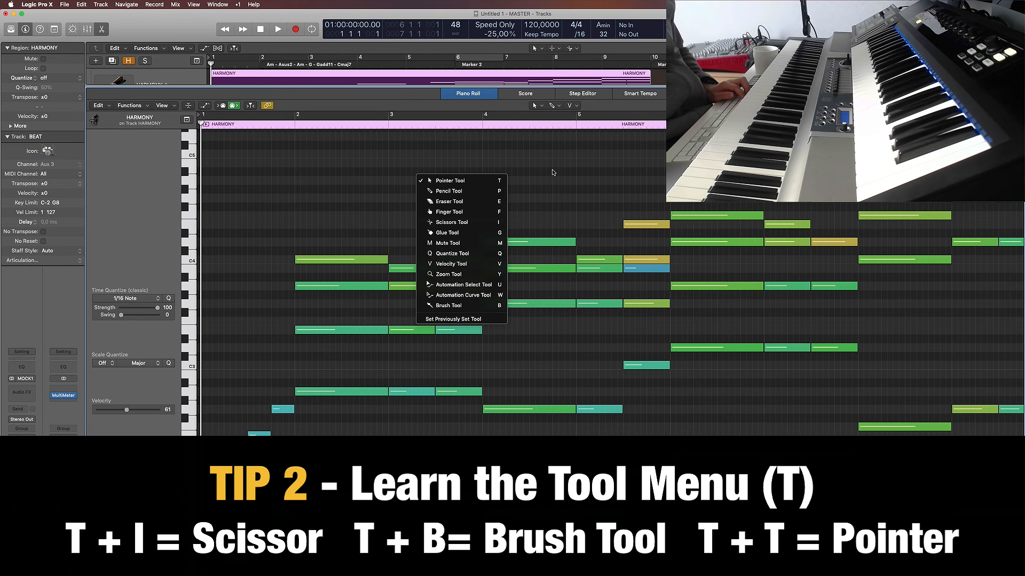
key(t)
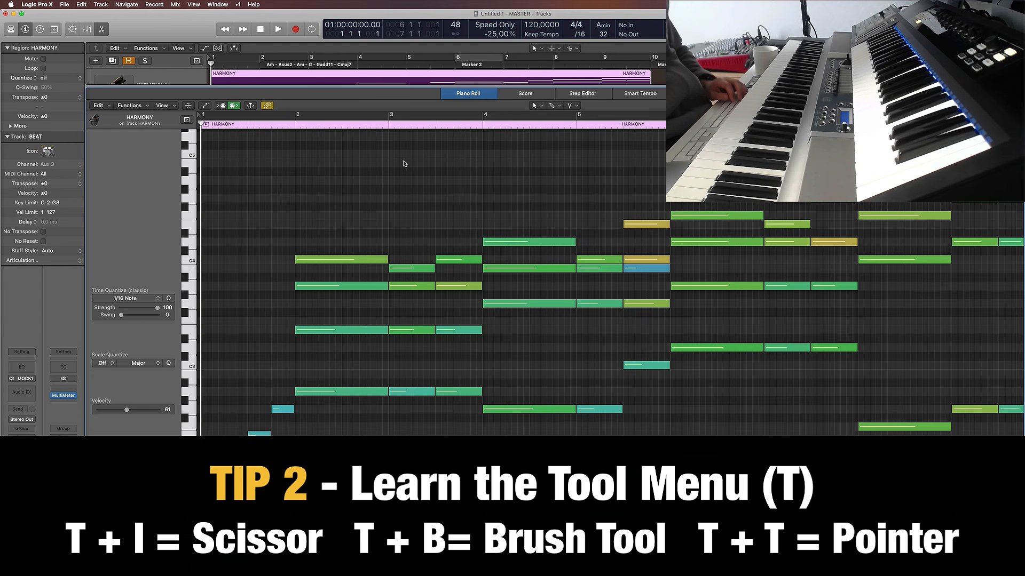
Step: Switch the main Piano Roll tool to the Scissors Tool and back to the Pointer Tool twice
key(t)
key(i)
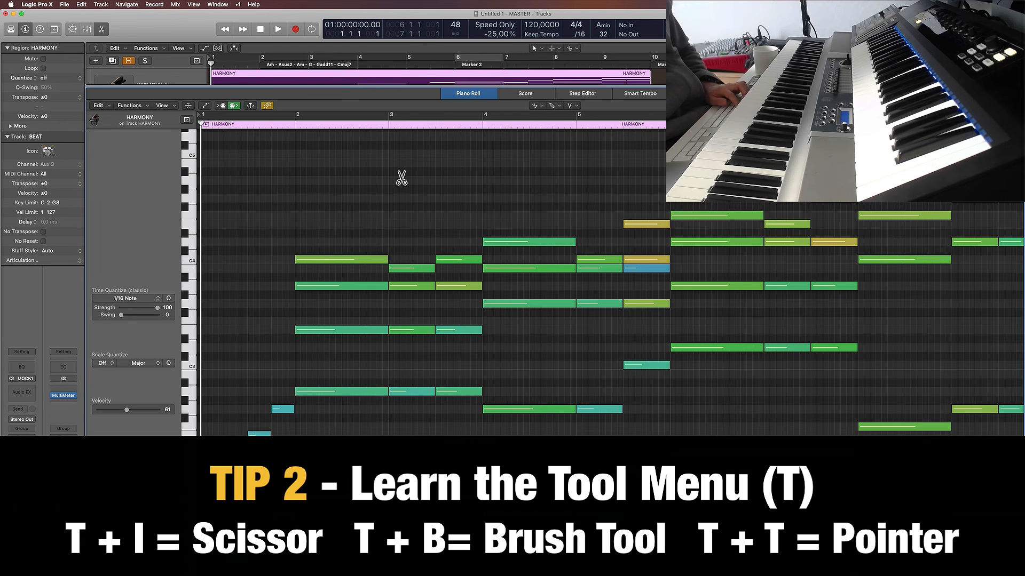
key(t)
key(t)
key(t)
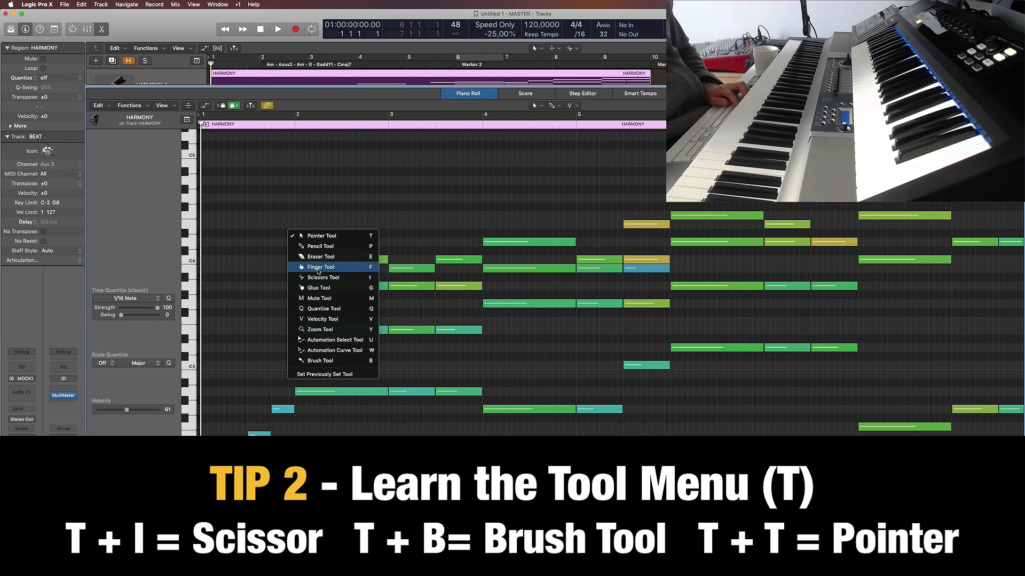
key(t)
key(t)
key(i)
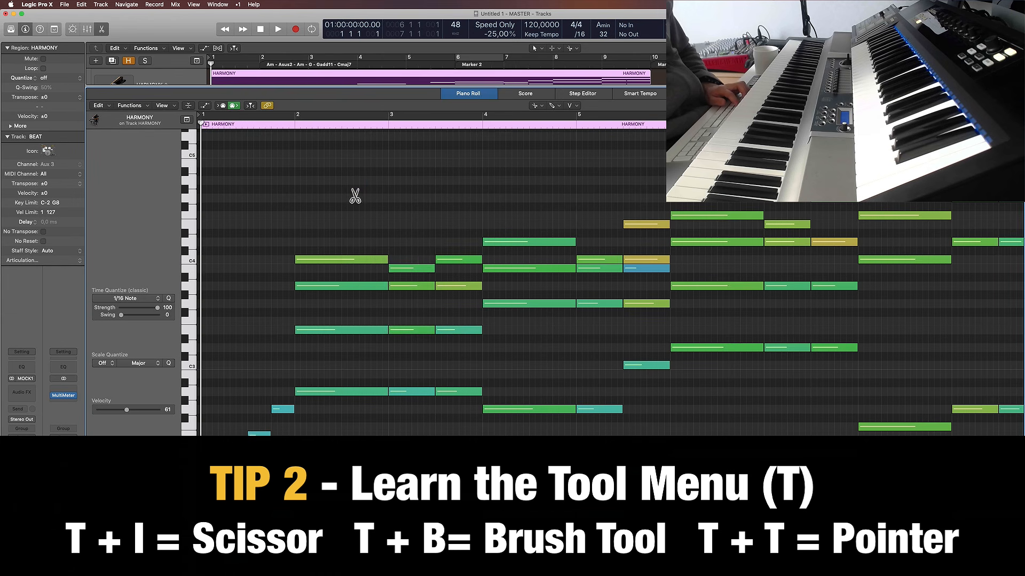
key(t)
key(t)
Step: Switch the main Piano Roll tool to the Brush Tool and return to the Pointer Tool
key(t)
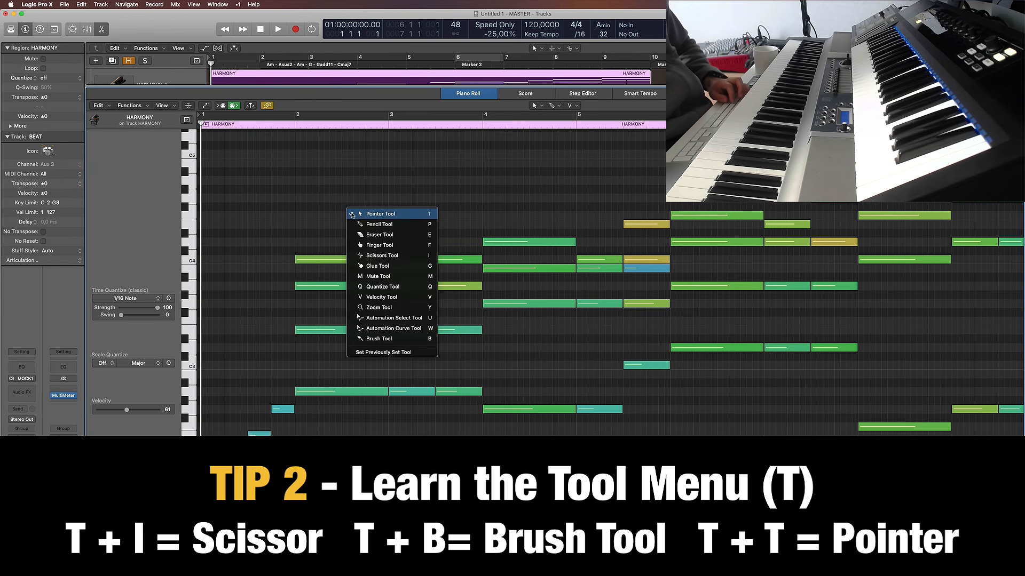
key(b)
key(t)
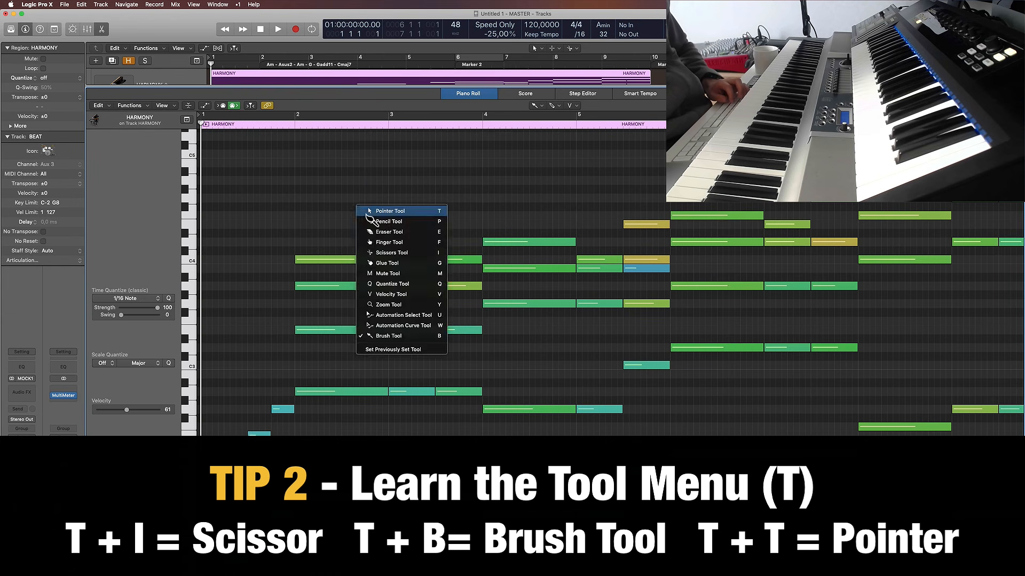
key(t)
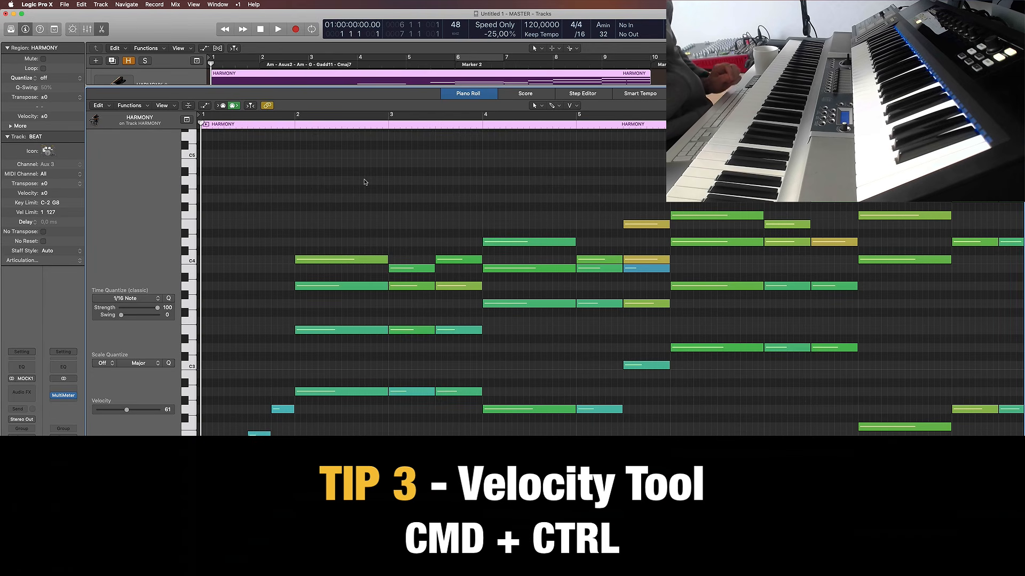
Step: Assign the Scissors Tool to the third tool slot and set the E3 note in bar 2 to velocity 69 with the temporary Velocity Tool
click(577, 107)
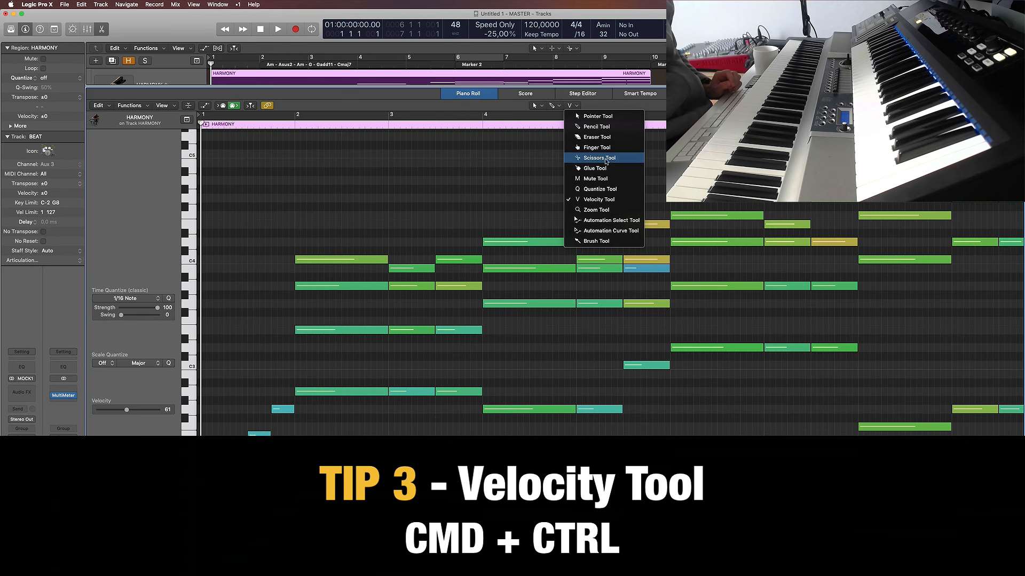
click(574, 107)
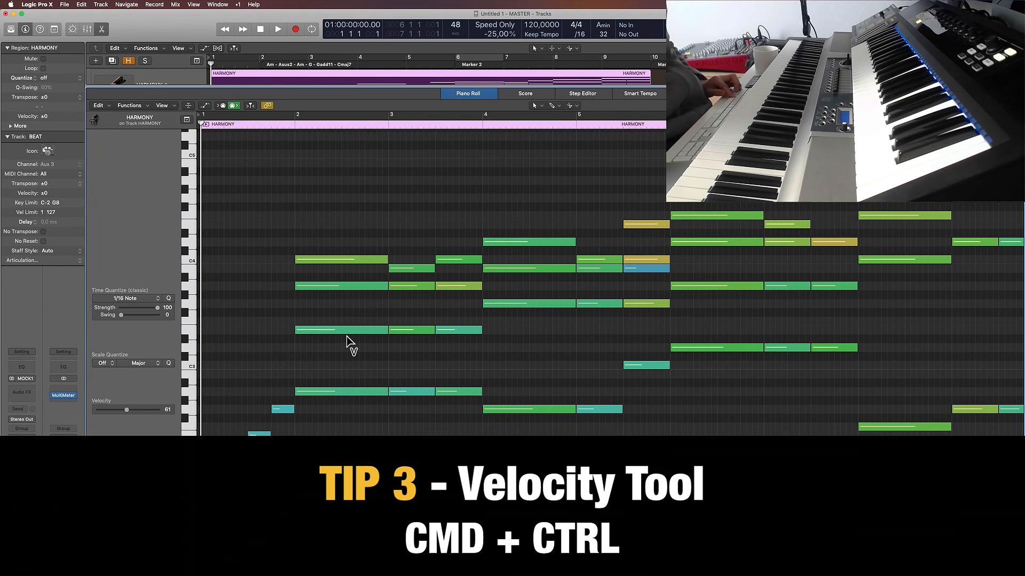
drag(347, 331, 354, 321)
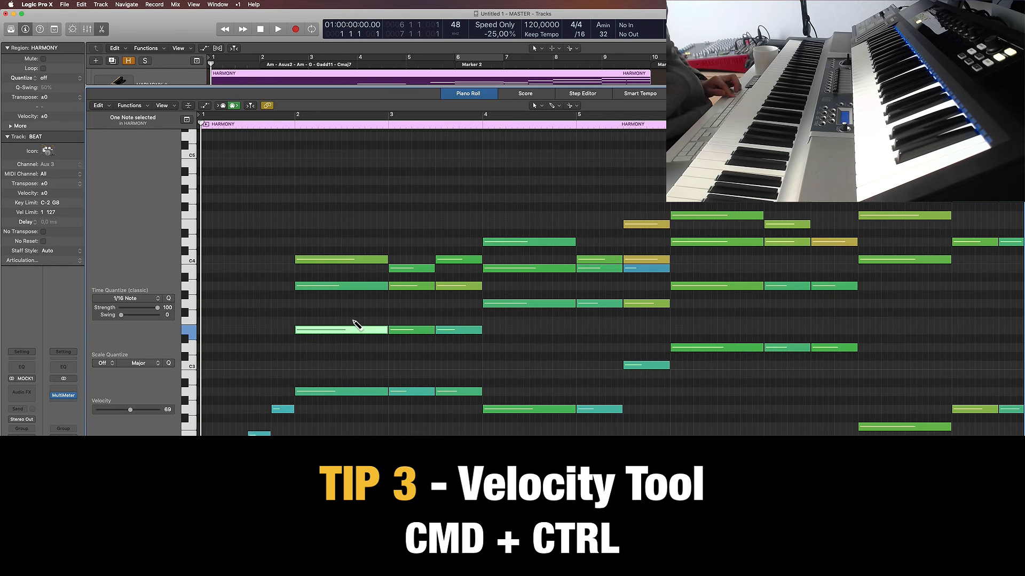
Step: Assign the Velocity Tool to the third tool slot and use it to set the E3 note in bar 2 to velocity 70
click(570, 105)
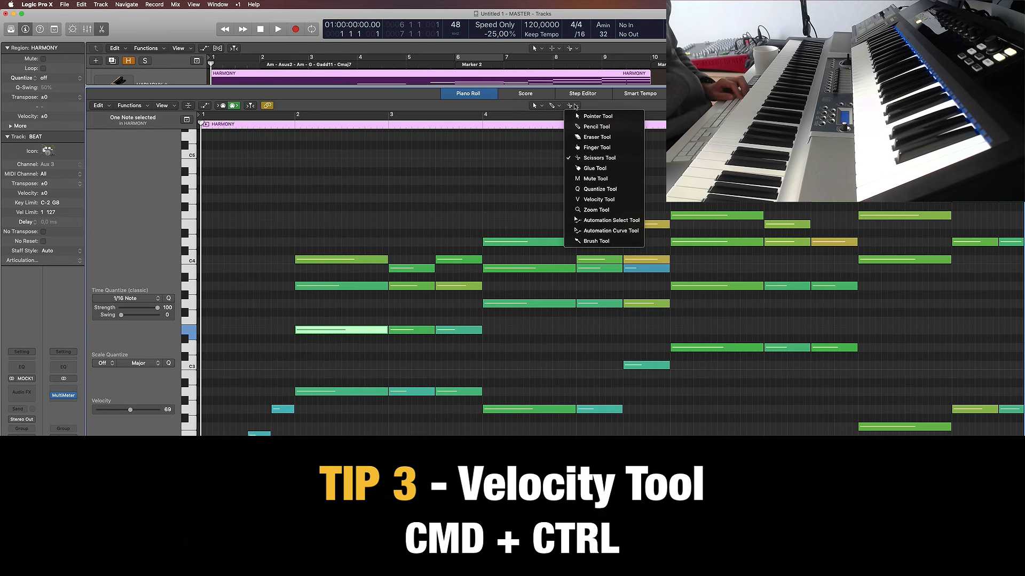
click(599, 199)
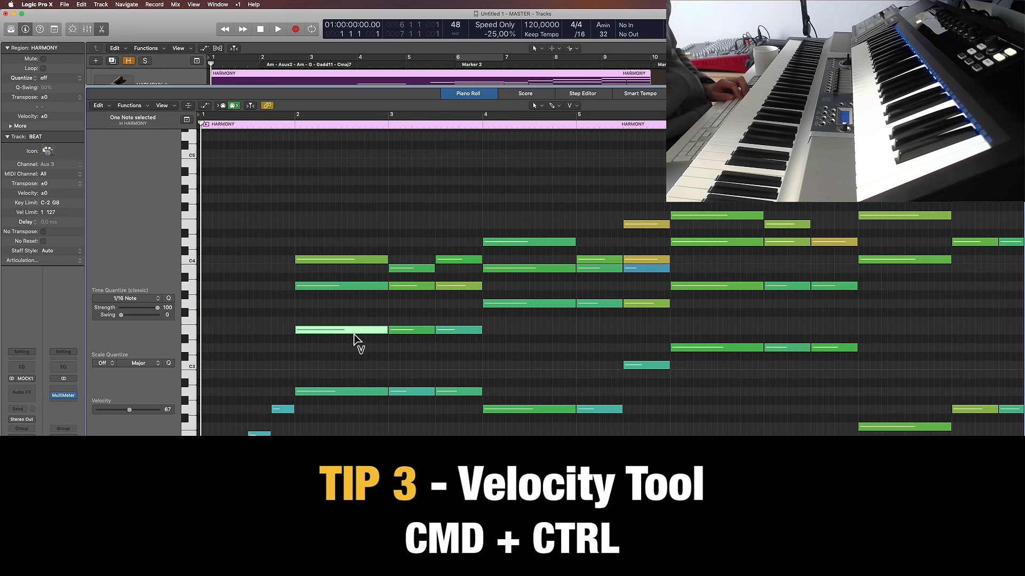
drag(353, 335, 354, 325)
click(367, 314)
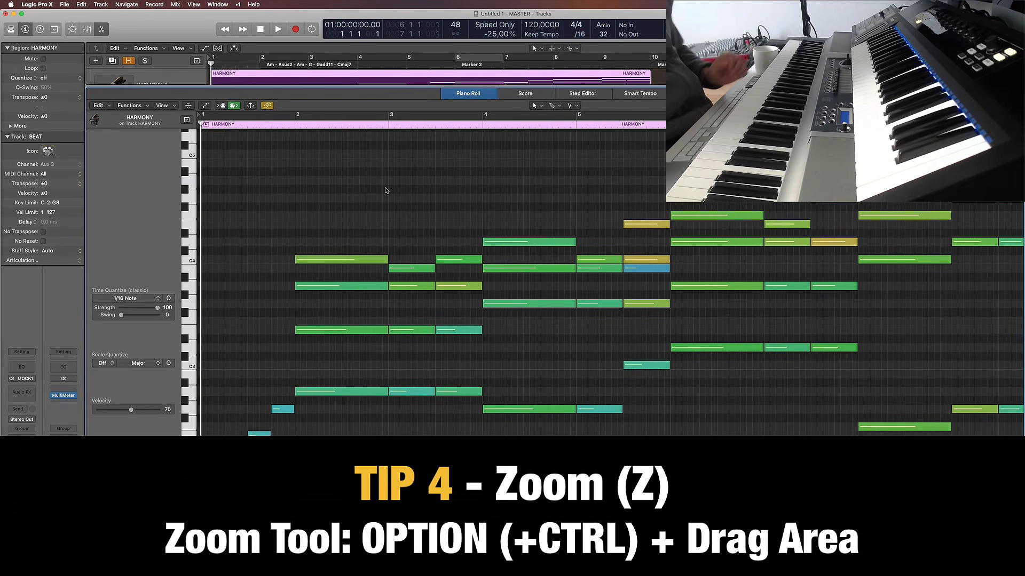
Step: Zoom the Piano Roll out to an overview, reduce the horizontal zoom further, and return to the close view of the notes
key(z)
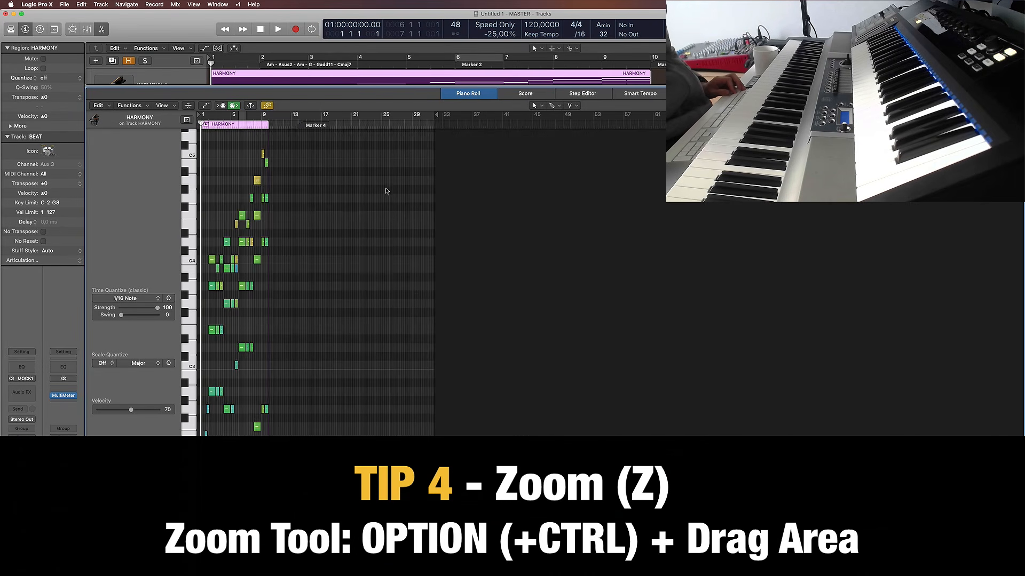
key(super+Left)
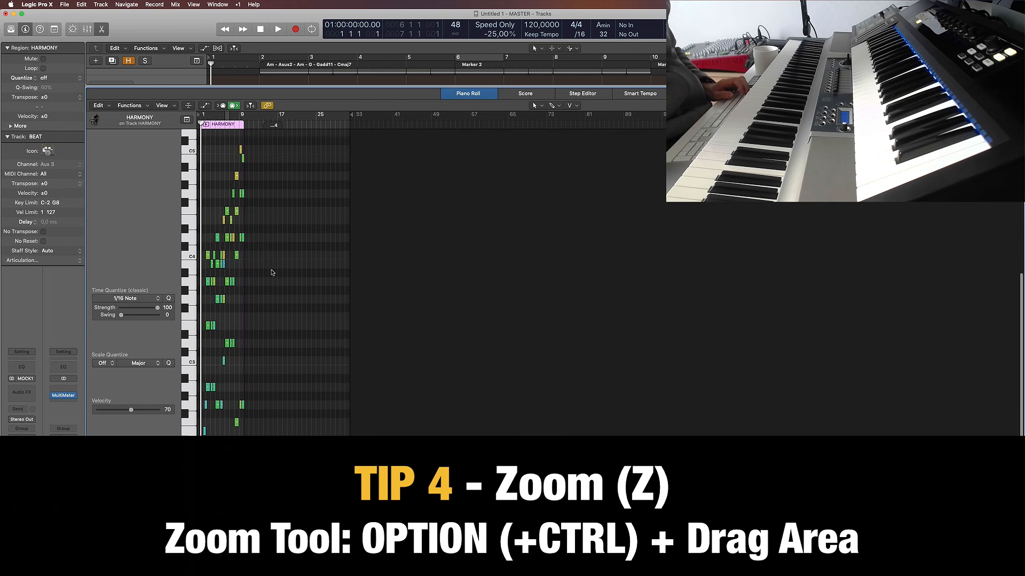
key(z)
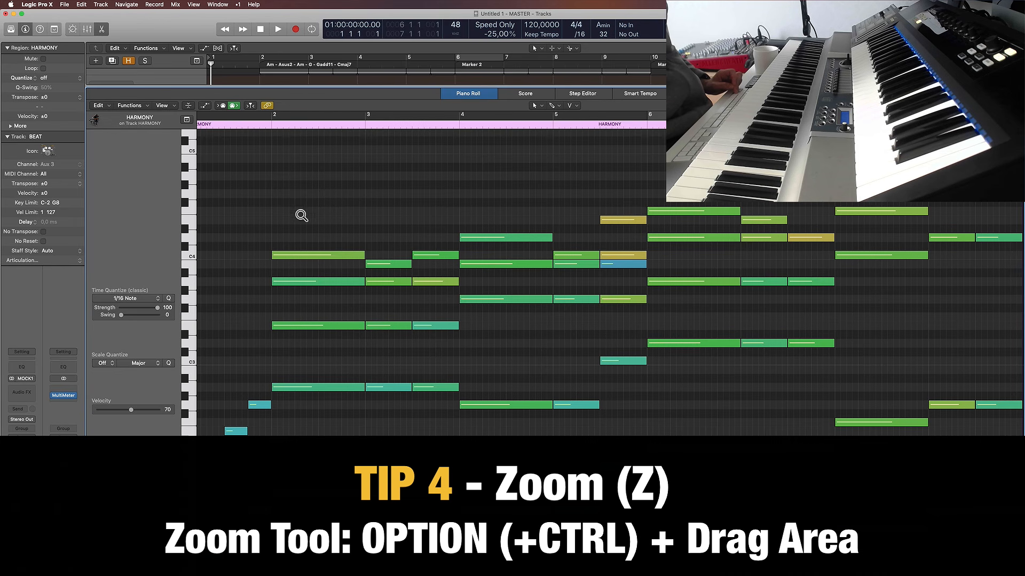
Step: Magnify the area around the C4 notes in bars 2 and 3 with the Zoom Tool and restore the previous zoom, twice
drag(295, 210, 390, 287)
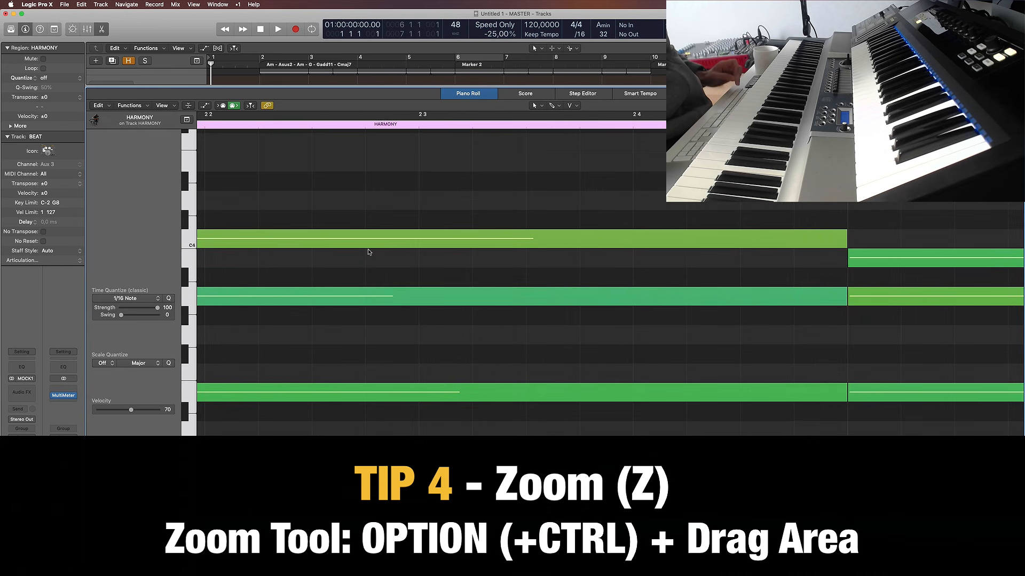
ctrl+alt+click(309, 176)
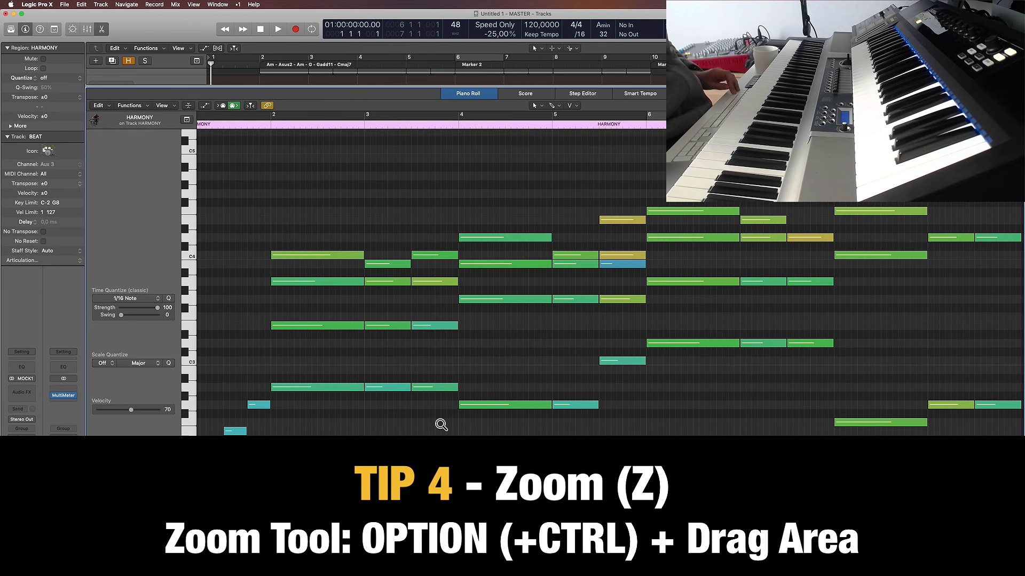
drag(300, 172, 449, 304)
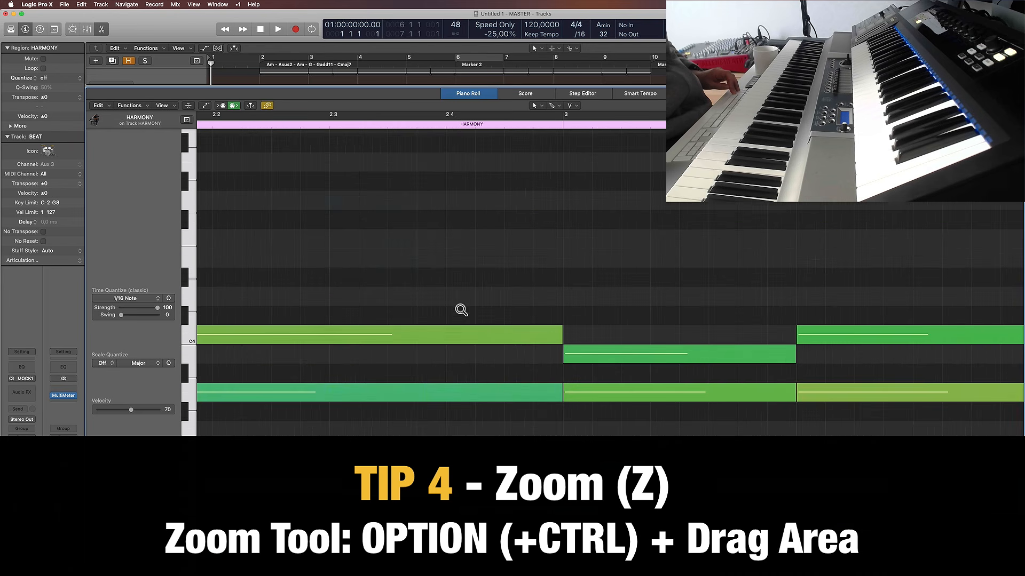
click(356, 248)
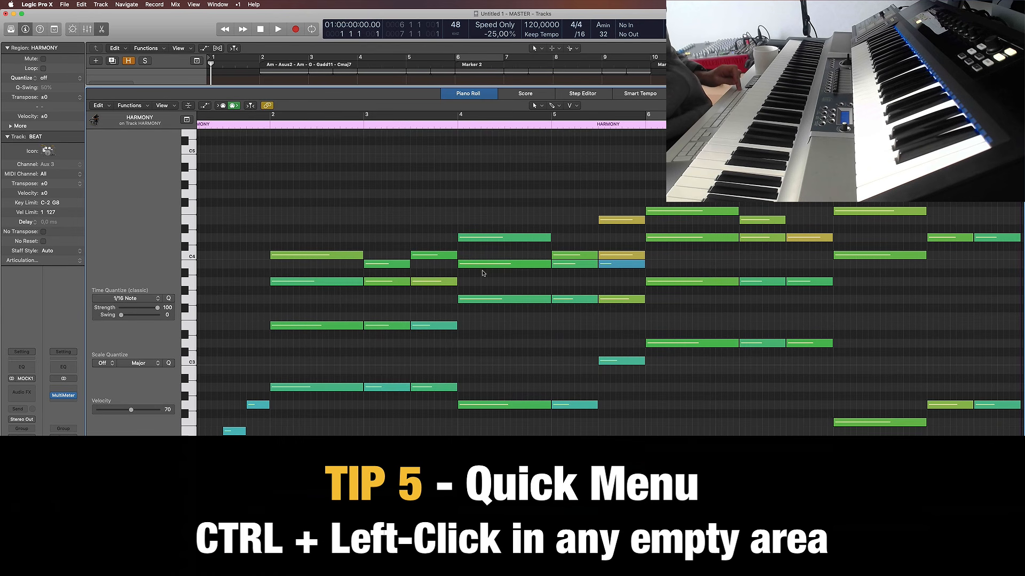
Step: Create a note in the empty grid area above the C4 note in bar 2, and undo it
ctrl+click(332, 229)
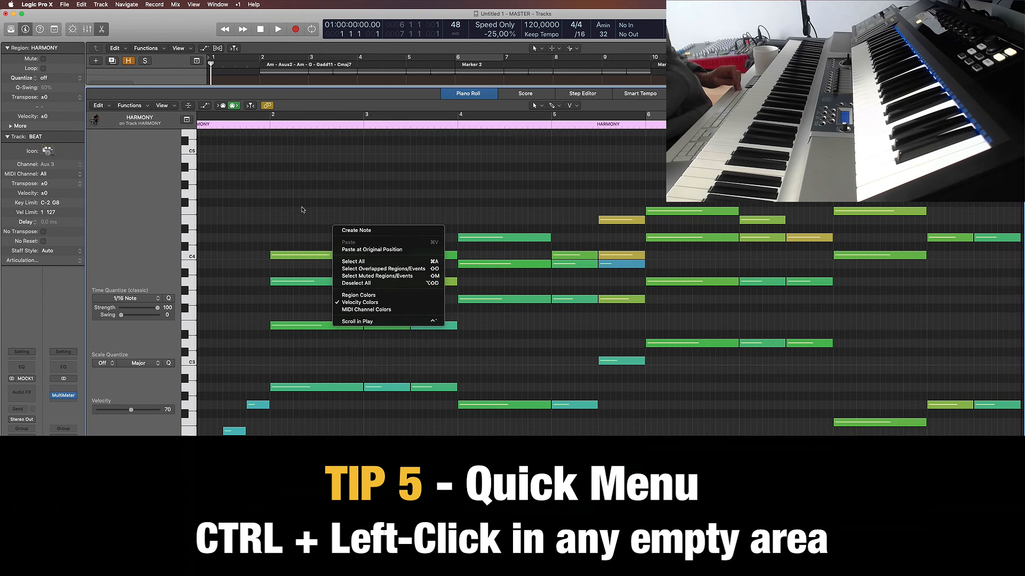
click(356, 230)
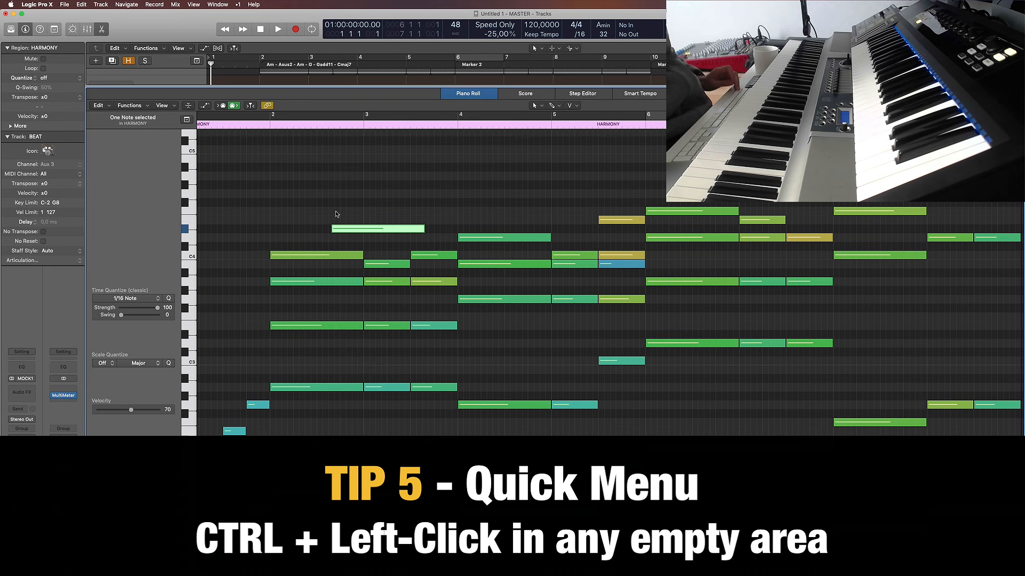
key(super+z)
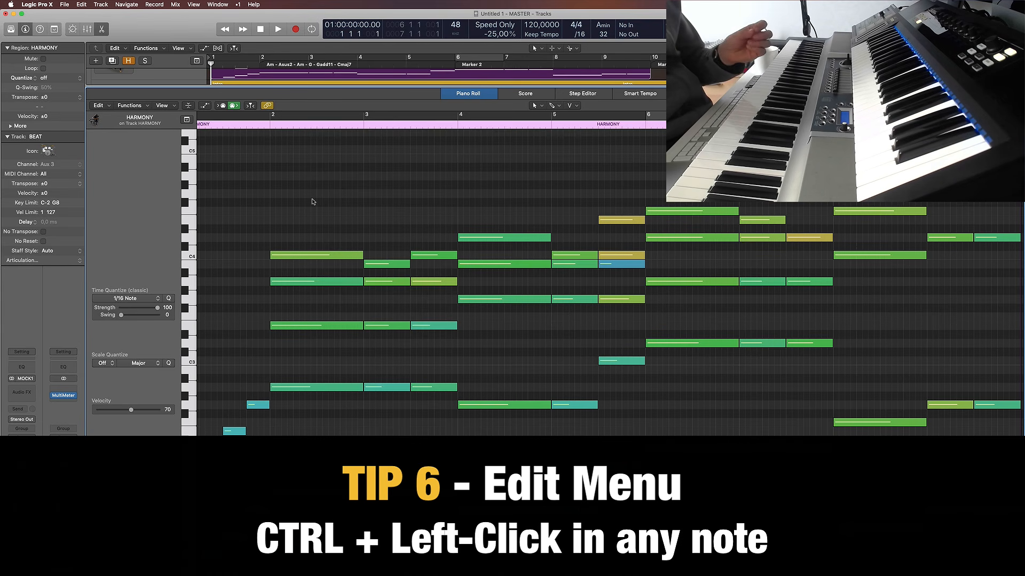
Step: Look through the quick menu of an empty grid area and the edit commands available for the C4 note in bar 2
ctrl+click(337, 222)
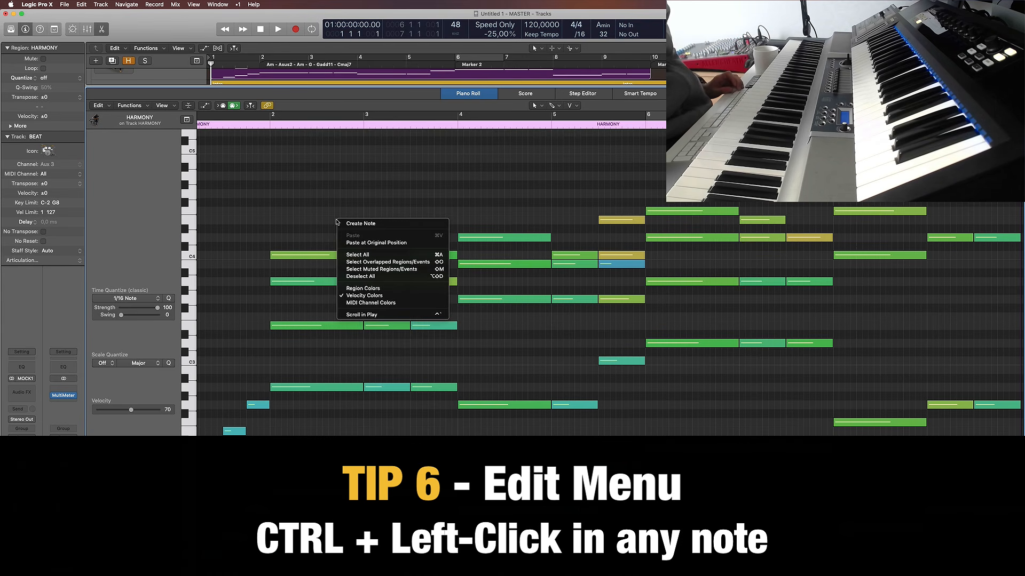
click(320, 219)
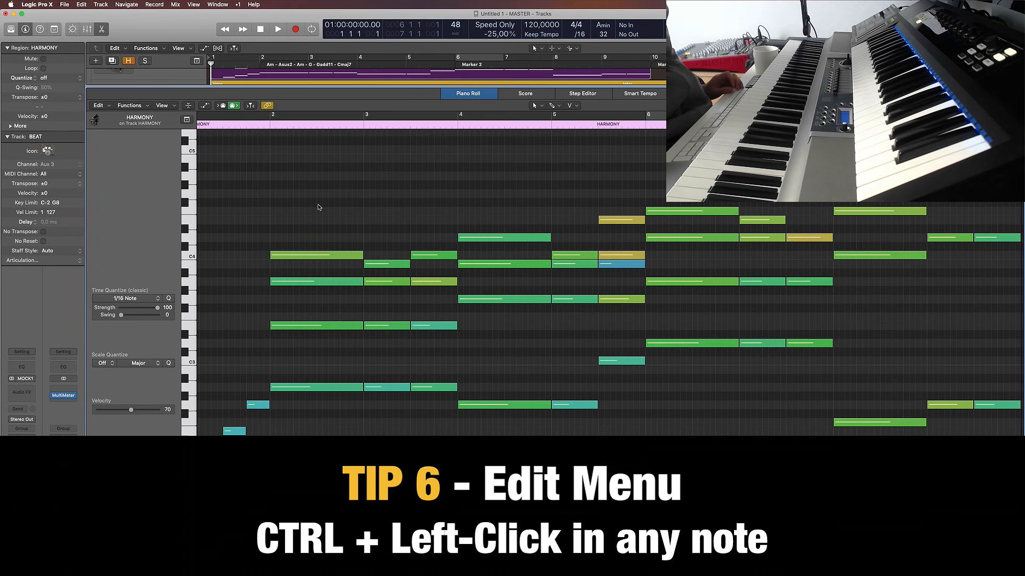
ctrl+click(308, 258)
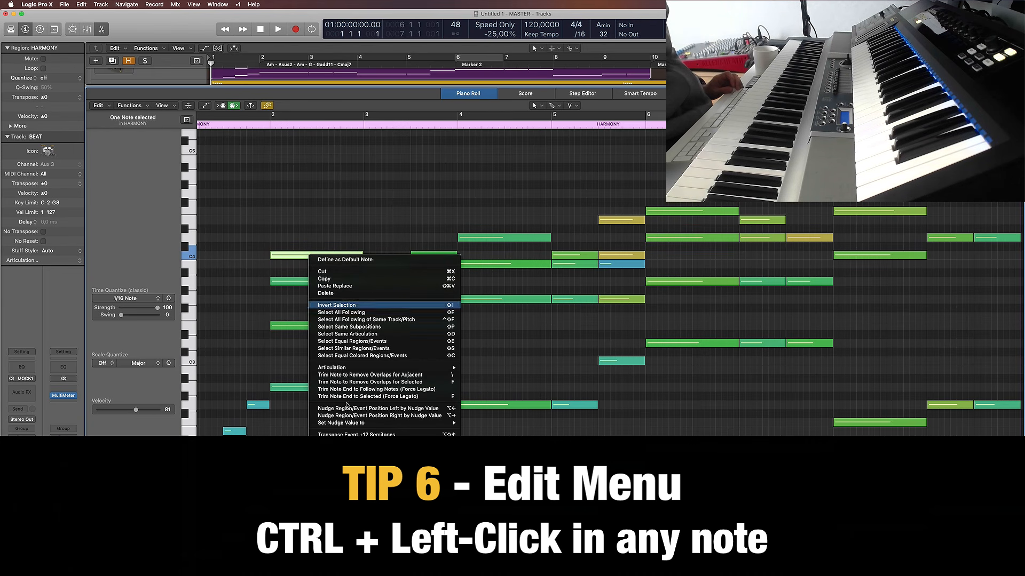
click(279, 222)
click(307, 311)
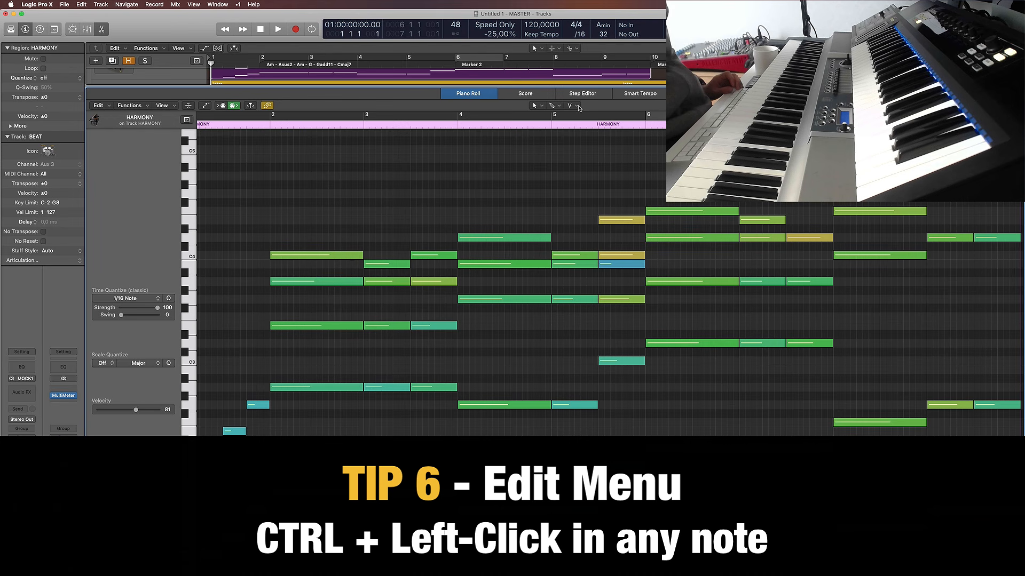
ctrl+click(304, 256)
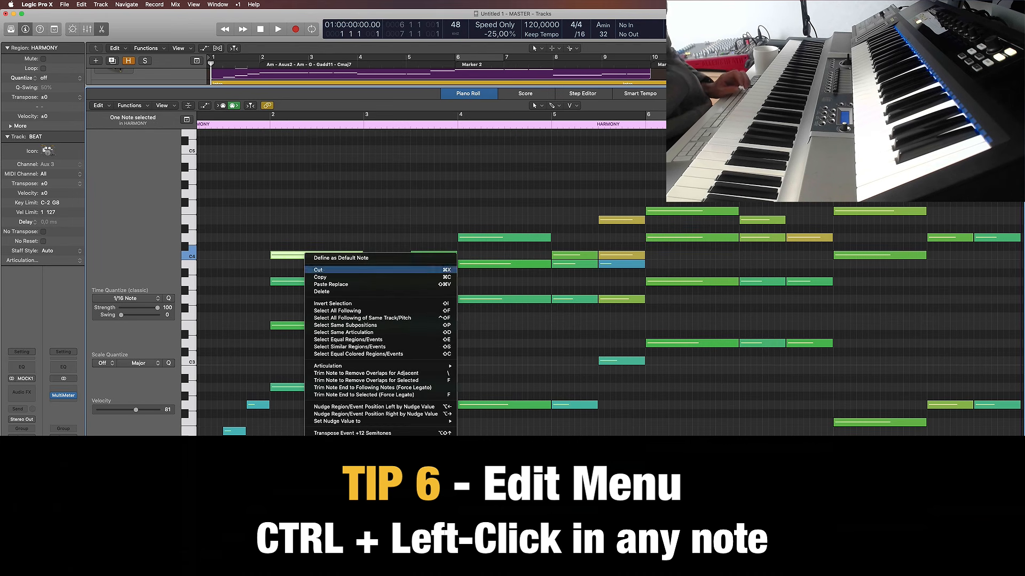
click(318, 161)
click(318, 165)
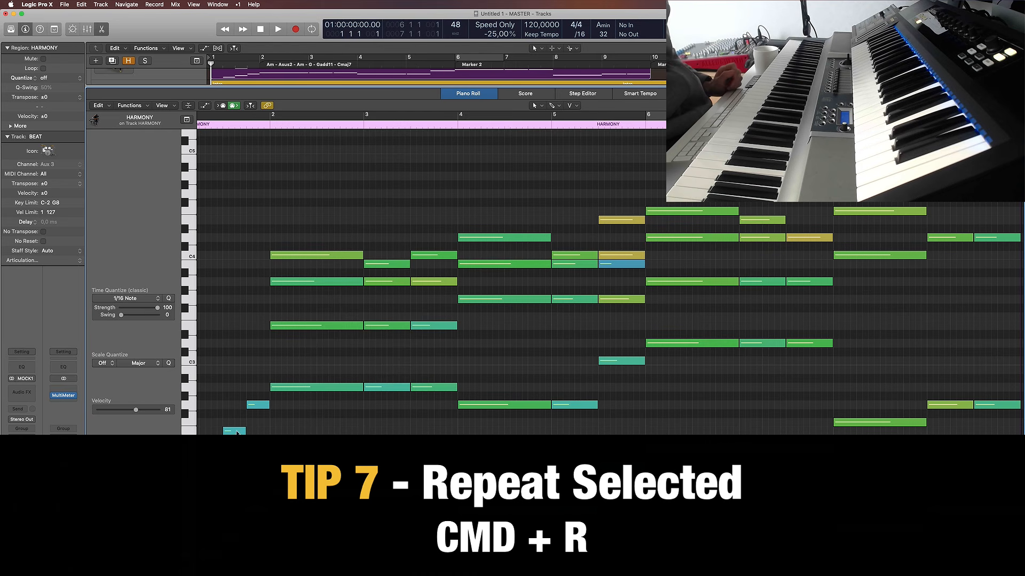
Step: Copy the first low note of bar 1 up to G4 at bar 2 and repeat the copy several times in a row
drag(237, 433, 285, 196)
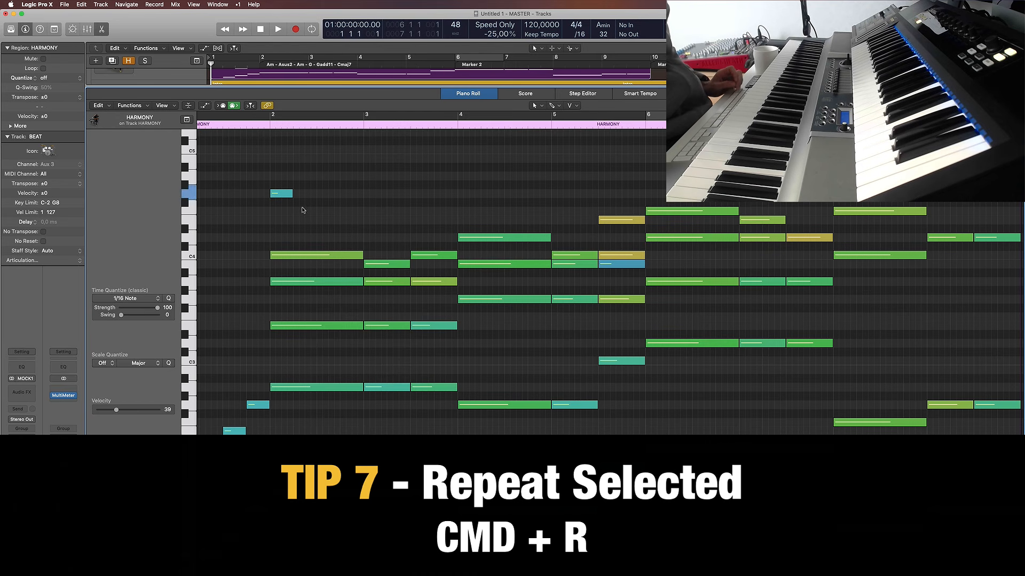
click(289, 195)
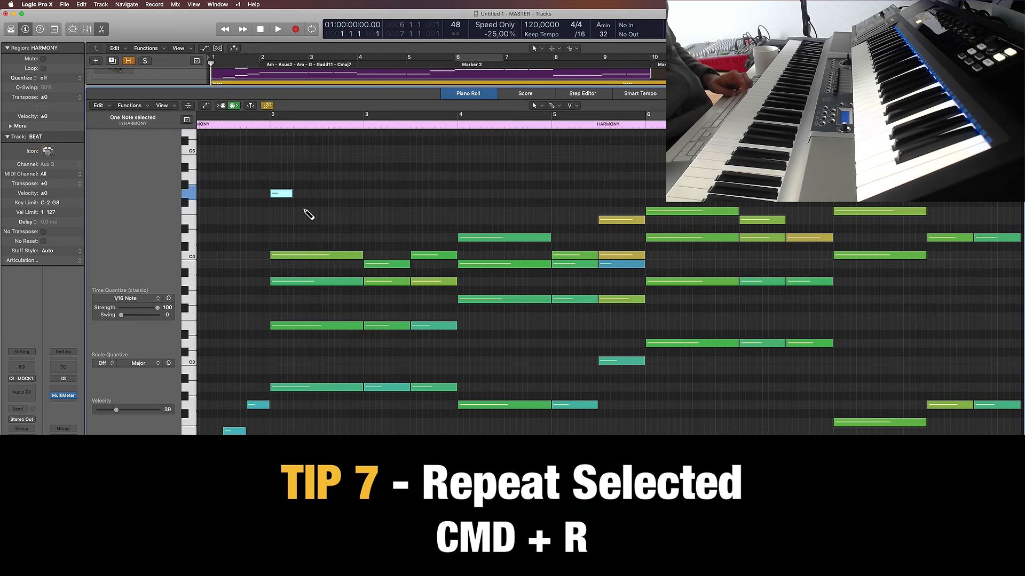
key(super+r)
key(super+r)
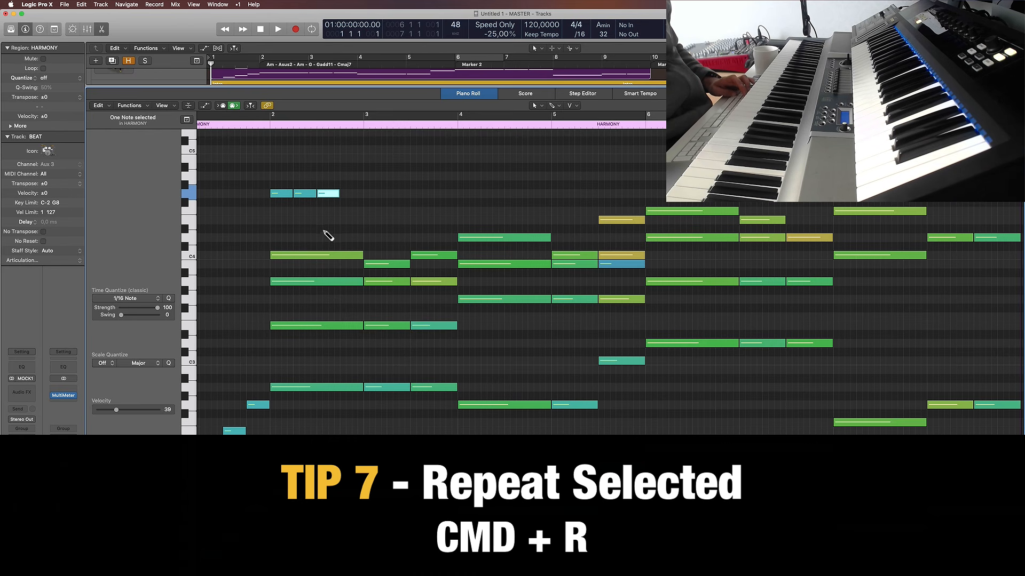
key(super+r)
key(super+r)
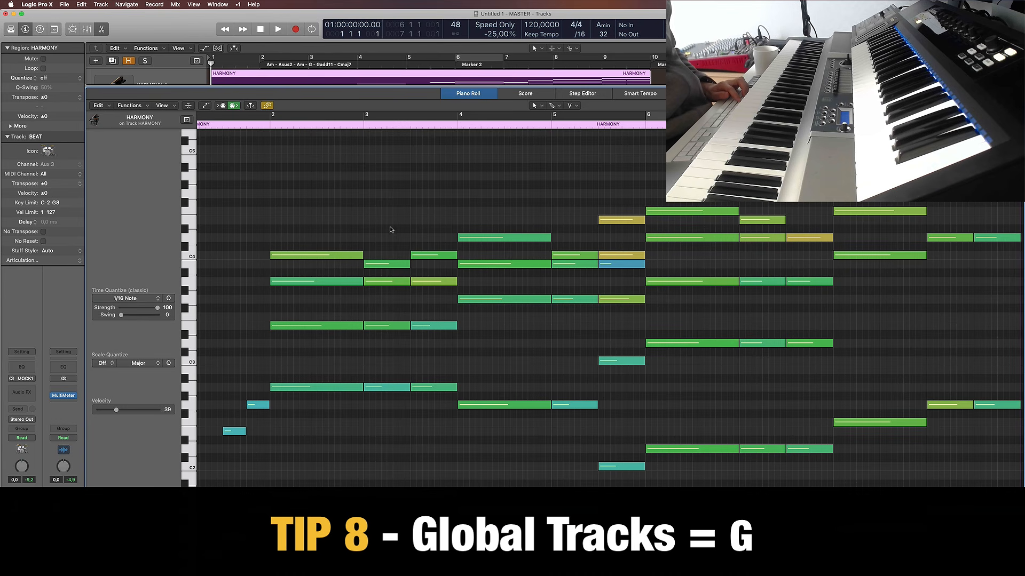
Step: Show and hide the global tracks in the Piano Roll, and do the same with the Marker track alone
key(g)
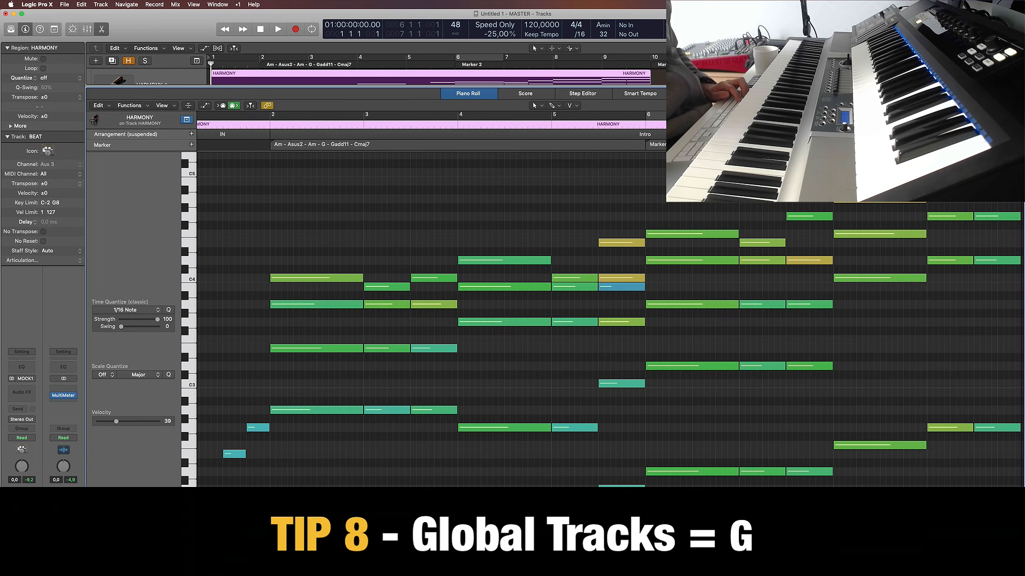
key(g)
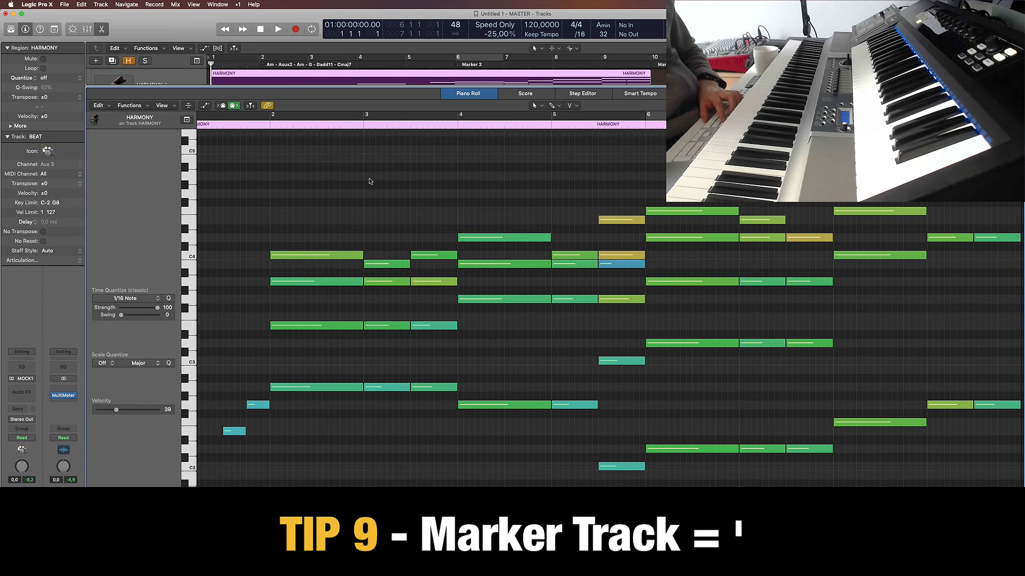
key(apostrophe)
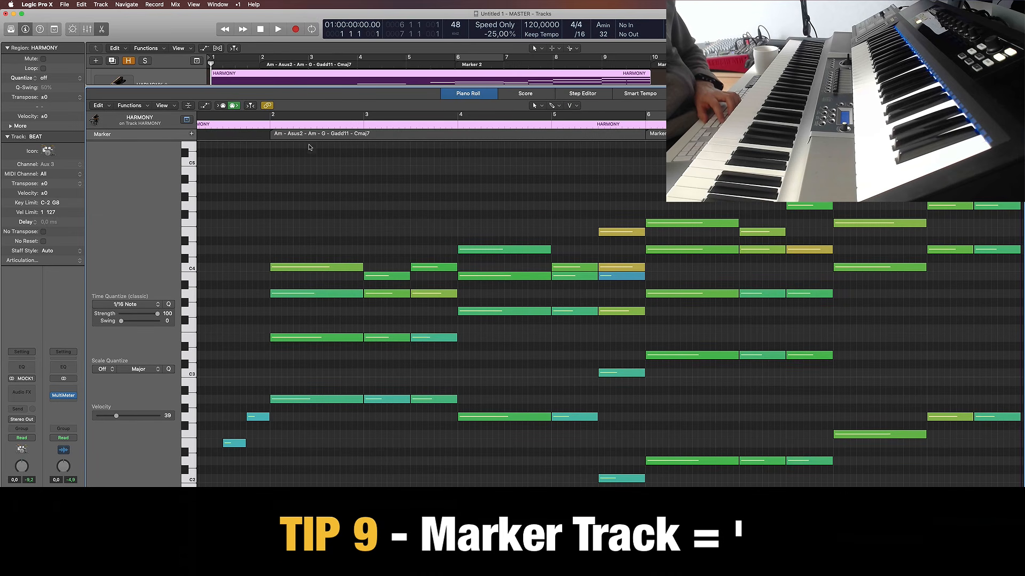
key(apostrophe)
key(apostrophe)
key(apostrophe)
Step: Show the Piano Roll's global tracks, look at the list of available track types and hide the tracks again
key(g)
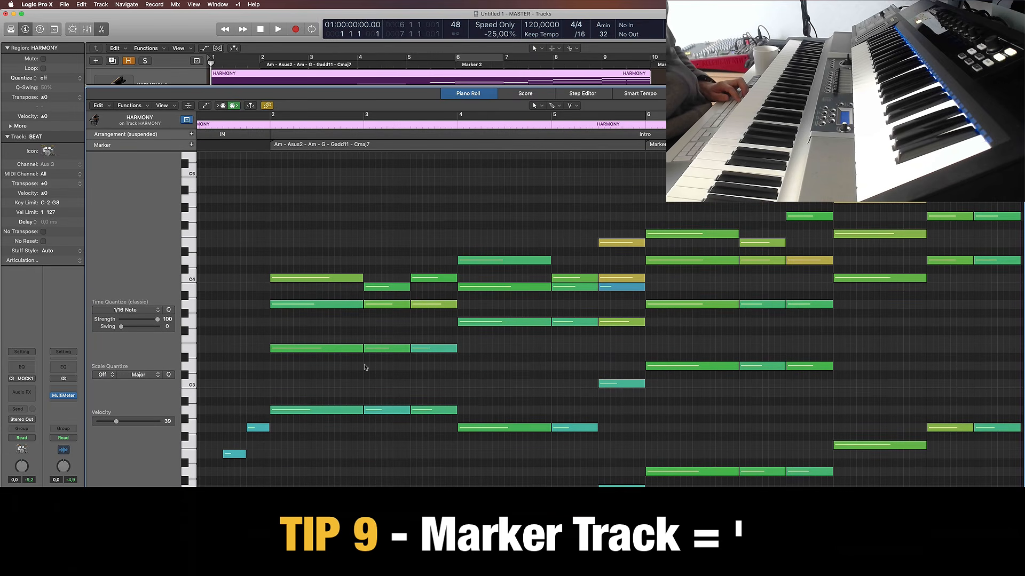
right_click(165, 138)
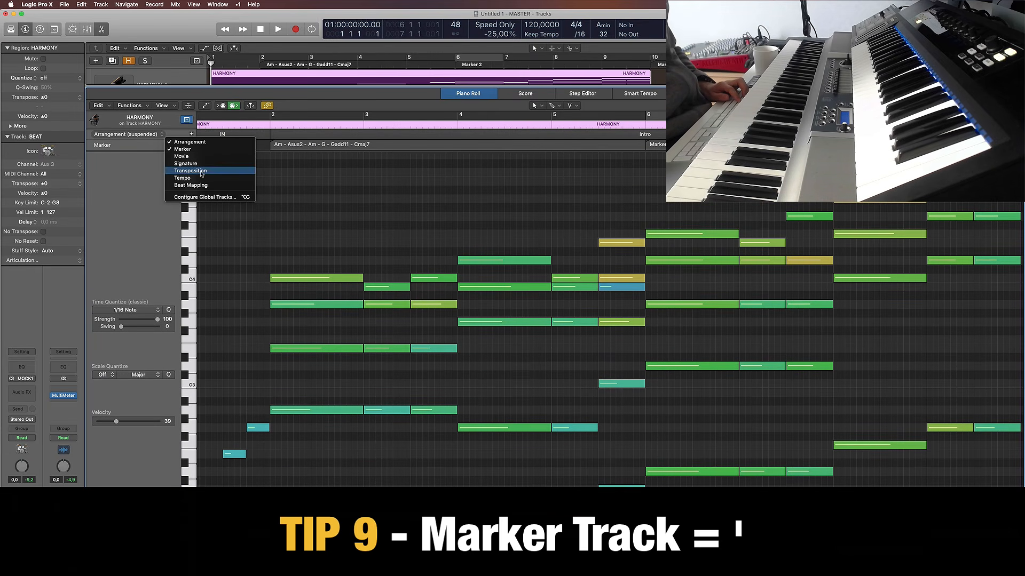
click(419, 198)
key(g)
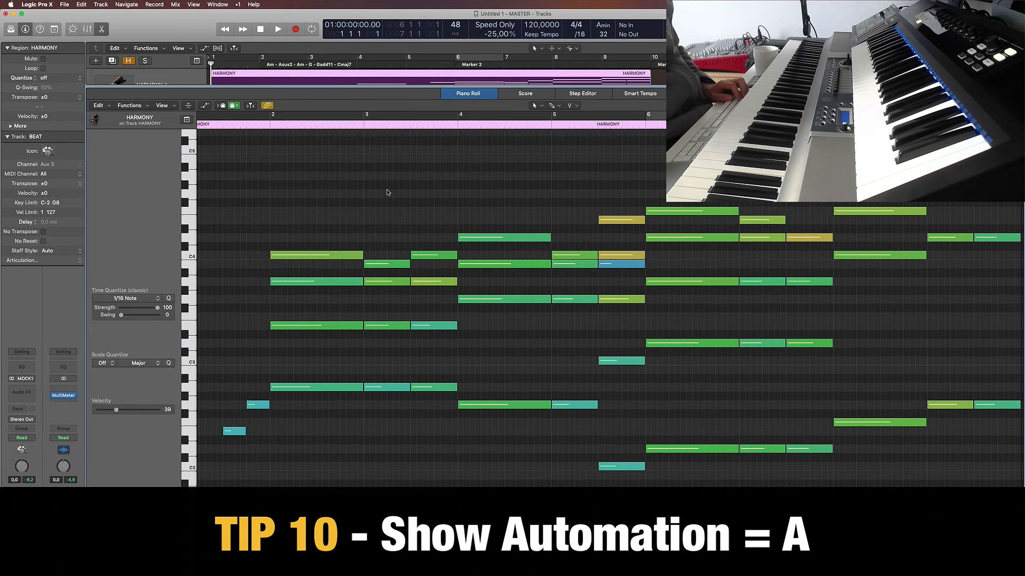
Step: Show the automation area and draw an Expression ramp from 52 at bar 2 up to 66 in the middle of bar 3
key(a)
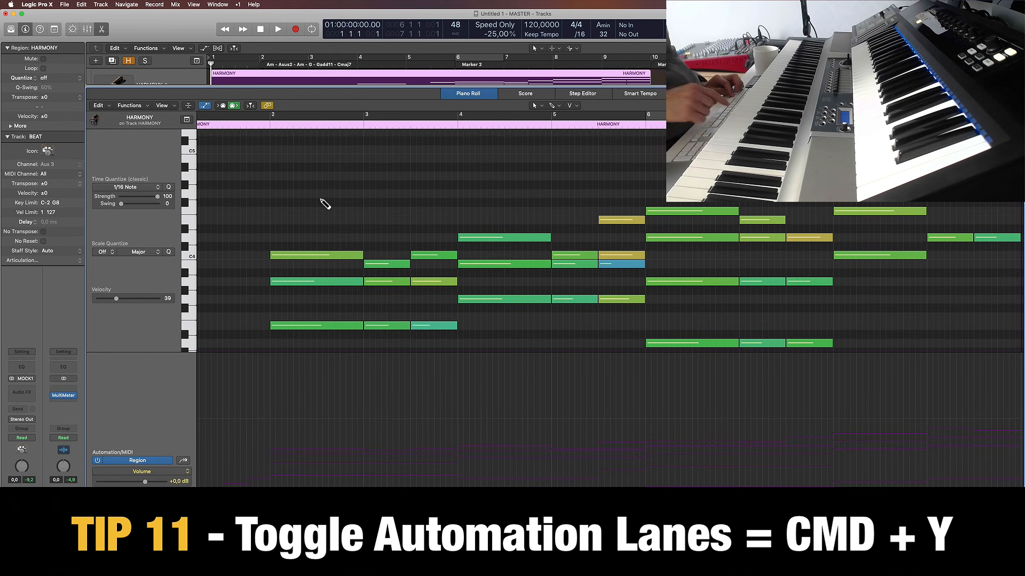
key(super+y)
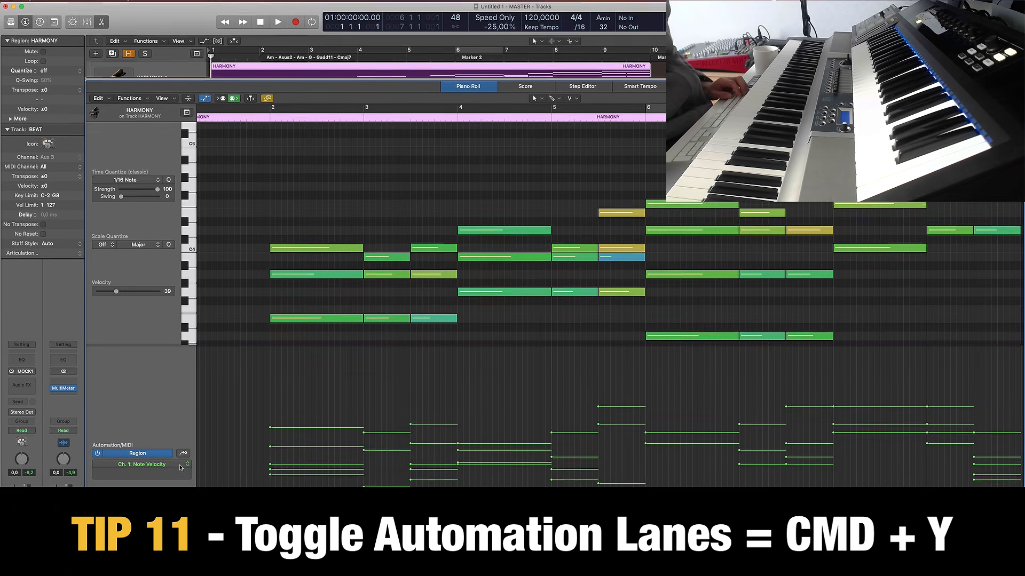
click(180, 473)
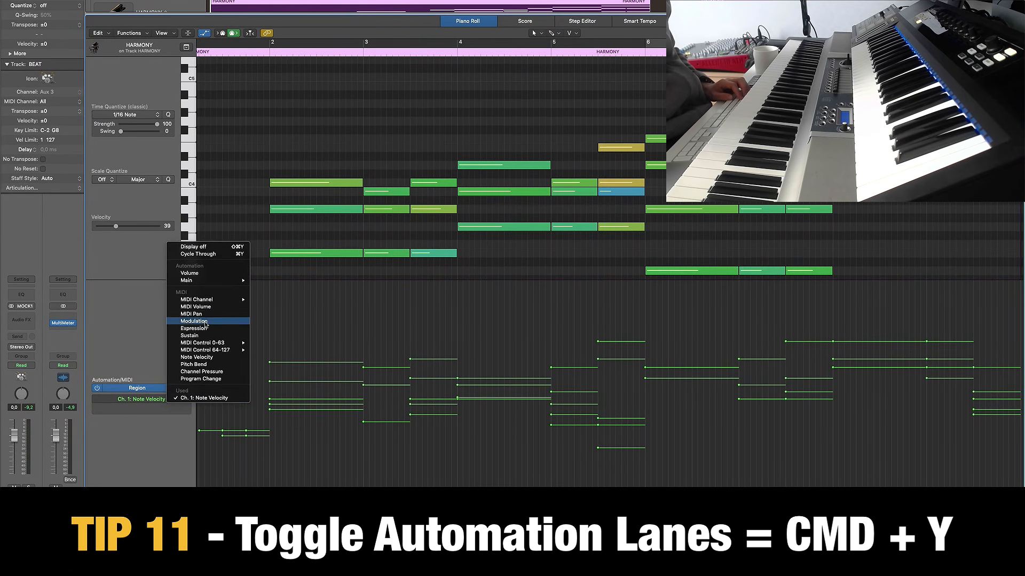
click(208, 333)
click(417, 385)
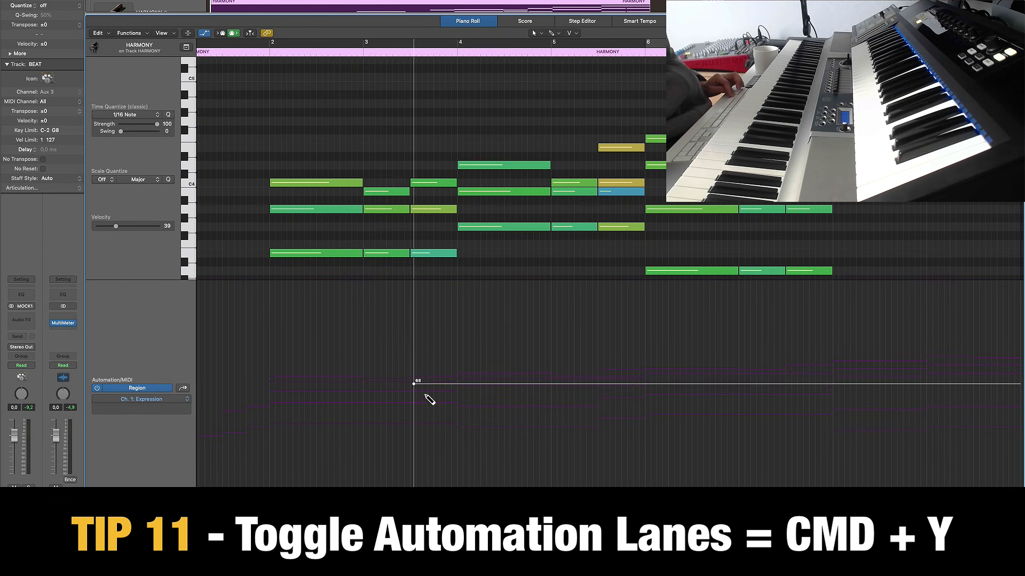
click(268, 411)
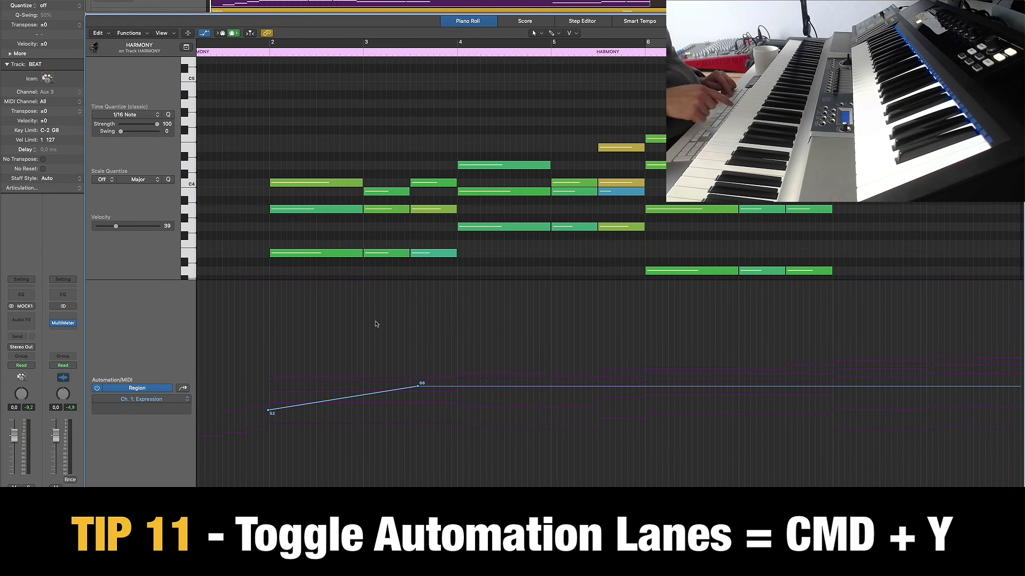
Step: Cycle the automation lane repeatedly between Note Velocity and Expression, and hide the automation area
click(145, 406)
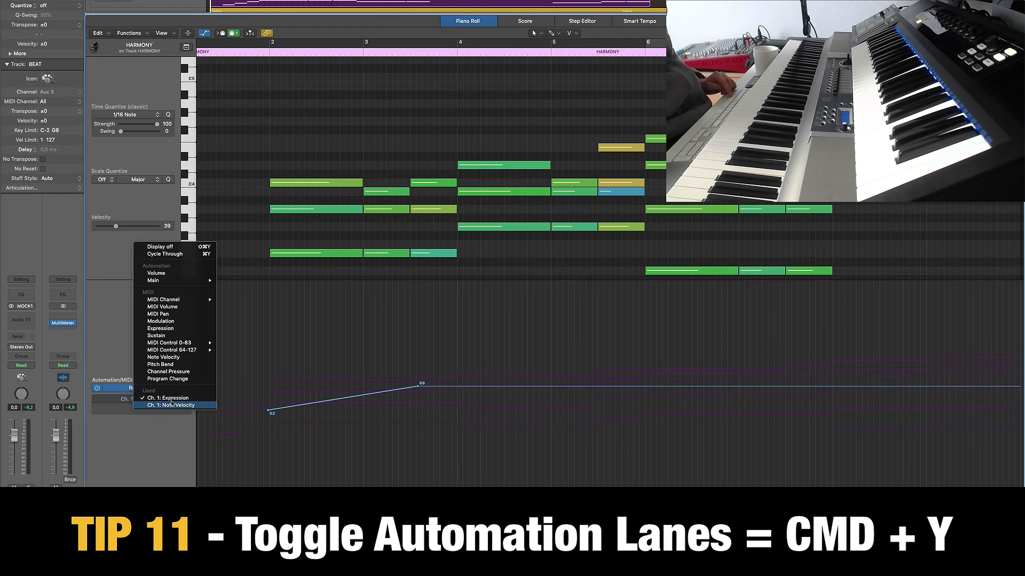
click(152, 444)
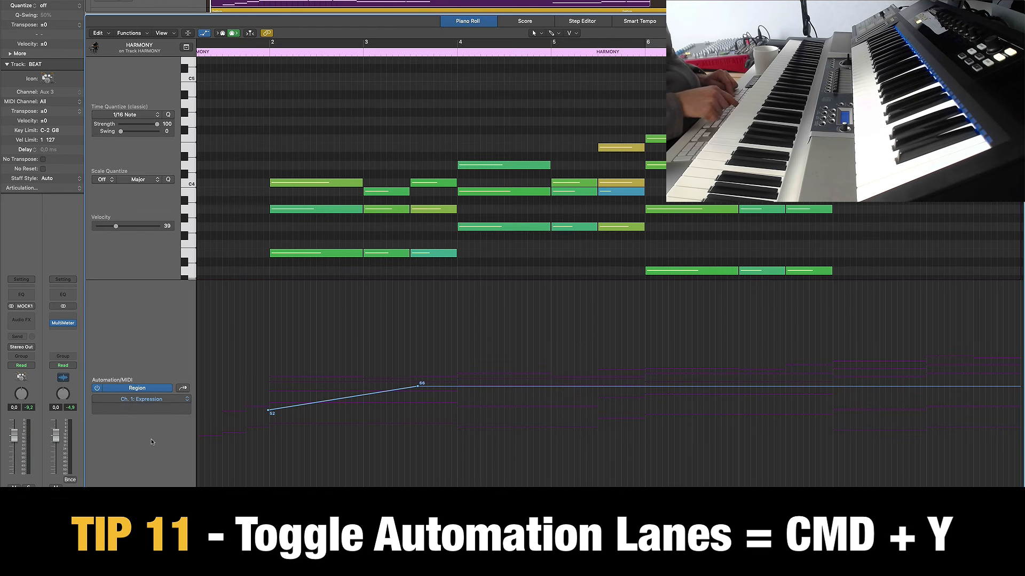
key(super+y)
key(super+y)
key(super+y)
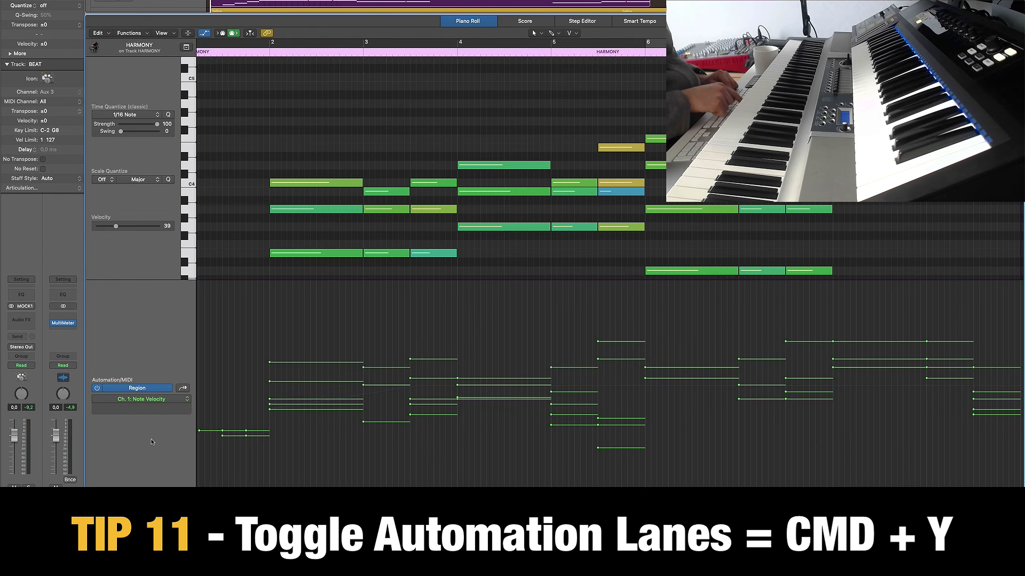
key(super+y)
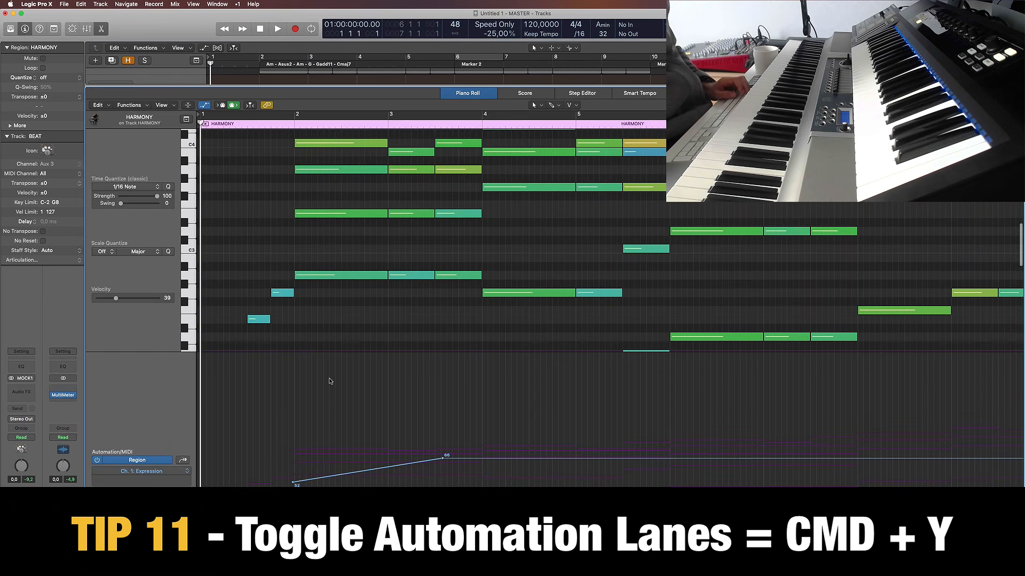
key(super+y)
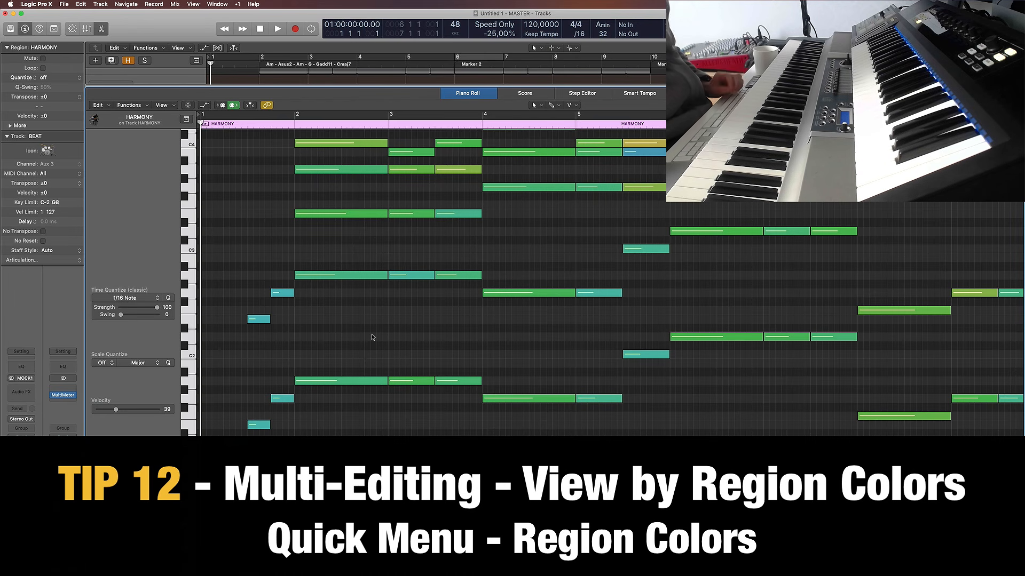
Step: Select the long HARMONY region together with the Intro region on the MELODY track and open both in the Piano Roll
key(e)
click(374, 290)
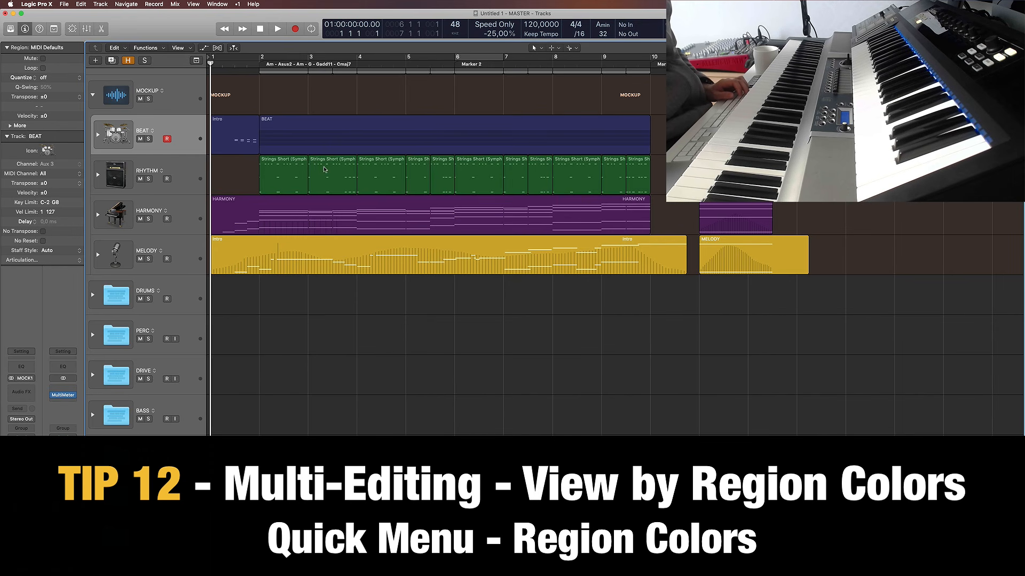
click(327, 208)
shift+click(322, 261)
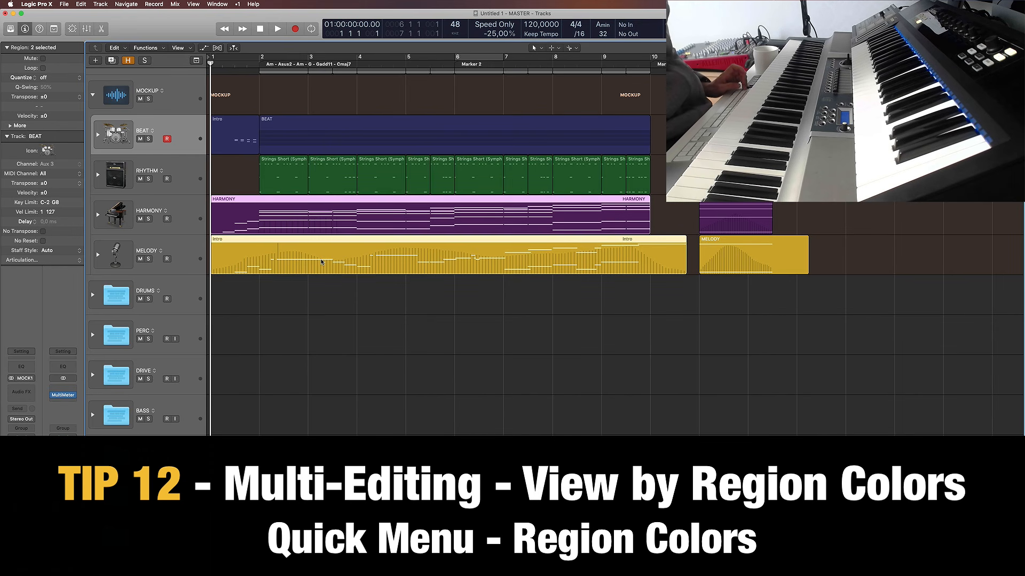
key(e)
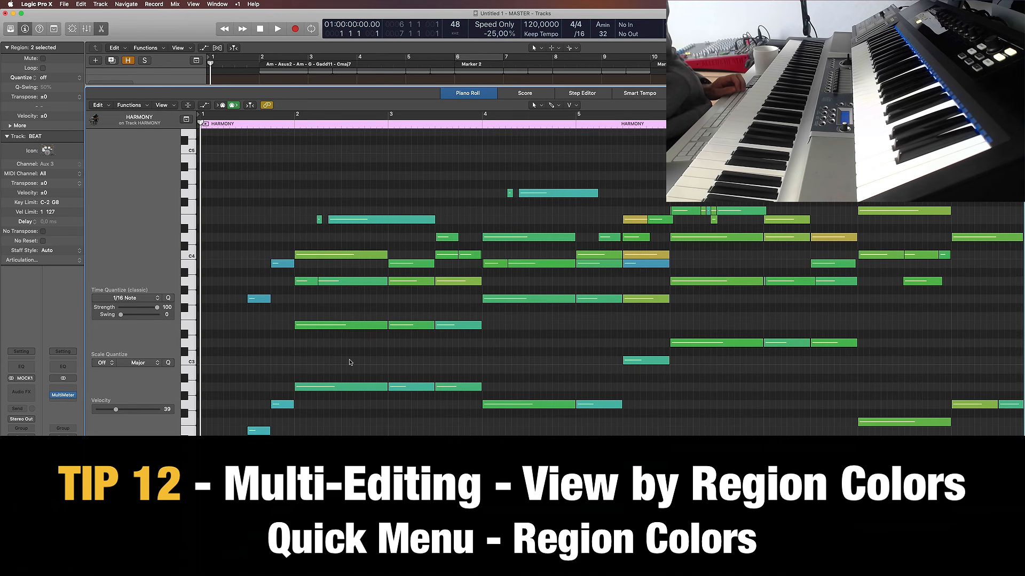
Step: Color the notes of both regions by Region Colors and close the Piano Roll
right_click(340, 166)
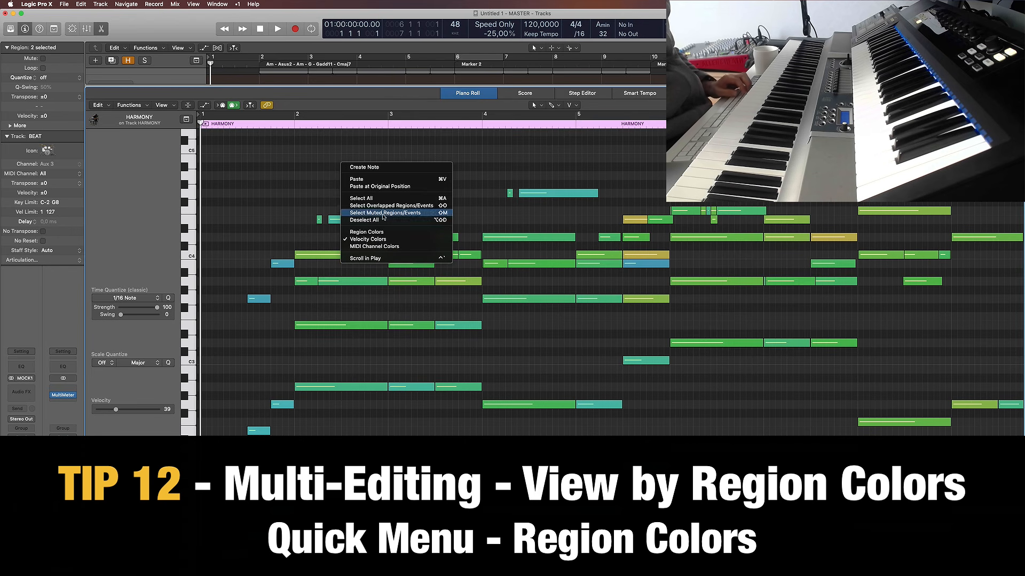
click(378, 234)
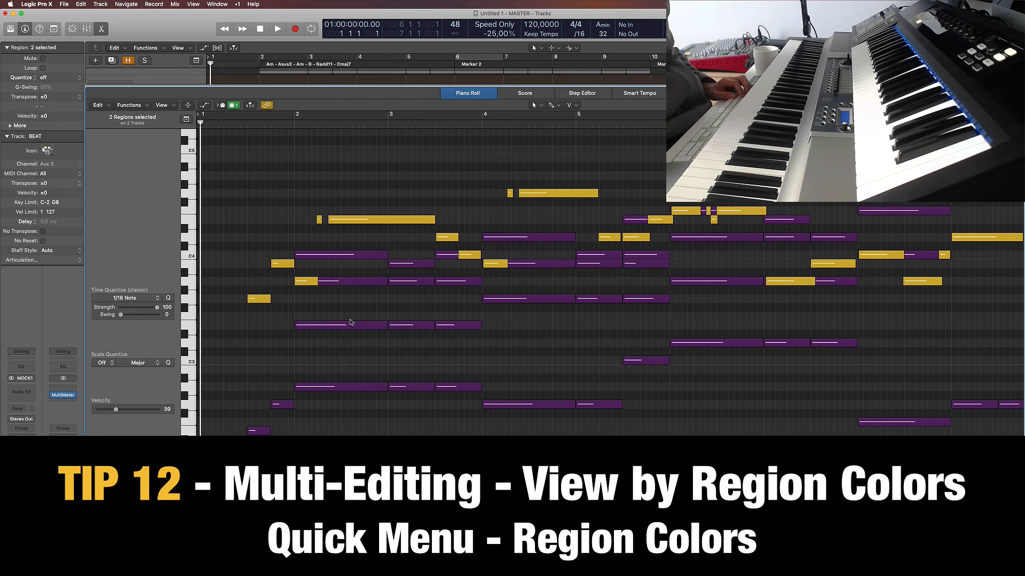
key(e)
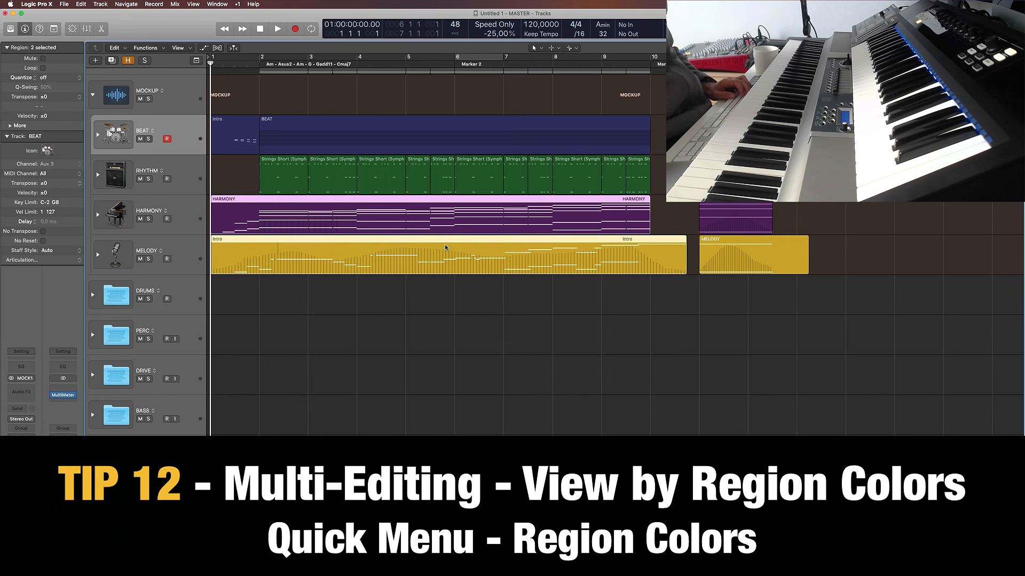
Step: Open the two selected regions in the Piano Roll and toggle Region Colors for their notes off and back on
key(e)
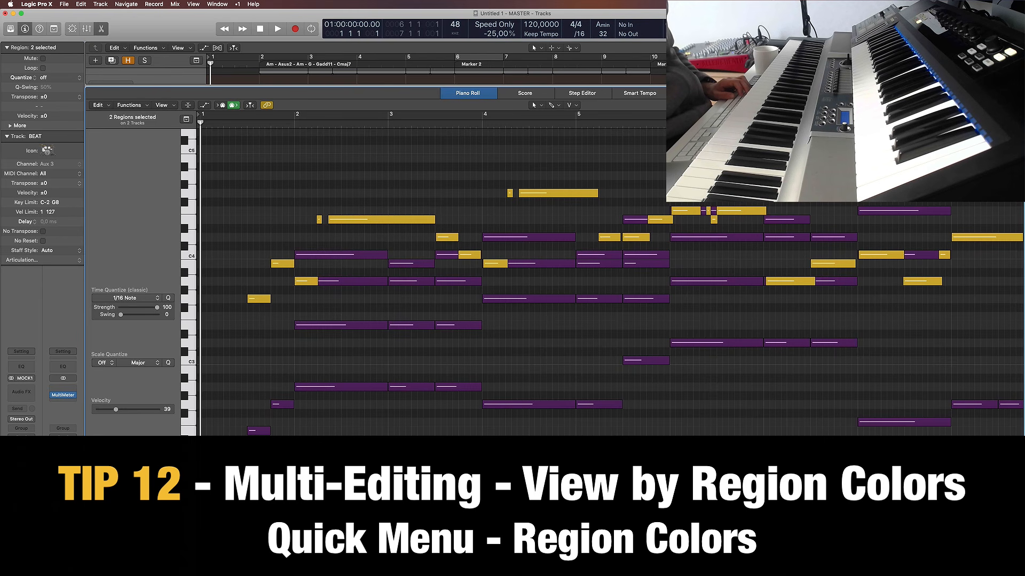
right_click(272, 204)
click(295, 284)
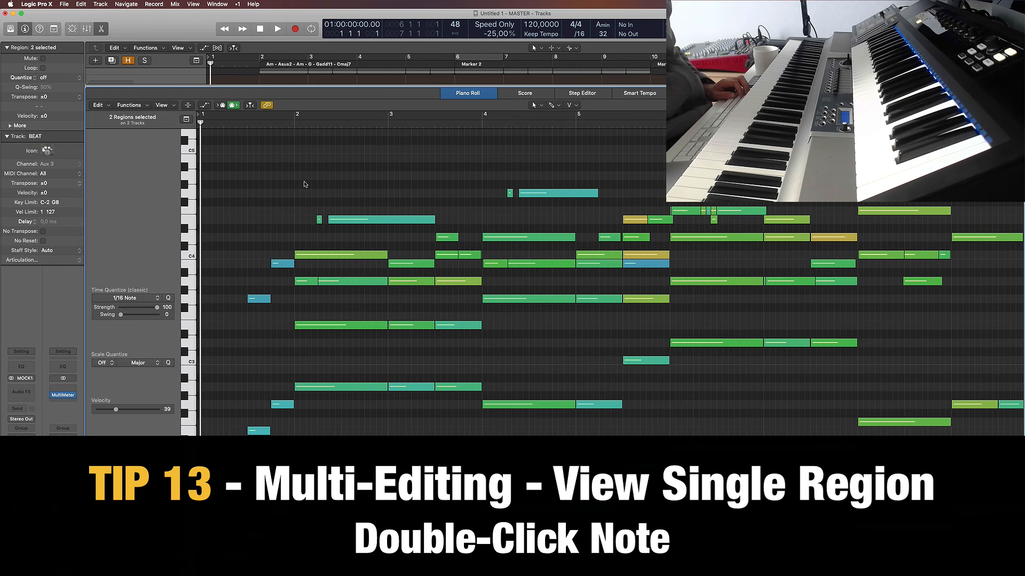
right_click(367, 180)
click(406, 247)
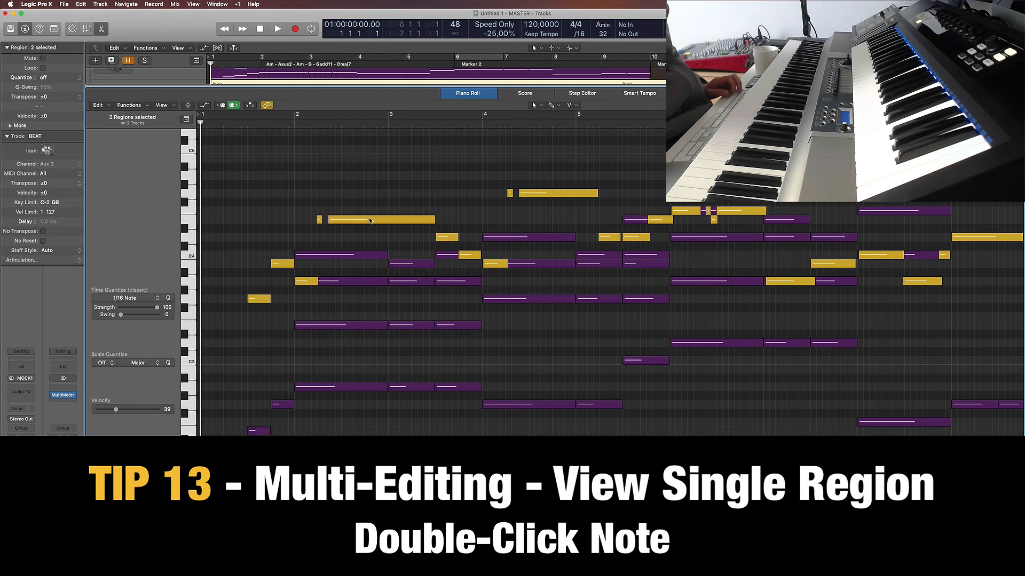
right_click(375, 189)
click(418, 266)
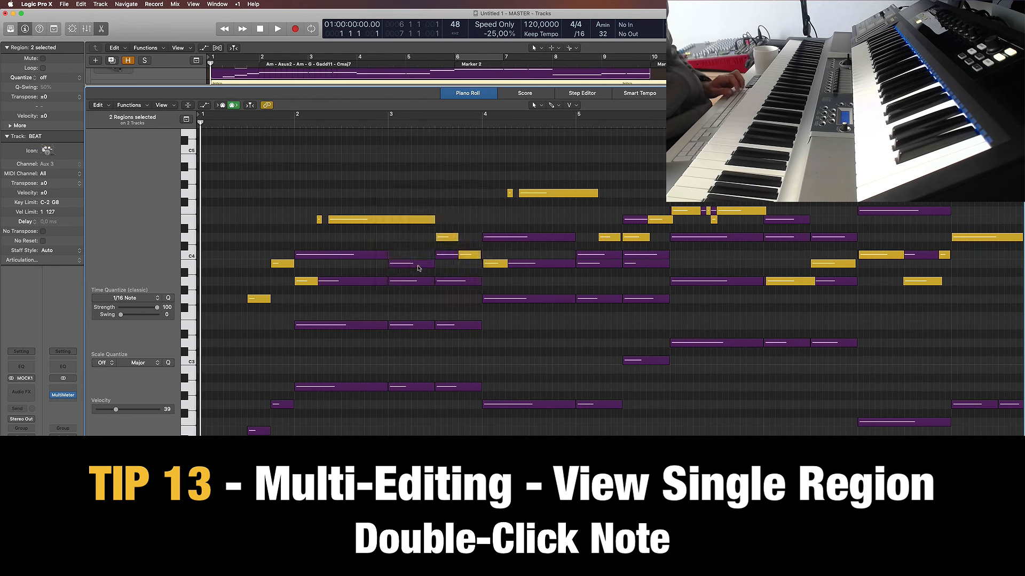
Step: Display only the Intro region from its long note in bar 2, and toggle the Piano Roll closed and open
double_click(345, 220)
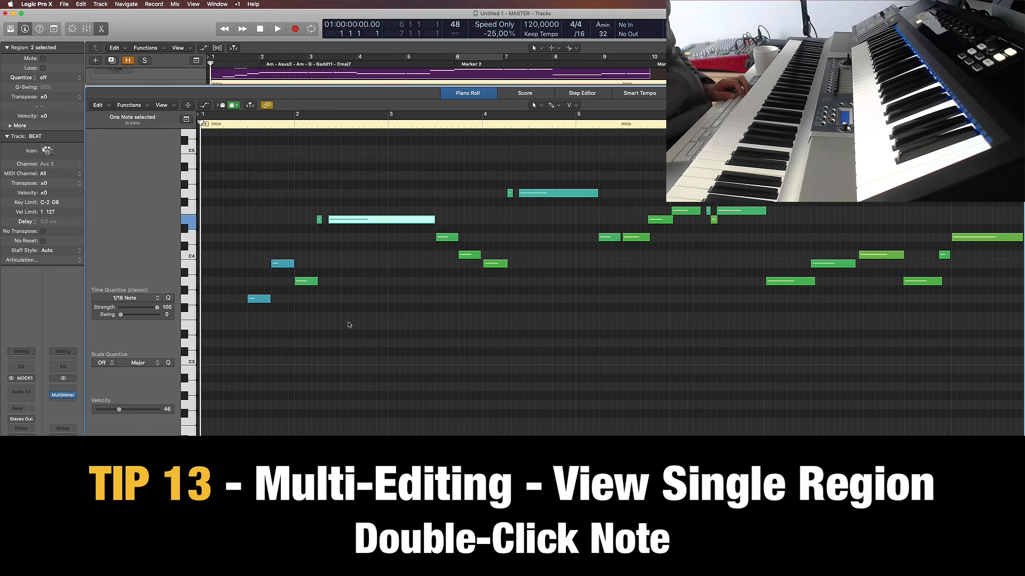
key(e)
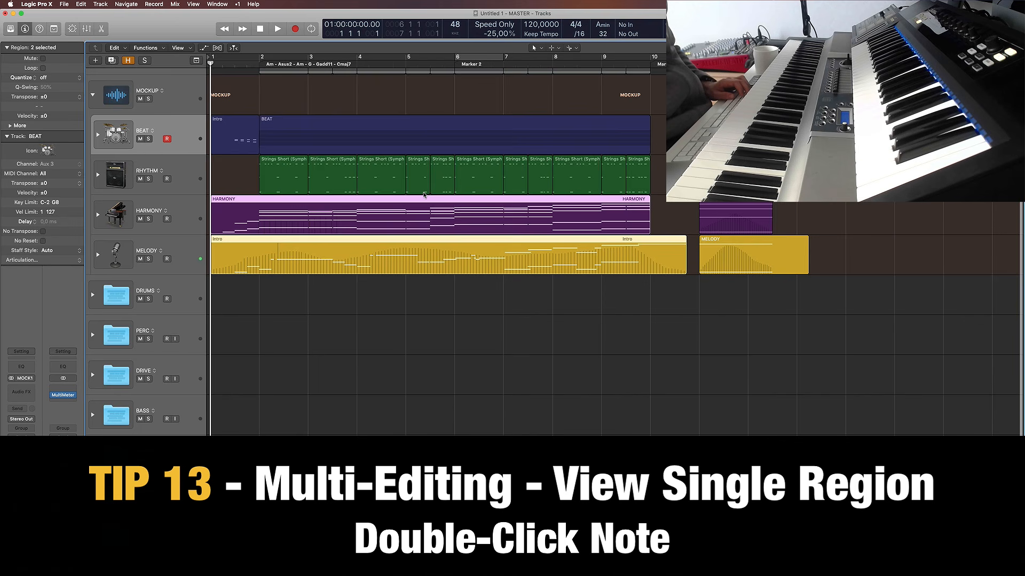
key(e)
key(e)
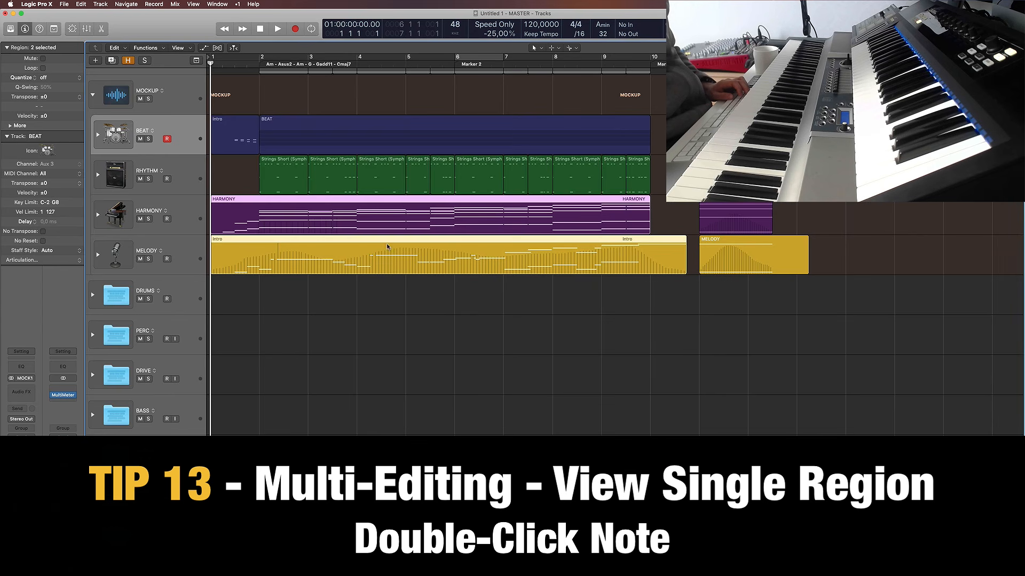
key(e)
double_click(384, 248)
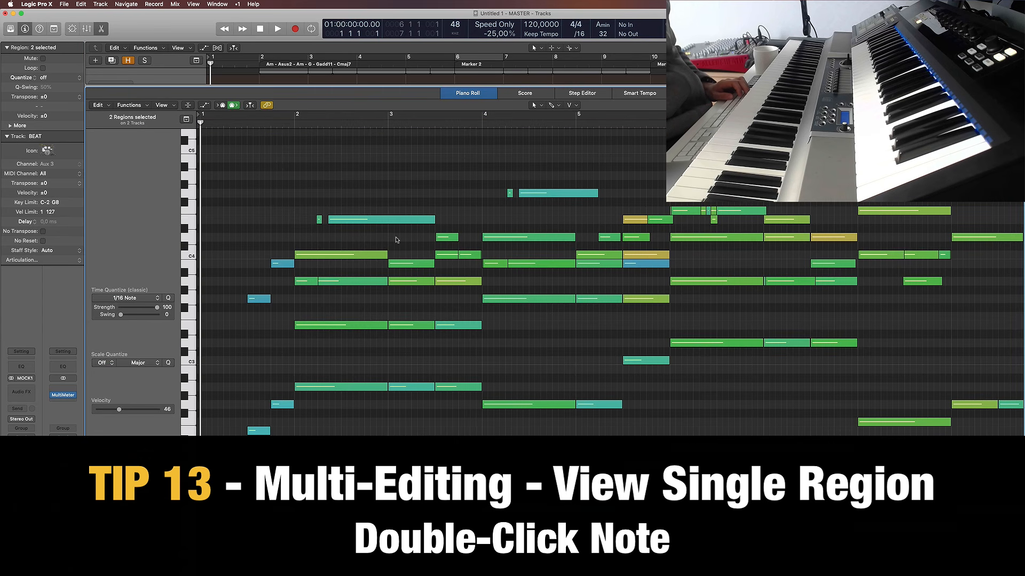
key(e)
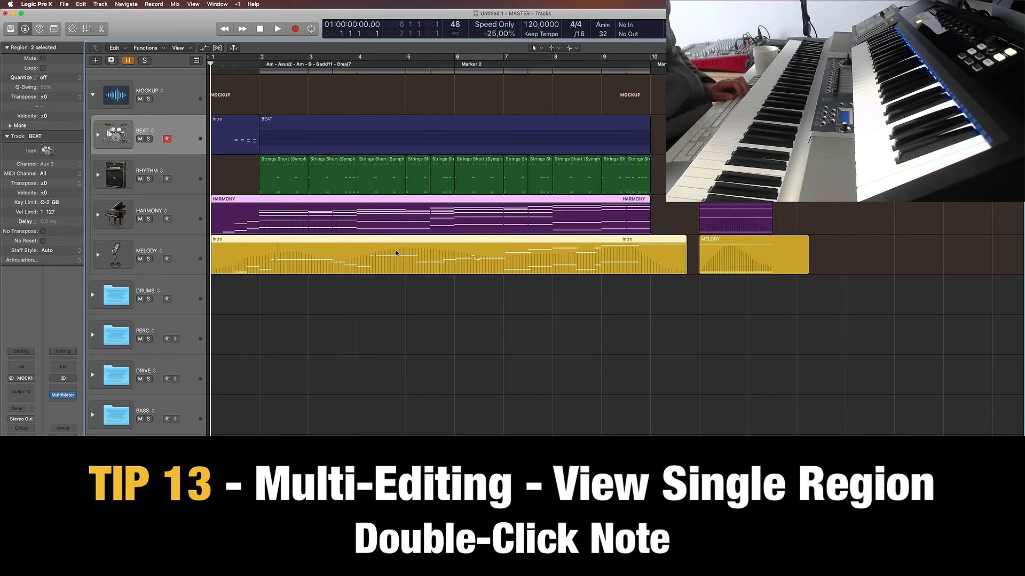
key(e)
Step: Switch the Piano Roll from both regions to Intro alone and back, and to HARMONY alone and back
double_click(381, 219)
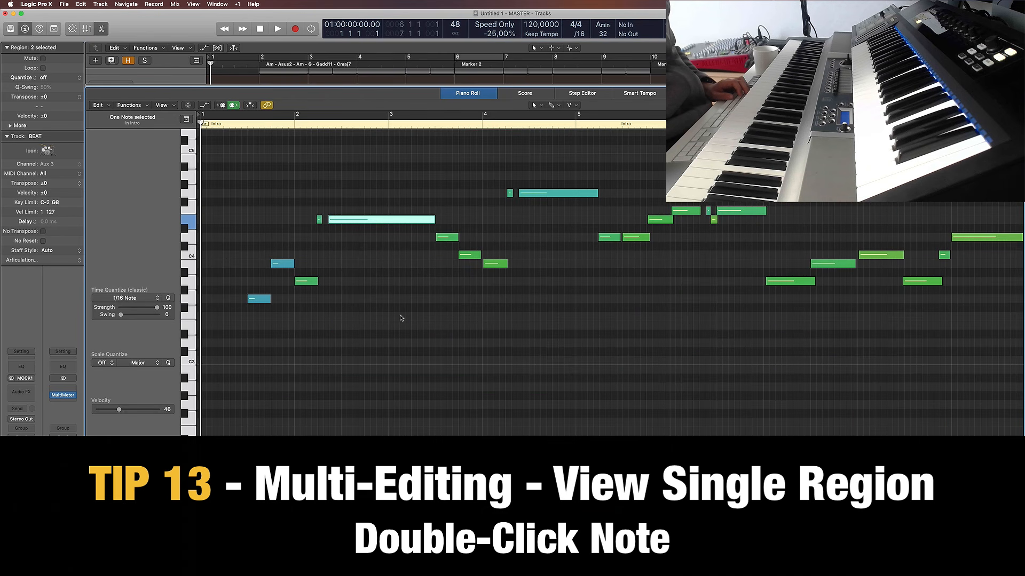
double_click(400, 331)
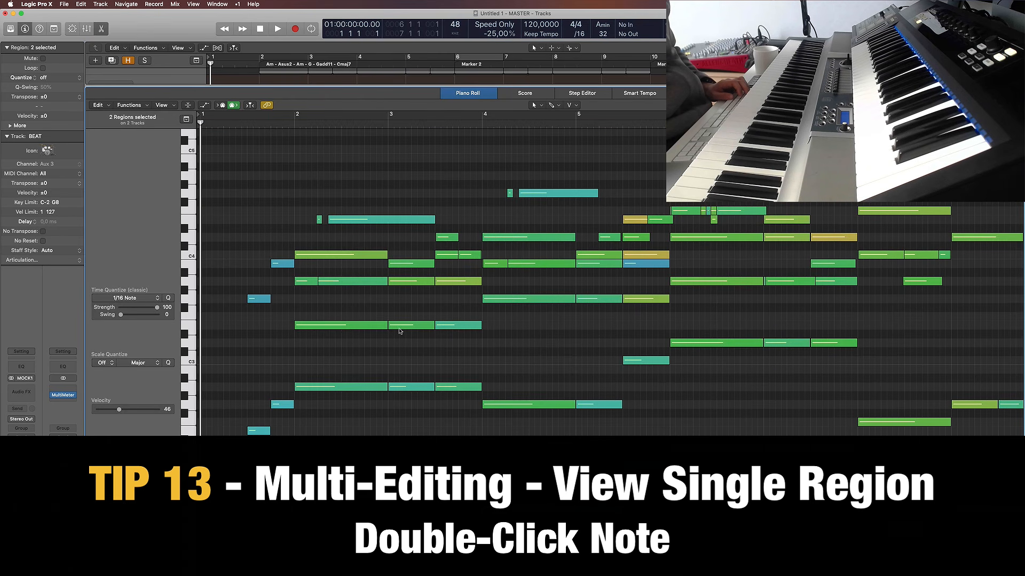
double_click(330, 325)
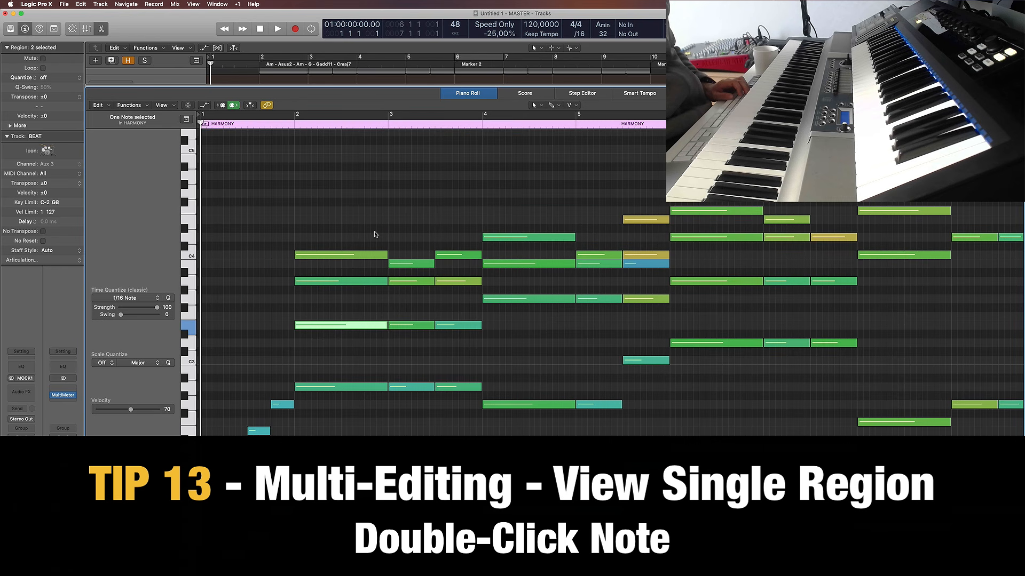
double_click(259, 290)
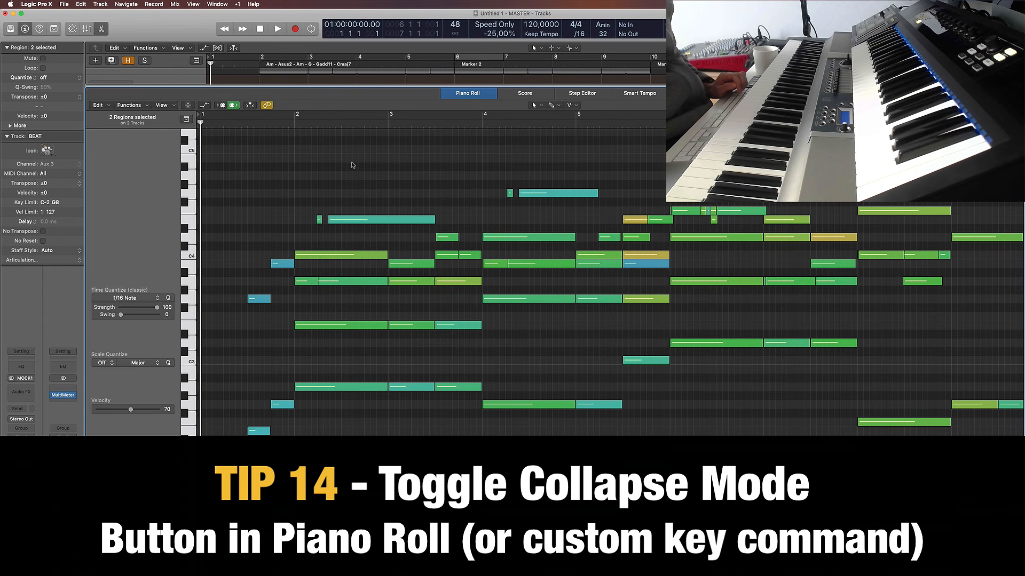
Step: Turn on Collapse Mode in the Piano Roll to show only the used pitches, and turn it off again
click(190, 106)
scroll(229, 190, up, 4)
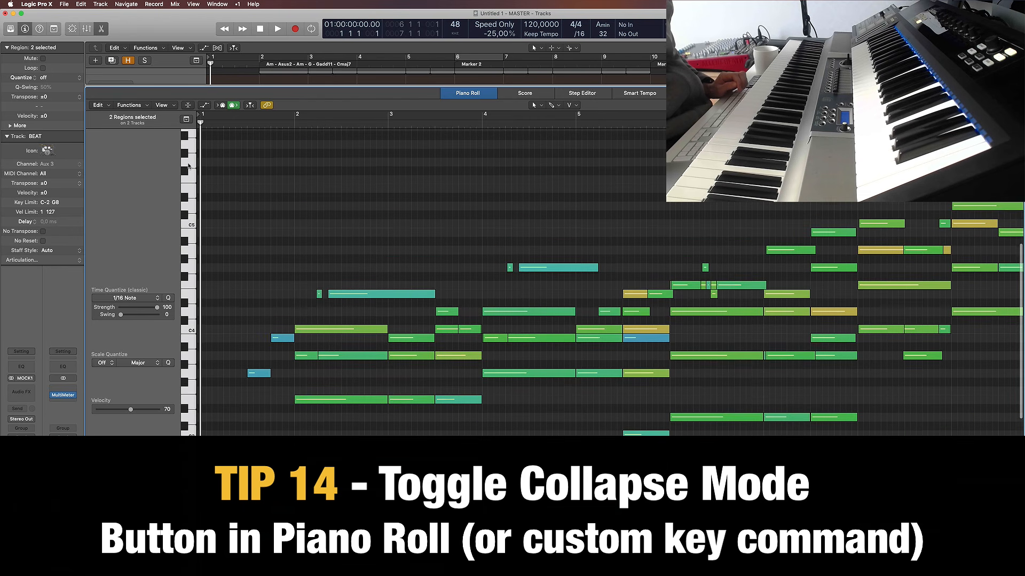
scroll(190, 187, down, 4)
scroll(190, 186, up, 1)
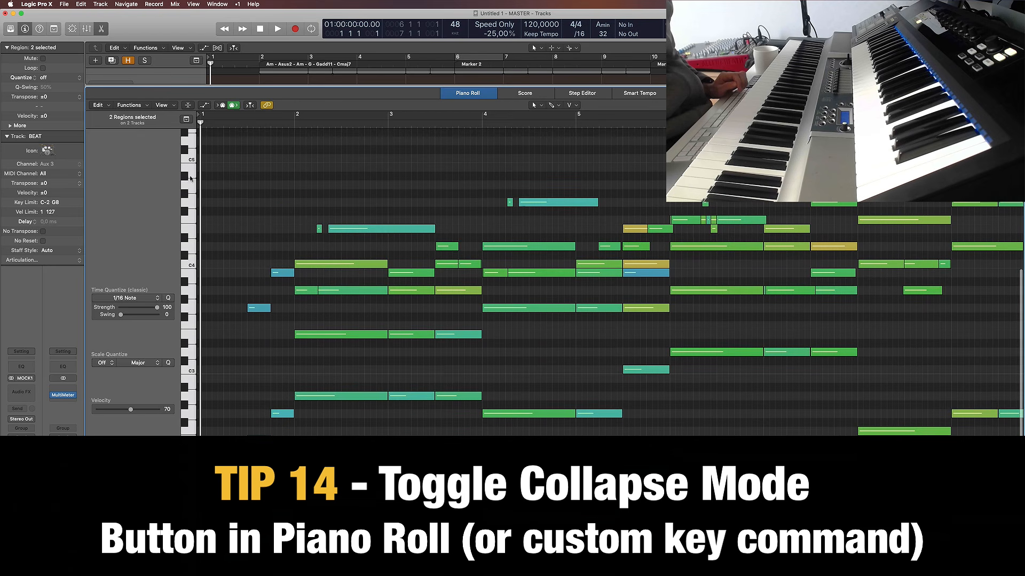
click(188, 106)
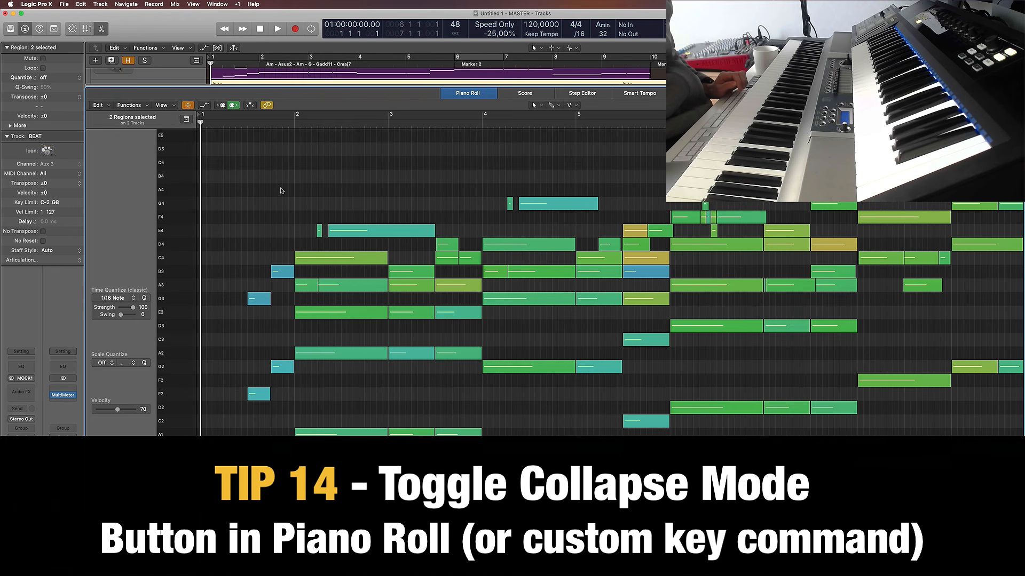
click(188, 106)
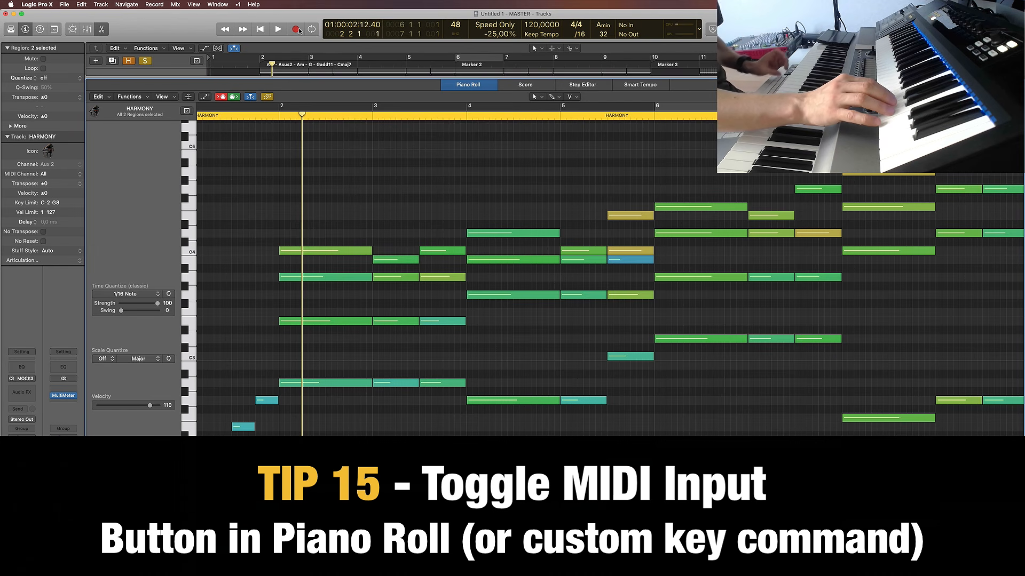
Step: Enter four quarter-note C5 notes across bar 2 of the HARMONY region with MIDI Input, and delete them
key(comma)
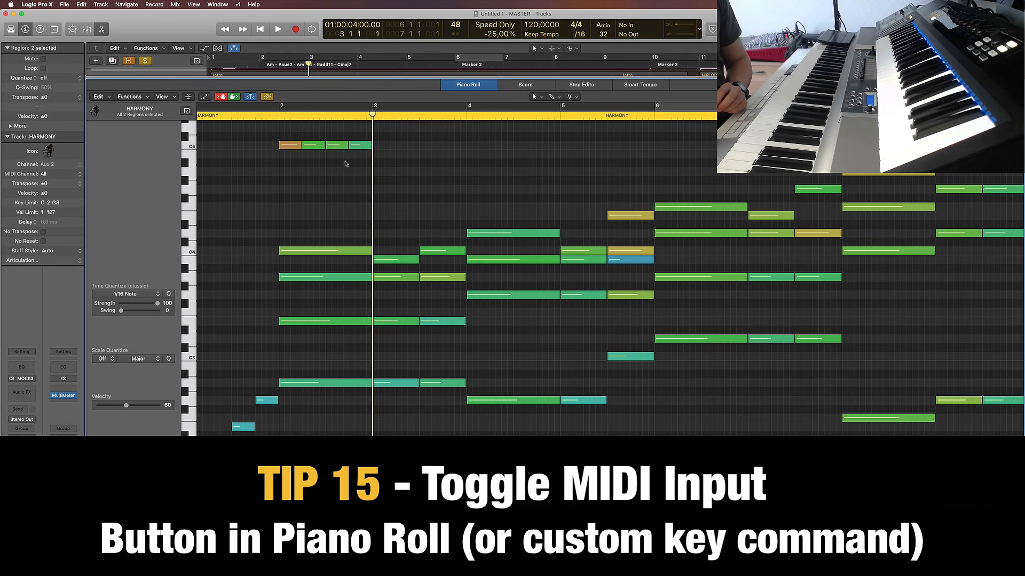
drag(374, 166, 278, 140)
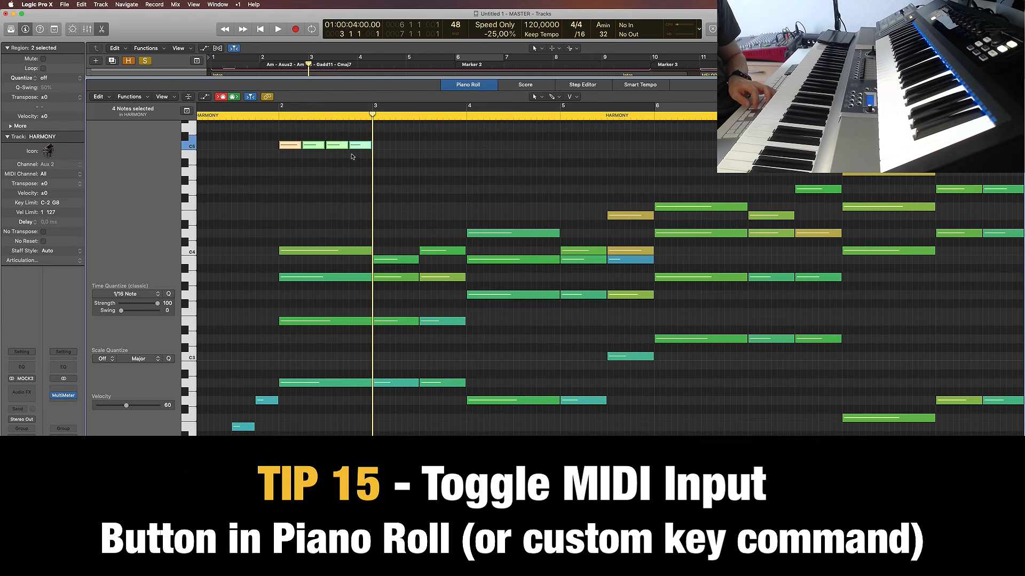
key(Delete)
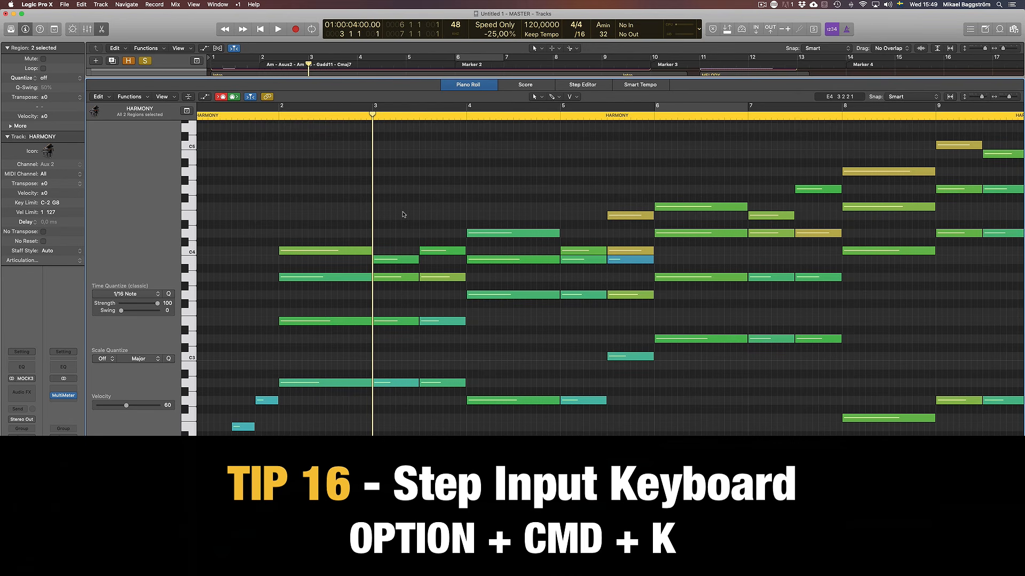
Step: Open the Step Input Keyboard, place it over the Piano Roll and set its note length to an eighth note
key(alt+super+k)
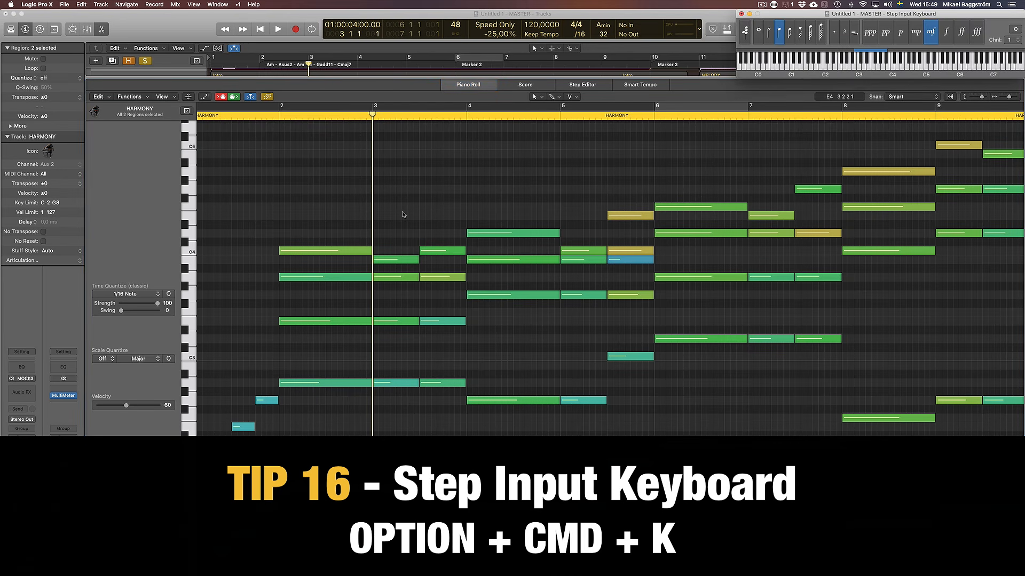
drag(929, 17, 613, 128)
click(472, 143)
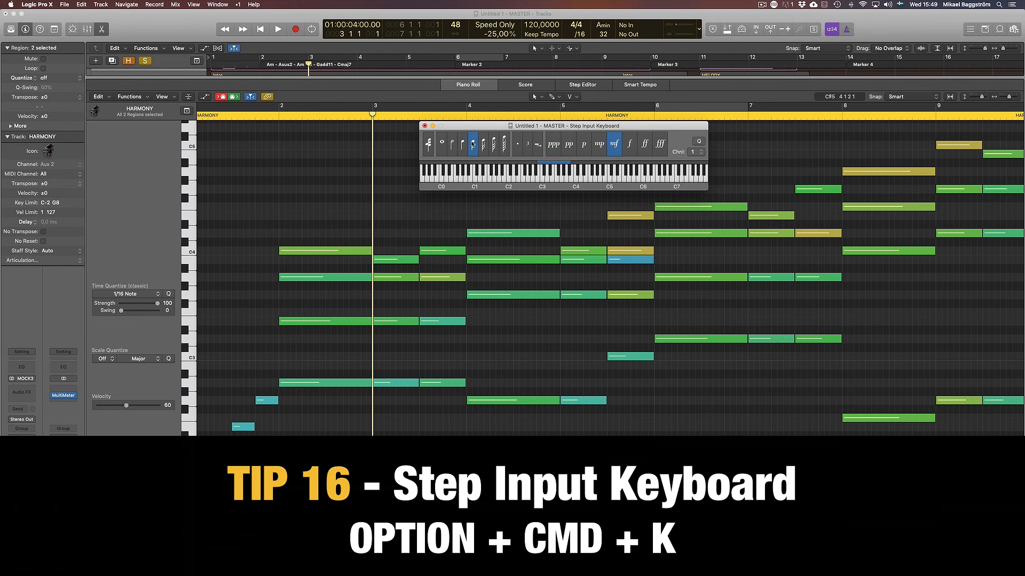
drag(481, 129, 523, 127)
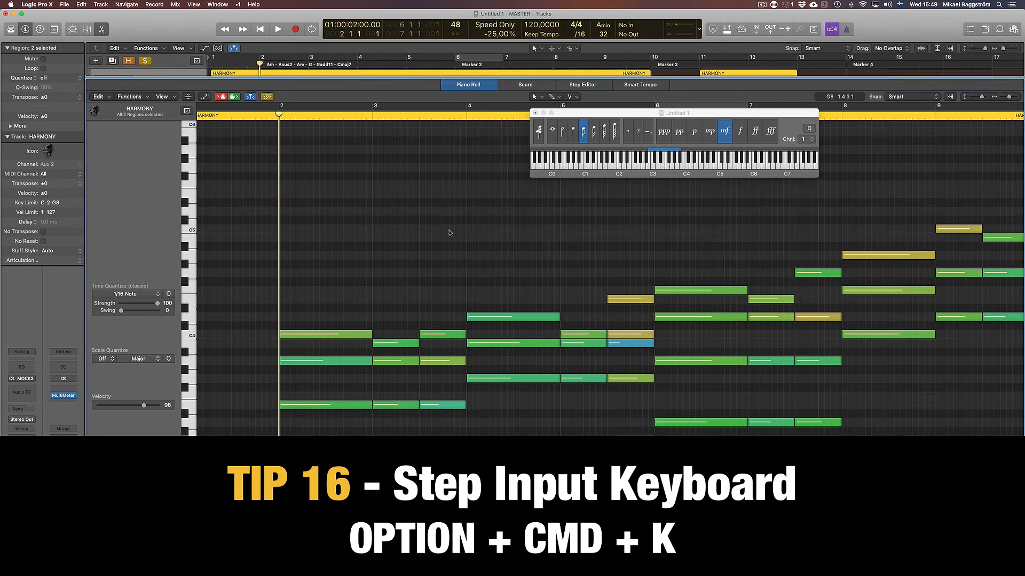
click(578, 135)
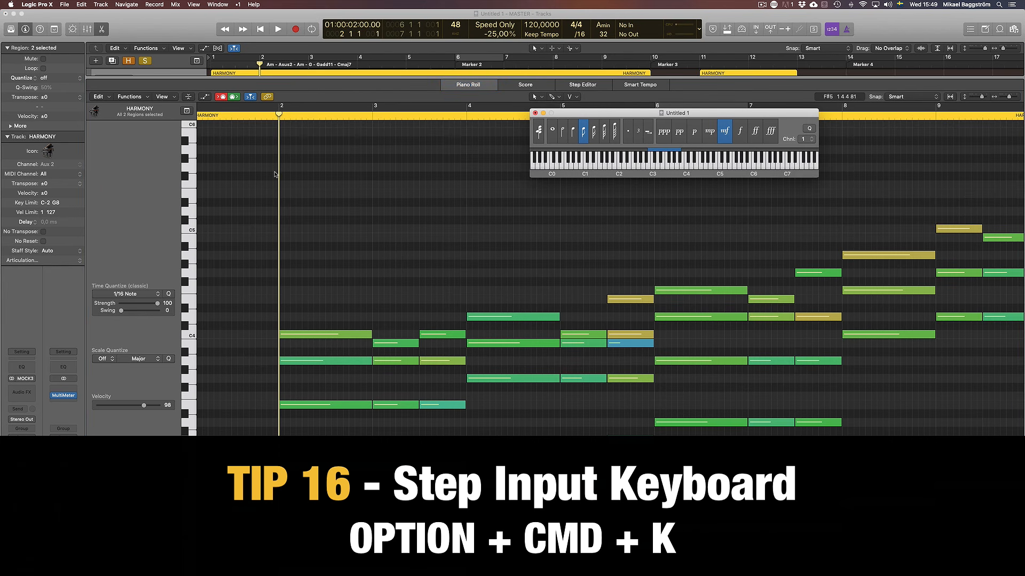
Step: Step-enter four eighth-note C5 notes from the start of bar 2, and set the step note length to a quarter note
click(296, 214)
scroll(299, 217, left, 2)
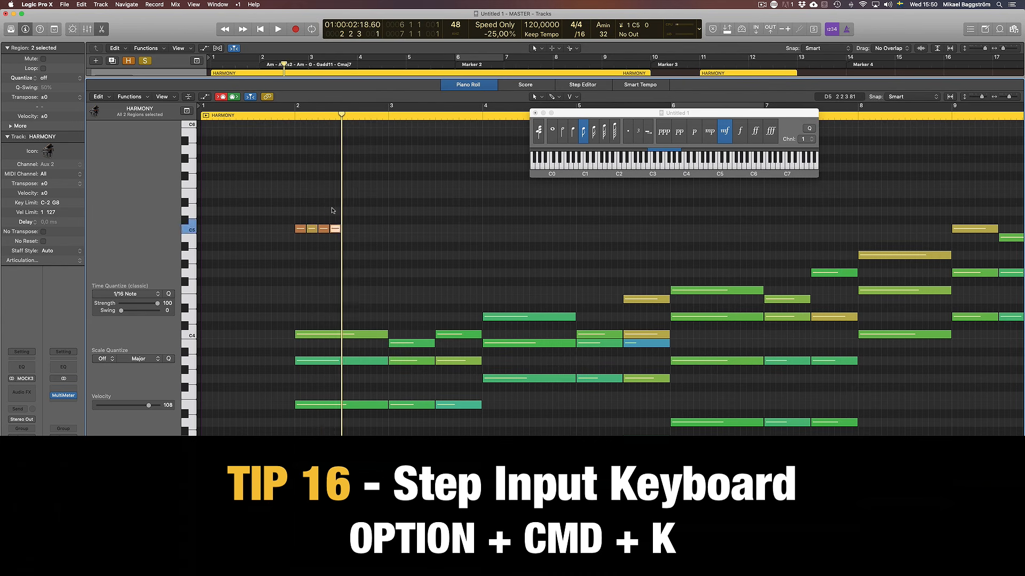
click(574, 133)
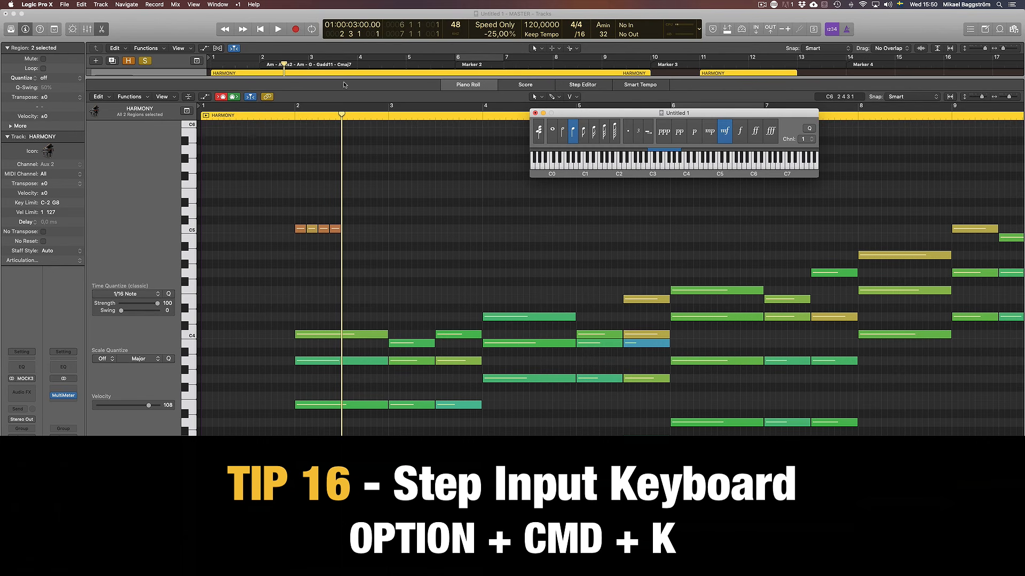
click(346, 90)
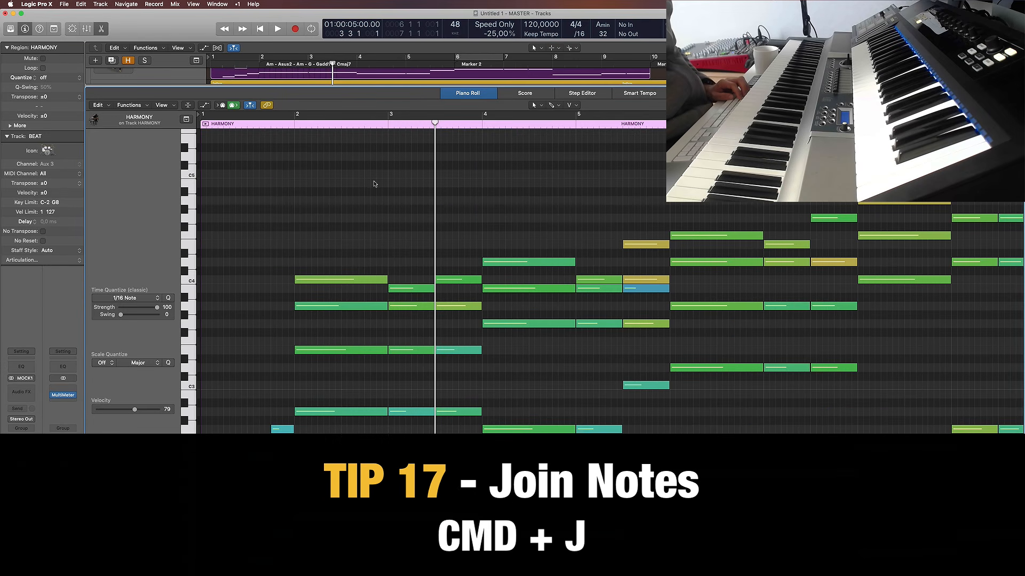
Step: Solo and select the HARMONY track, and reopen its region in the Piano Roll
scroll(374, 183, down, 5)
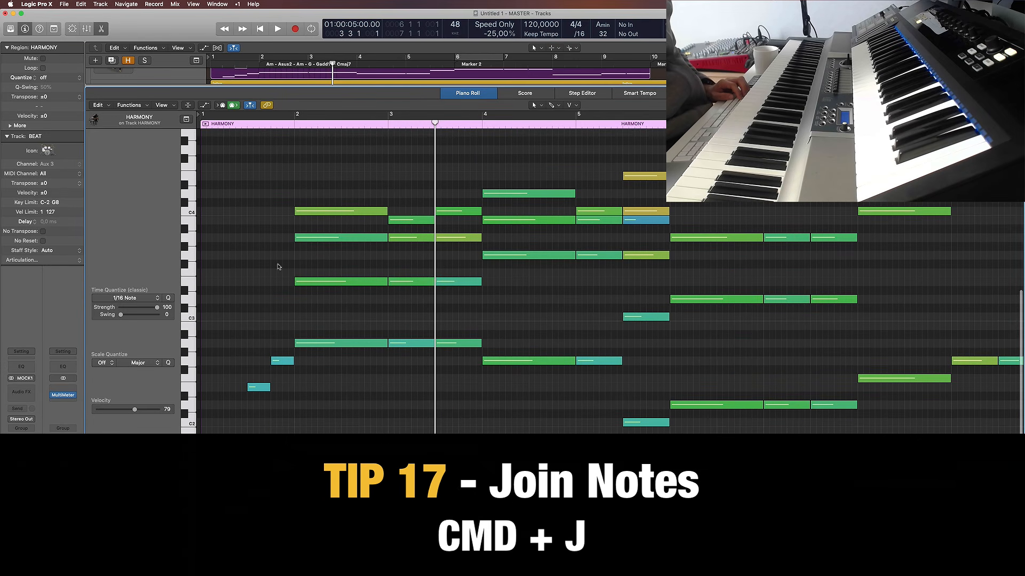
key(p)
click(488, 374)
click(148, 219)
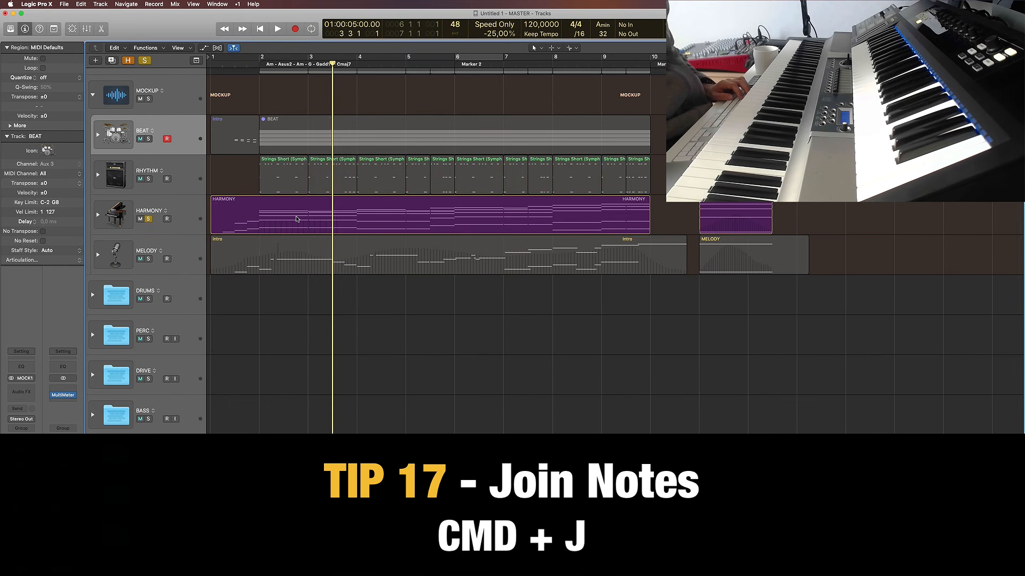
click(180, 207)
key(p)
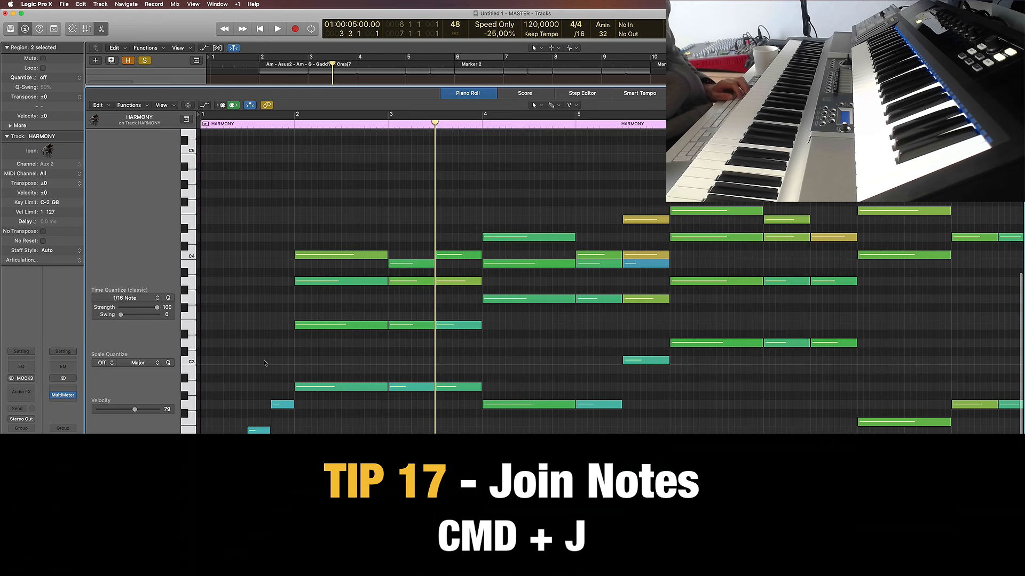
scroll(263, 363, down, 5)
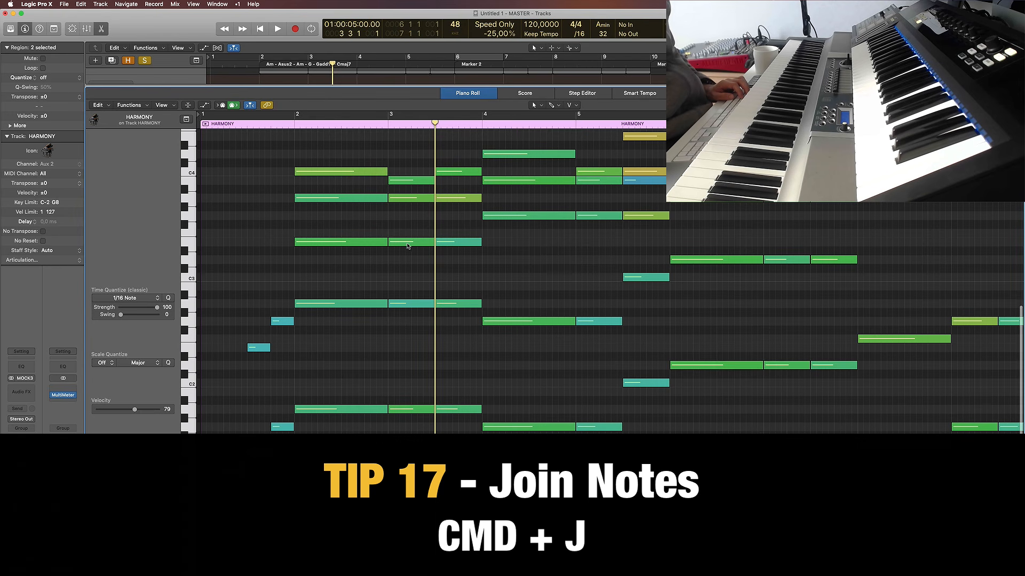
Step: Join the three E3 notes and the three A2 notes in bars 2 and 3, and the adjacent G2 notes starting at bar 4
drag(457, 262, 329, 238)
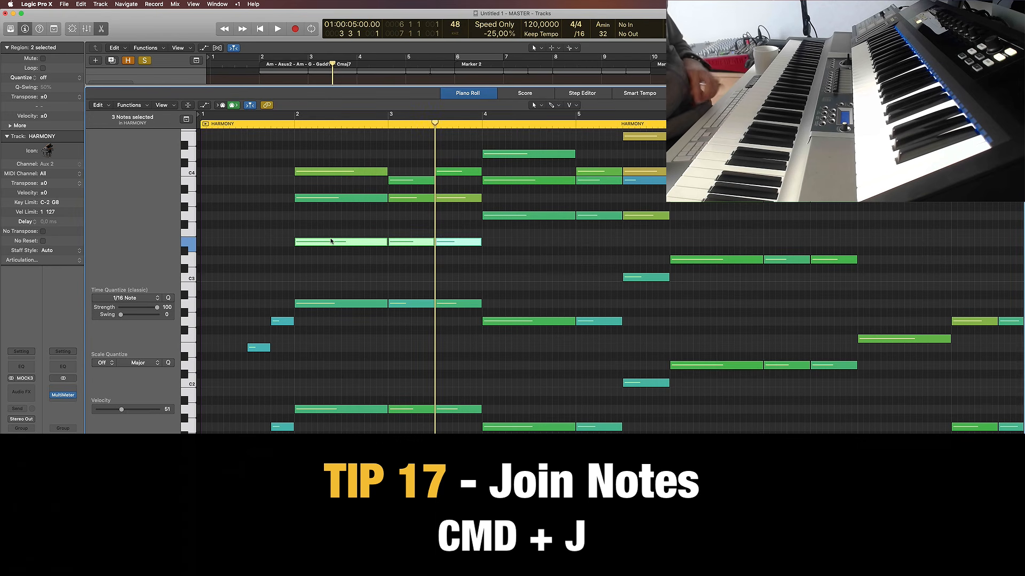
key(super+j)
drag(317, 272, 462, 331)
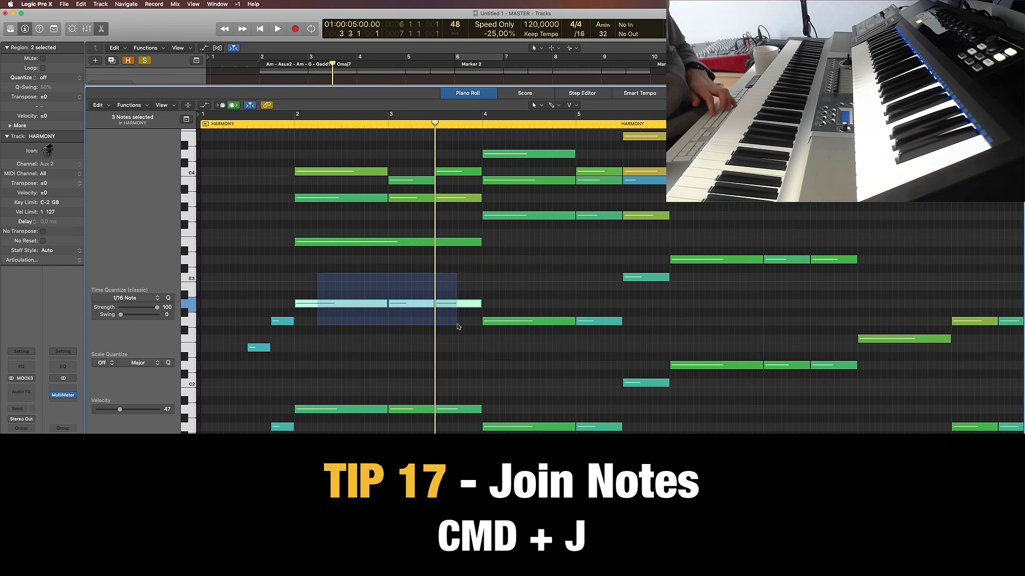
key(super+j)
drag(607, 343, 533, 293)
key(super+j)
Step: Undo the three note joins
key(super+z)
key(super+z)
key(super+z)
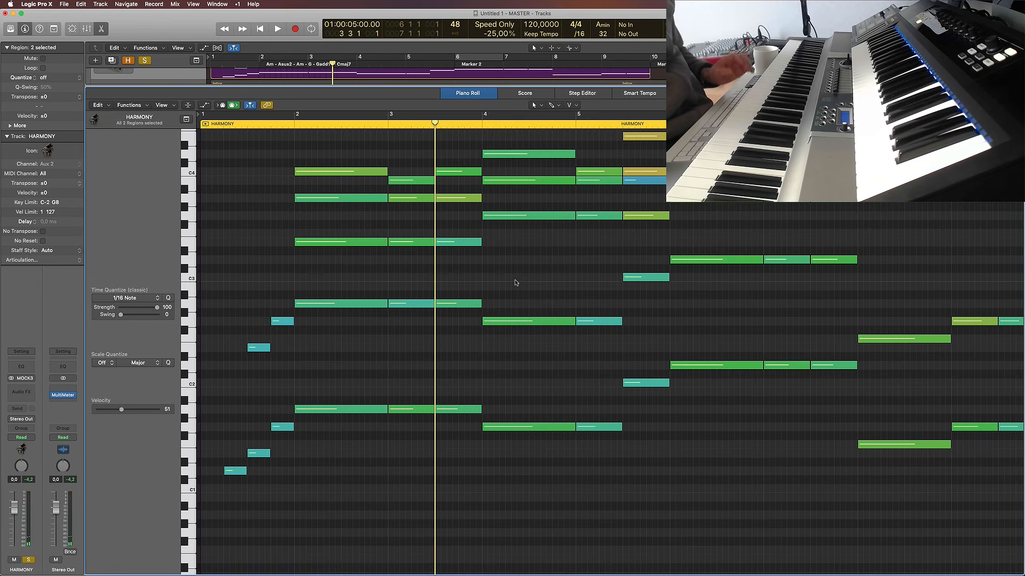
click(569, 107)
click(396, 167)
scroll(245, 193, up, 8)
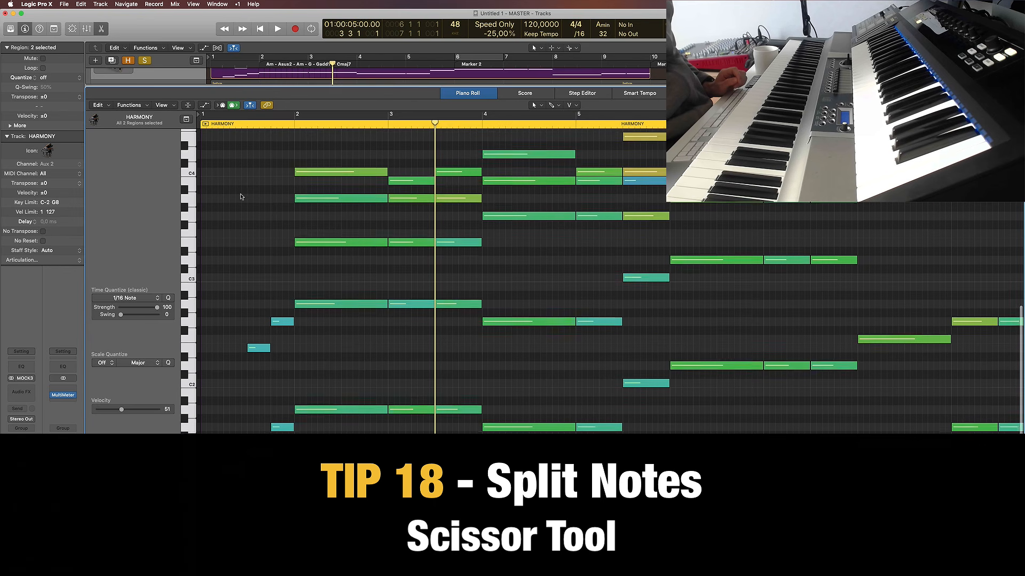
Step: Split the five-note chord at the start of bar 2 halfway with the Scissors tool, and undo the split
scroll(278, 220, down, 4)
key(t)
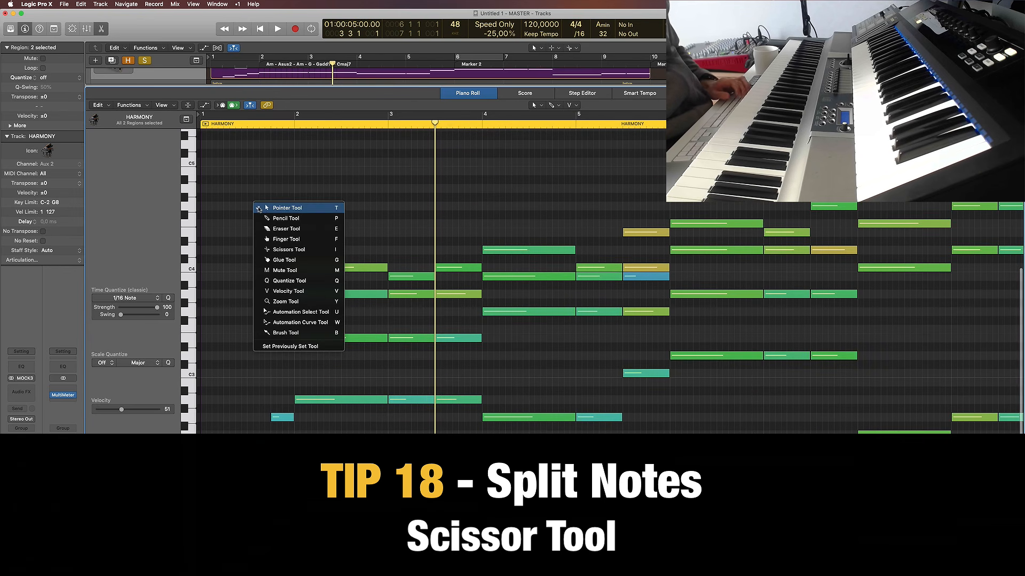
key(i)
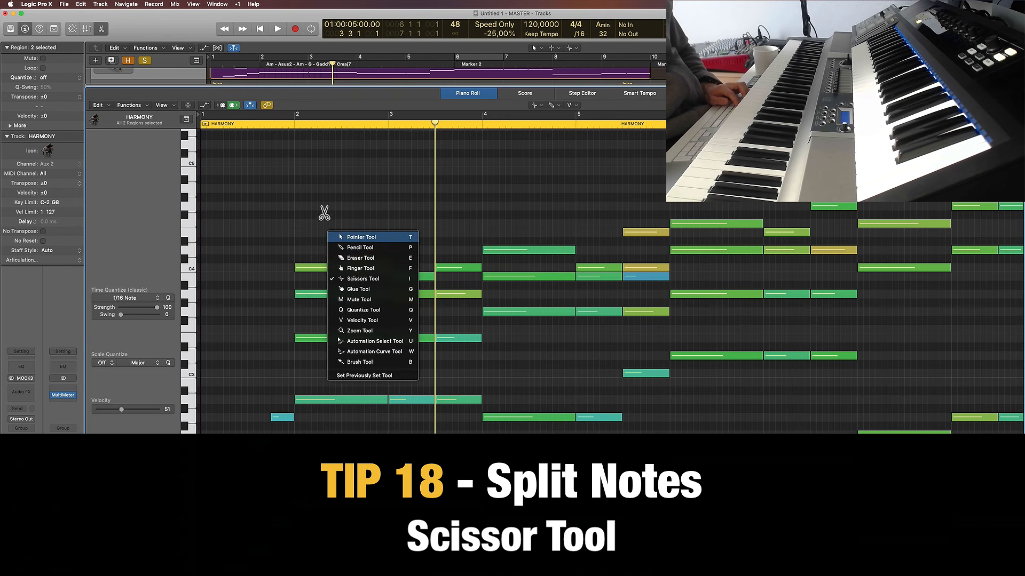
key(t)
key(i)
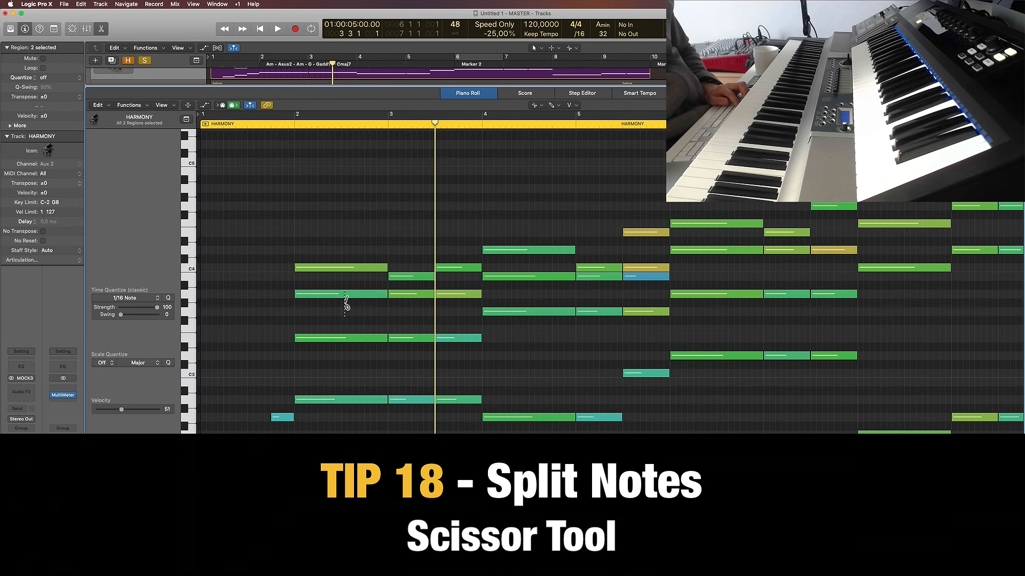
click(348, 269)
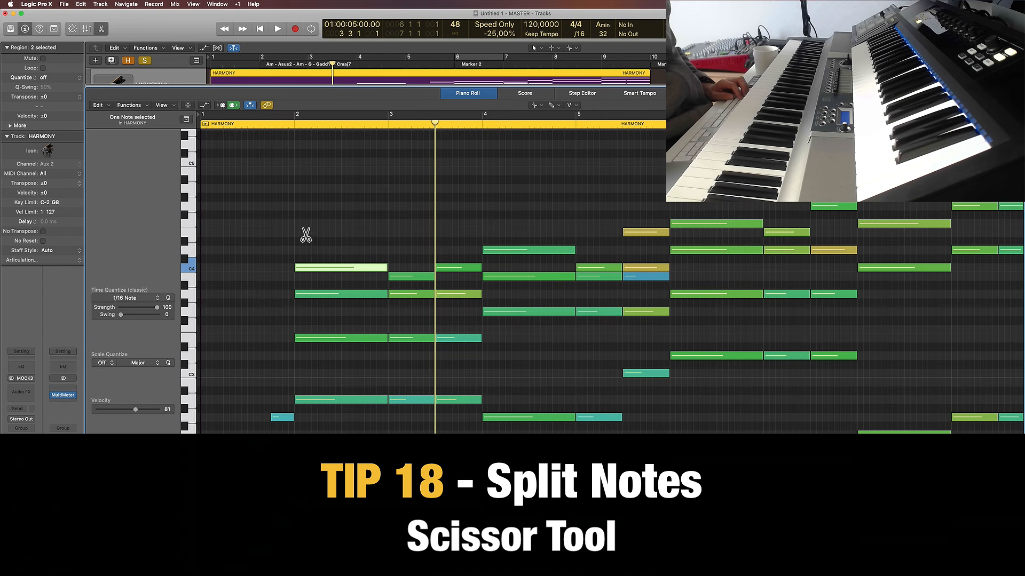
drag(297, 227, 341, 437)
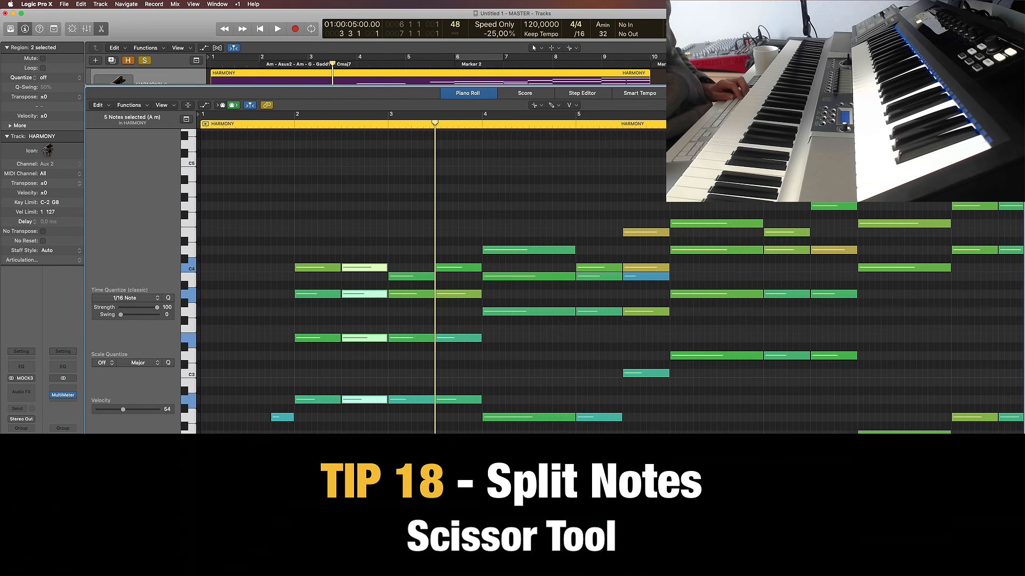
key(super+z)
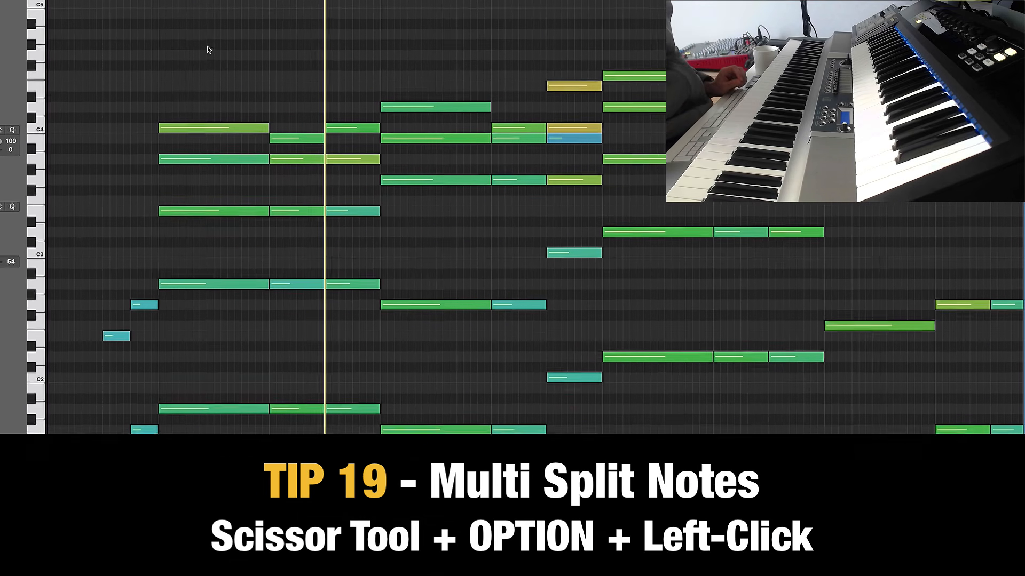
Step: Divide the five chord notes in bar 2 into four and into eight equal parts with the Scissors tool, undoing each division
drag(209, 35, 207, 408)
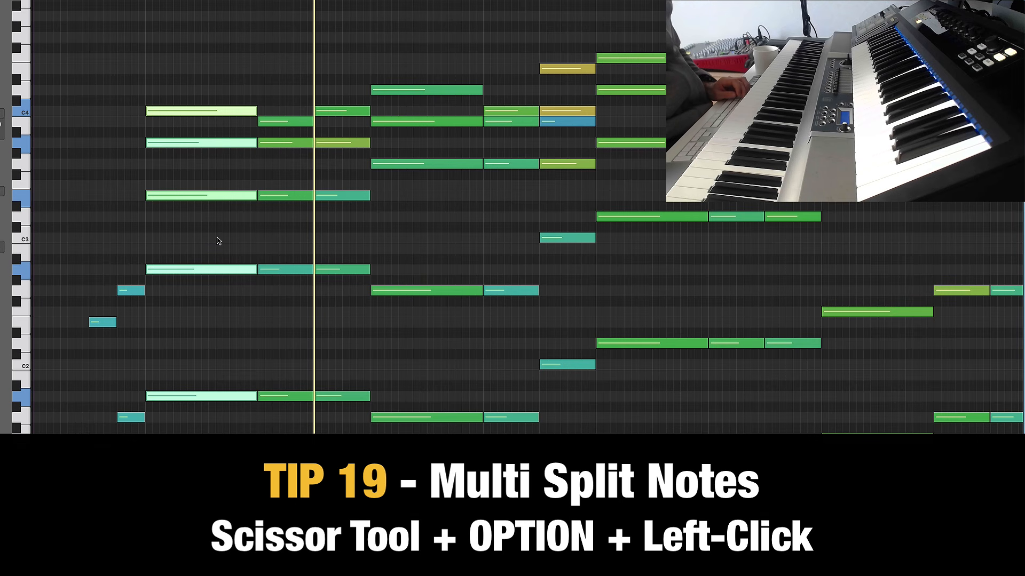
key(t)
key(i)
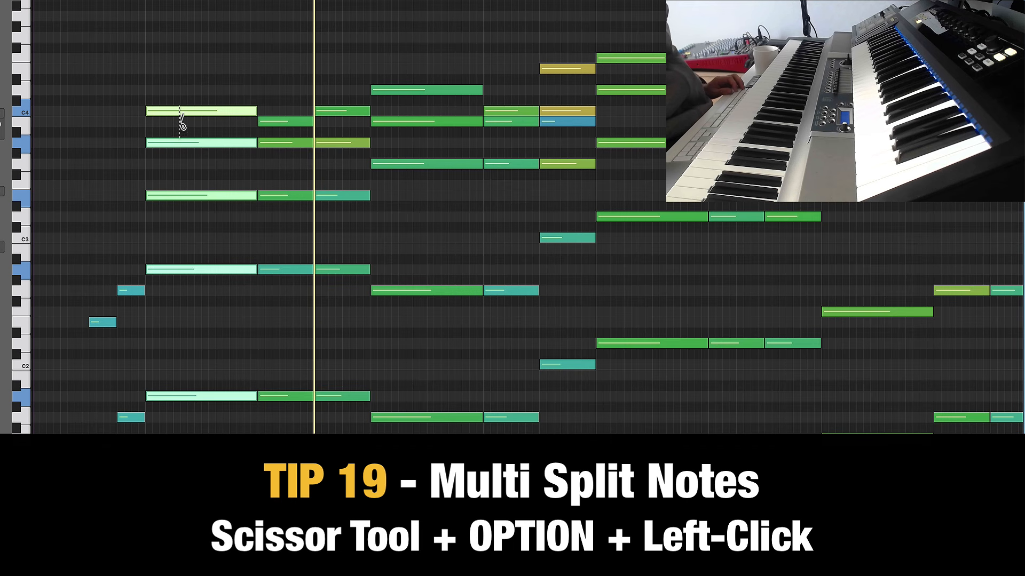
drag(179, 120, 181, 123)
mouse_move(180, 117)
mouse_down()
mouse_move(185, 124)
mouse_move(178, 110)
mouse_up()
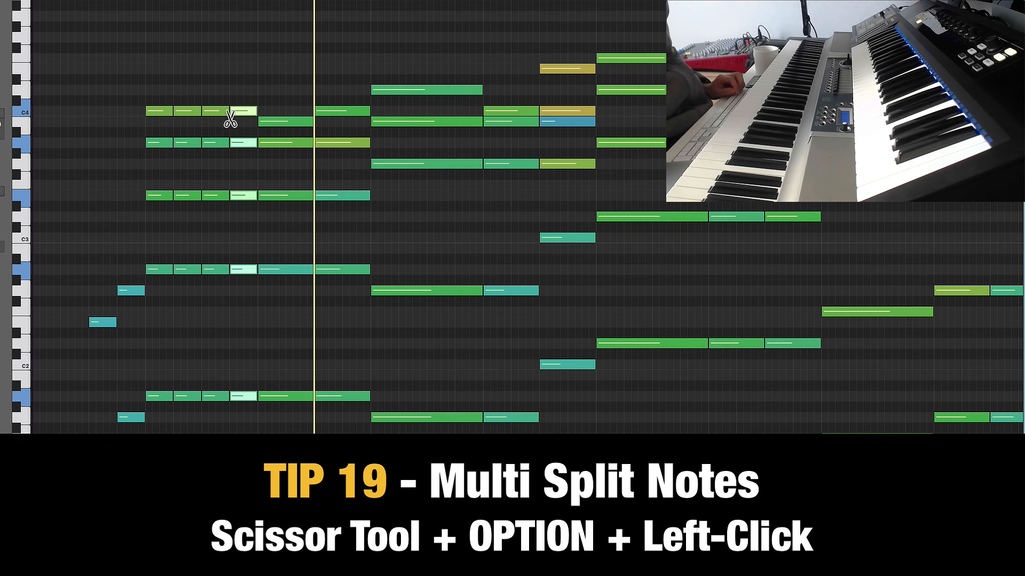
key(super+z)
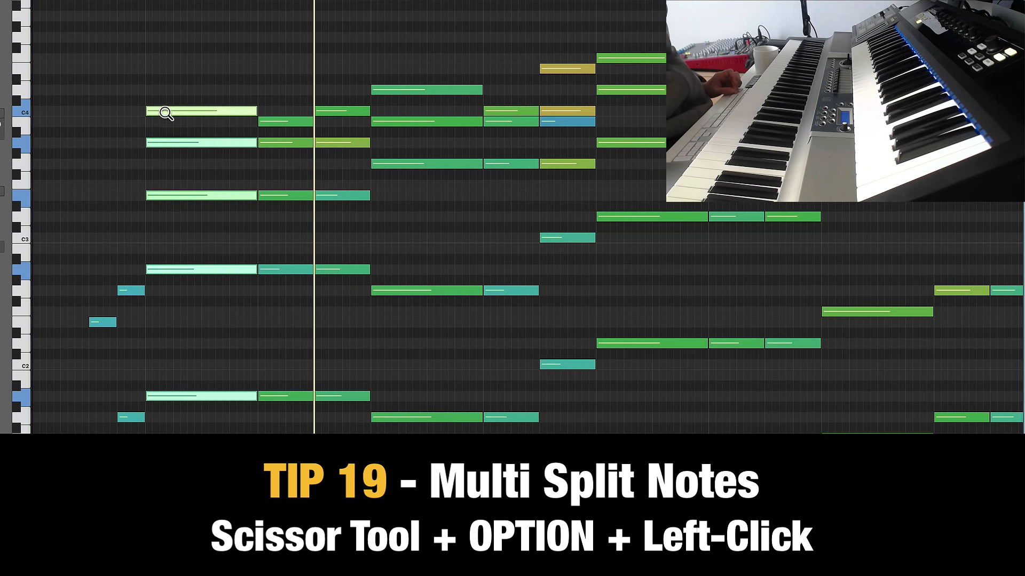
alt+click(159, 111)
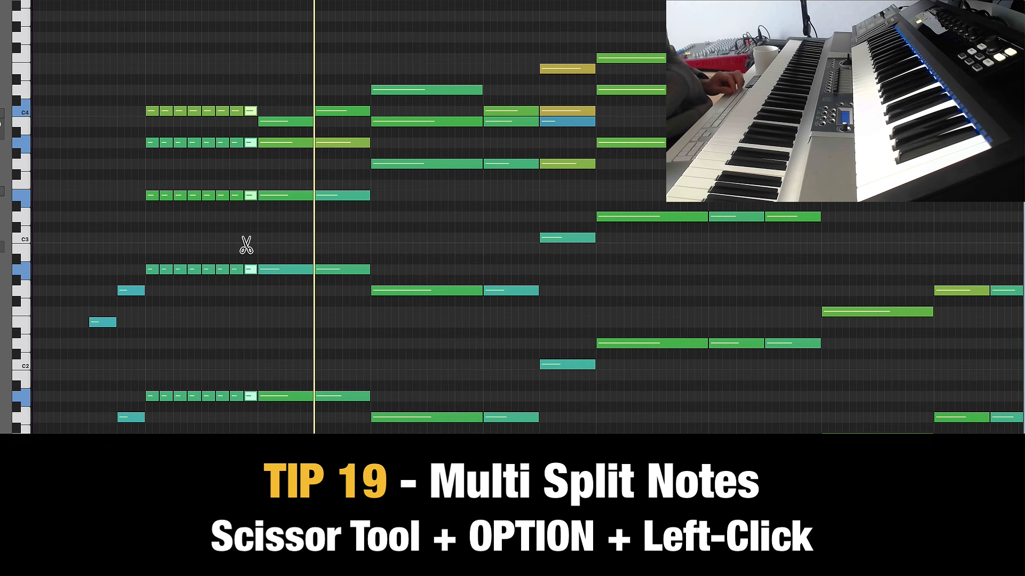
key(super+z)
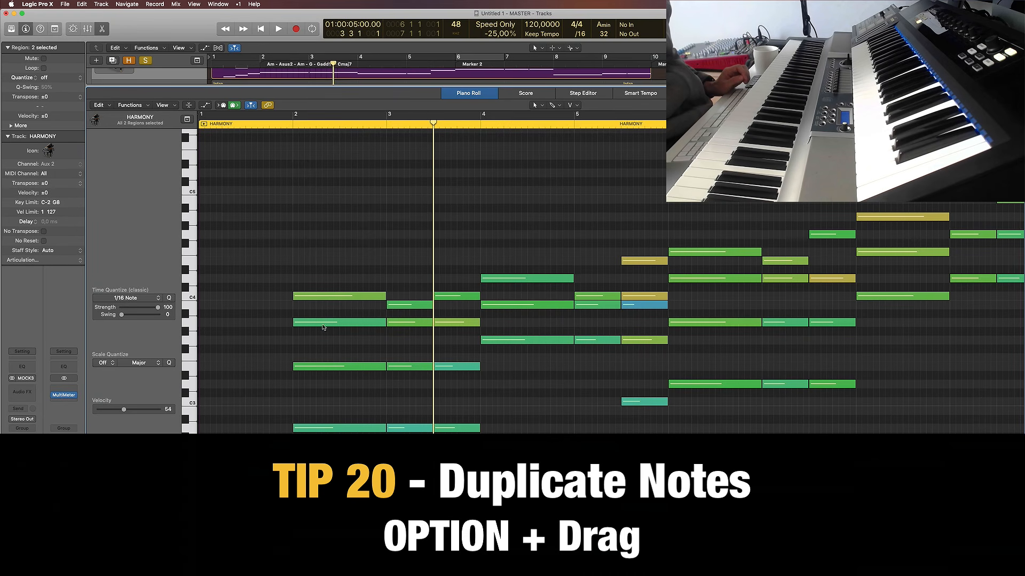
Step: Duplicate the C4 note of bar 2 and the B3 note of bar 3 to higher pitches, deleting each copy
click(324, 297)
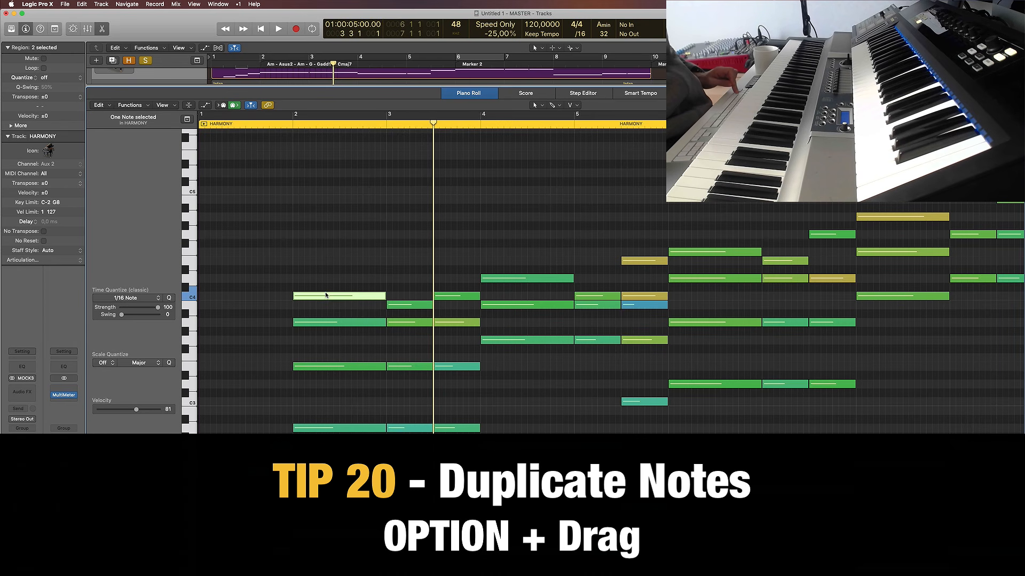
drag(331, 297, 389, 221)
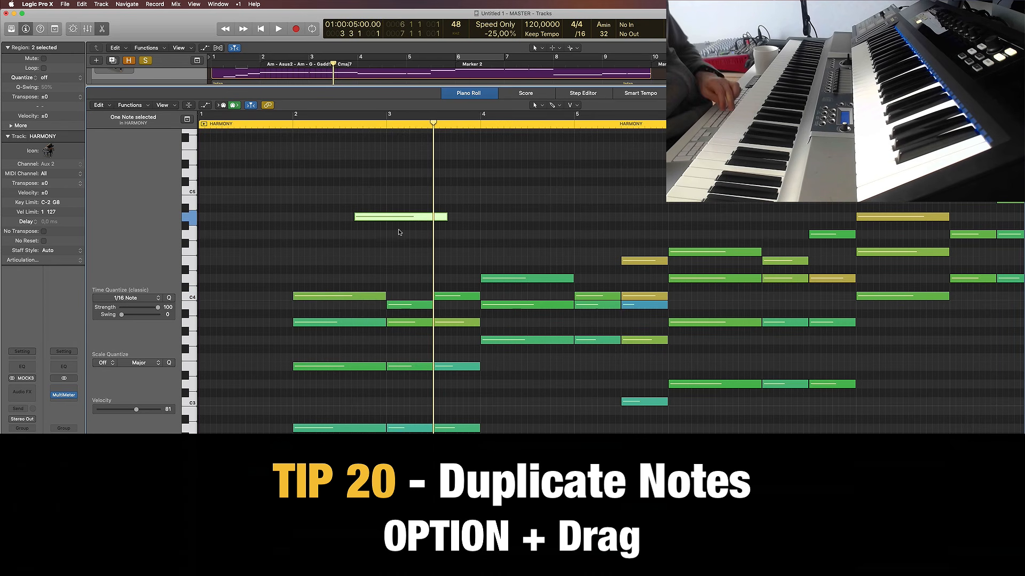
key(Delete)
click(402, 308)
drag(402, 312, 438, 241)
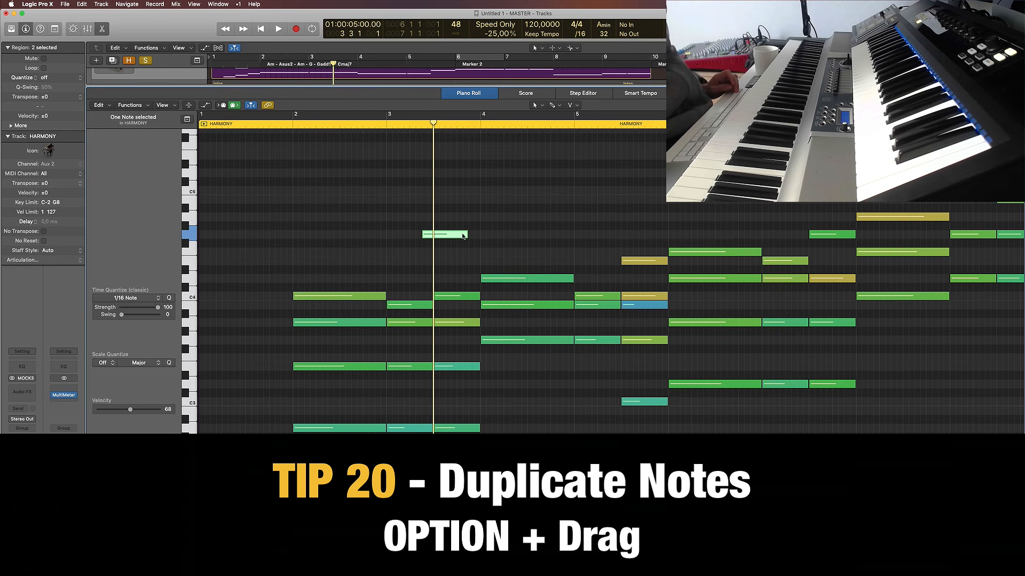
key(Delete)
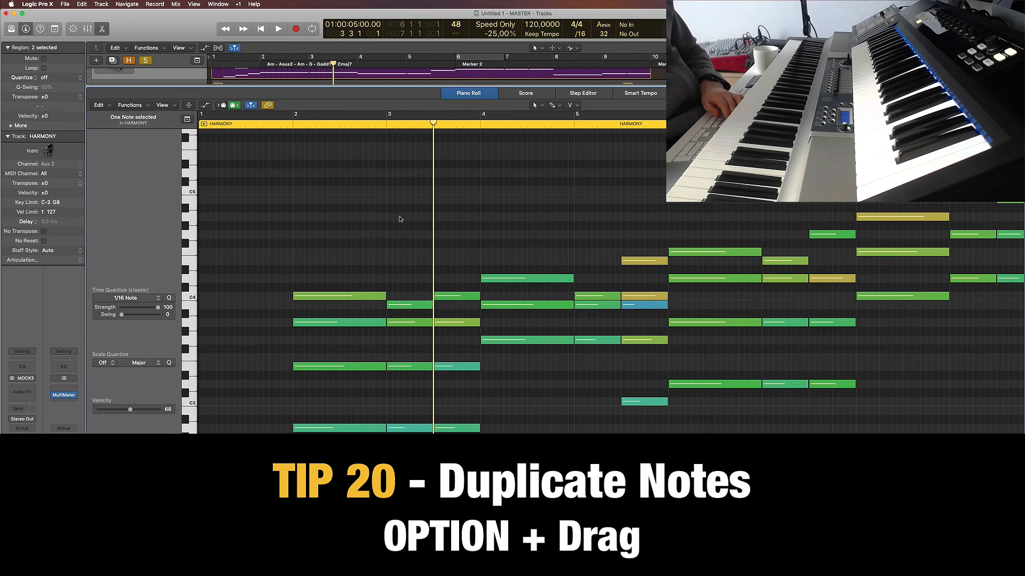
click(344, 225)
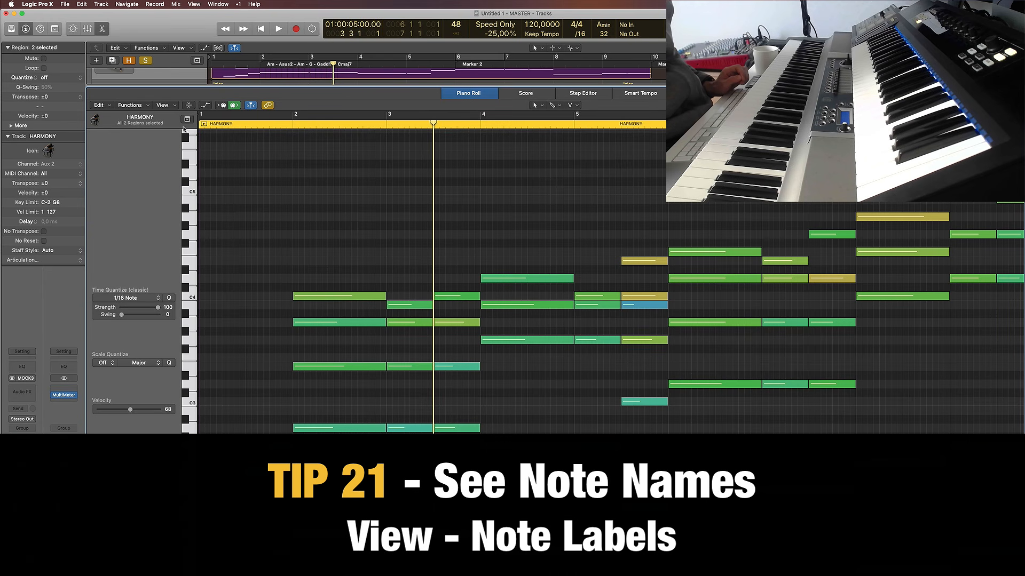
Step: Turn on note labels in the Piano Roll, and check the D4 note at bar 4 against the keyboard
click(162, 106)
mouse_move(197, 180)
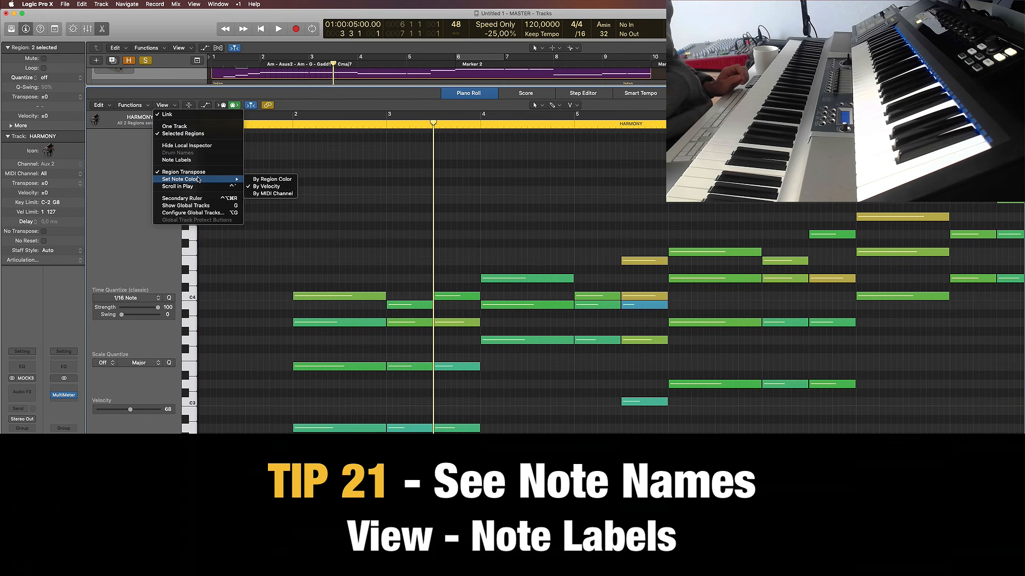
click(177, 160)
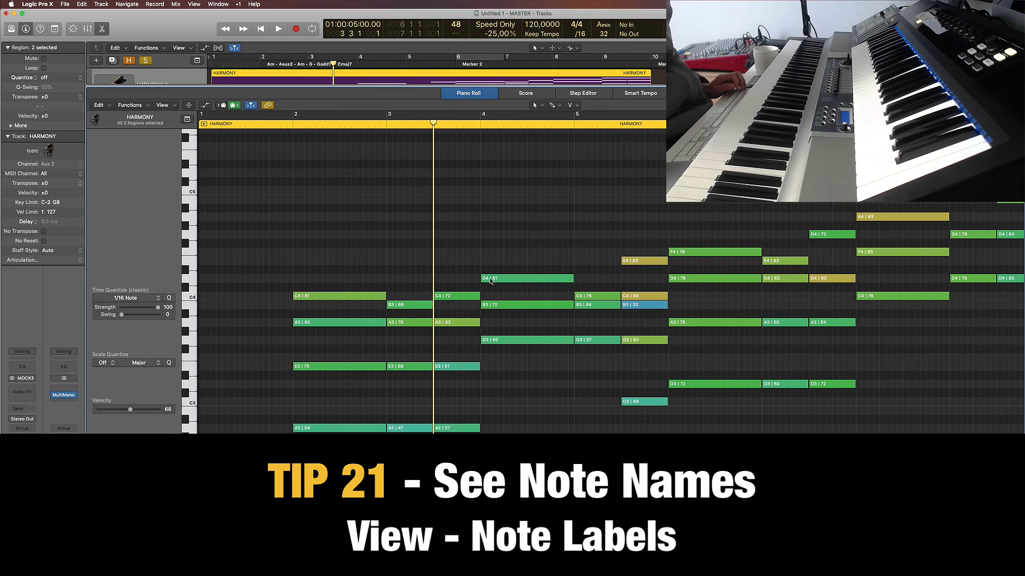
click(508, 280)
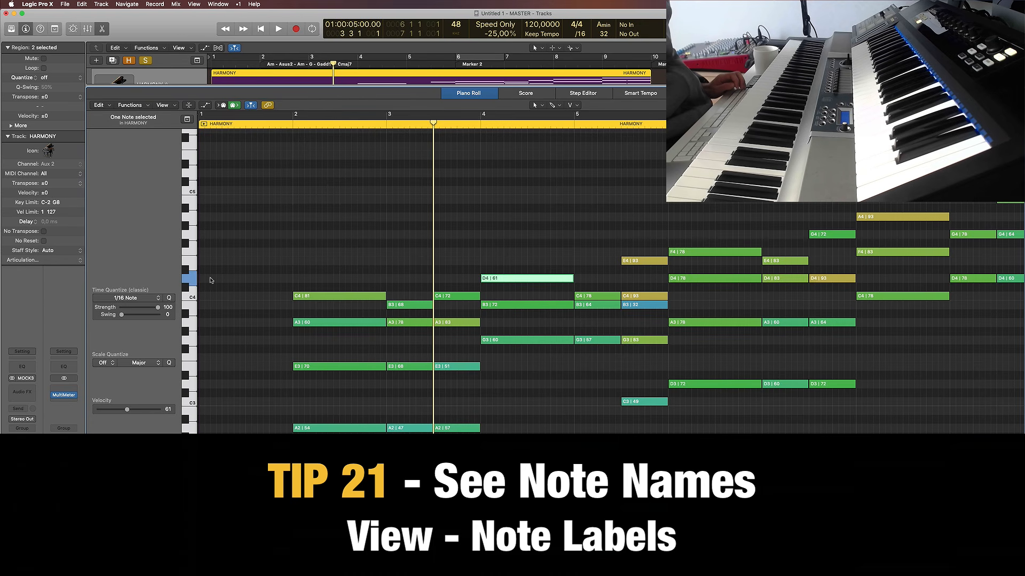
click(253, 280)
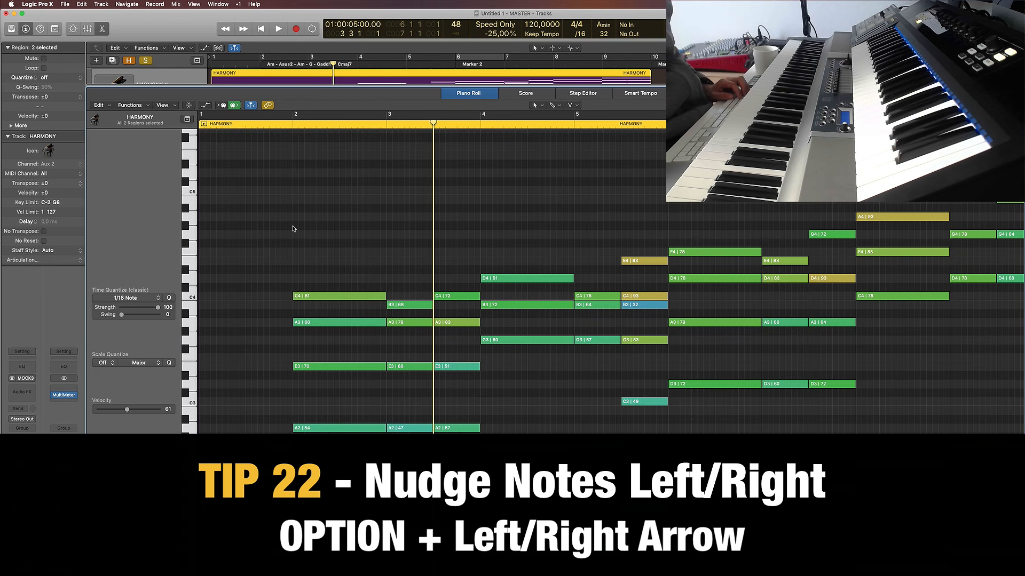
Step: Nudge the D4 note at the start of bar 4 slightly earlier and back to its original position, and deselect it
click(512, 279)
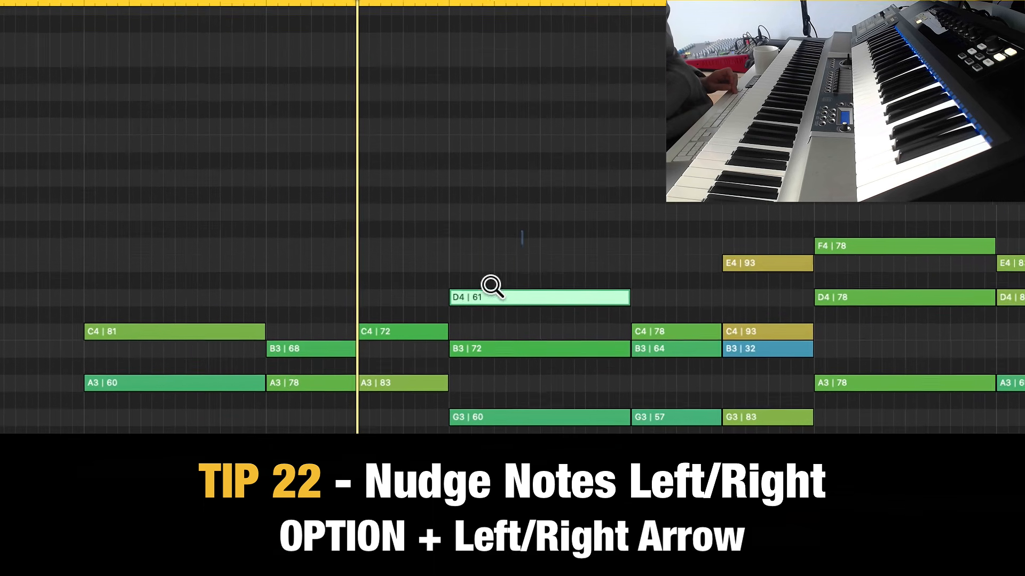
key(alt+Left)
key(alt+Left)
key(alt+Left)
key(alt+Left)
key(alt+Left)
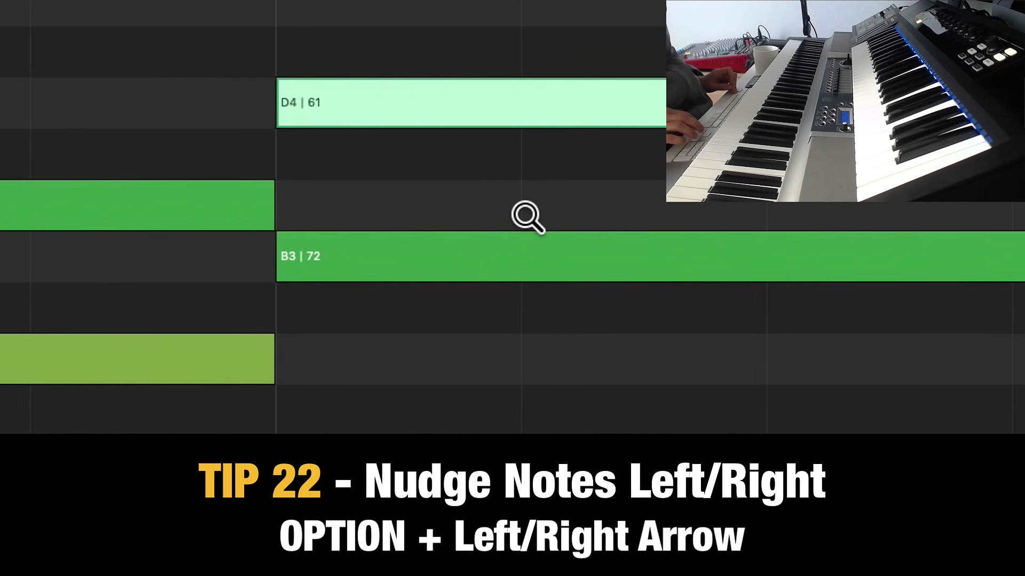
key(alt+Right)
key(alt+Right)
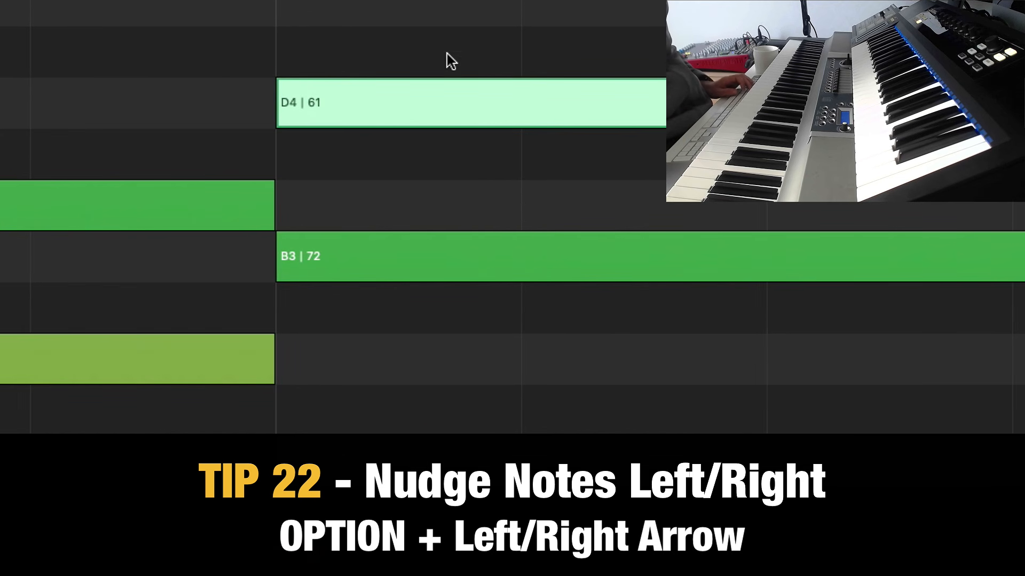
click(444, 21)
ctrl+alt+click(476, 120)
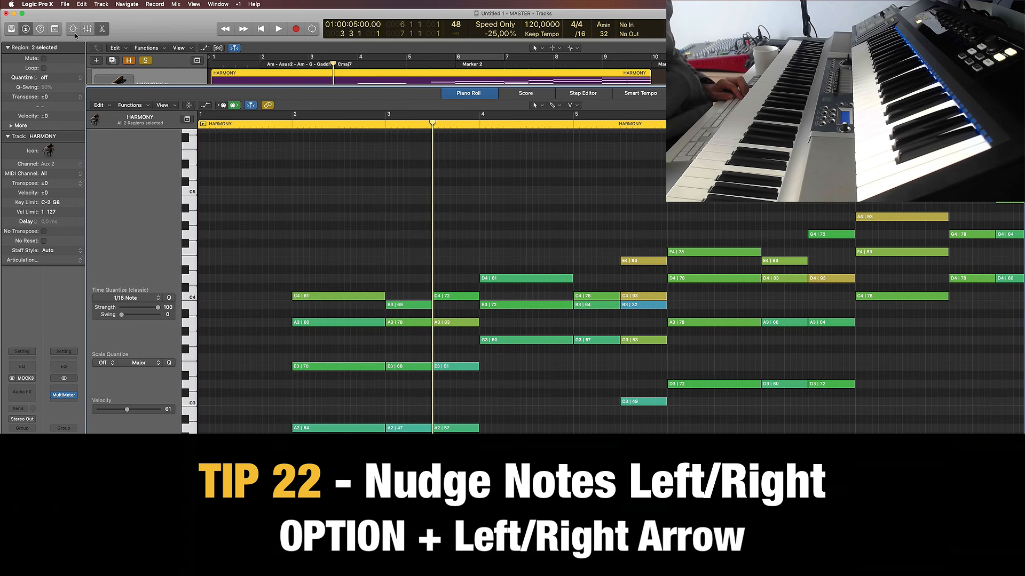
Step: Close the Piano Roll, show the toolbar, and set its Nudge Value to Beat
key(e)
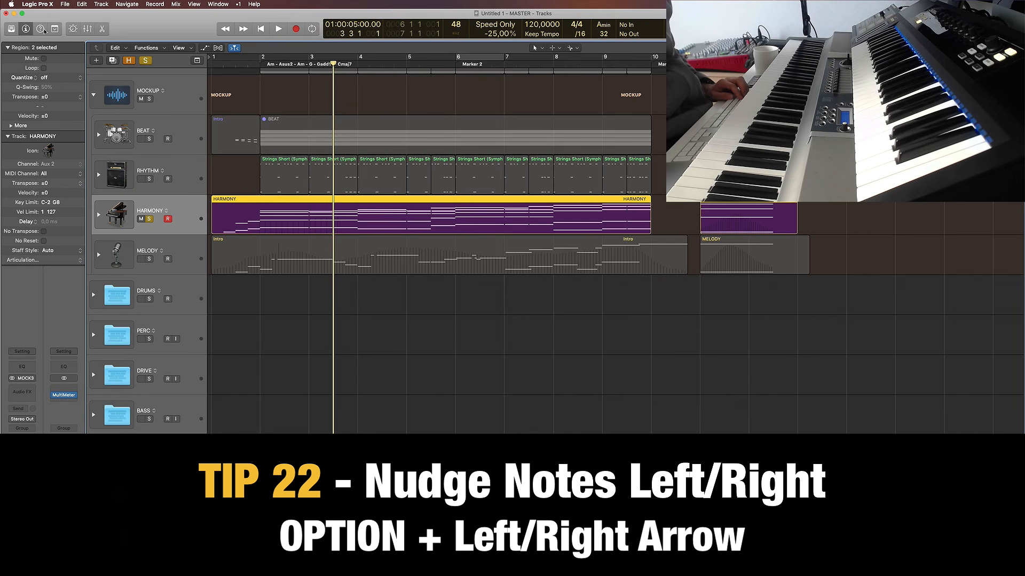
click(52, 29)
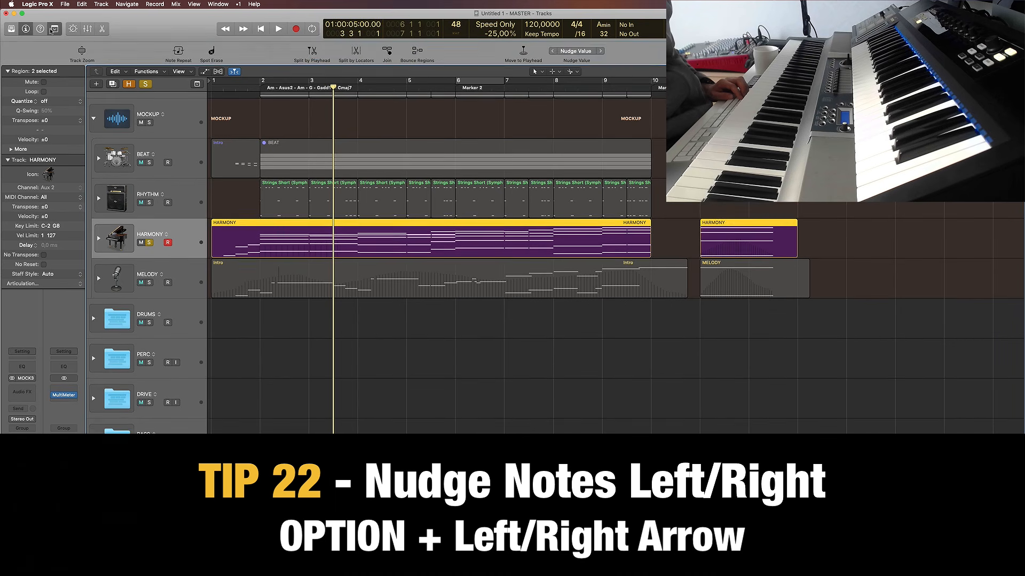
click(591, 51)
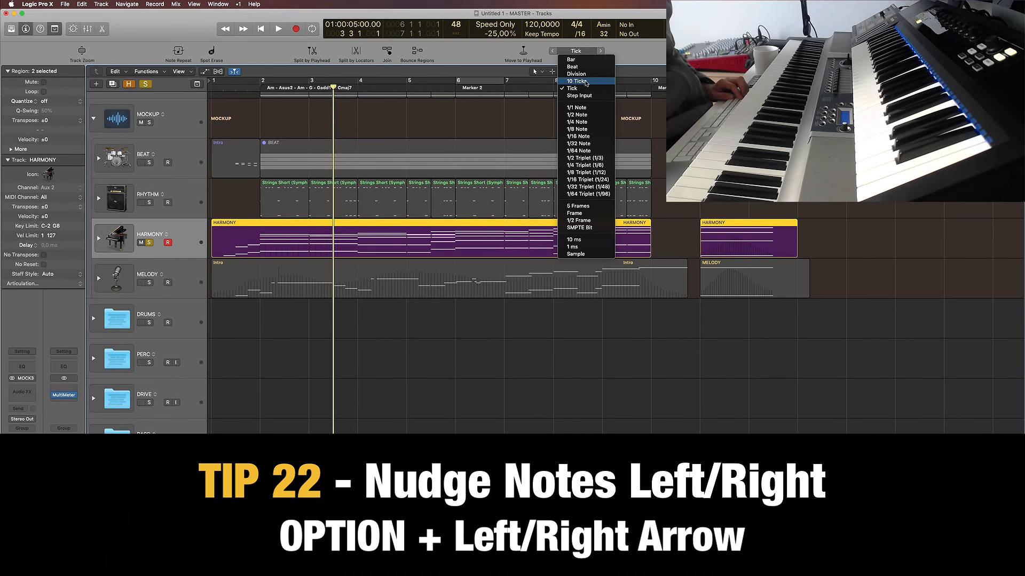
click(572, 67)
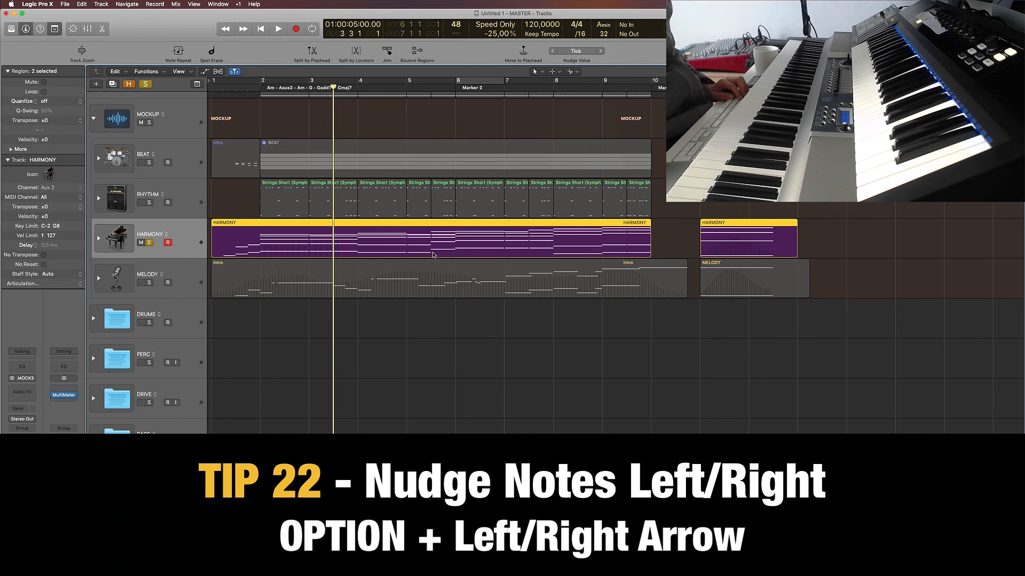
Step: Reopen the HARMONY region in the Piano Roll, and nudge the C4 note at bar 2 one beat earlier and back
double_click(435, 244)
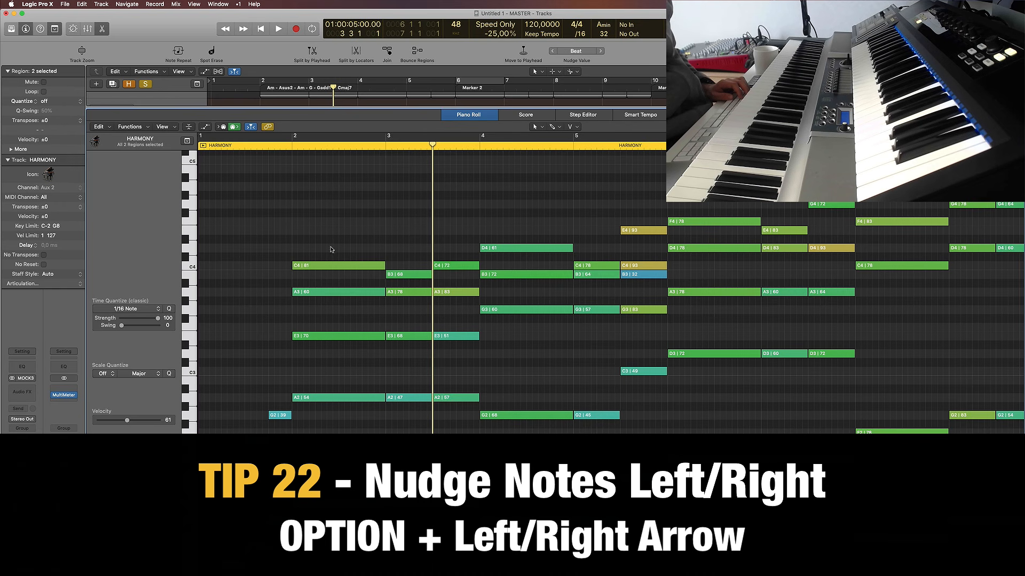
click(323, 265)
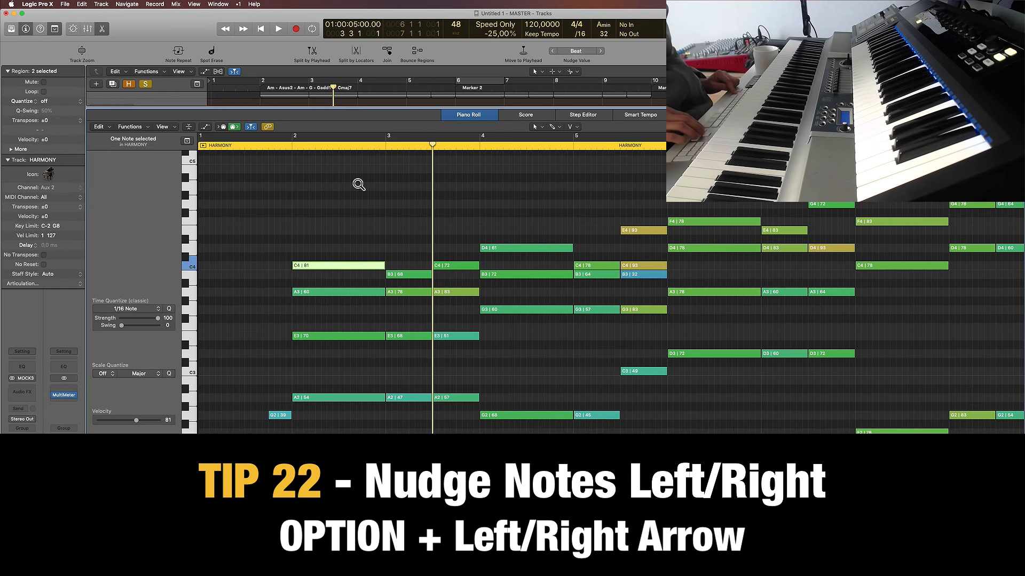
key(alt+Left)
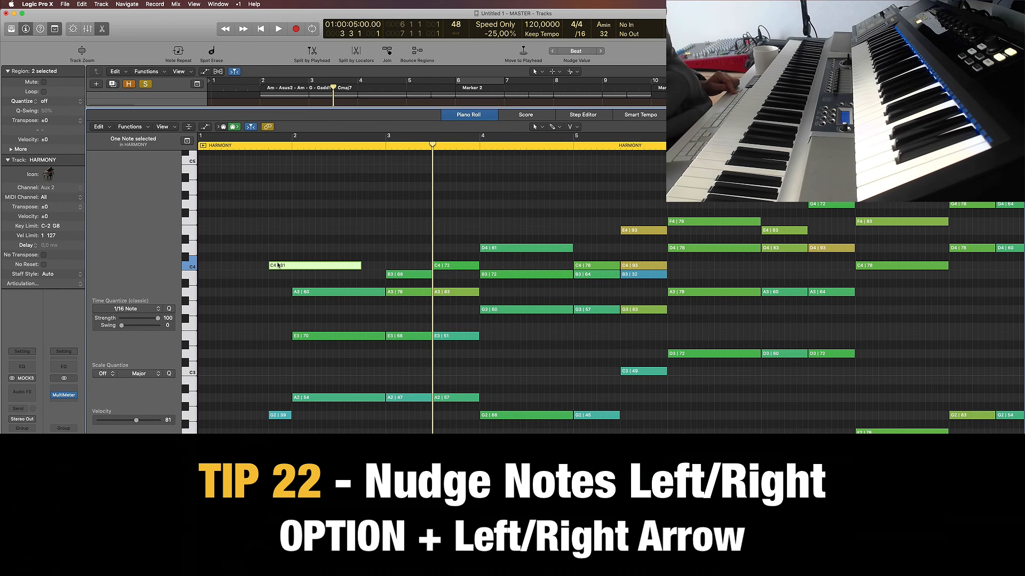
key(alt+Right)
Step: Set the Nudge Value to Division, and nudge the C4 note at bar 2 one division each way, returning it to the bar line
click(576, 51)
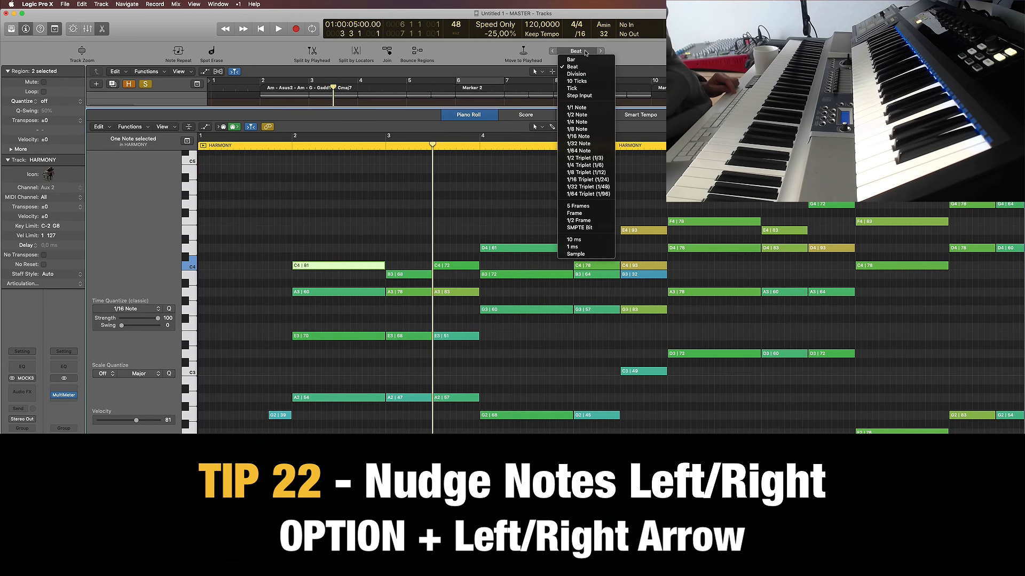
click(587, 61)
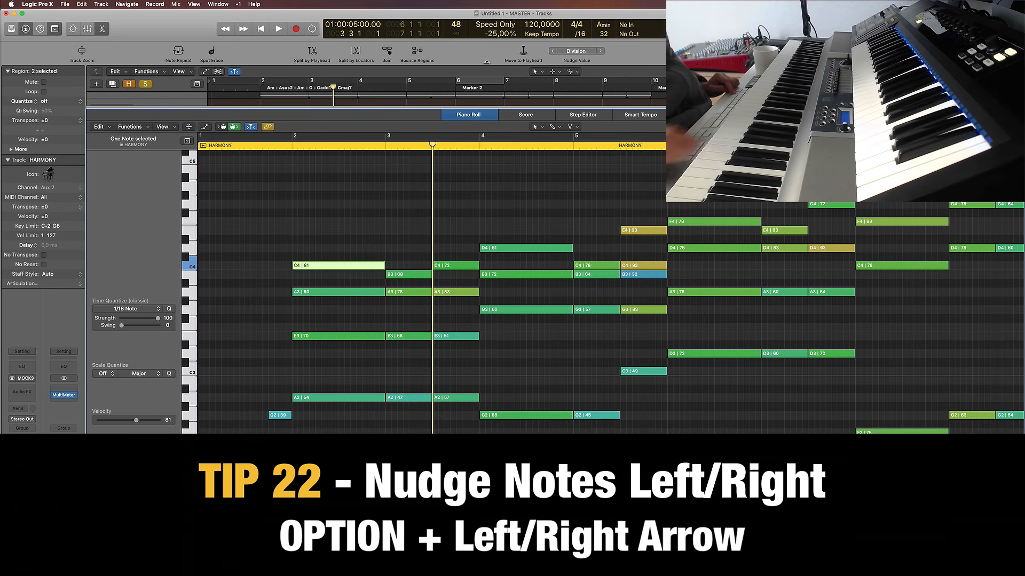
key(alt+Right)
key(alt+Left)
key(alt+Left)
key(alt+Right)
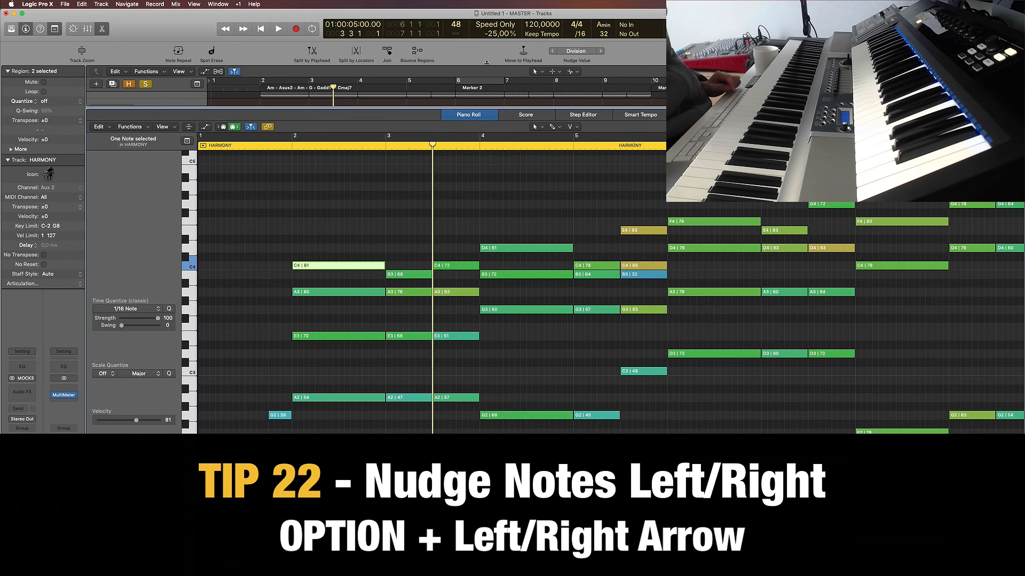
Step: Set the Nudge Value to 10 Ticks, deselect the C4 note, and hide the toolbar
click(579, 51)
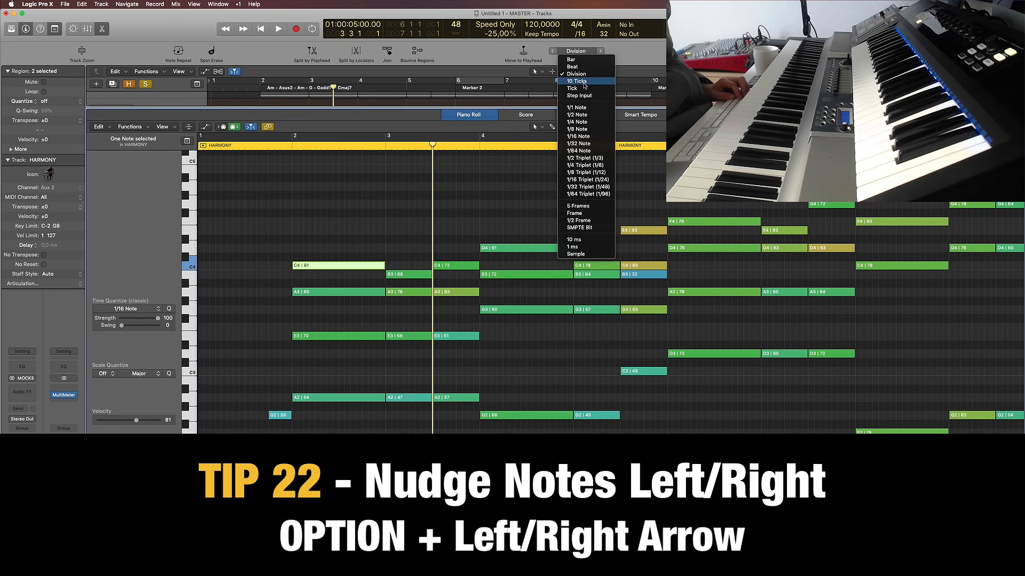
click(584, 84)
click(382, 219)
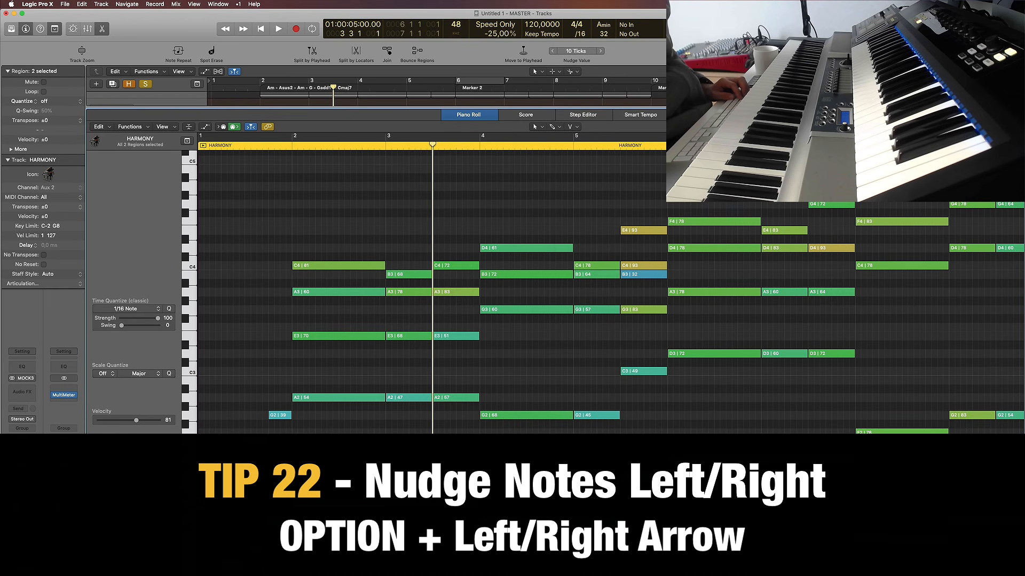
drag(320, 108, 320, 103)
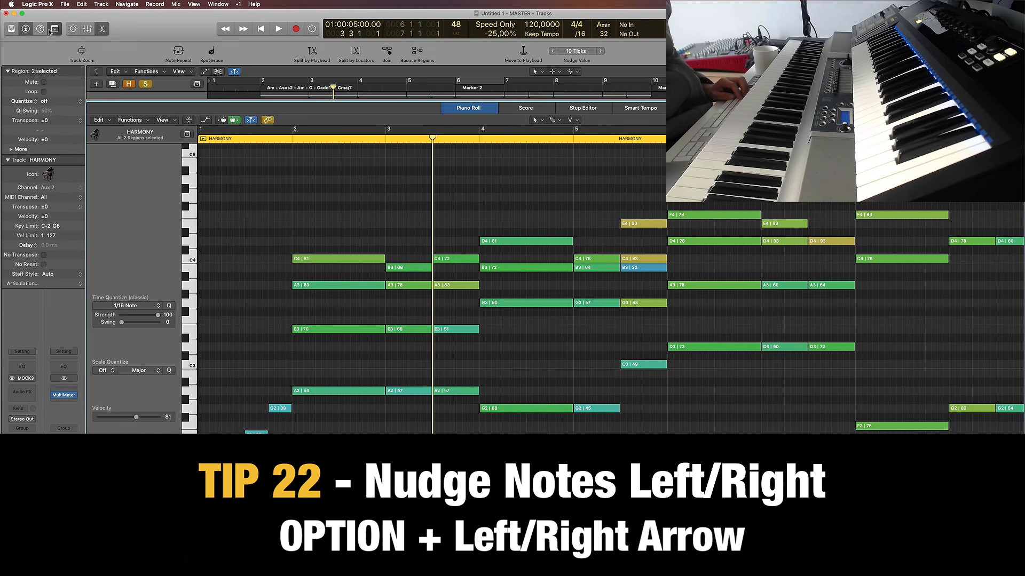
key(ctrl+alt+super+t)
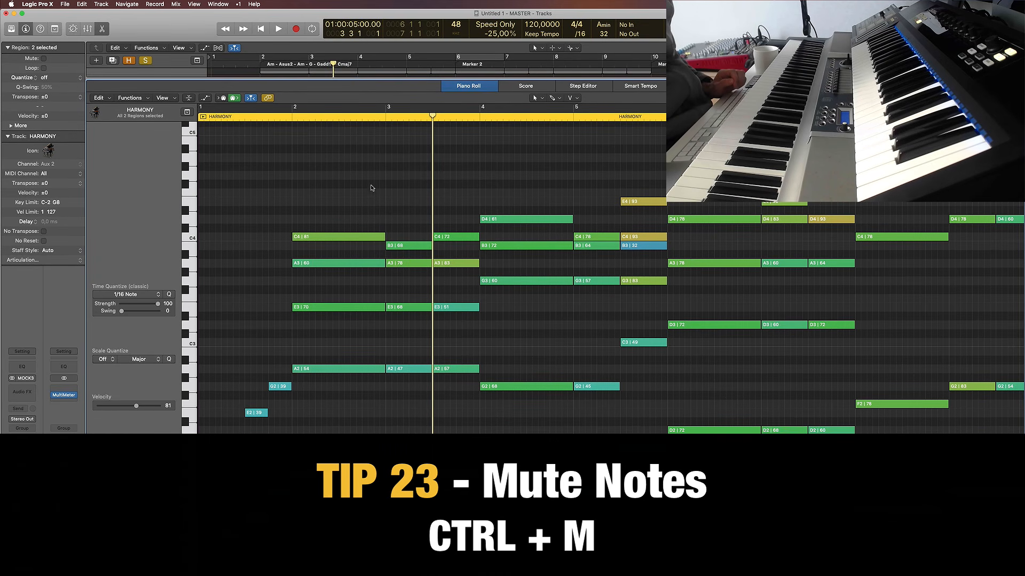
Step: Mute the D4 notes at bars 4 and 6 and the C4 note at bar 2
click(524, 219)
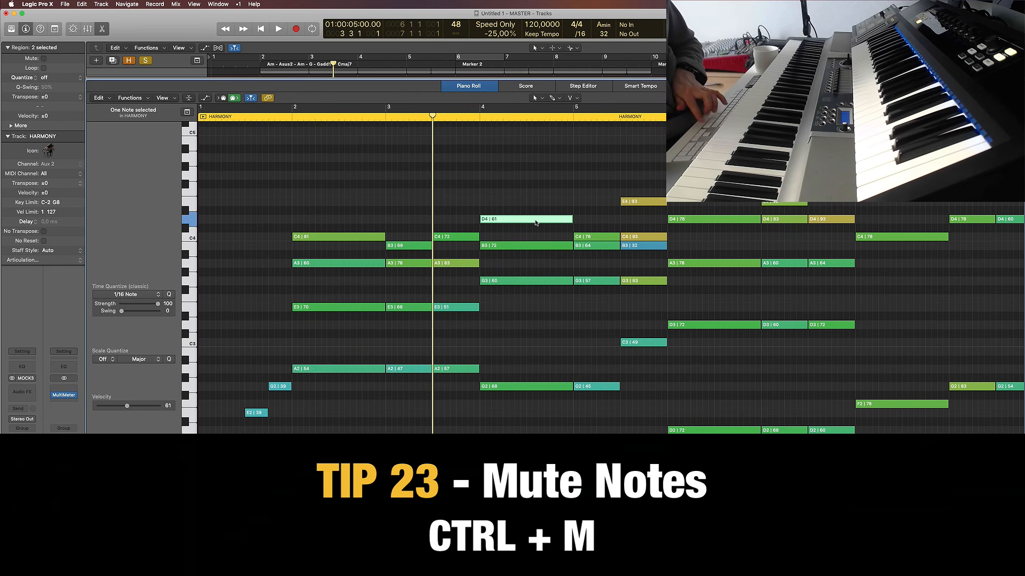
key(ctrl+m)
click(675, 219)
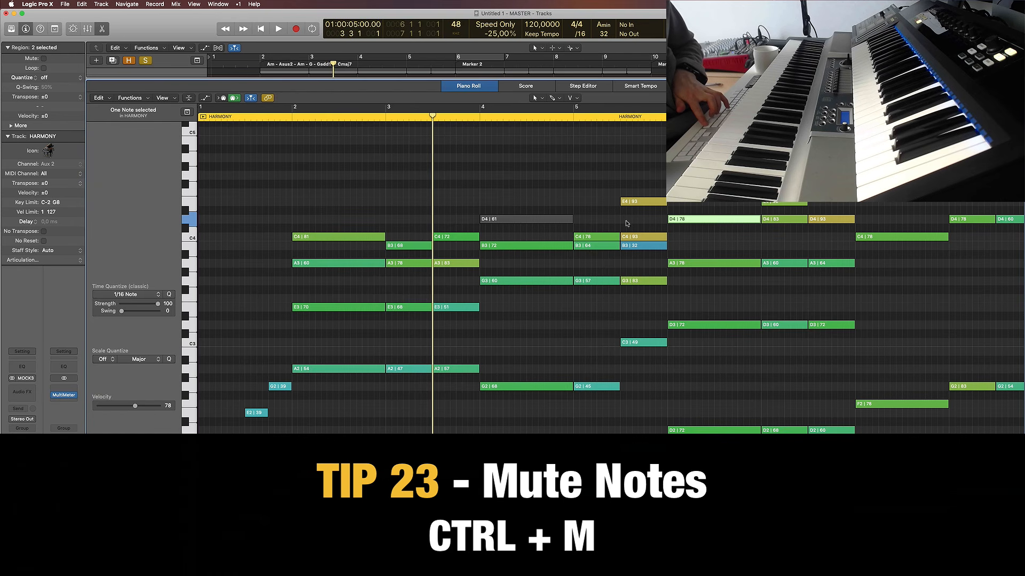
key(ctrl+m)
click(358, 238)
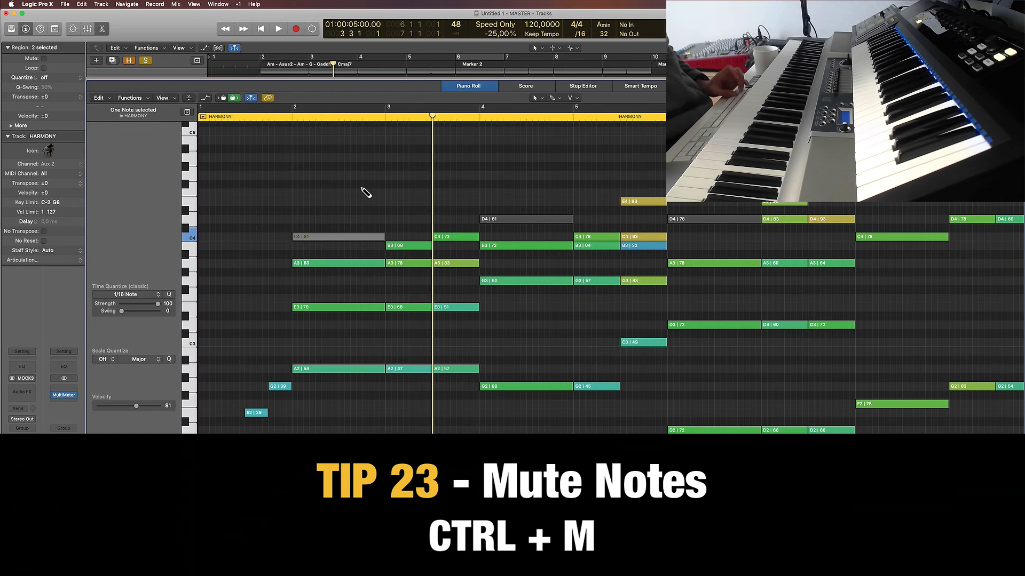
Step: Undo the muting of the D4 and C4 notes, and clear the note selection
key(super+z)
key(super+z)
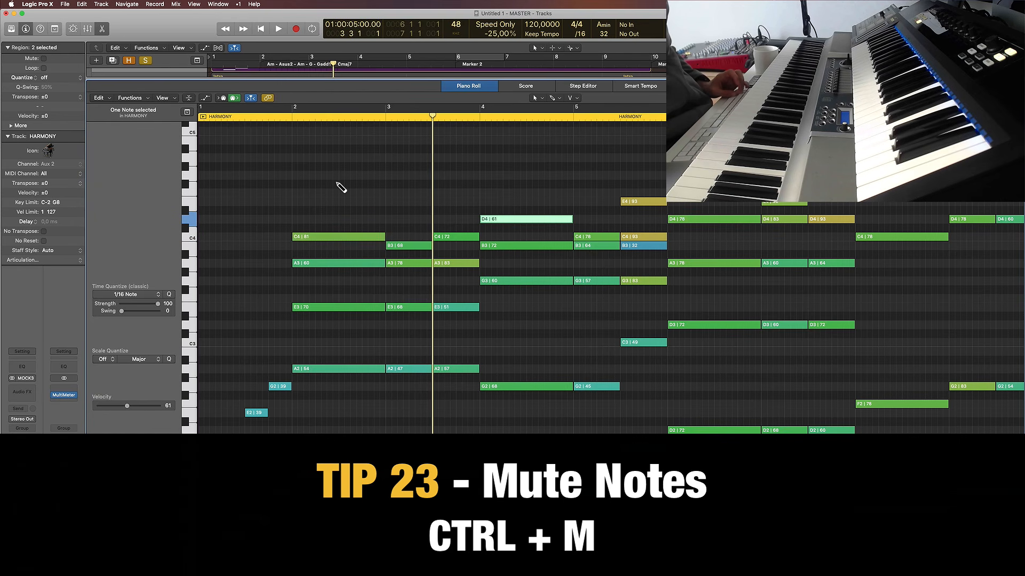
click(346, 187)
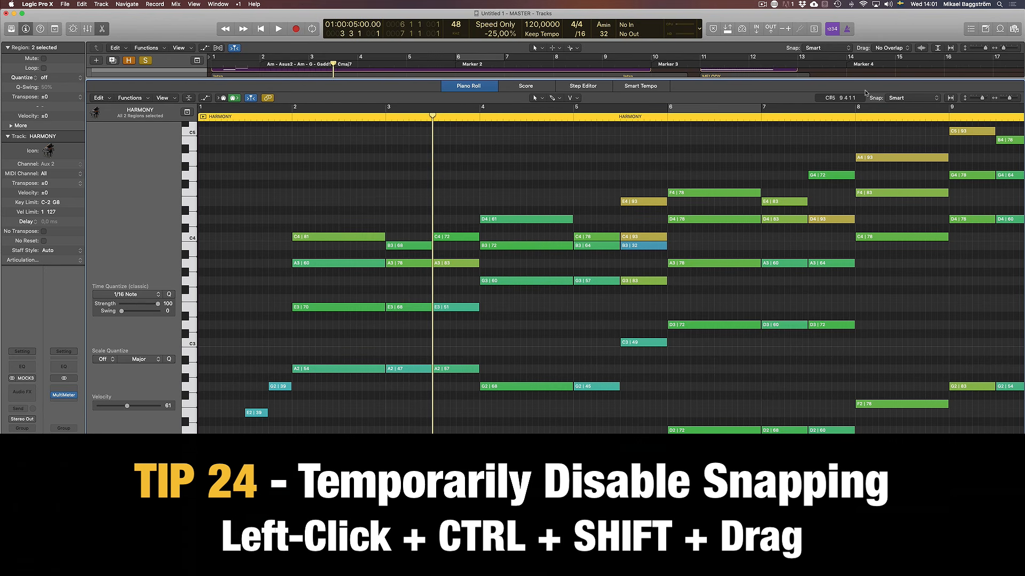
Step: Check the Piano Roll's Snap options, and select and deselect the D4 note at the start of bar 4
click(902, 99)
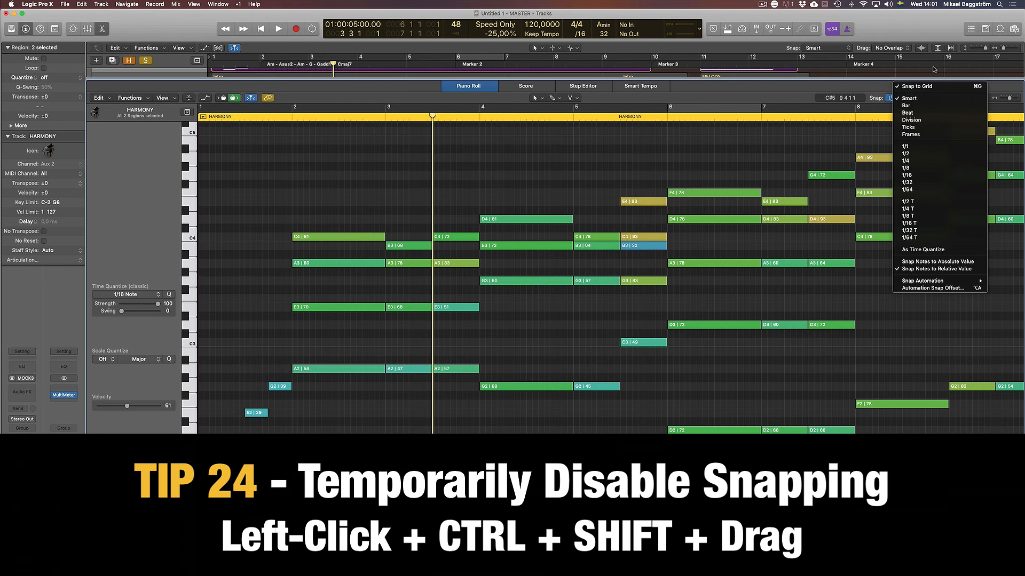
click(601, 123)
drag(516, 221, 516, 222)
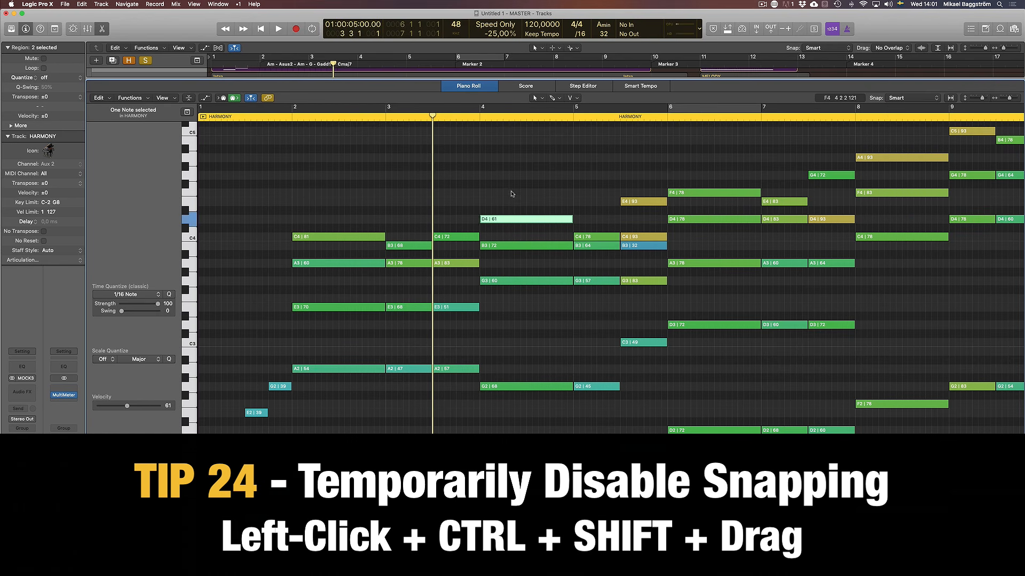
click(509, 211)
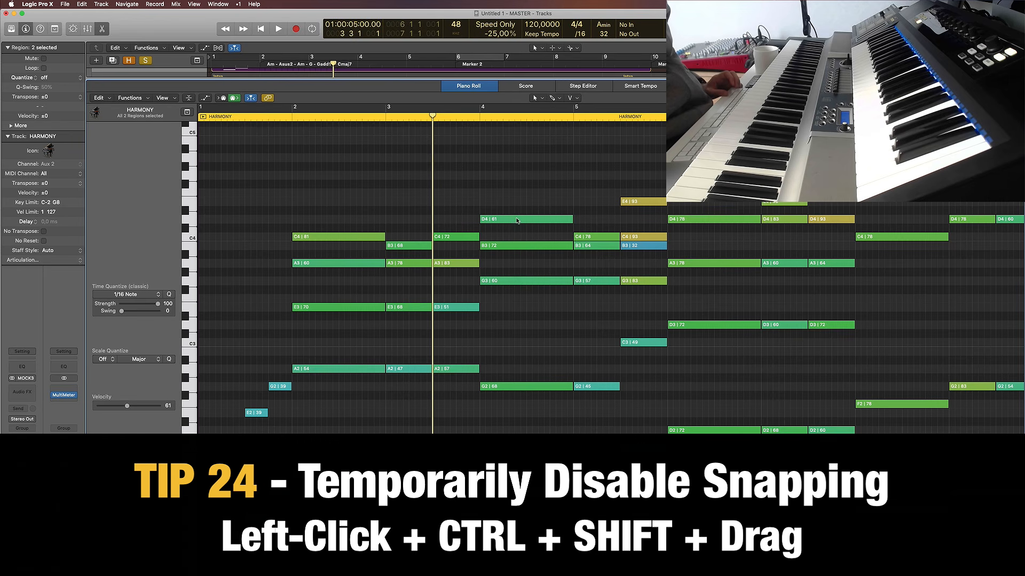
Step: Try shifting the D4 note at the start of bar 4 slightly with snapping temporarily disabled, and deselect it
click(517, 220)
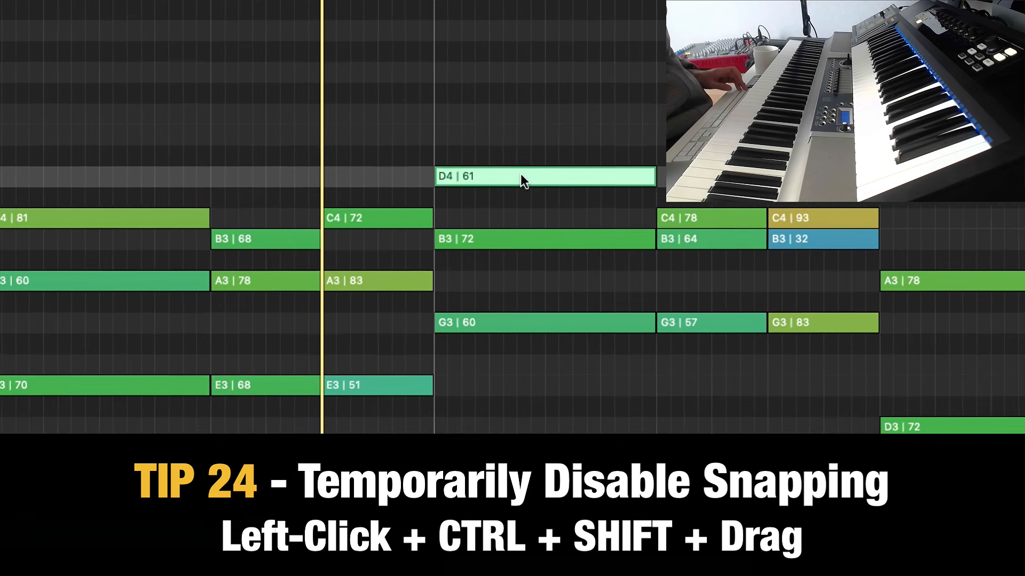
drag(466, 177, 469, 177)
drag(440, 135, 382, 153)
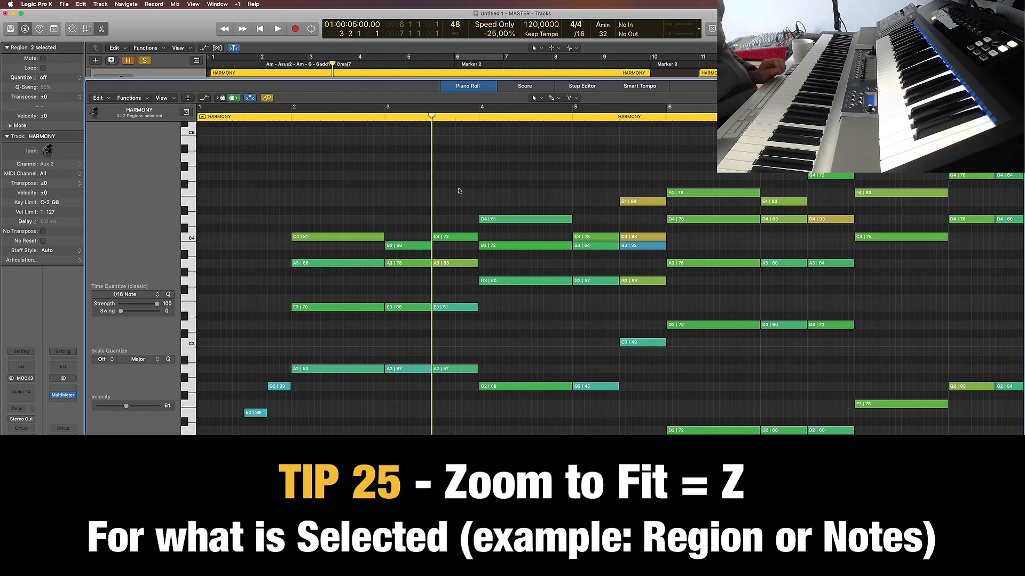
Step: Zoom to fit the A minor chord notes in bars 2 and 3, and deselect them to zoom back out to all notes
drag(302, 202, 444, 363)
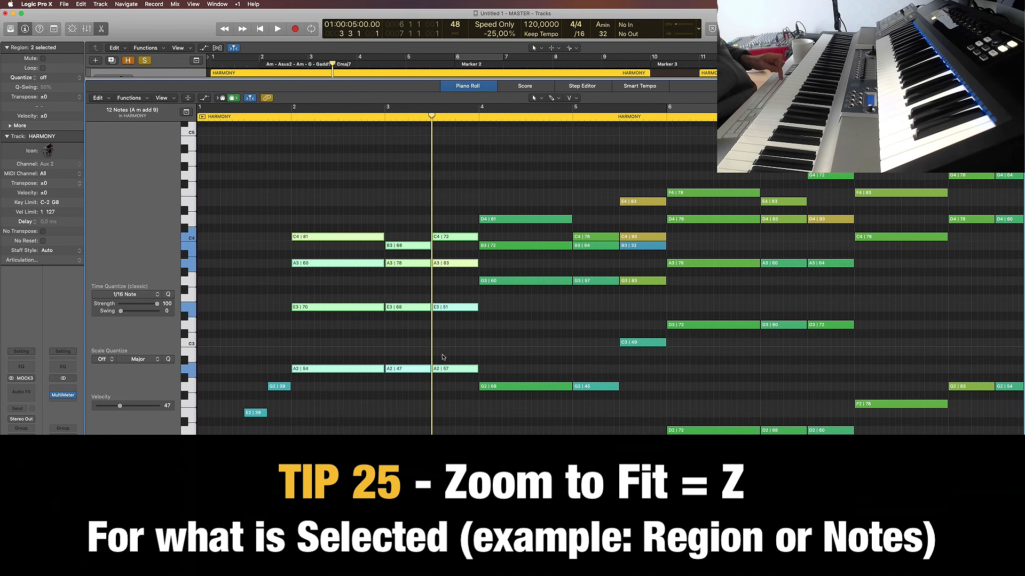
key(z)
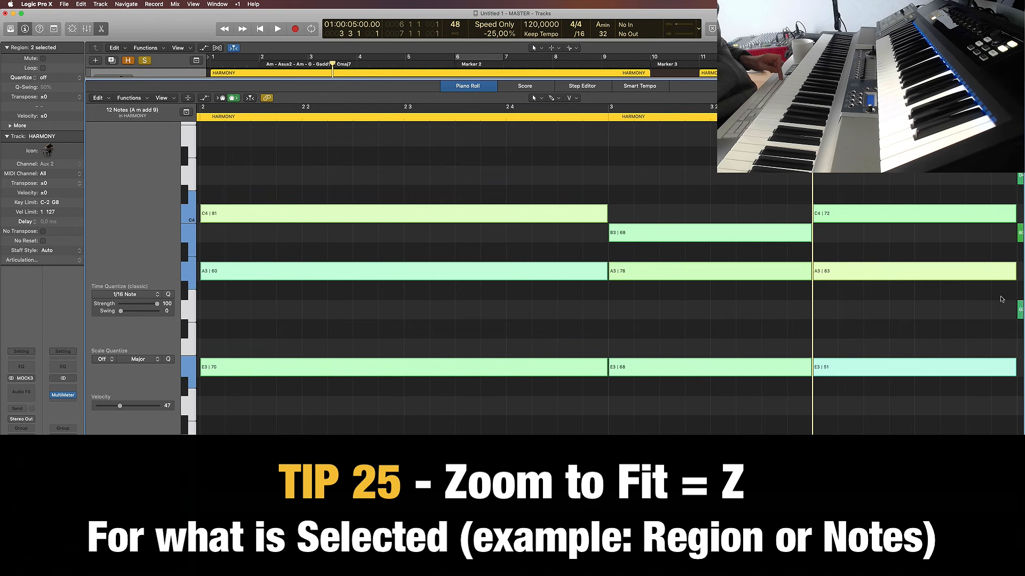
click(390, 322)
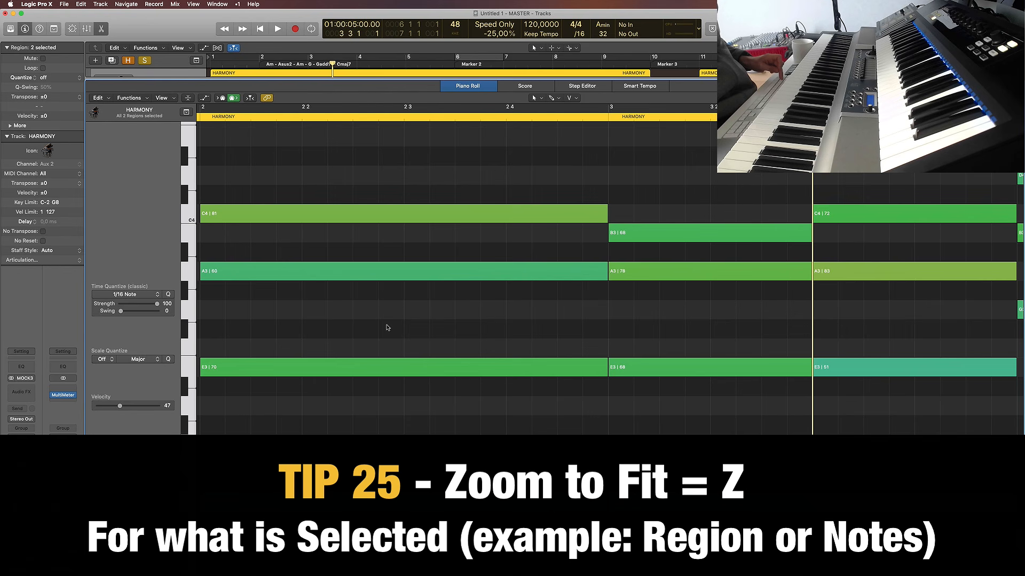
key(z)
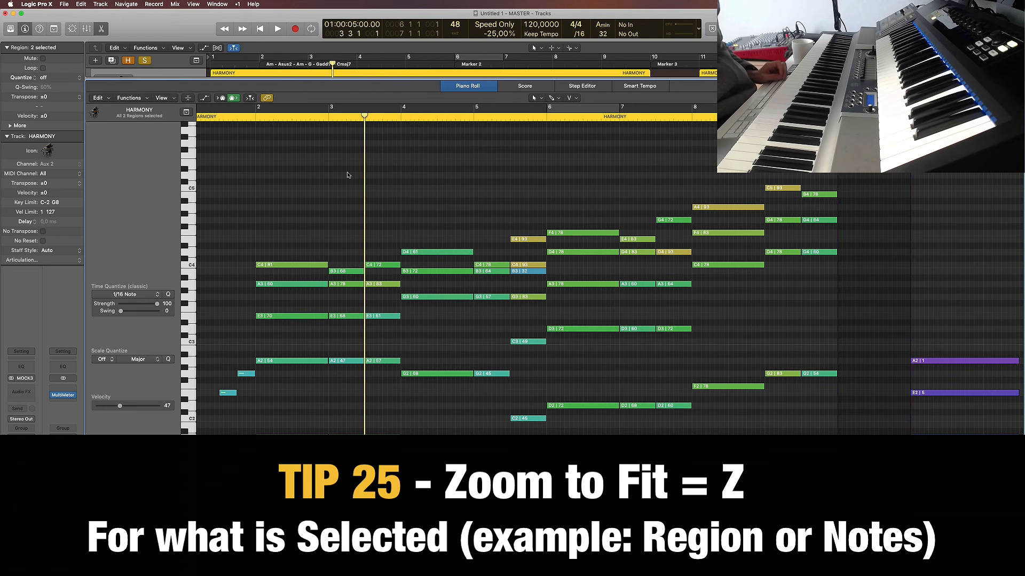
Step: Close the Piano Roll, select only the first HARMONY region, and reopen it zoomed to fit
key(p)
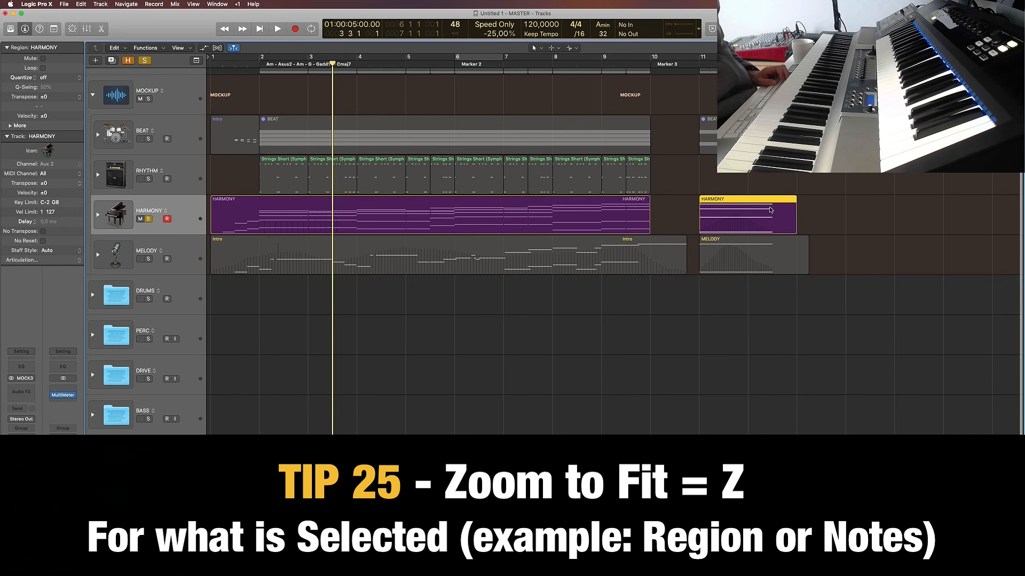
click(511, 222)
key(p)
key(z)
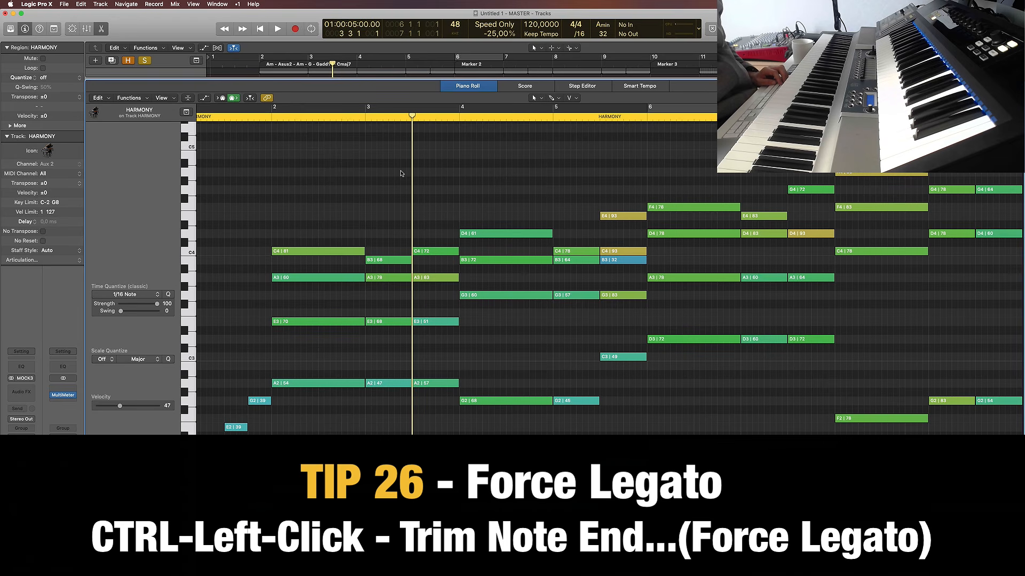
Step: Select all the notes in bars 2 and 3, shorten them together to leave gaps between the chords, and deselect them
drag(334, 215, 427, 427)
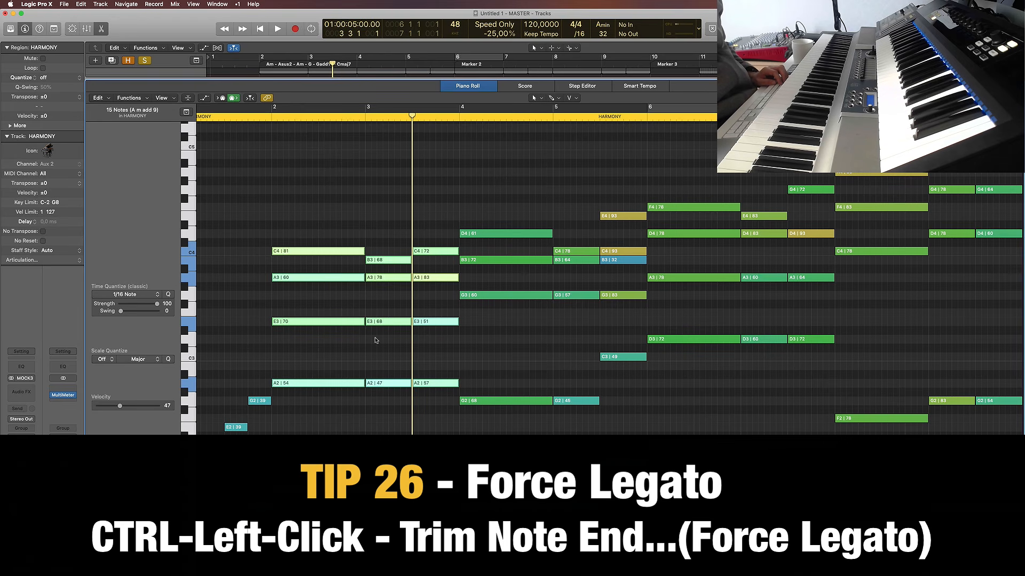
drag(367, 326, 331, 325)
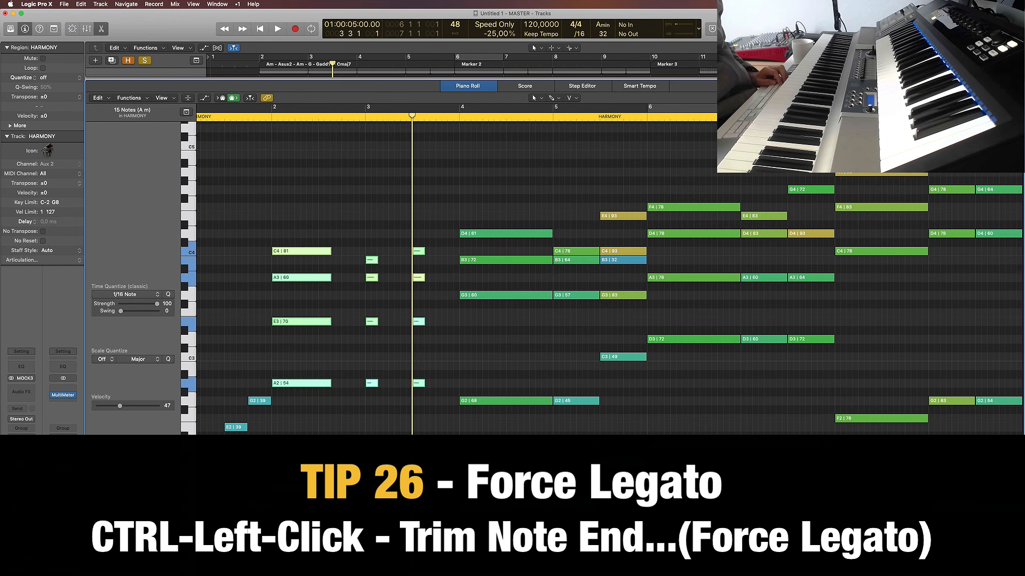
click(353, 202)
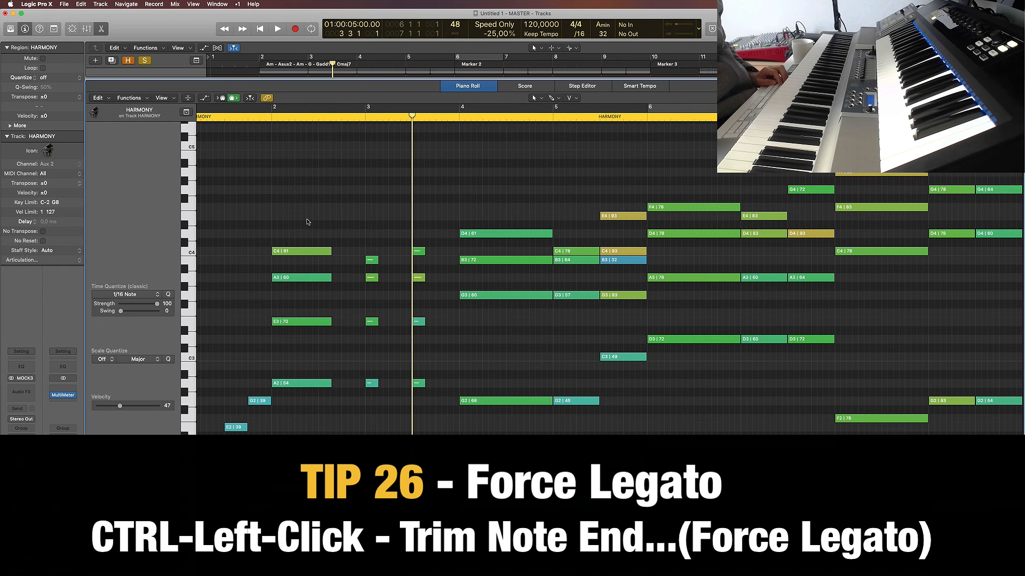
drag(307, 221, 332, 434)
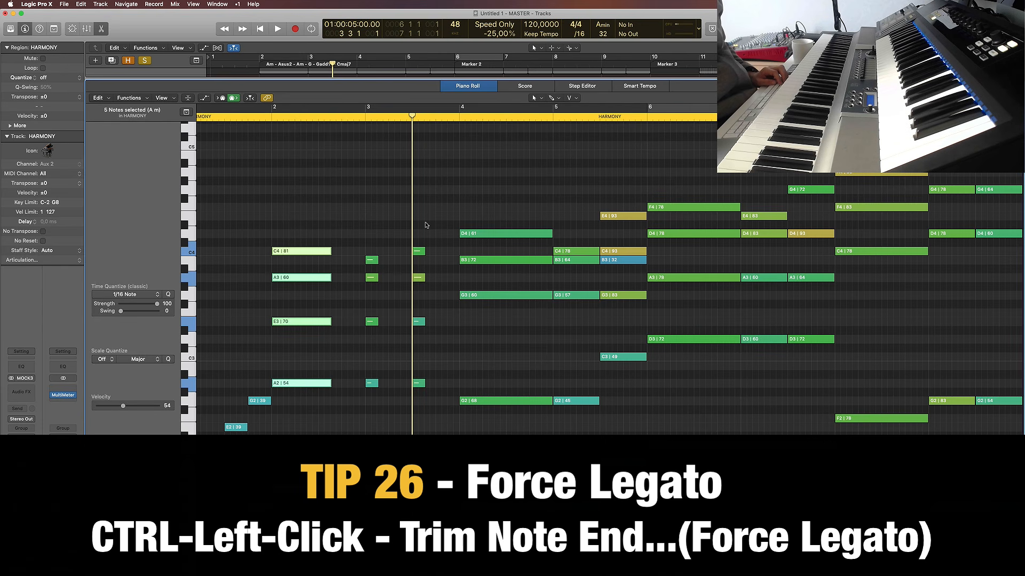
drag(426, 225, 288, 434)
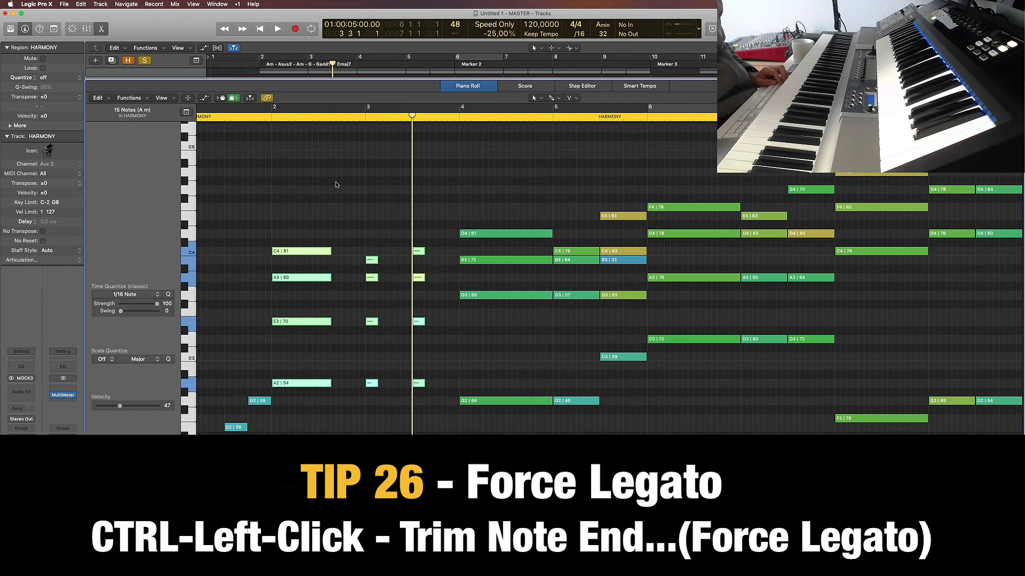
click(335, 185)
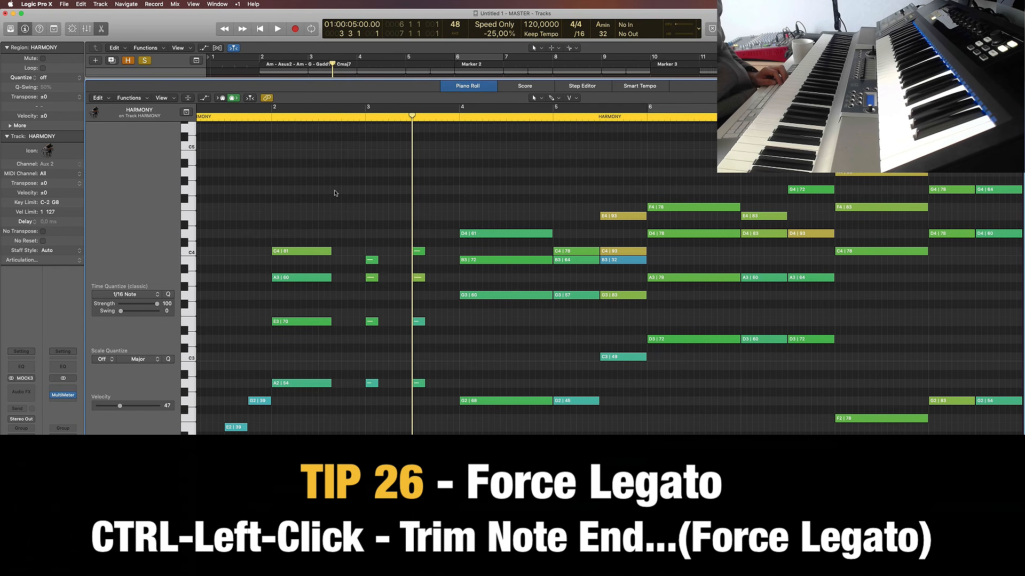
Step: Try Trim Note End to Selected (Force Legato) on the shortened notes in bars 2 and 3, keeping overlapped notes, and undo the trim
drag(307, 198, 424, 434)
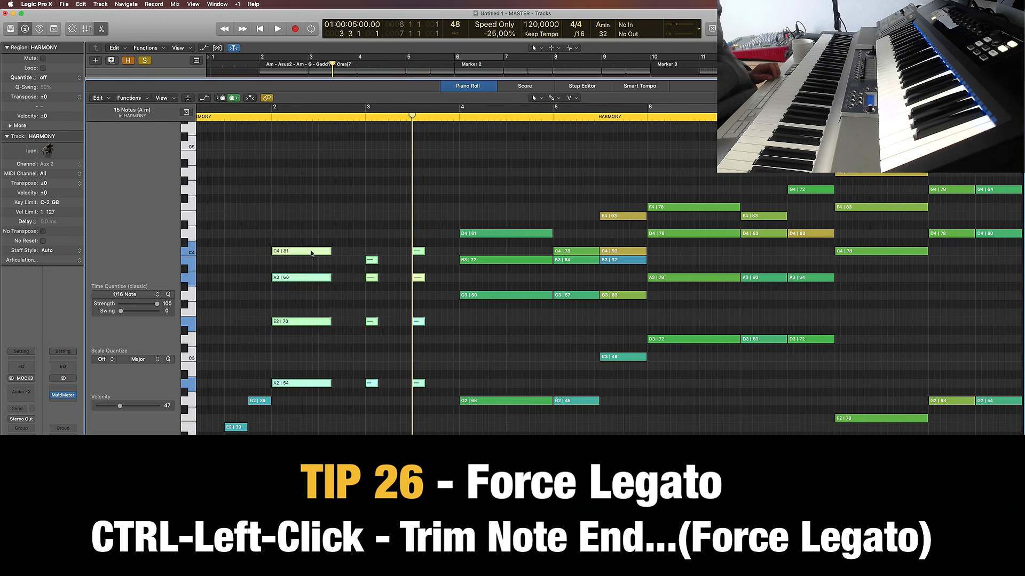
ctrl+click(312, 253)
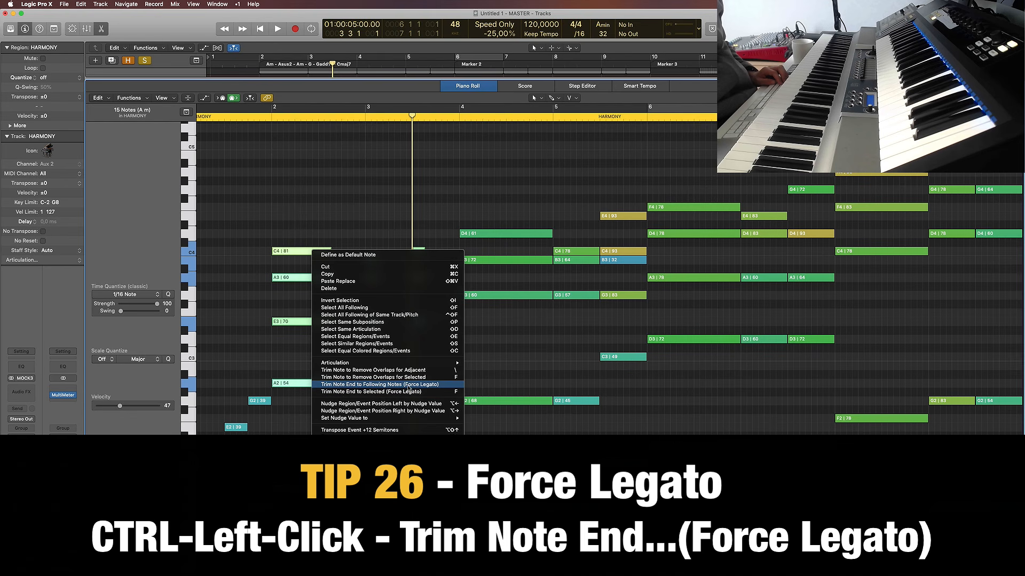
click(389, 392)
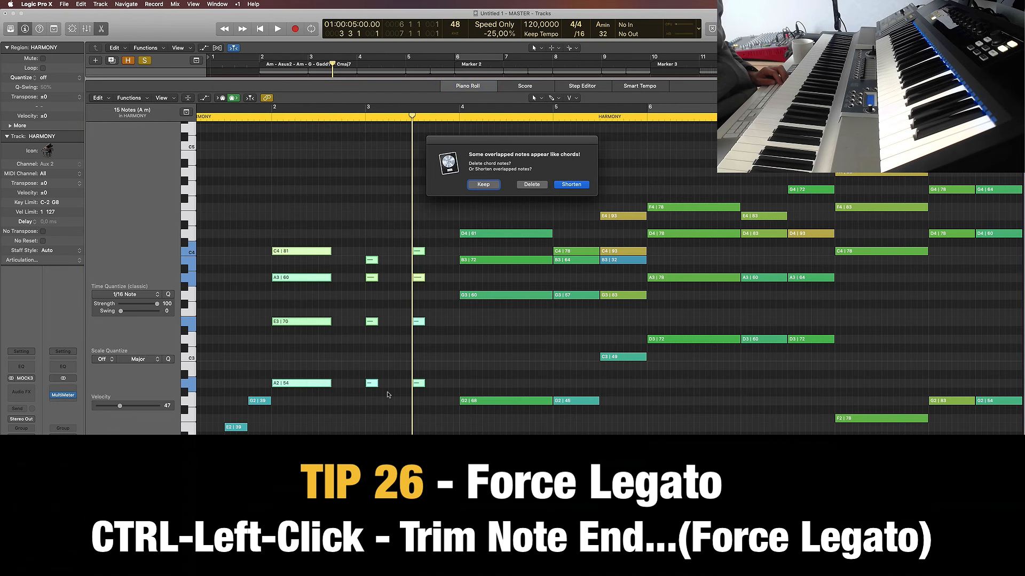
click(483, 184)
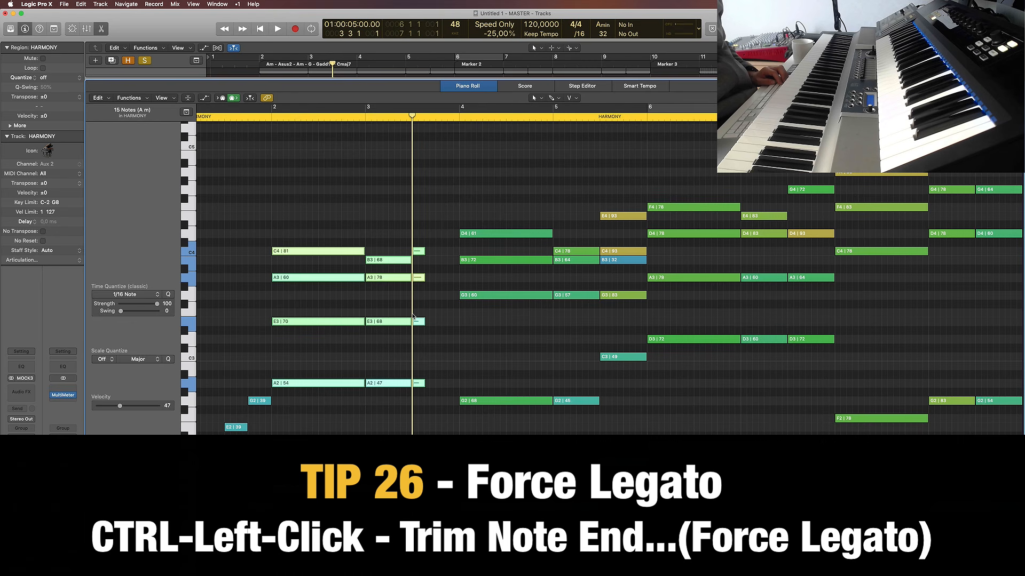
key(super+z)
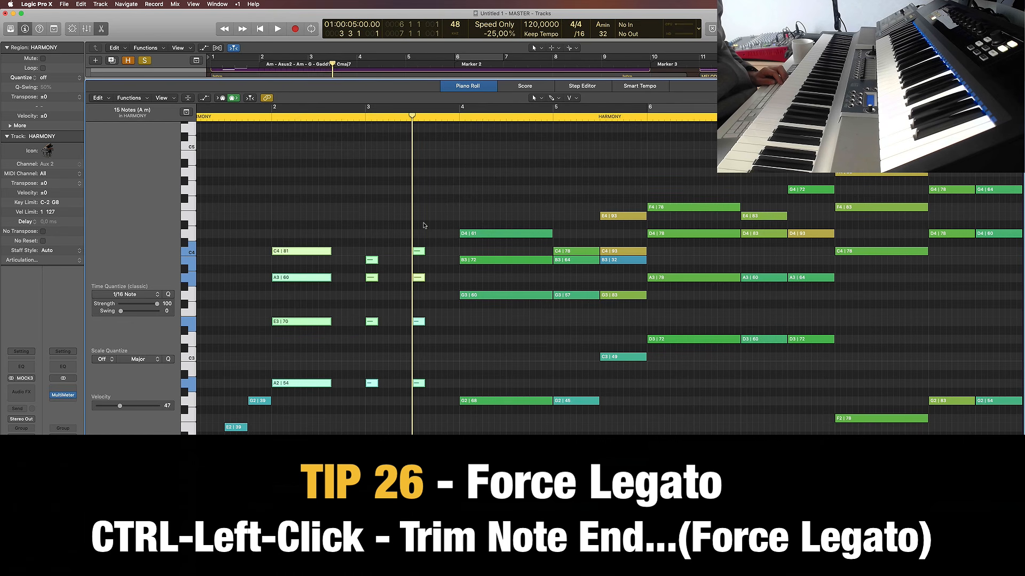
Step: Apply Trim Note End to Following Notes (Force Legato) to the shortened notes in bars 2 and 3, and select only the C4 note at bar 2
ctrl+click(314, 251)
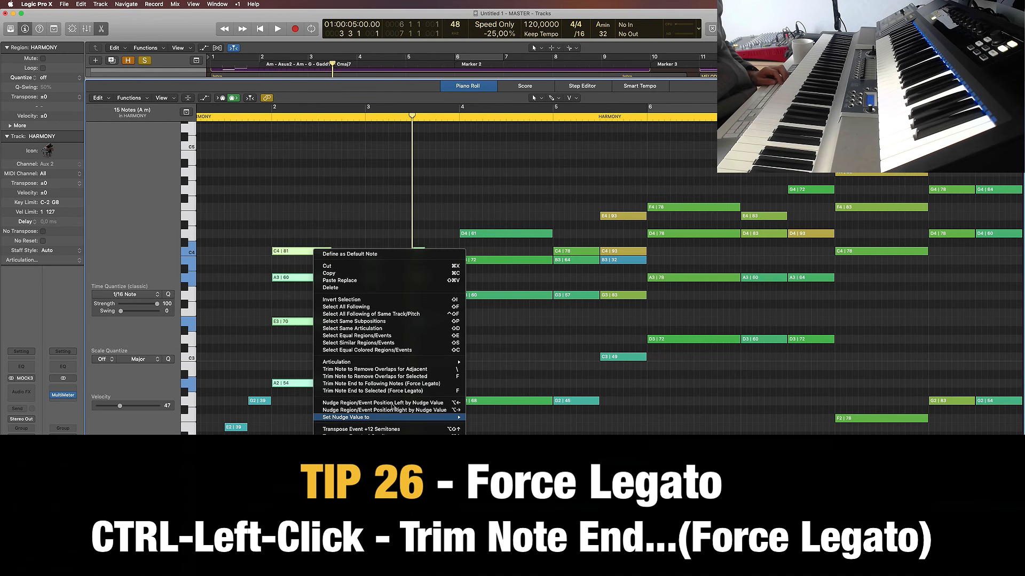
click(360, 383)
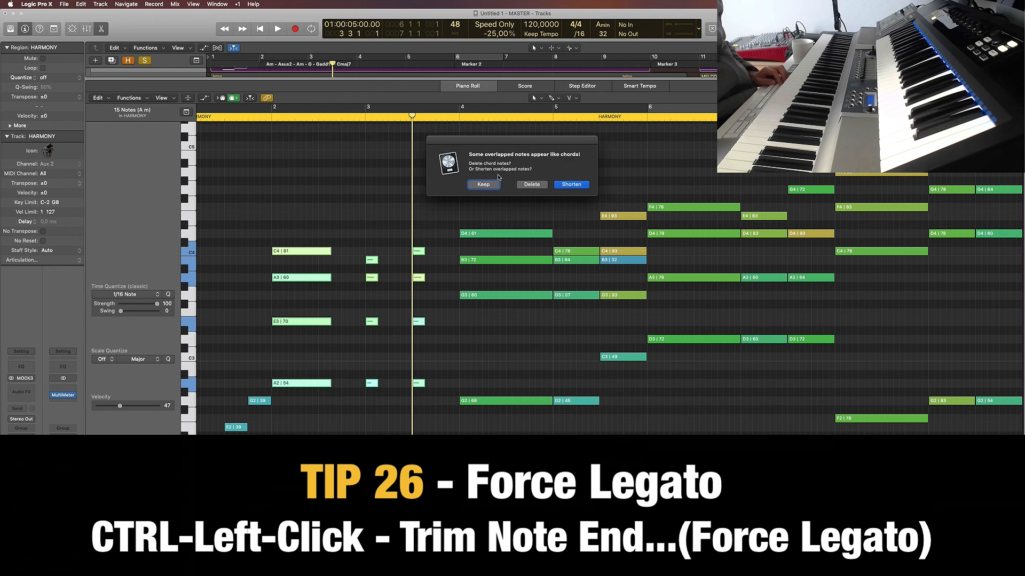
key(Return)
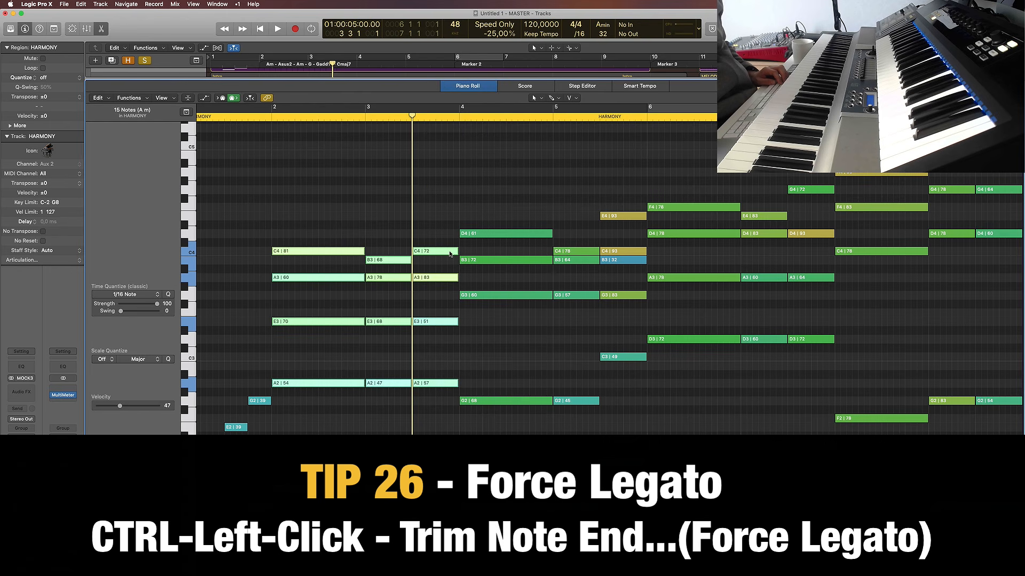
click(403, 195)
click(342, 251)
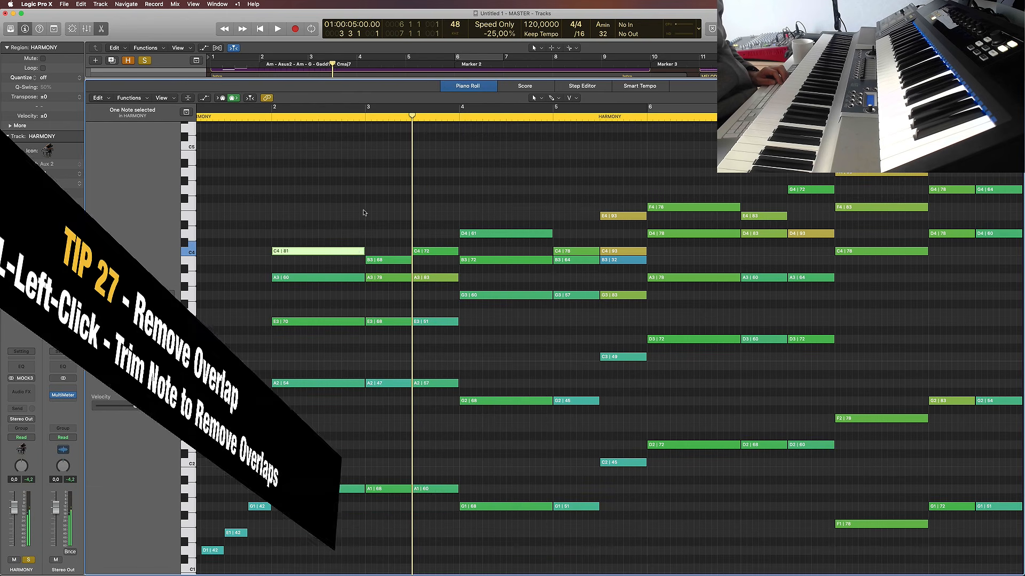
Step: Lengthen the C4 note at bar 2 to overlap the B3 note, and apply Trim Note to Remove Overlaps for Selected to both
click(364, 211)
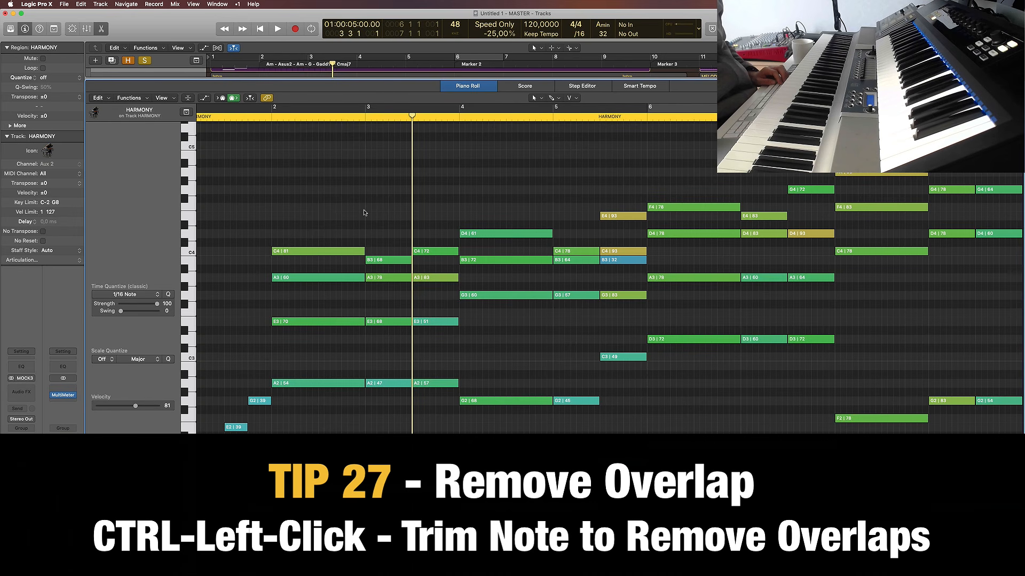
drag(364, 251, 373, 251)
drag(388, 231, 369, 262)
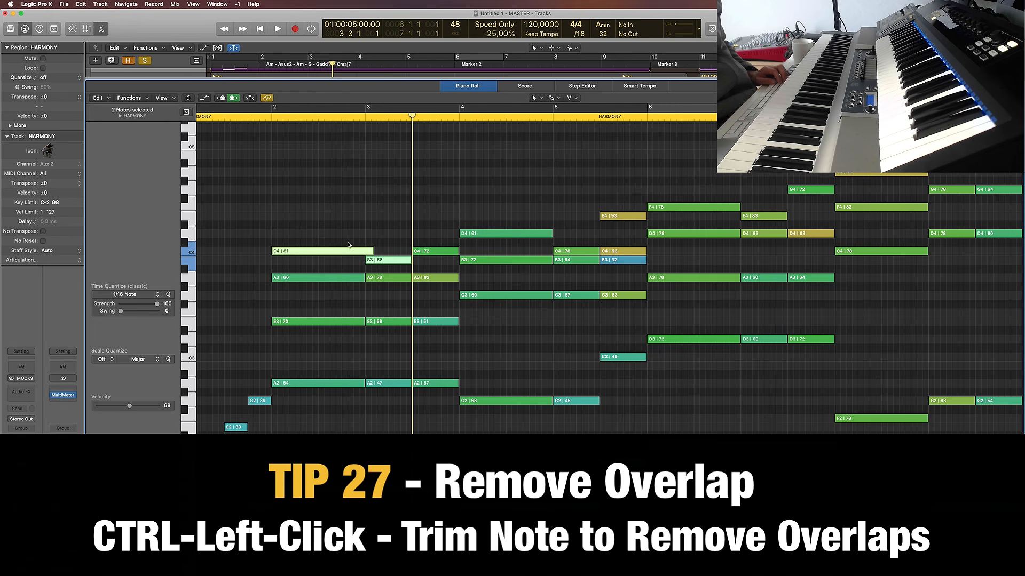
ctrl+click(348, 254)
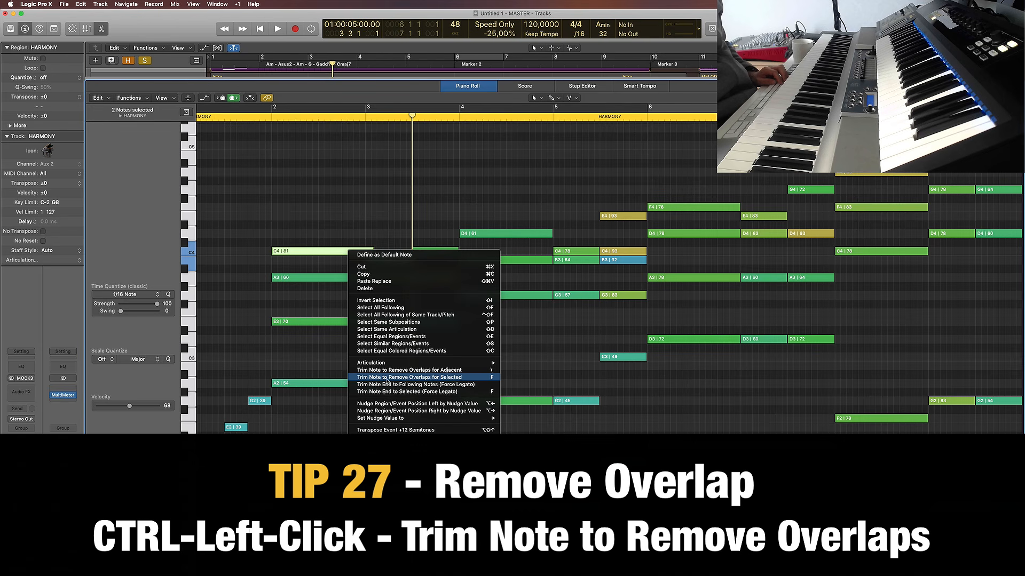
click(486, 377)
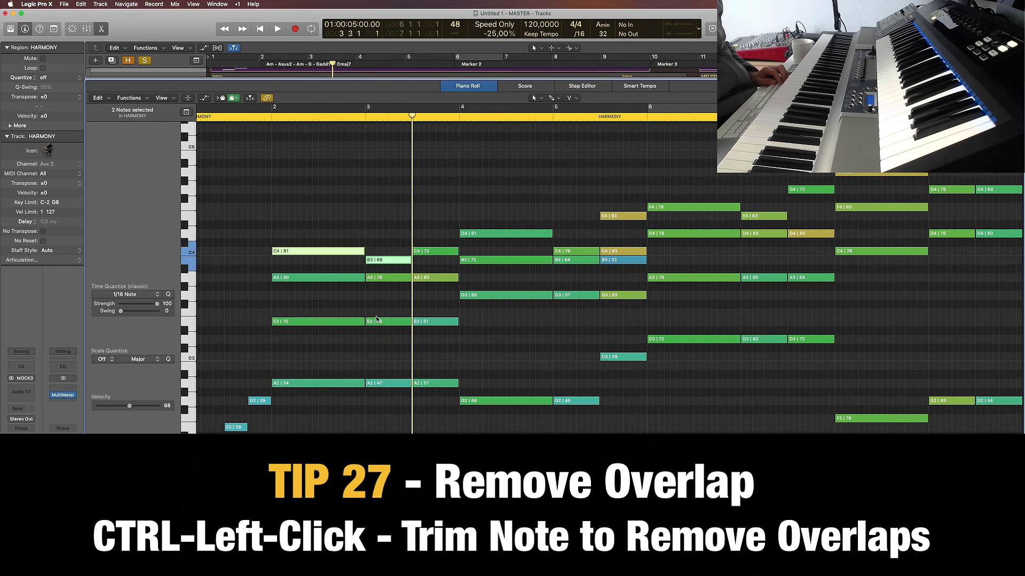
Step: Lengthen the last A2 note in bar 3 over the G2 note at bar 4, trim both to remove the overlap, and deselect them
click(377, 320)
click(400, 357)
drag(457, 384, 510, 387)
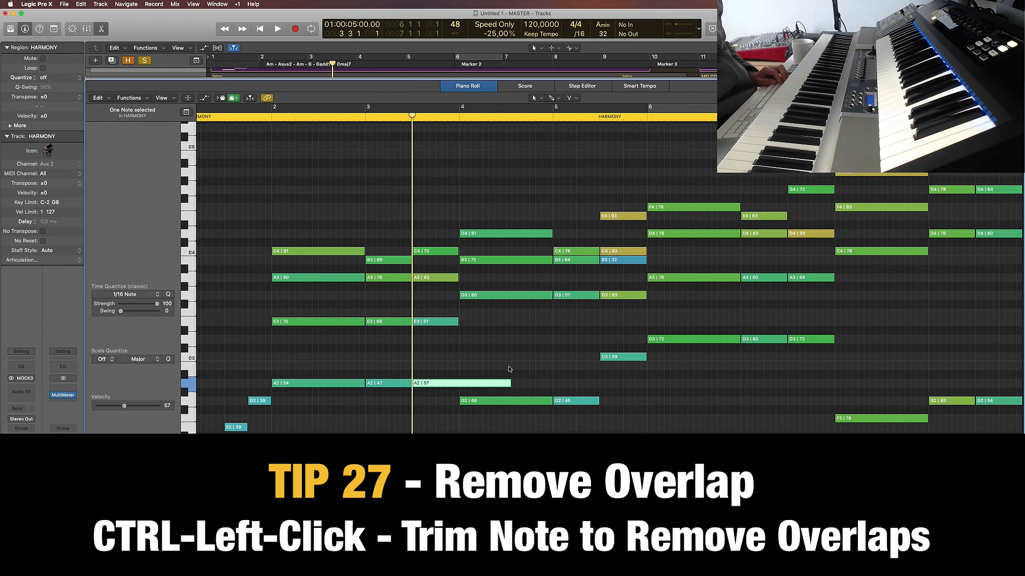
shift+click(504, 401)
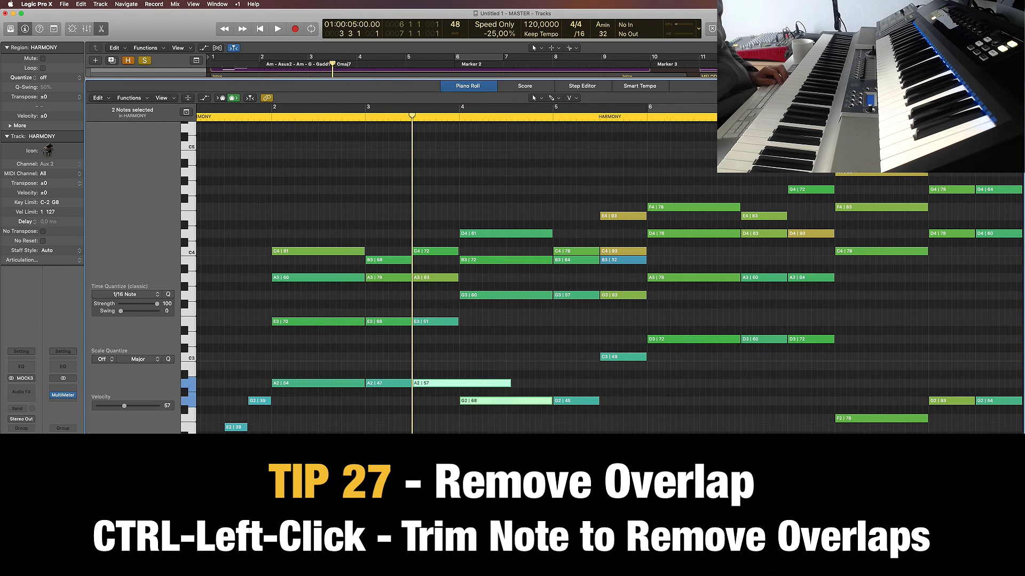
ctrl+click(484, 390)
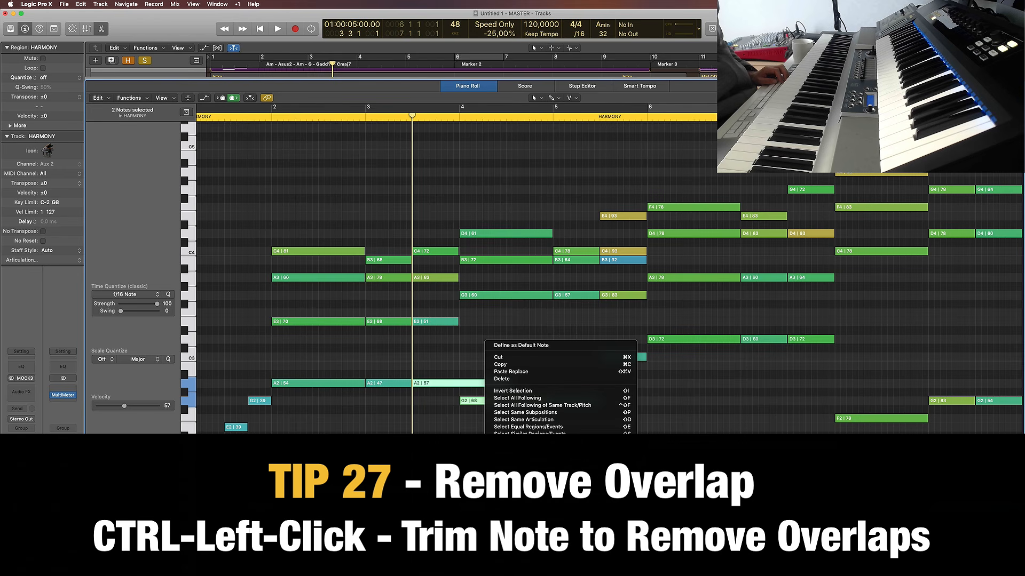
click(523, 472)
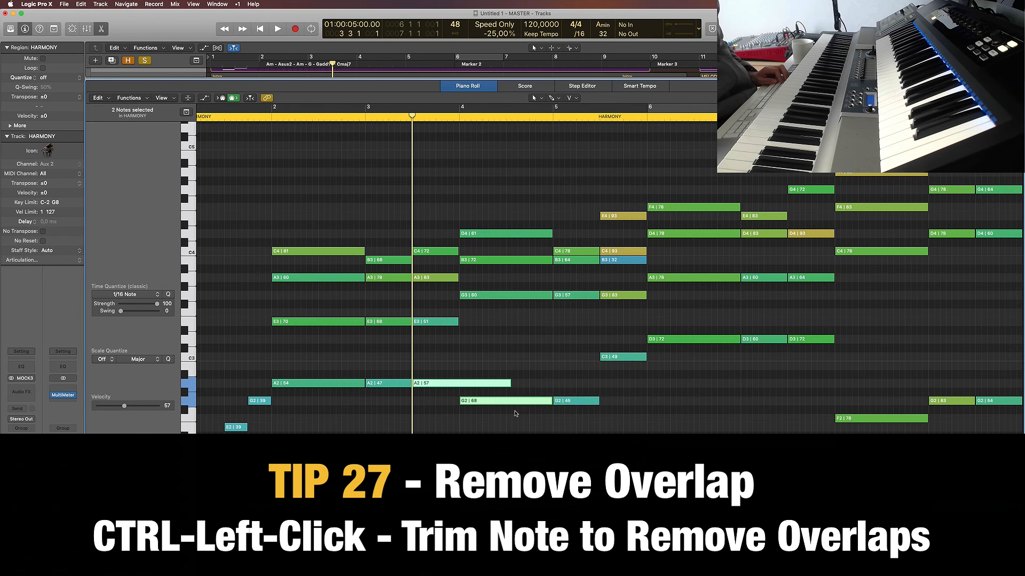
click(486, 353)
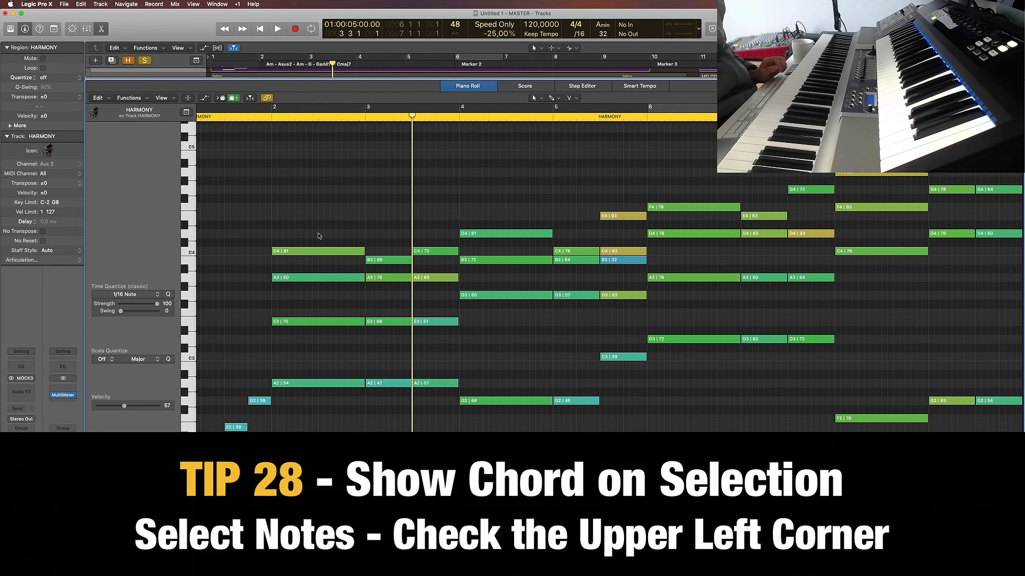
Step: Select all the notes of the chord at bar 2, then those of the chord at bar 3, to identify each chord's name
drag(318, 235, 323, 449)
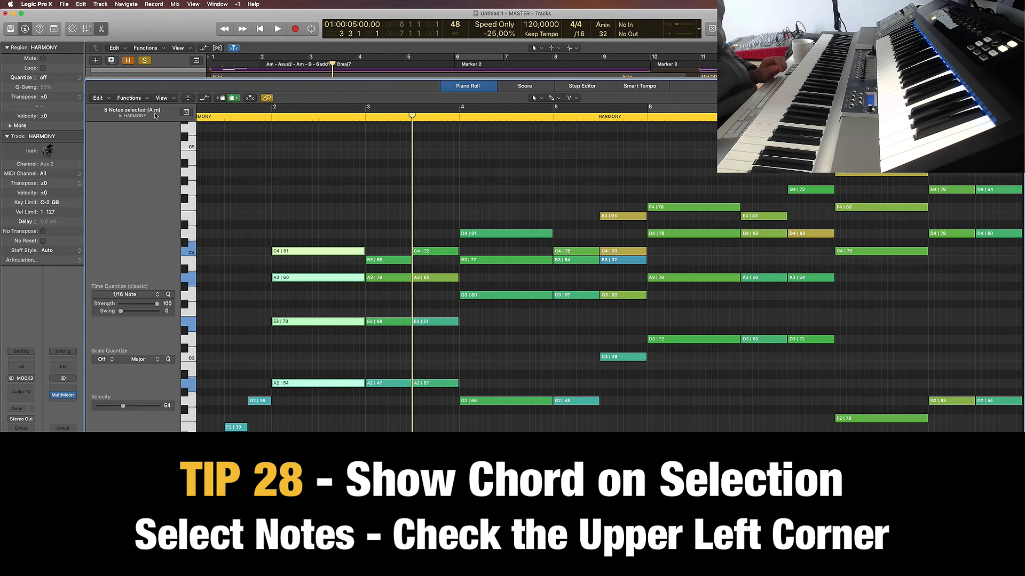
drag(395, 243, 385, 429)
click(415, 212)
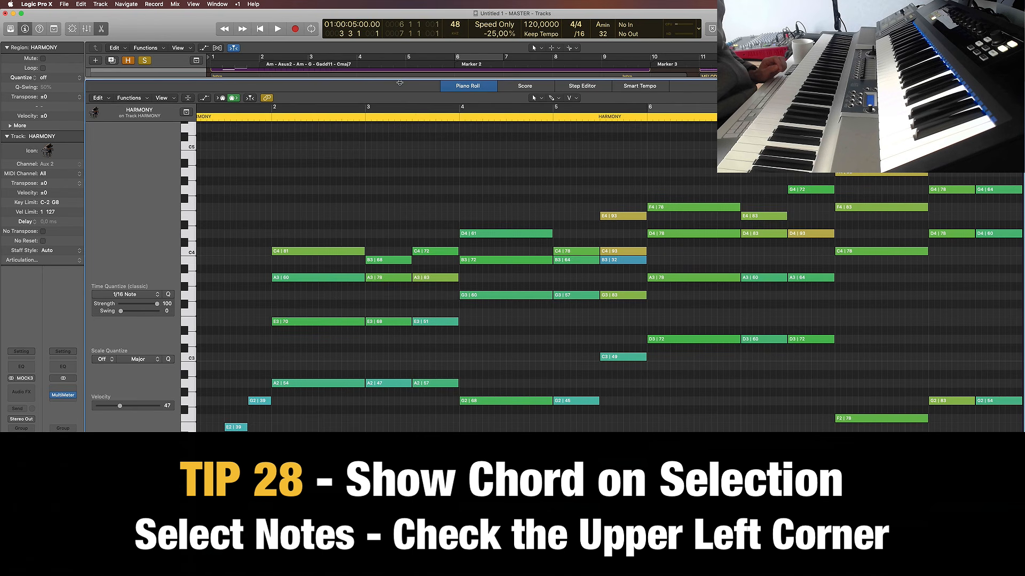
Step: Shrink the Piano Roll to view the HARMONY region and its chord markers in the tracks area, and enlarge it again
drag(399, 80, 399, 141)
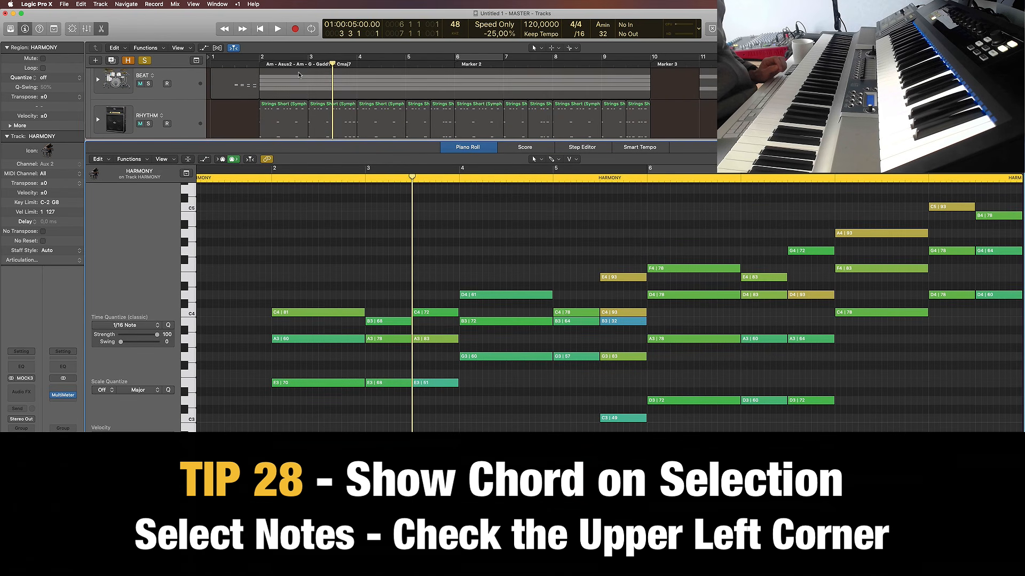
scroll(300, 75, down, 2)
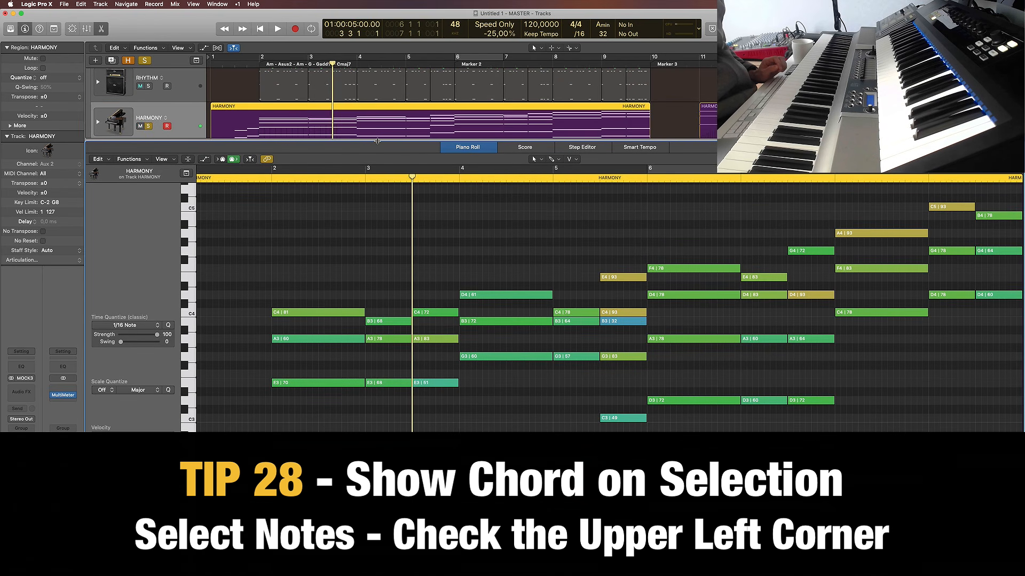
drag(377, 141, 377, 78)
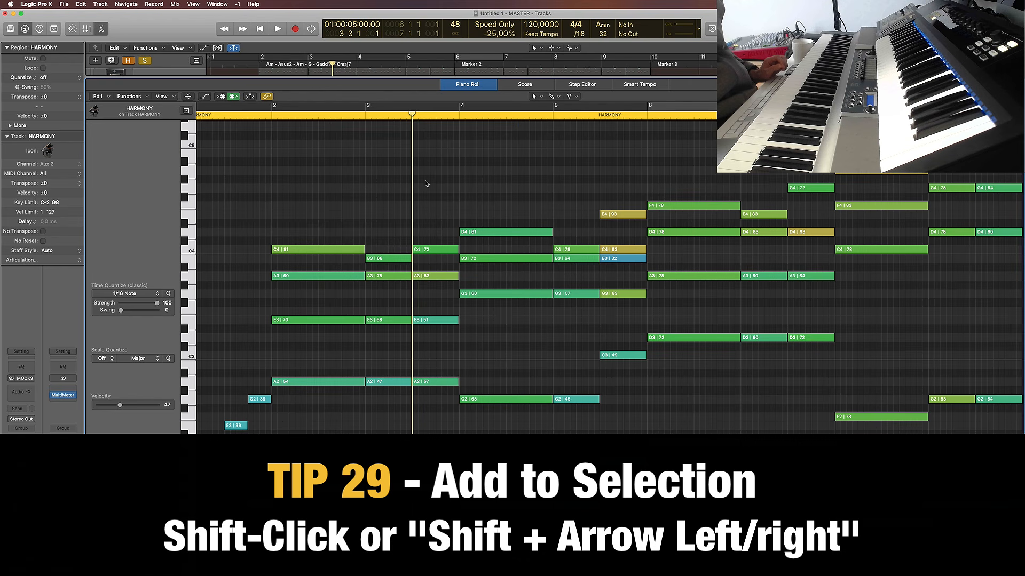
Step: Select the C4 note at bar 2, move the selection through its neighbouring notes, and return to C4
click(341, 249)
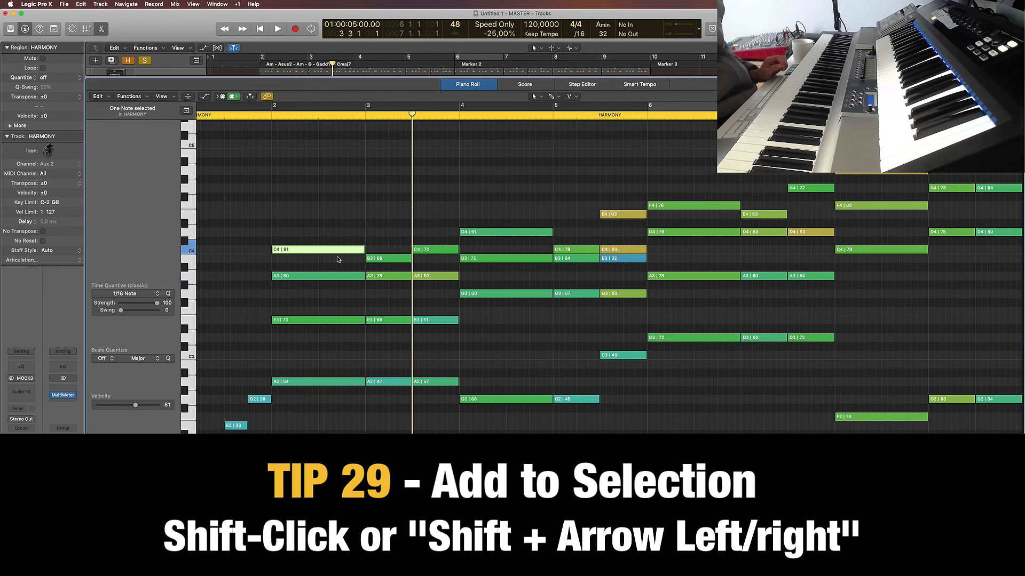
key(Right)
key(Left)
key(Left)
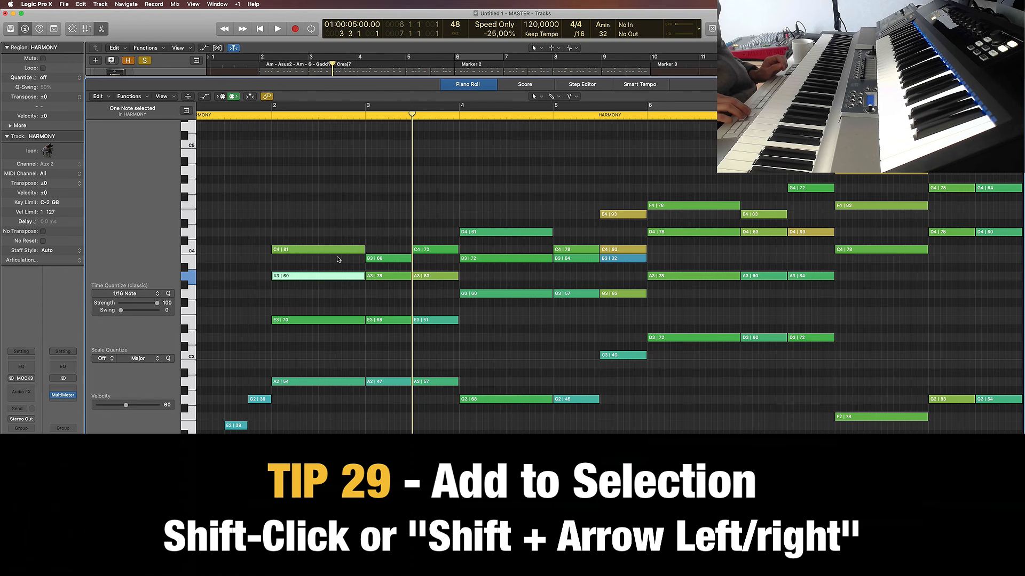
key(Right)
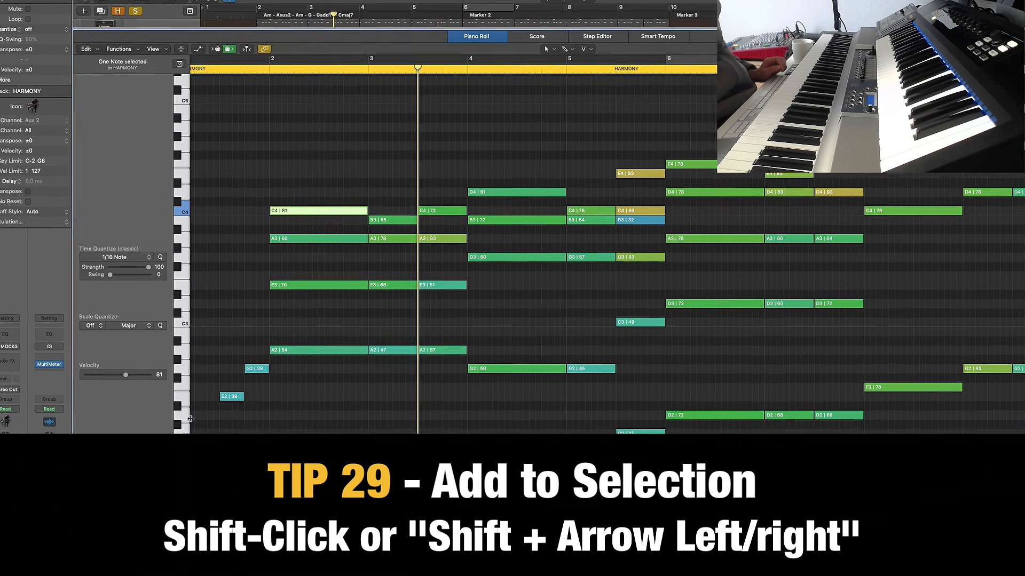
Step: Select the E2 note in bar 1, add the G2 note to the selection, and reduce the selection to E2 alone
click(236, 425)
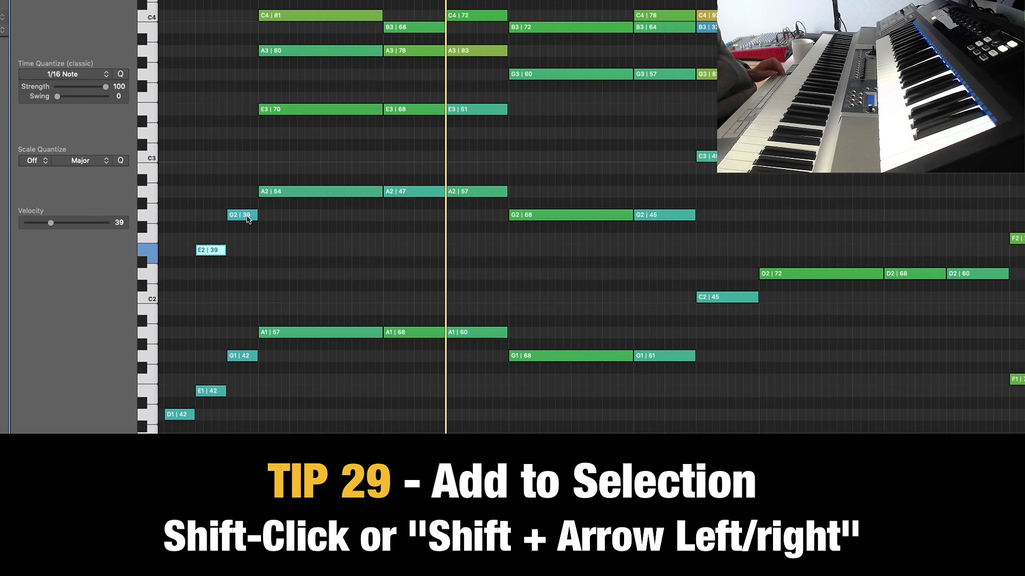
shift+click(247, 216)
click(214, 235)
click(210, 251)
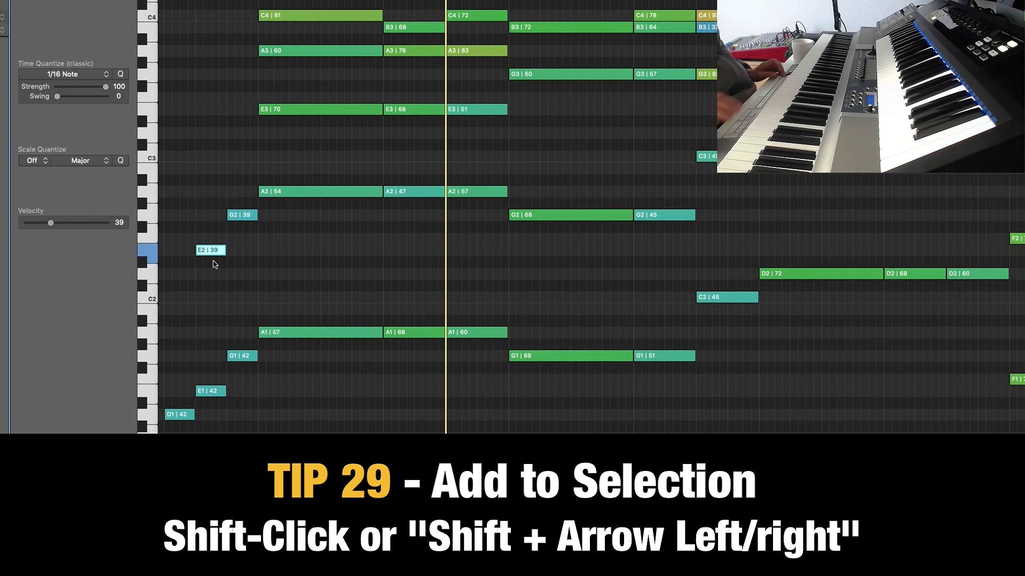
Step: Extend the selection from the E2 note in bar 1 note by note through the E3 note at bar 2, and deselect everything
key(shift+Right)
key(shift+Right)
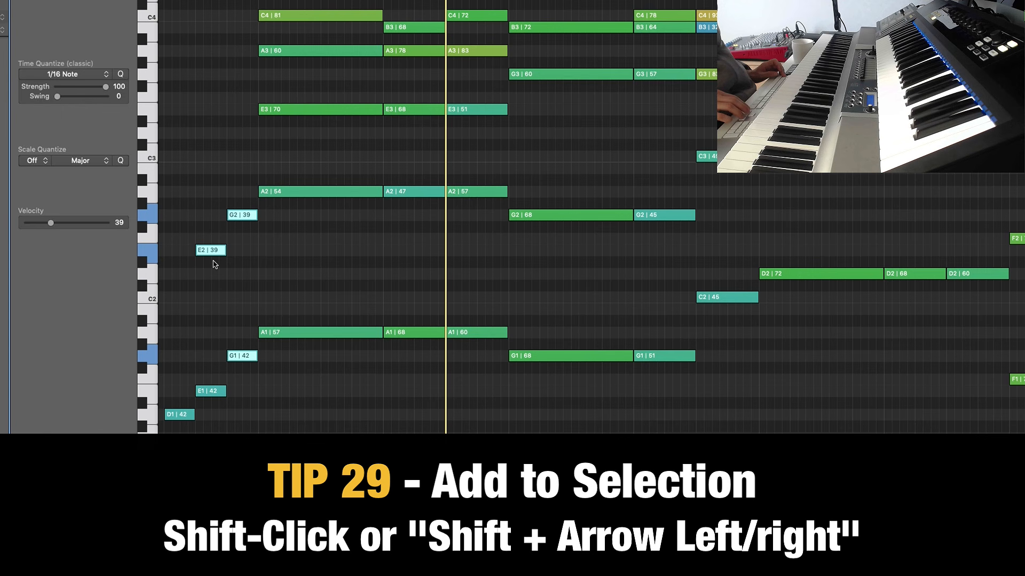
key(shift+Right)
key(shift+Right)
key(shift+Right)
key(shift+Right)
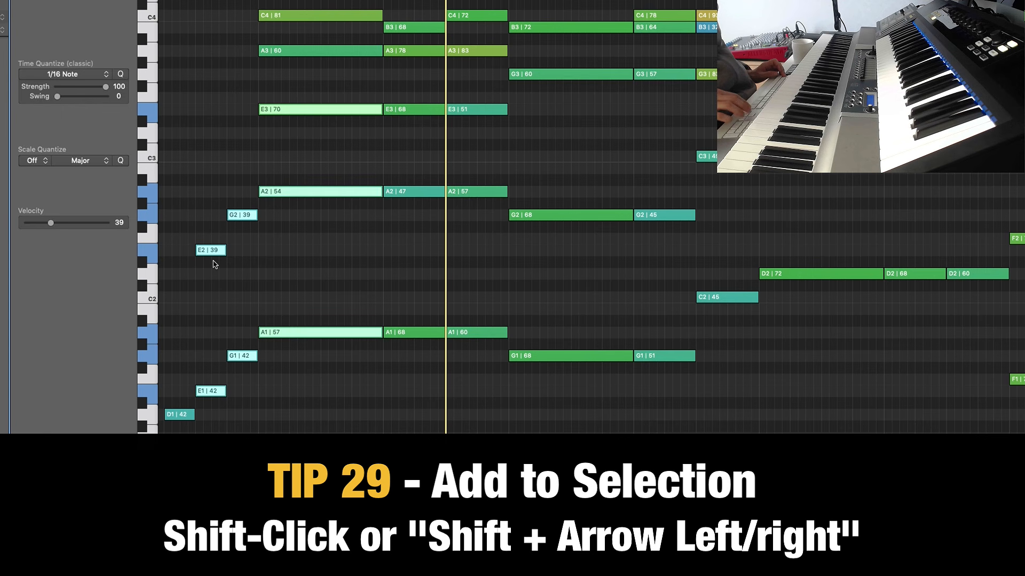
click(271, 303)
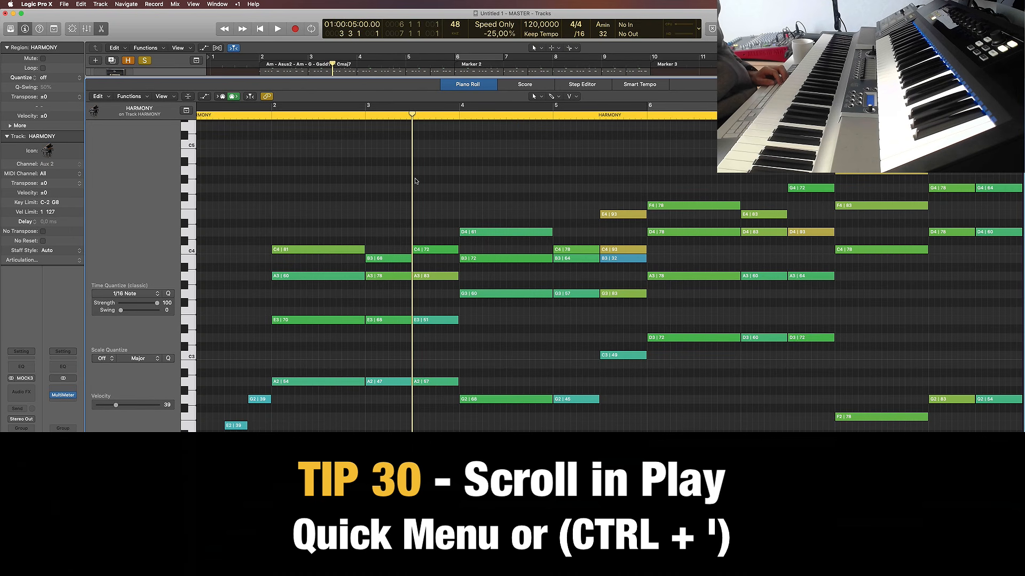
Step: Play the HARMONY region to observe how the Piano Roll follows the playhead, stop, and return the playhead to bar 2
key(space)
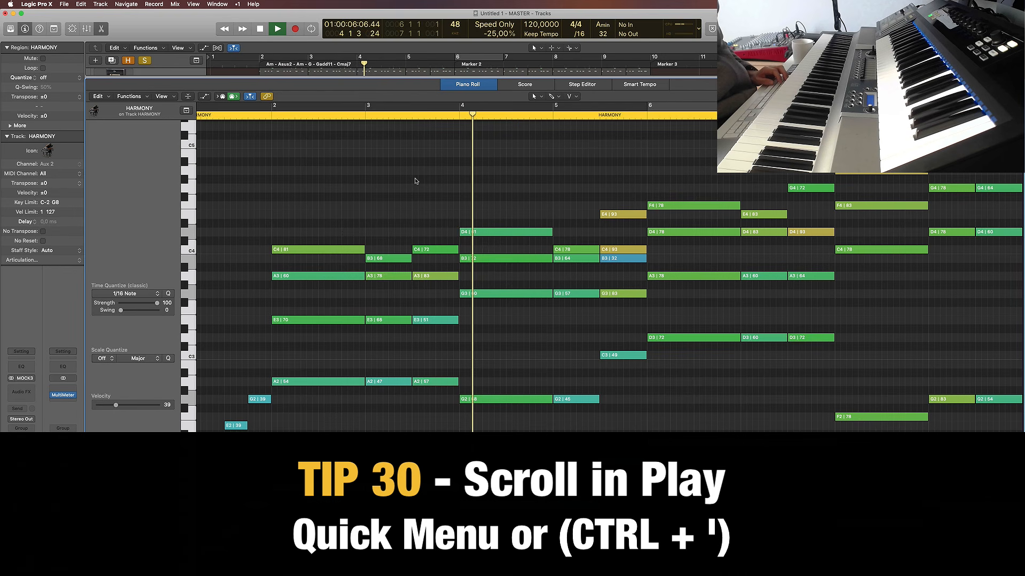
key(space)
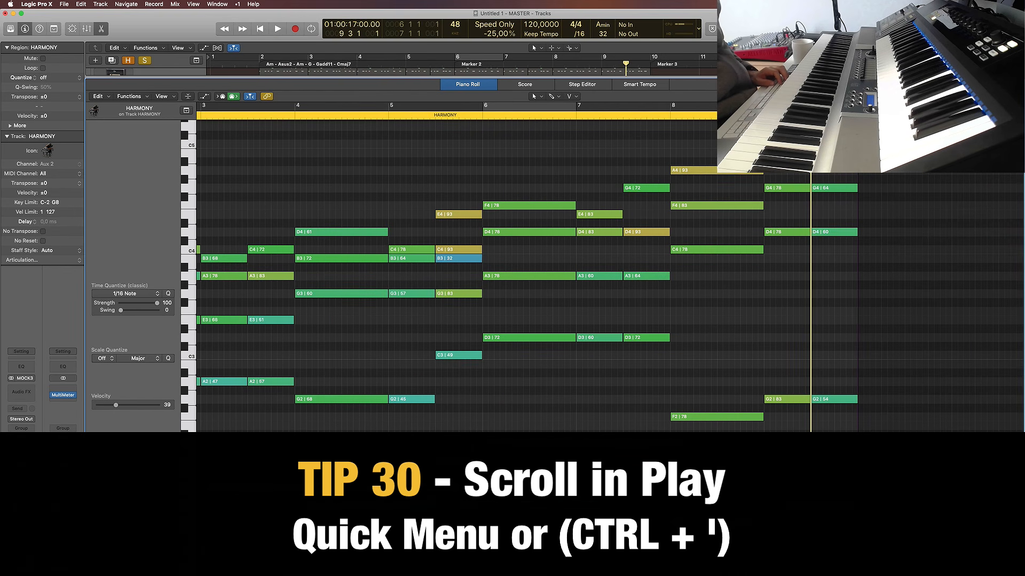
key(space)
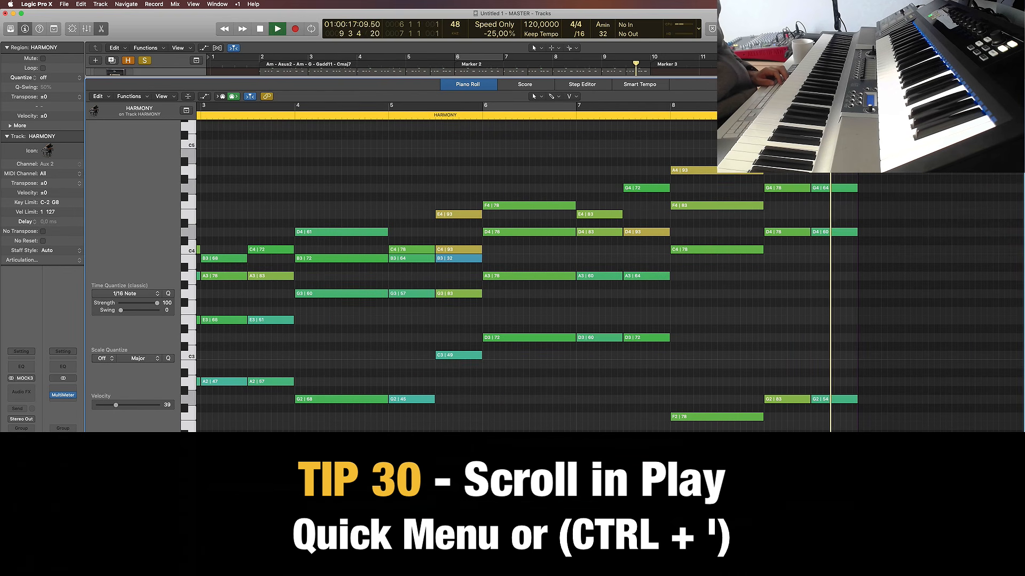
key(space)
scroll(452, 274, left, 5)
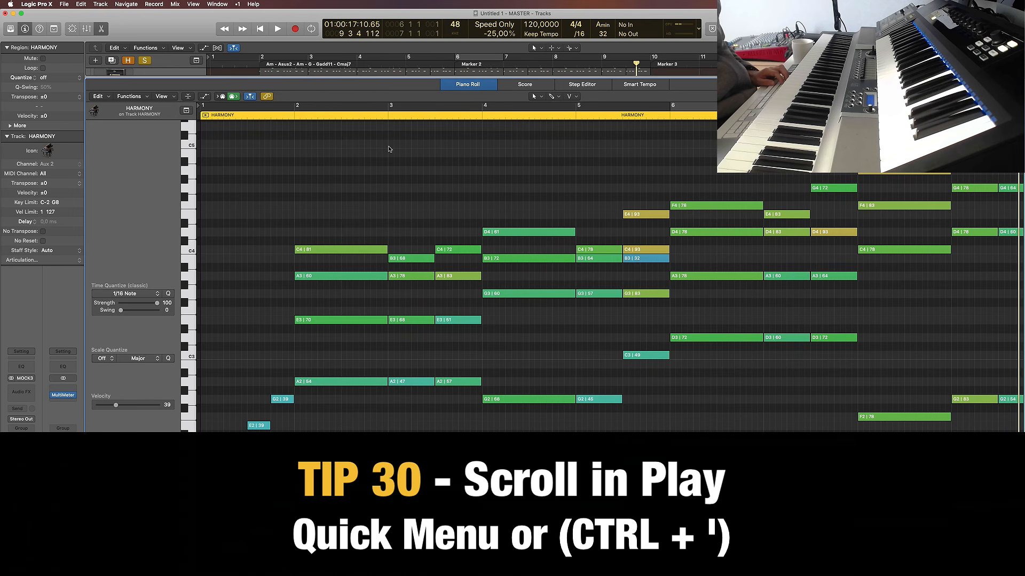
click(376, 111)
scroll(608, 197, right, 3)
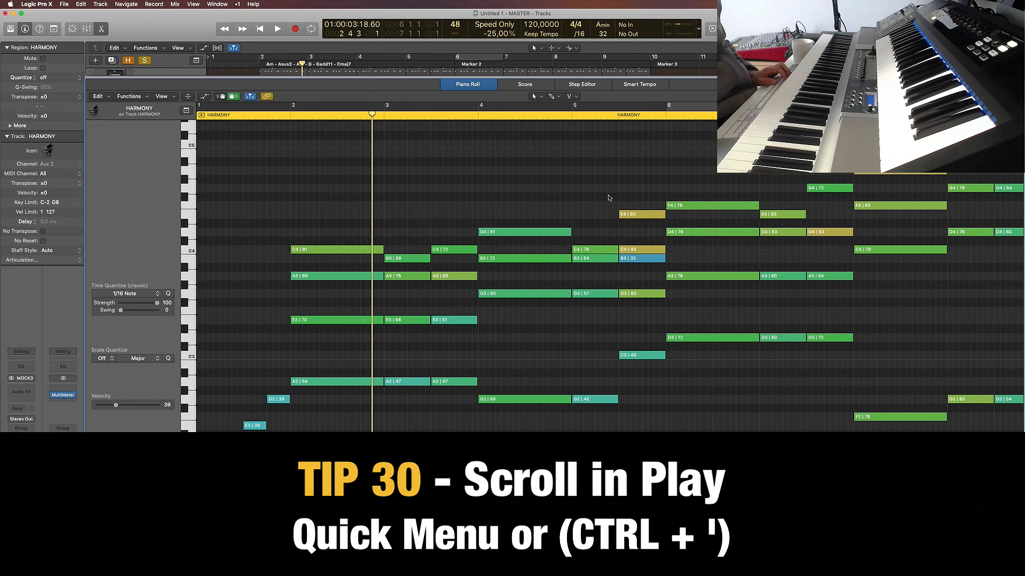
scroll(605, 201, left, 3)
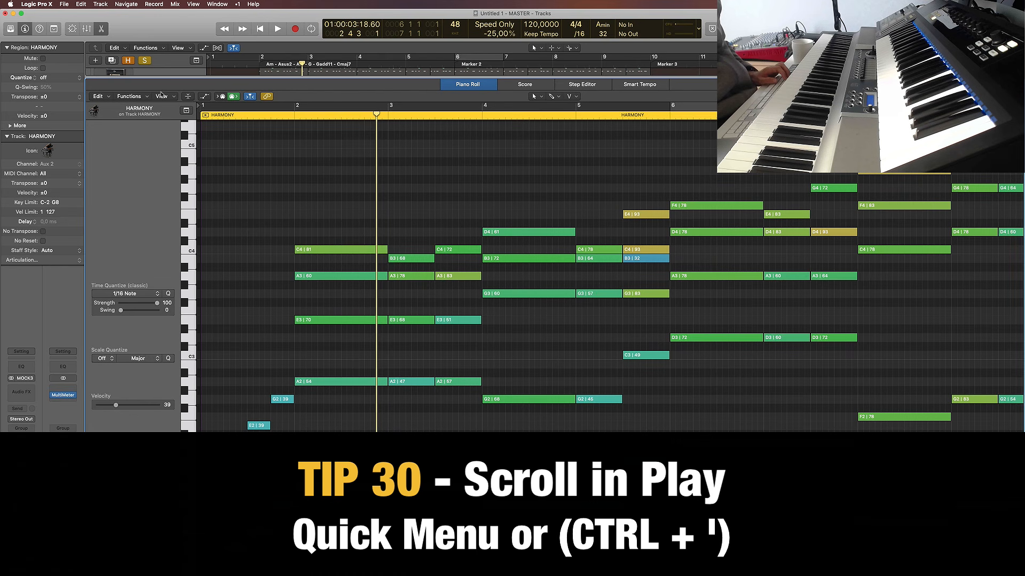
Step: Turn on Scroll in Play for the Piano Roll
right_click(335, 175)
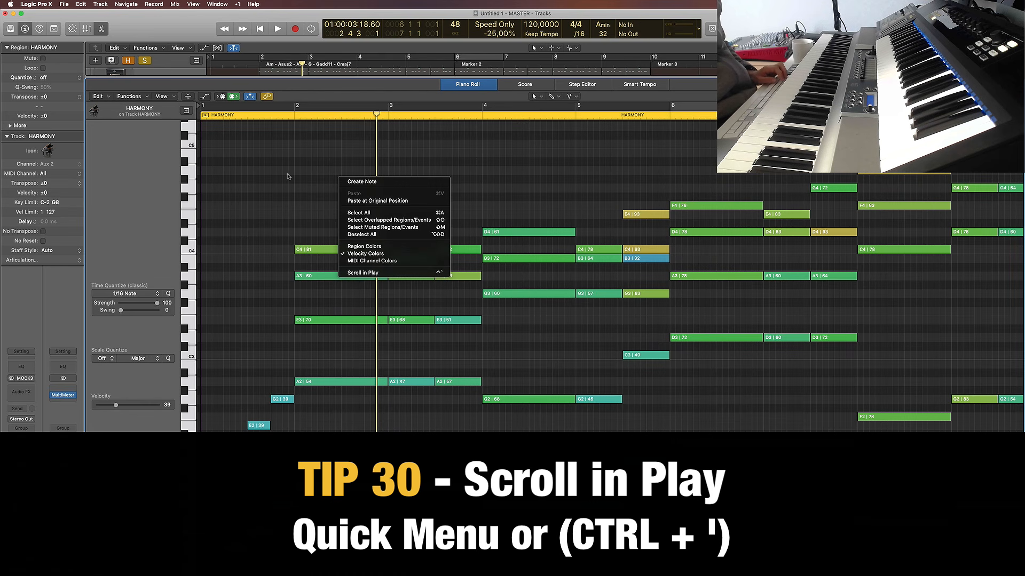
click(304, 168)
right_click(287, 171)
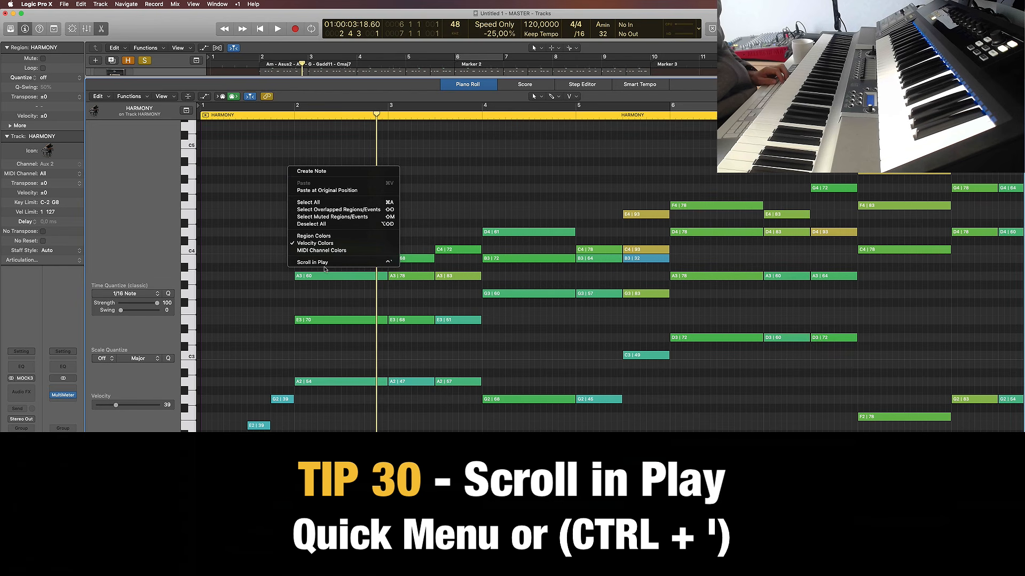
click(324, 263)
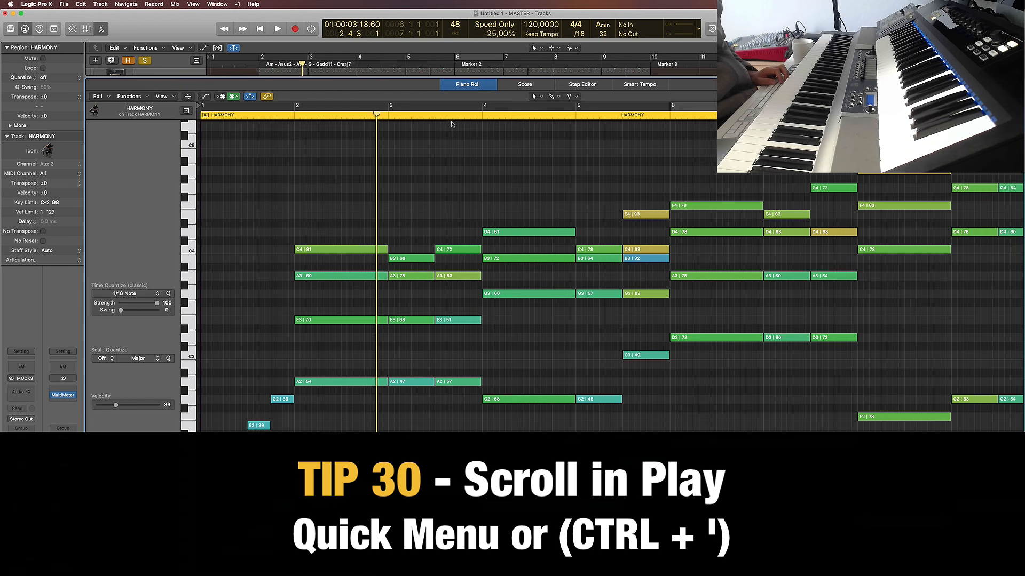
Step: Play the region from bar 4 with Scroll in Play, stop in bar 7, and turn Scroll in Play off
click(481, 107)
key(space)
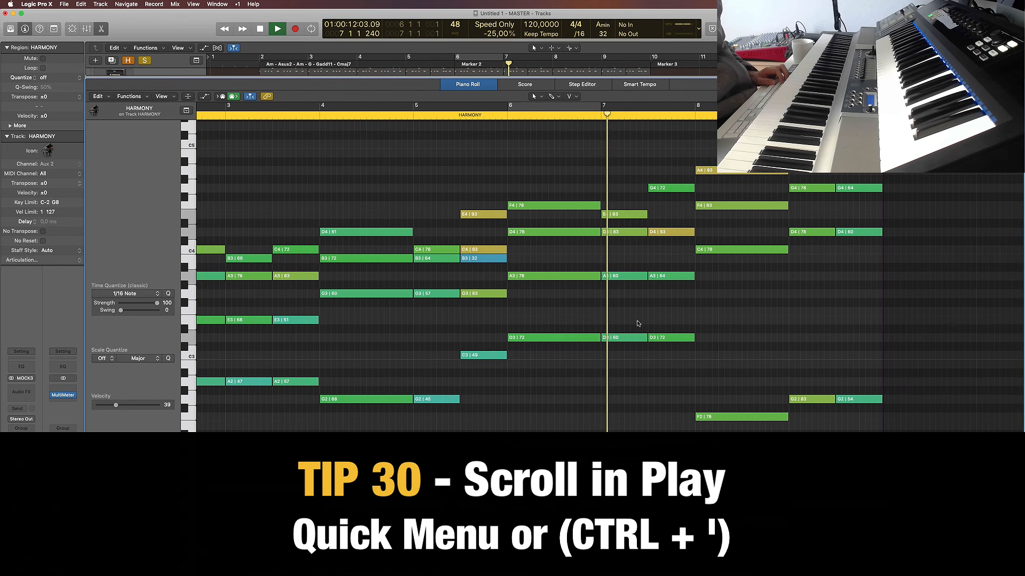
key(space)
right_click(360, 182)
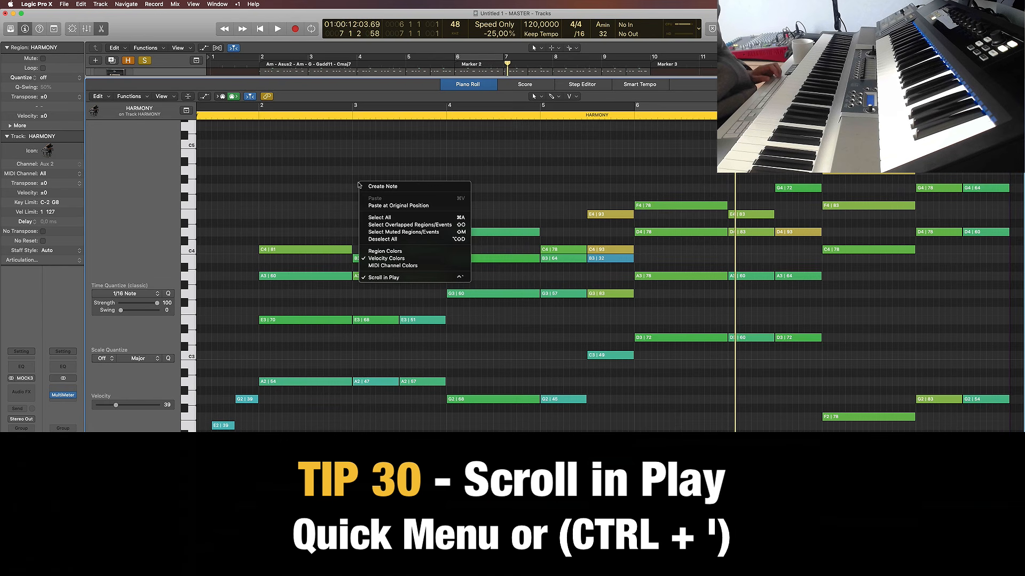
click(392, 278)
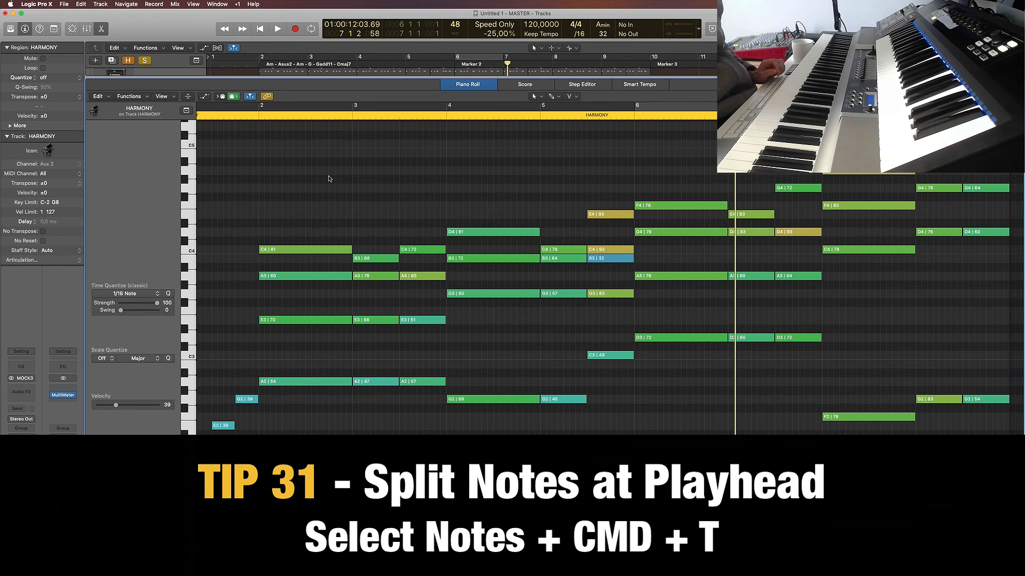
Step: Split the held chord notes at bar 2 with the playhead placed at 2 3 1 1, and undo the split
click(295, 115)
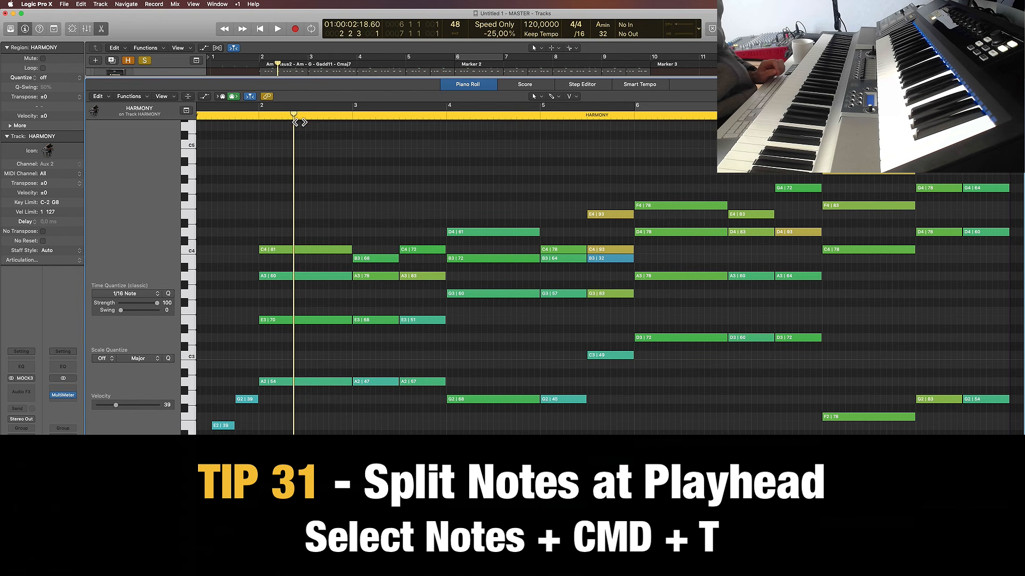
click(305, 115)
drag(310, 188, 302, 436)
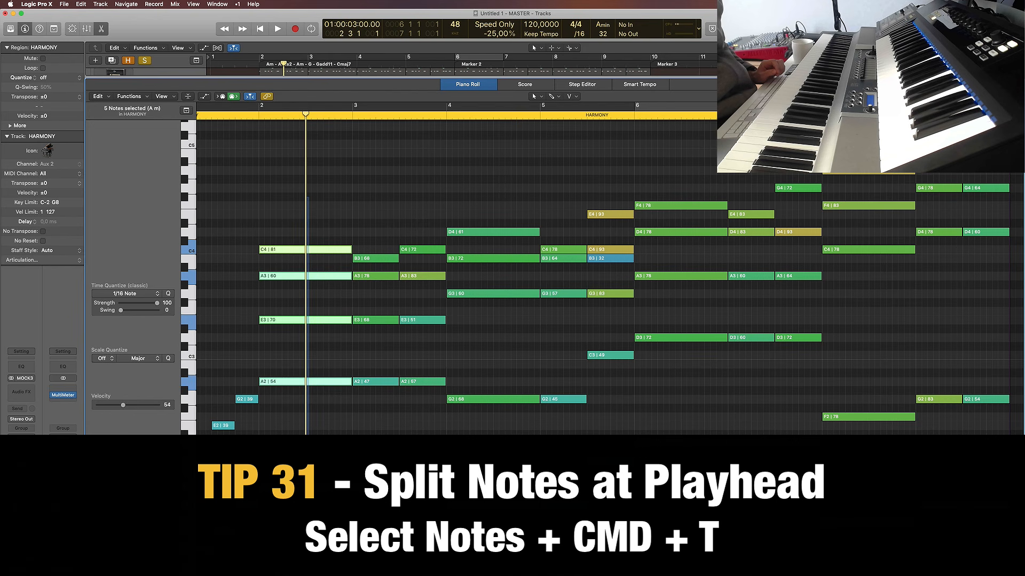
drag(322, 187, 301, 436)
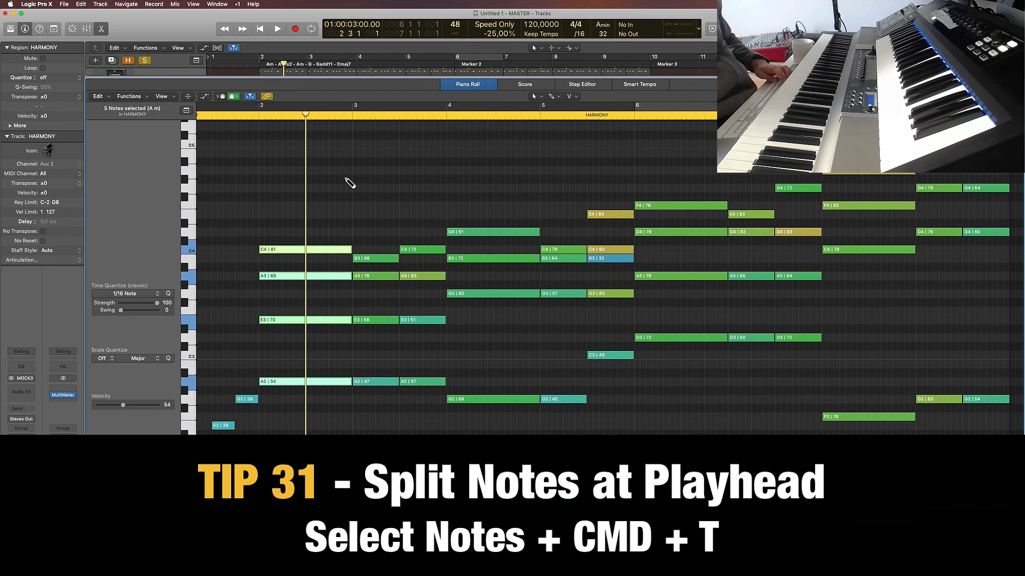
key(super+t)
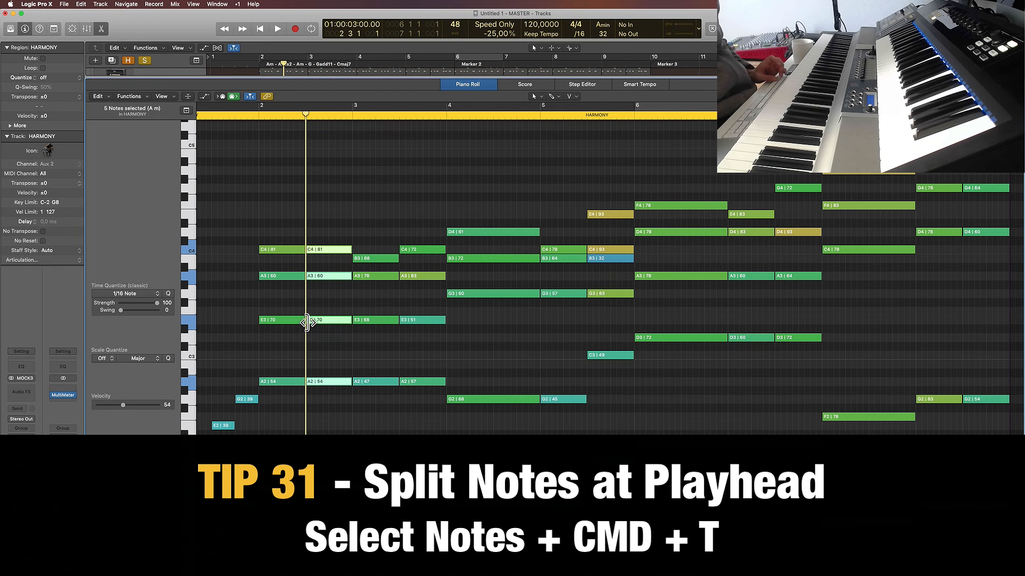
key(super+z)
click(329, 187)
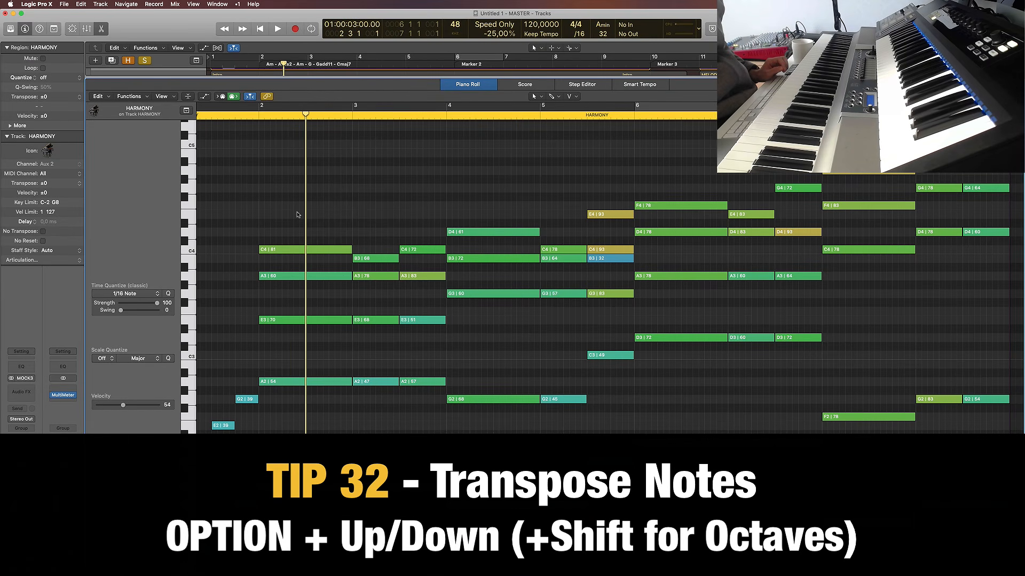
Step: Transpose the C4 note at bar 2 up and down by semitones, ending back on C4
click(303, 249)
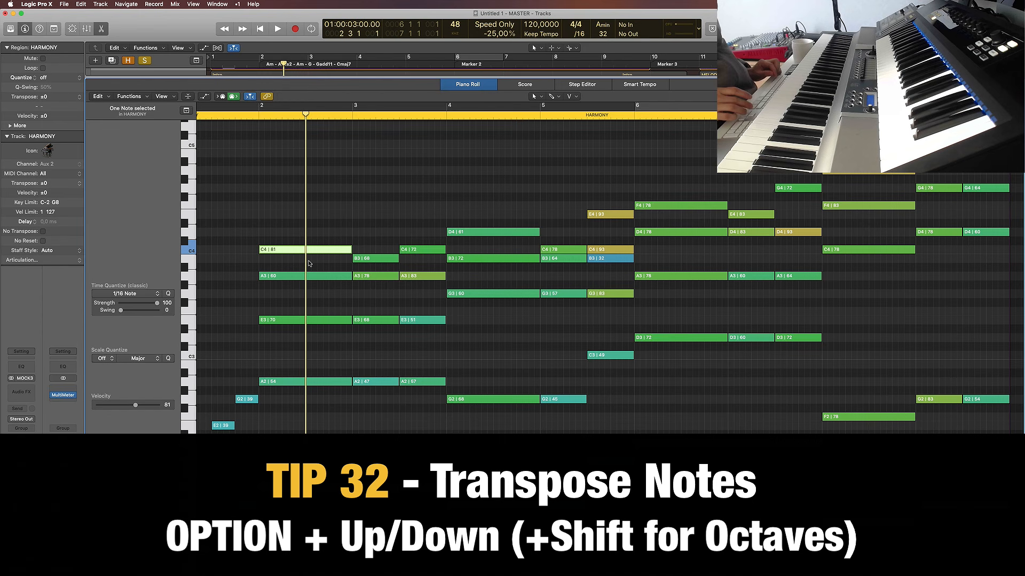
key(alt+Up)
key(alt+Down)
key(alt+Up)
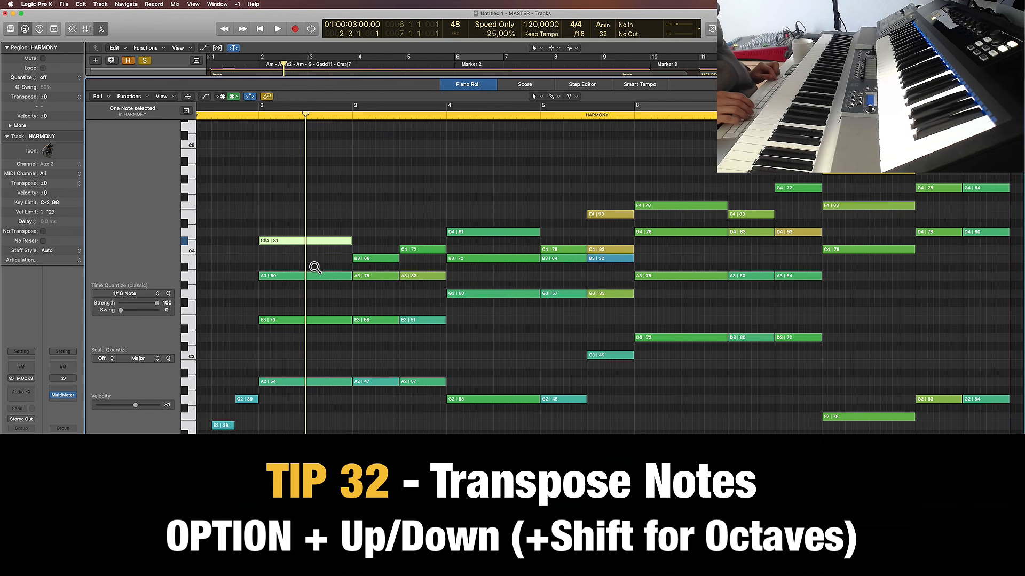
key(alt+Down)
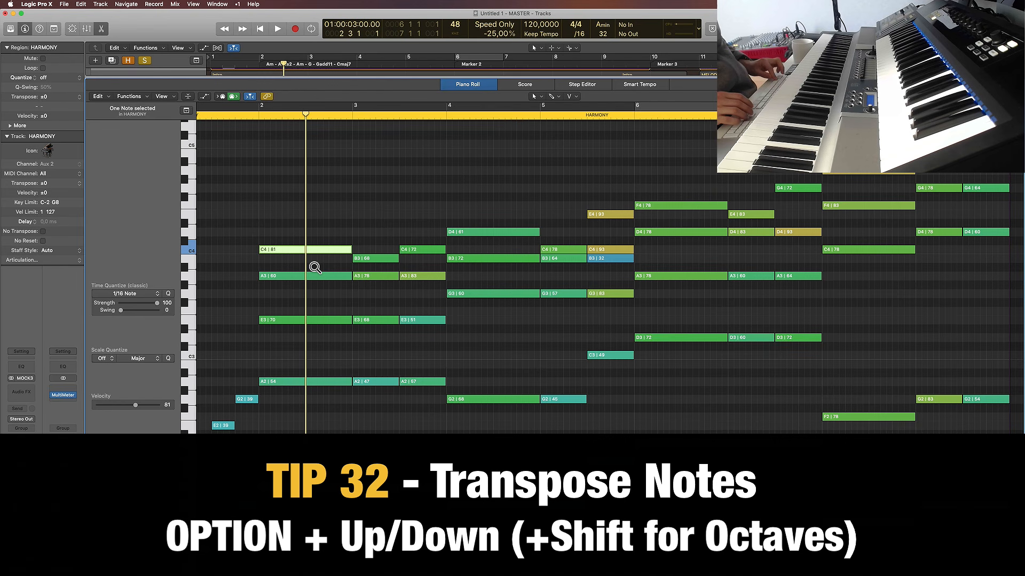
key(alt+Up)
key(alt+Down)
key(alt+Down)
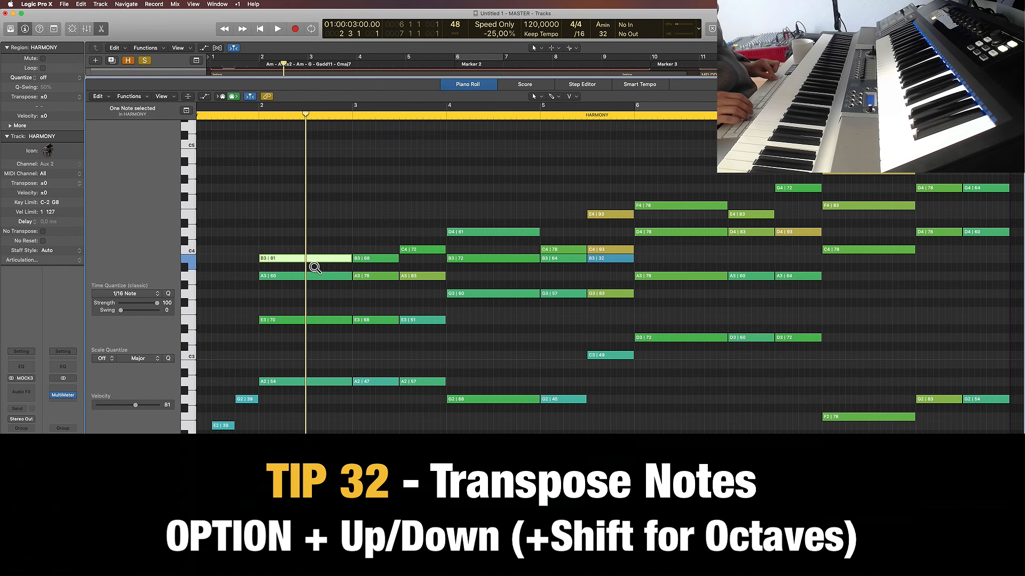
key(alt+Up)
key(alt+Up)
key(alt+Down)
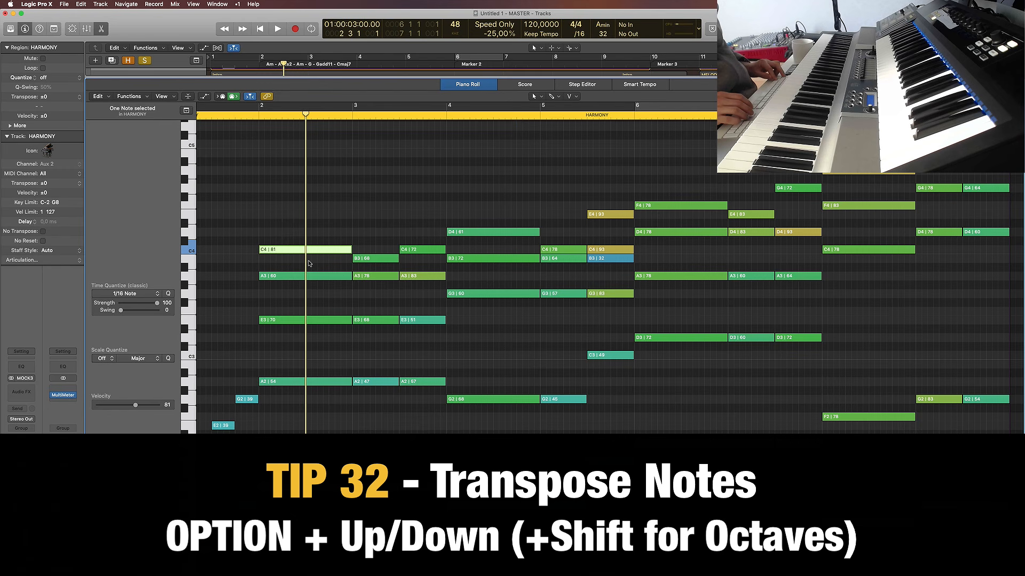
Step: Transpose the bar 2 C4 note up and down by octaves, ending back on C4, and deselect it
key(alt+shift+Up)
key(alt+shift+Down)
key(alt+shift+Down)
key(alt+shift+Up)
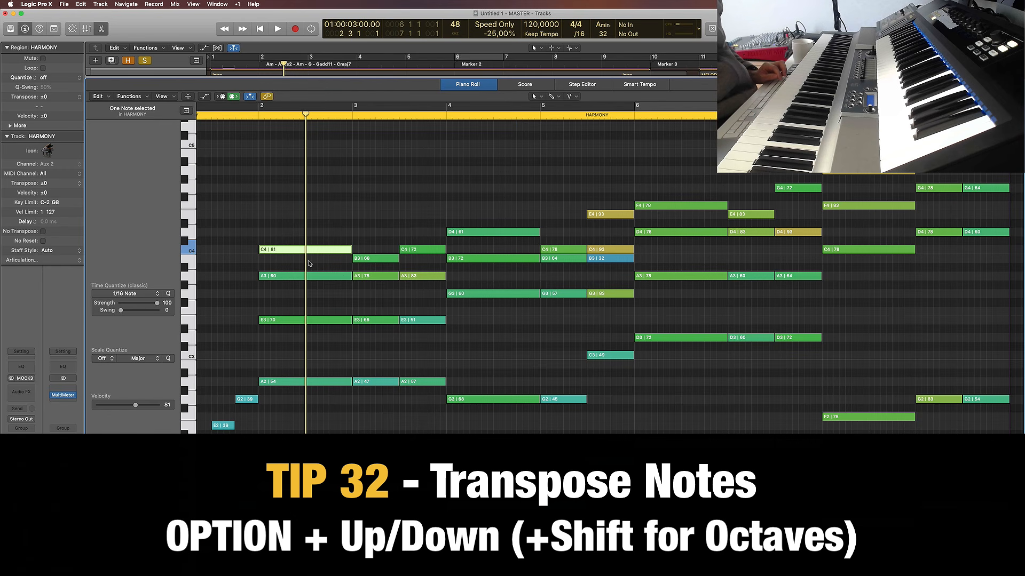
click(312, 238)
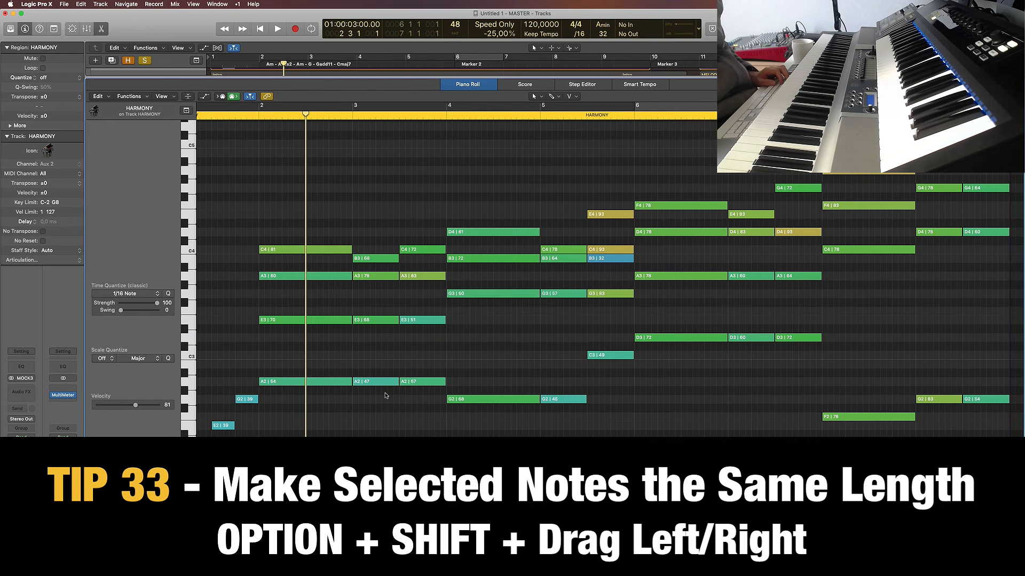
Step: Shorten the notes of both bar 3 chords together, and shorten the second chord further so the lengths differ
drag(389, 204, 419, 435)
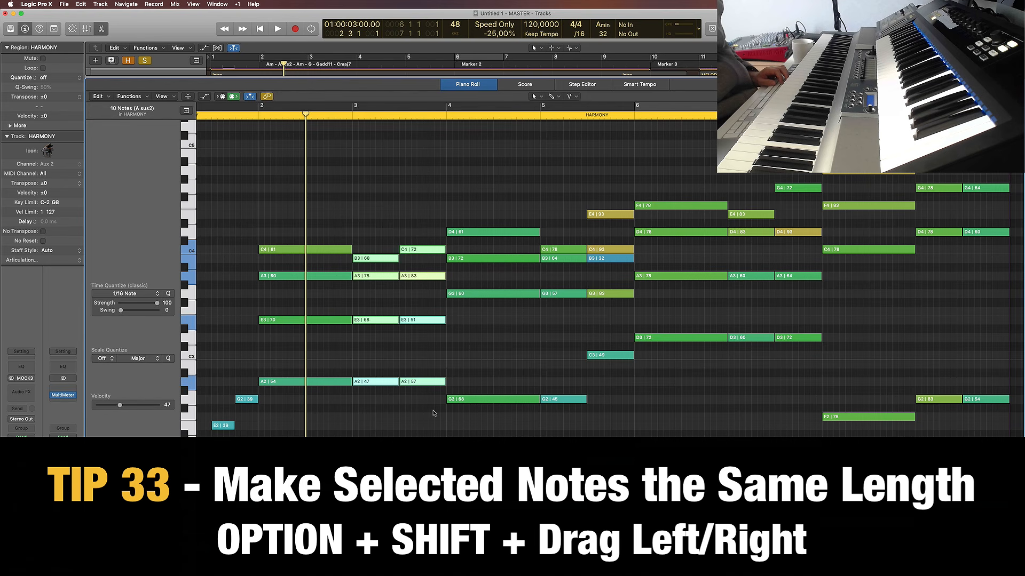
drag(445, 389, 437, 389)
drag(433, 202, 413, 435)
drag(435, 386, 425, 387)
click(391, 348)
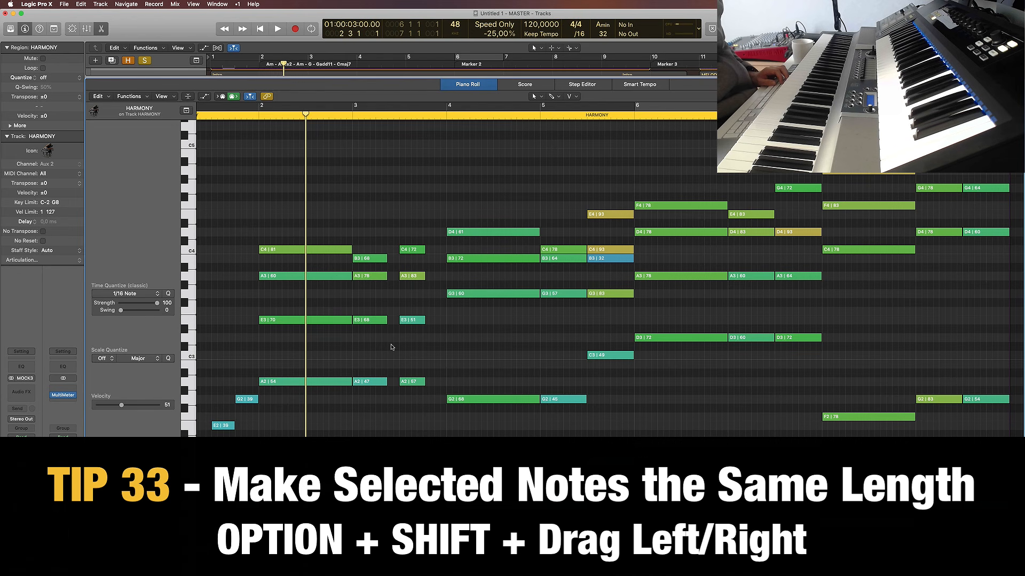
Step: Make all ten notes of the two bar 3 chords the same length
drag(415, 224, 353, 437)
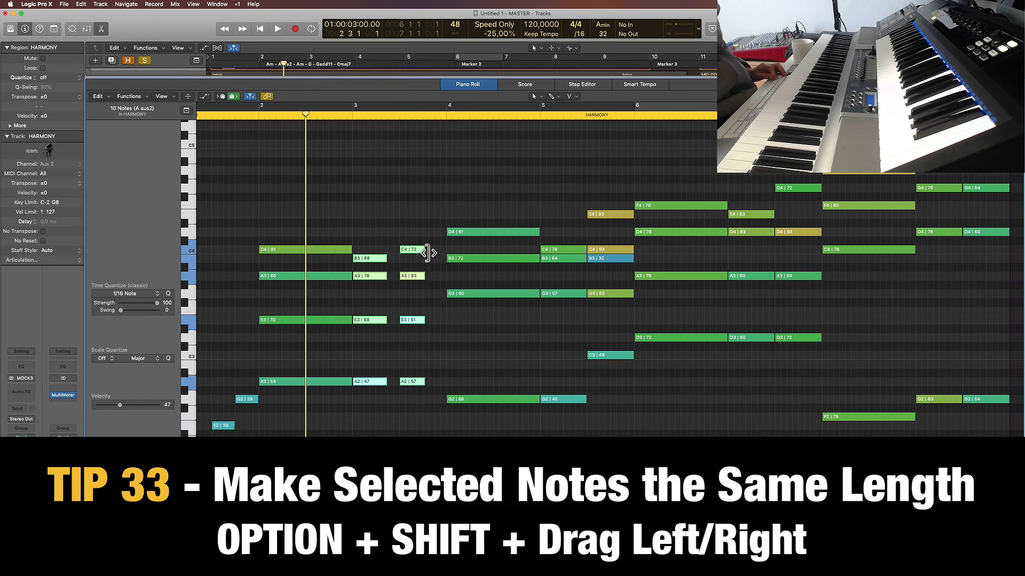
mouse_move(426, 253)
mouse_down()
mouse_move(413, 256)
mouse_move(427, 254)
mouse_up()
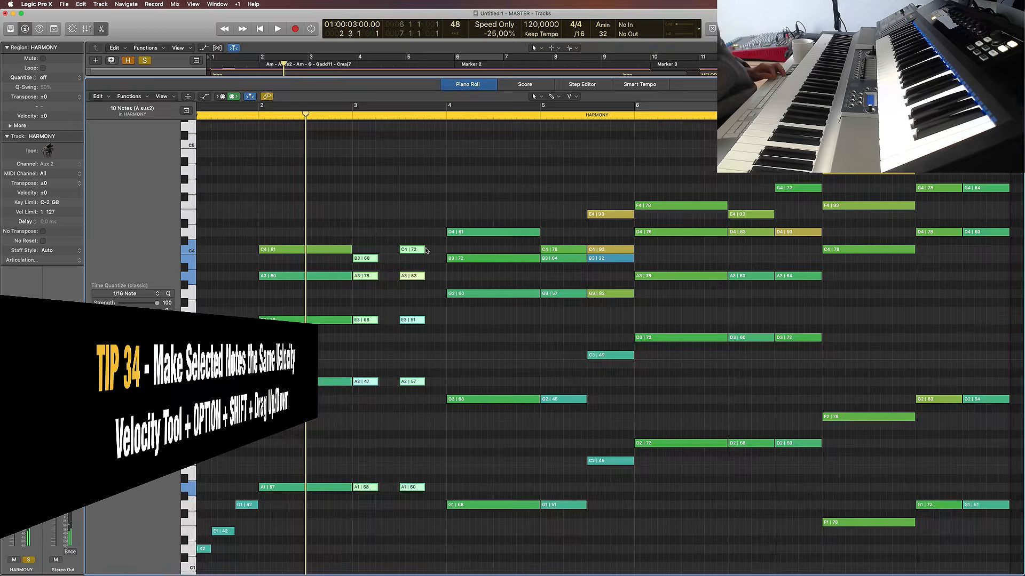
Step: Undo all the length changes on the bar 3 chords and deselect the notes
key(super+z)
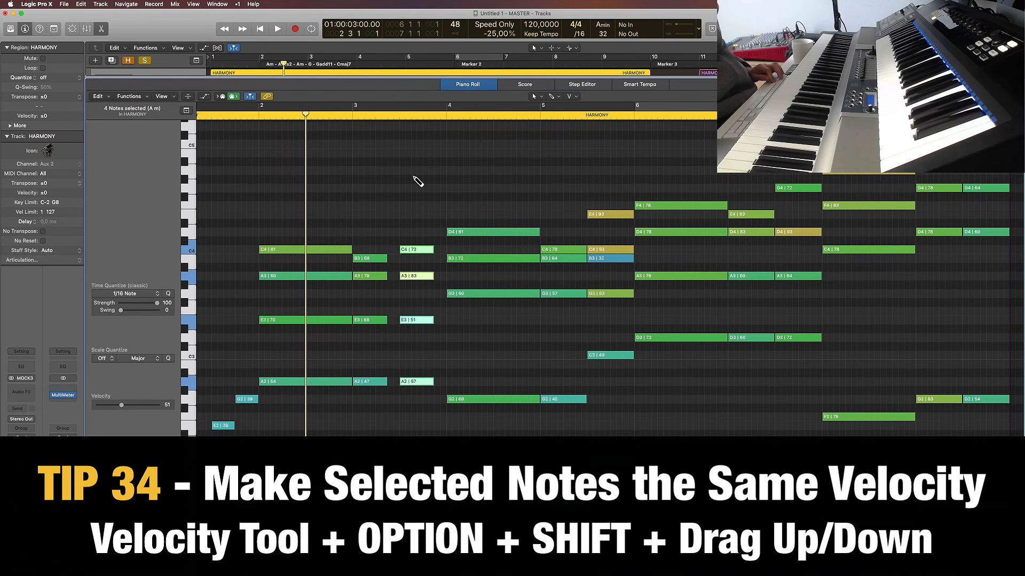
key(super+z)
click(421, 357)
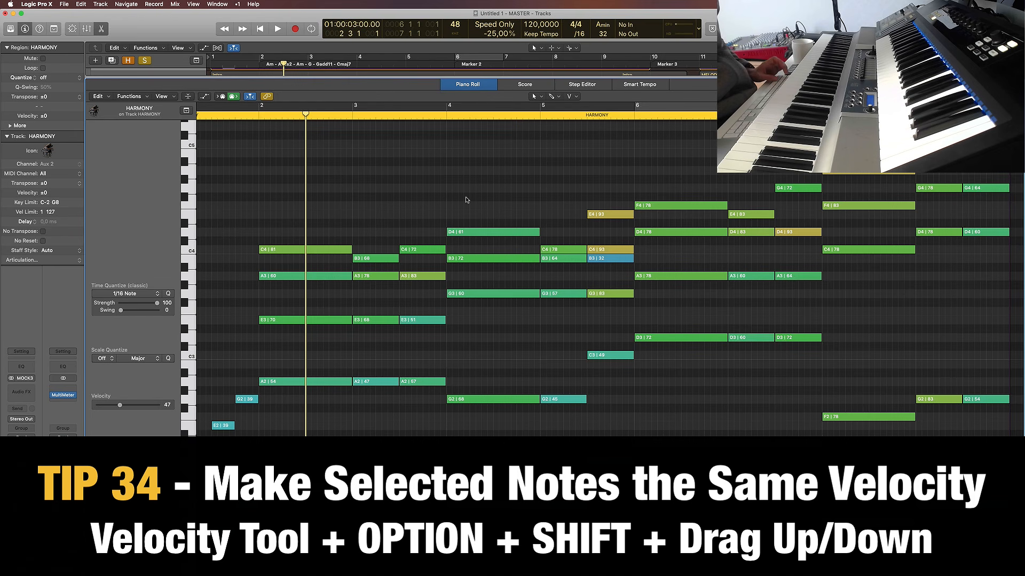
Step: Set all notes in the HARMONY region to the same velocity of 53, and undo the change
key(super+a)
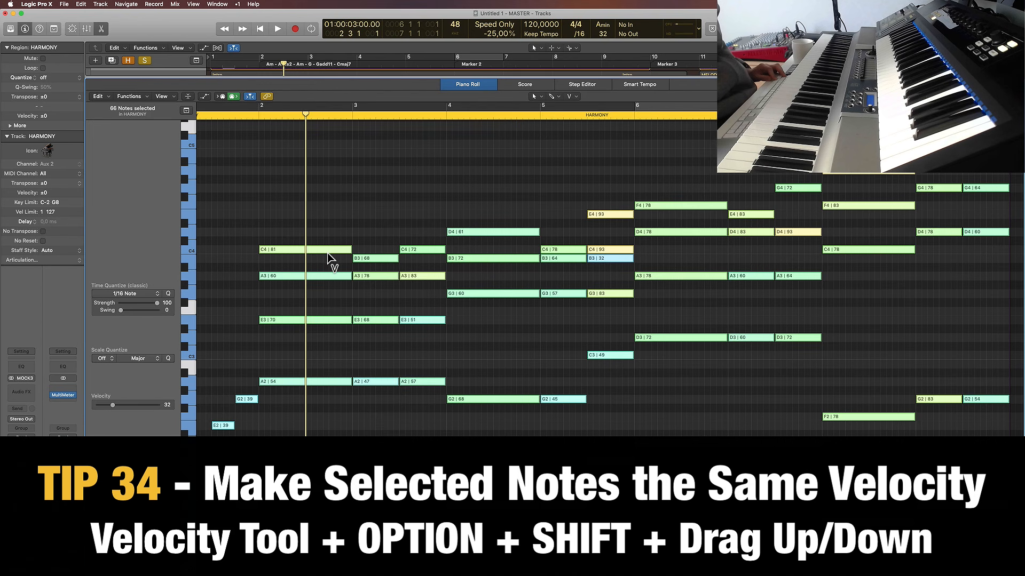
drag(328, 254, 327, 279)
click(584, 356)
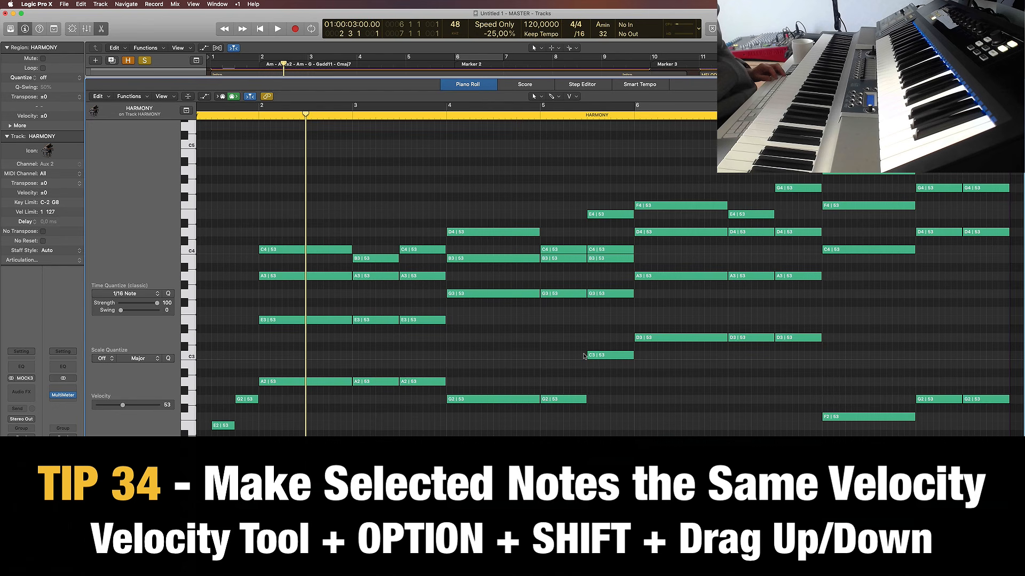
key(super+z)
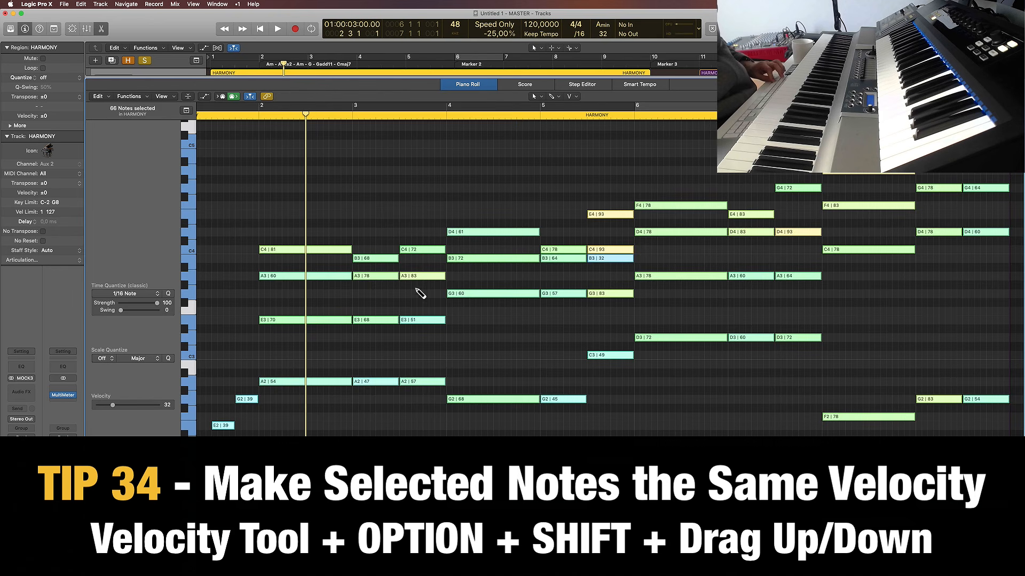
click(401, 197)
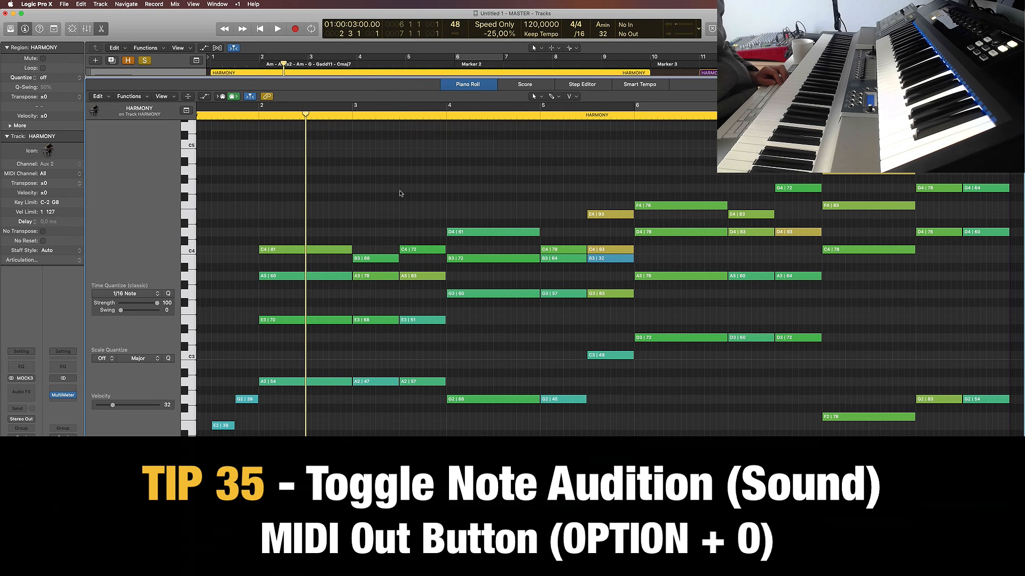
Step: Audition the bar 2 C4 note, the bar 3 B3 note and a test note created above bar 3, and undo that note
click(323, 252)
click(363, 258)
right_click(367, 197)
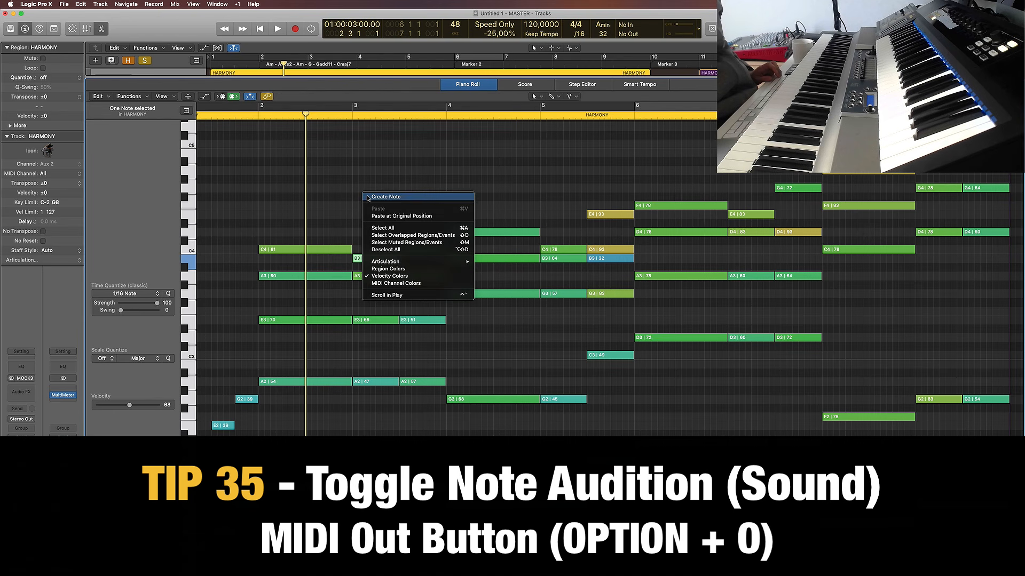
click(367, 198)
key(super+z)
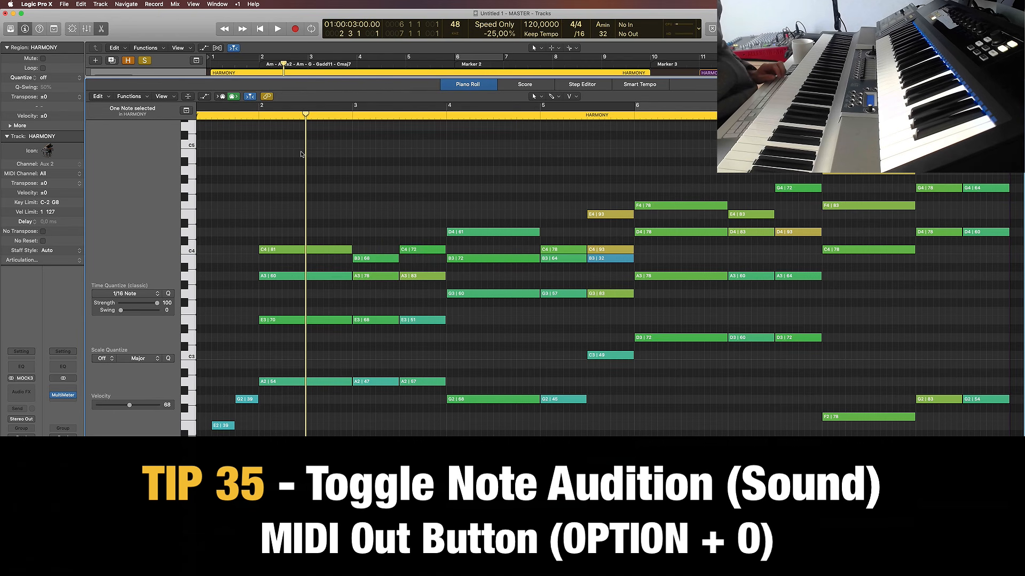
Step: Turn MIDI Out off and select several notes in bars 2 and 3 one by one to check note audition
click(233, 97)
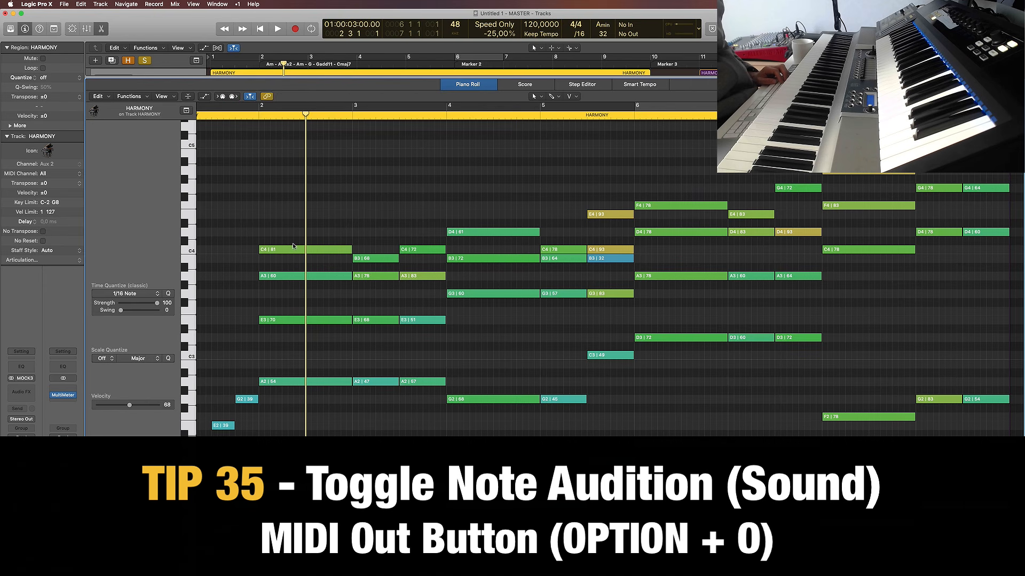
click(293, 249)
click(306, 276)
click(369, 277)
click(403, 276)
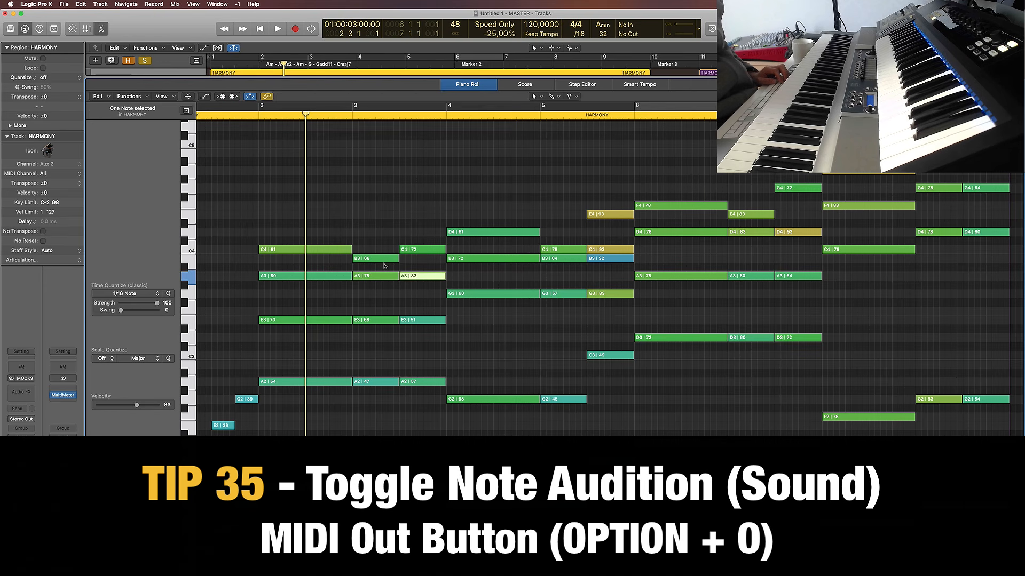
click(383, 259)
click(315, 249)
click(324, 320)
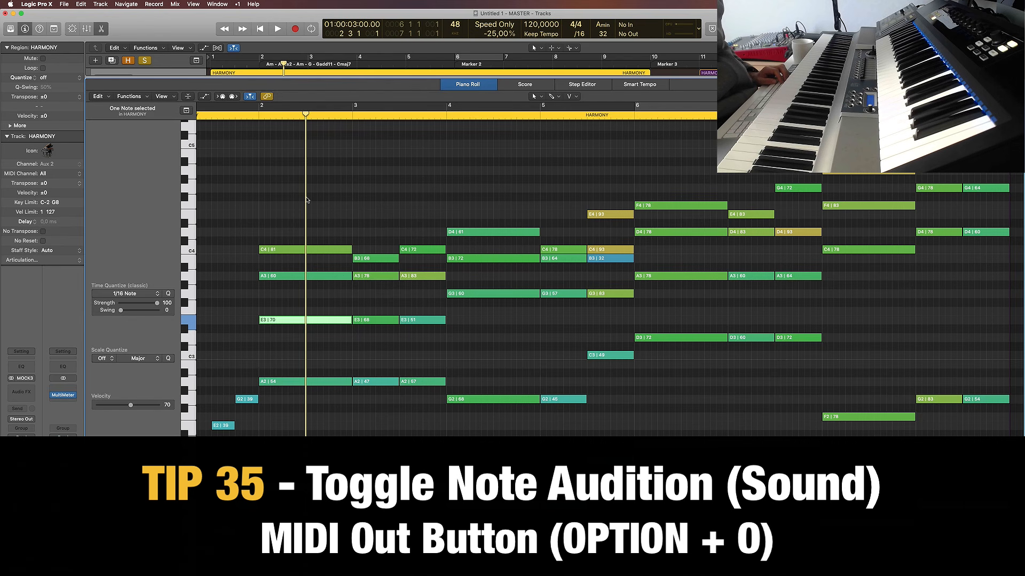
click(302, 229)
Step: Turn MIDI Out back on and audition the C4, A3 and B3 notes in bars 2 and 3
key(alt+0)
click(318, 250)
click(323, 282)
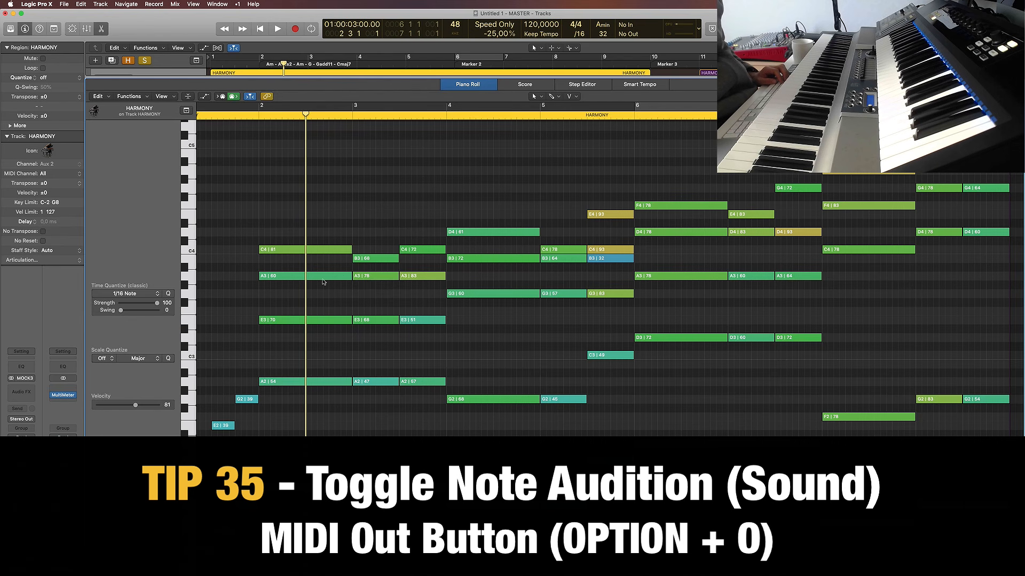
click(322, 277)
click(370, 275)
click(372, 265)
click(372, 259)
click(327, 191)
Step: Toggle MIDI Out off and back on
key(alt+0)
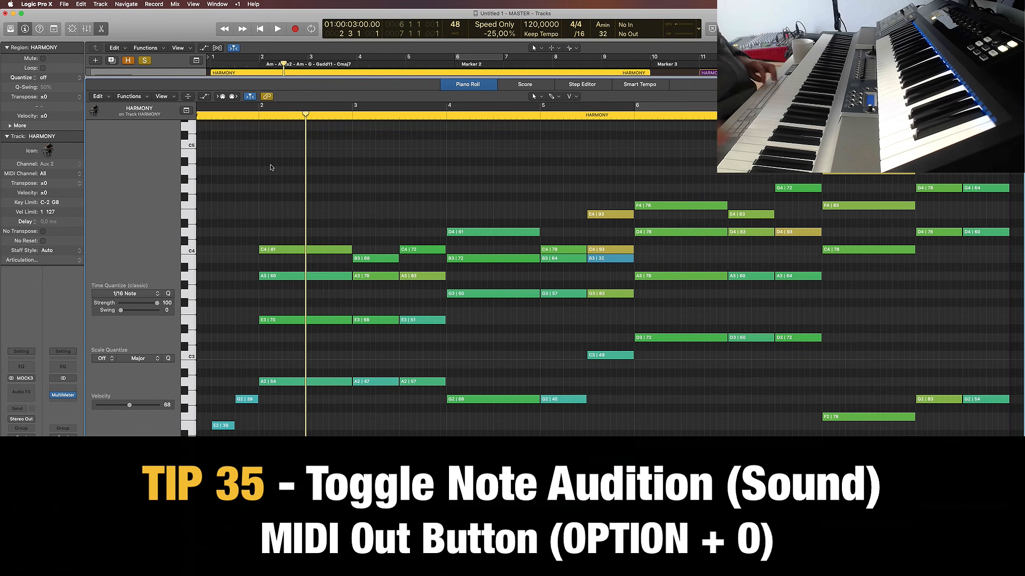
key(alt+0)
key(alt+o)
key(alt+o)
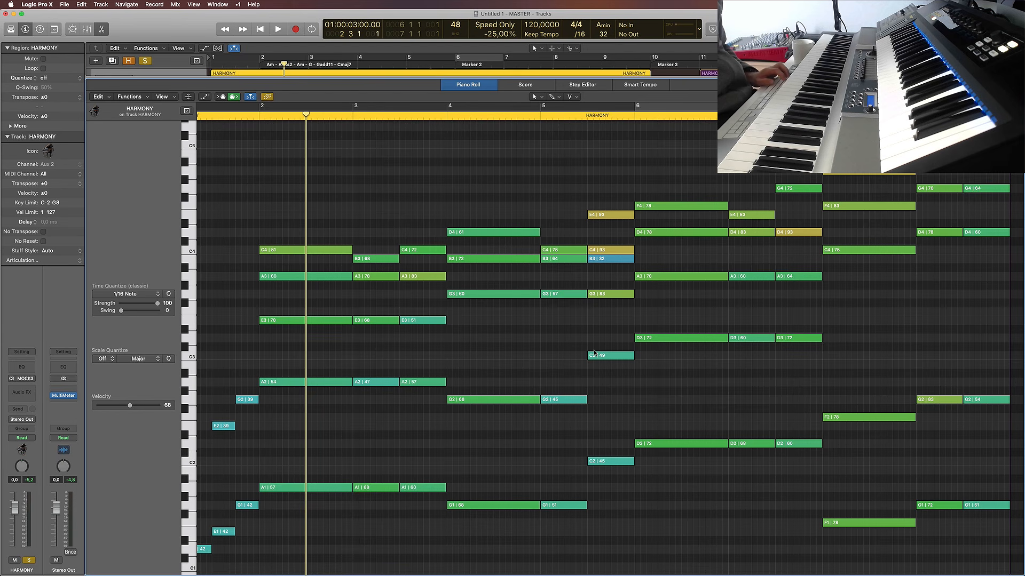
Step: Select all notes in the HARMONY region, and deselect them
key(super+a)
click(510, 349)
key(super+a)
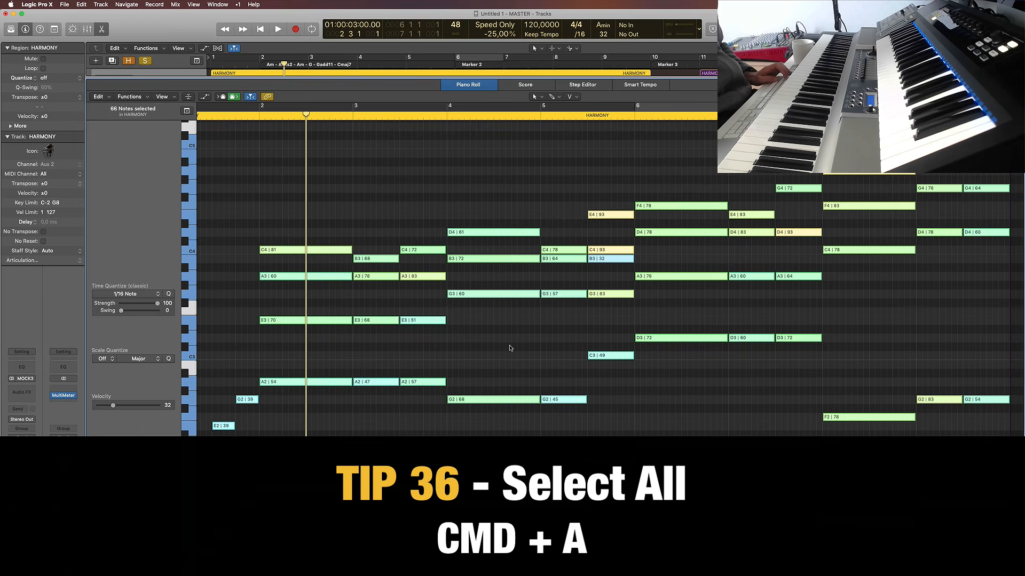
click(510, 347)
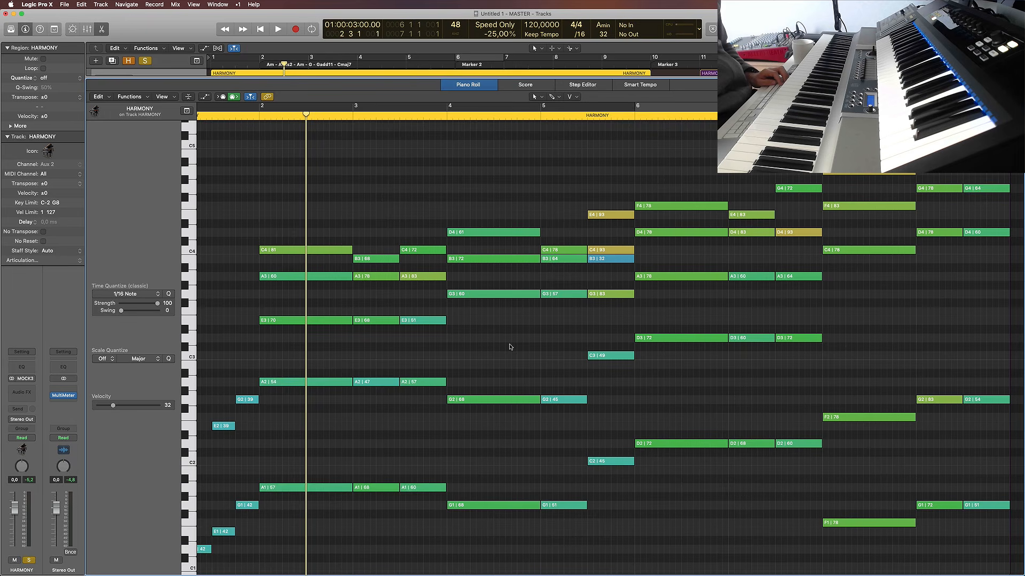
Step: Select the five upper C4, B3 and D4 notes across bars 2 to 4, invert the selection, and deselect everything
drag(282, 222, 489, 258)
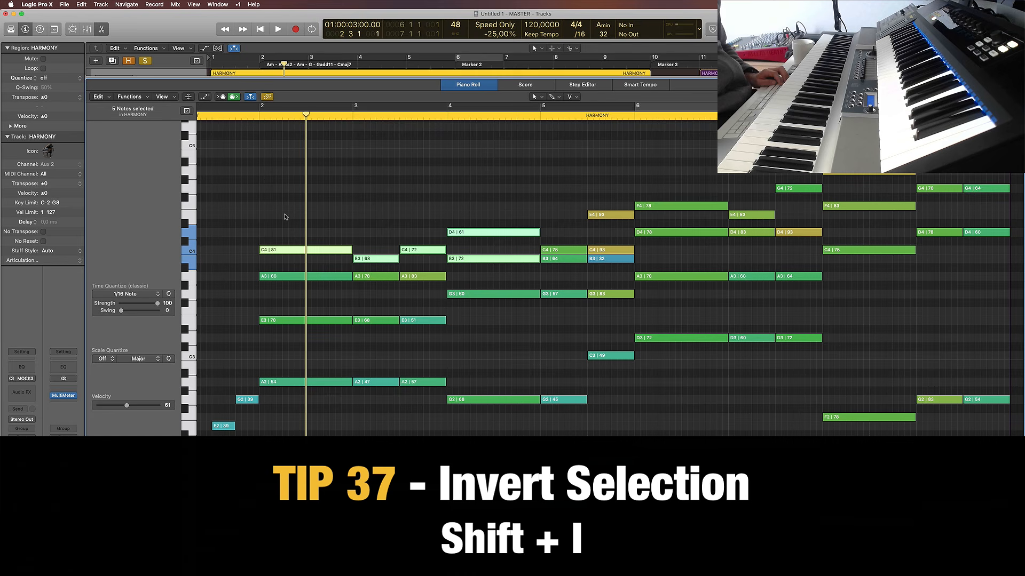
key(shift+i)
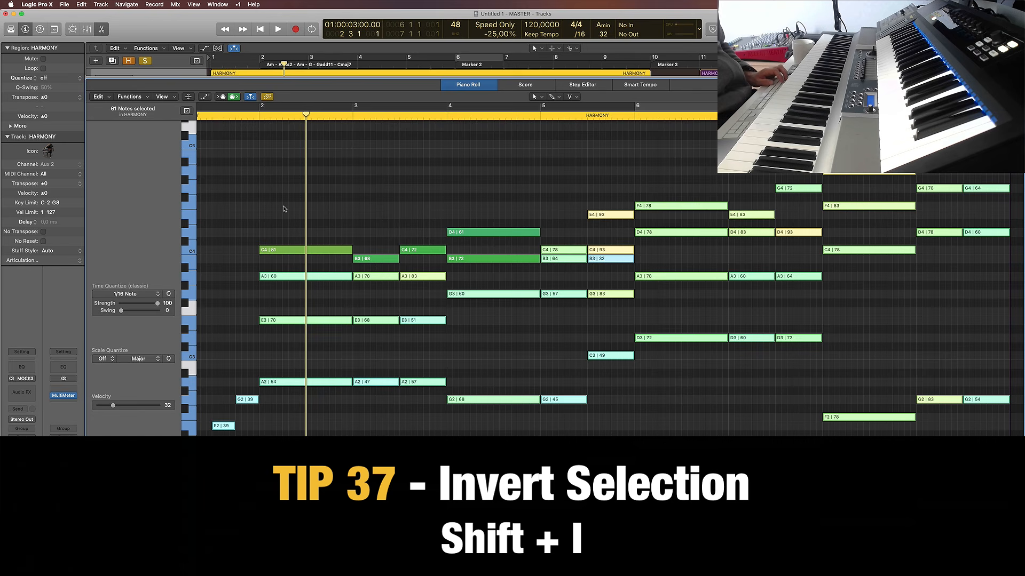
click(283, 210)
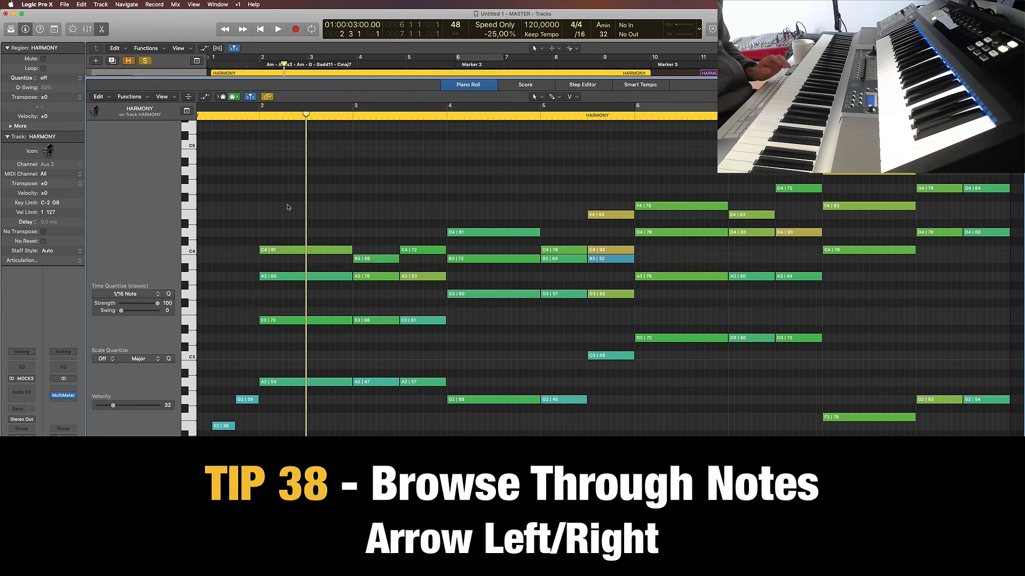
Step: Select the C4 note at the start of bar 2, and move the selection back and forth through the neighbouring notes one at a time
click(286, 249)
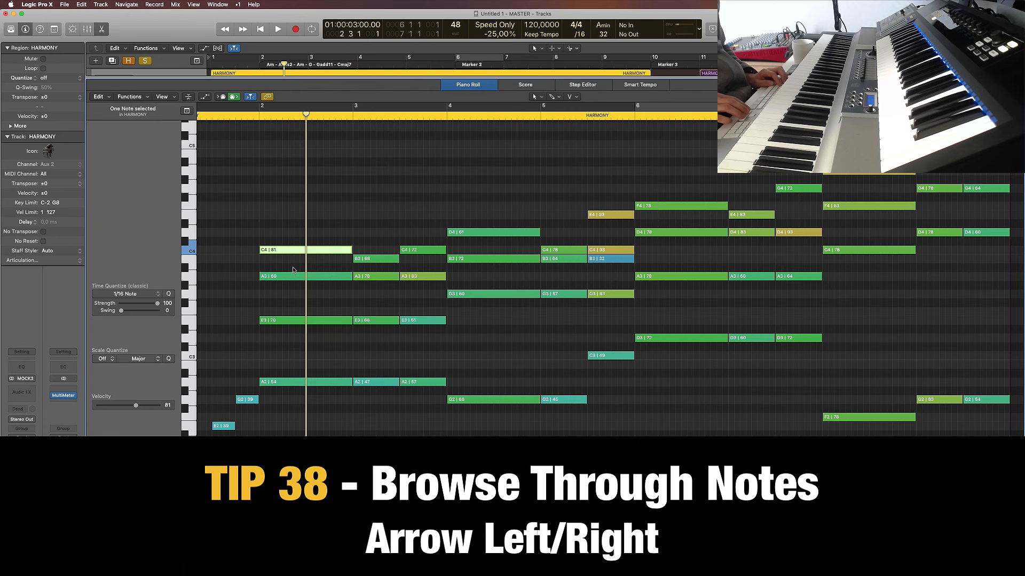
key(Right)
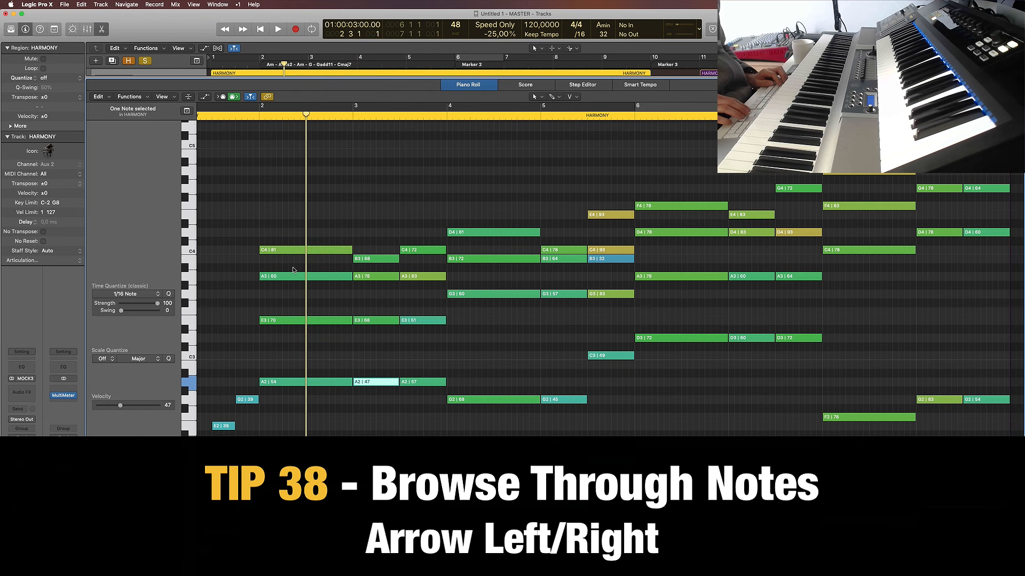
key(Left)
key(Left)
key(Left)
key(Right)
key(Right)
key(Right)
key(Right)
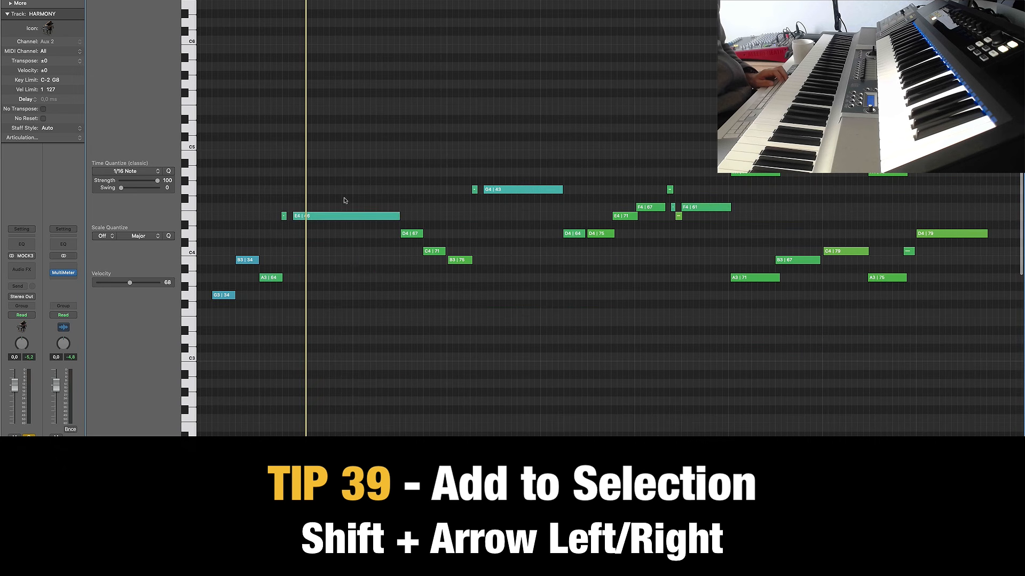
Step: Select the long E4 note in bar 2, extend the selection to the following D4, C4 and B3 notes, and deselect them
click(340, 216)
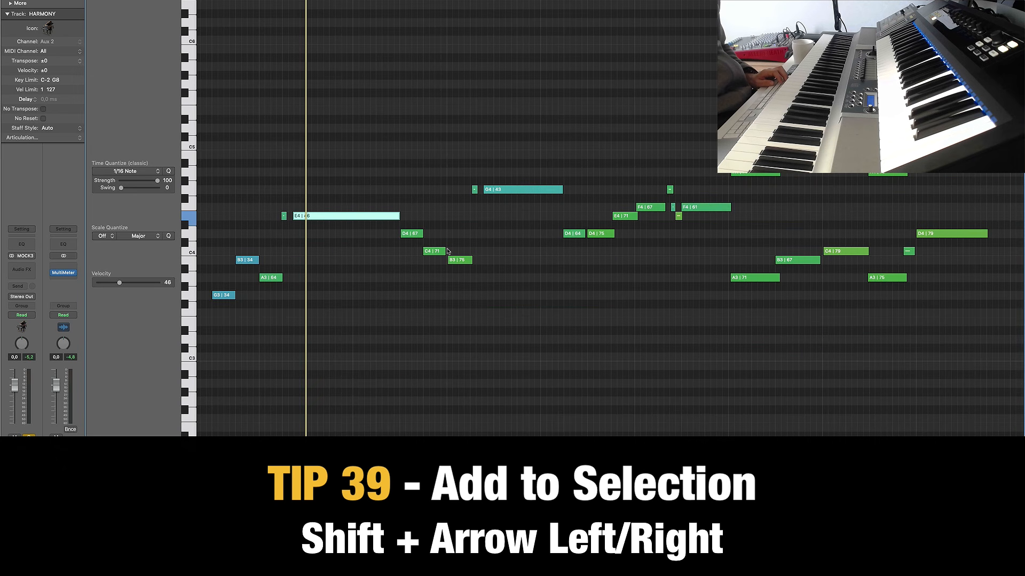
key(shift+Right)
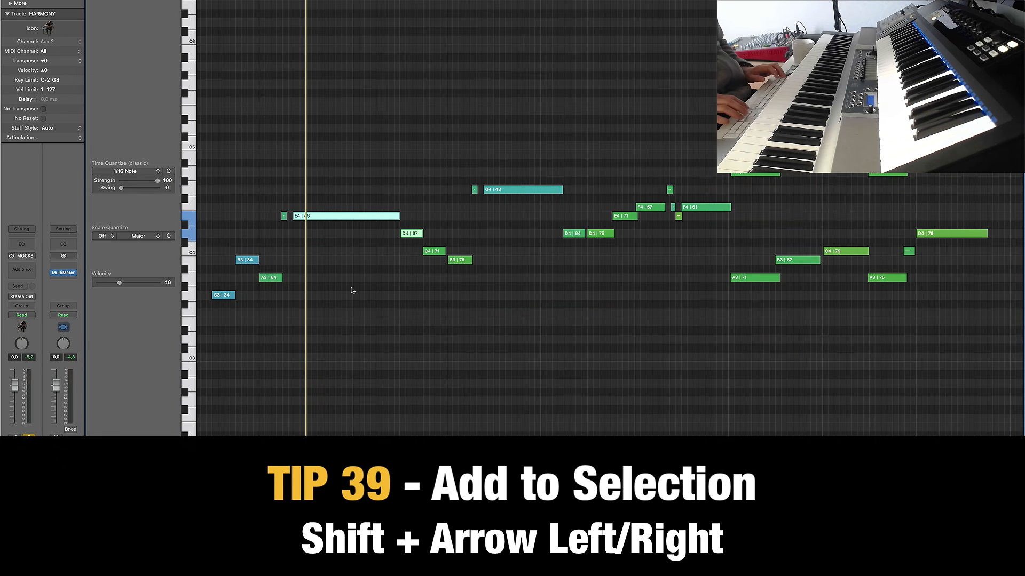
key(shift+Right)
key(shift+Right)
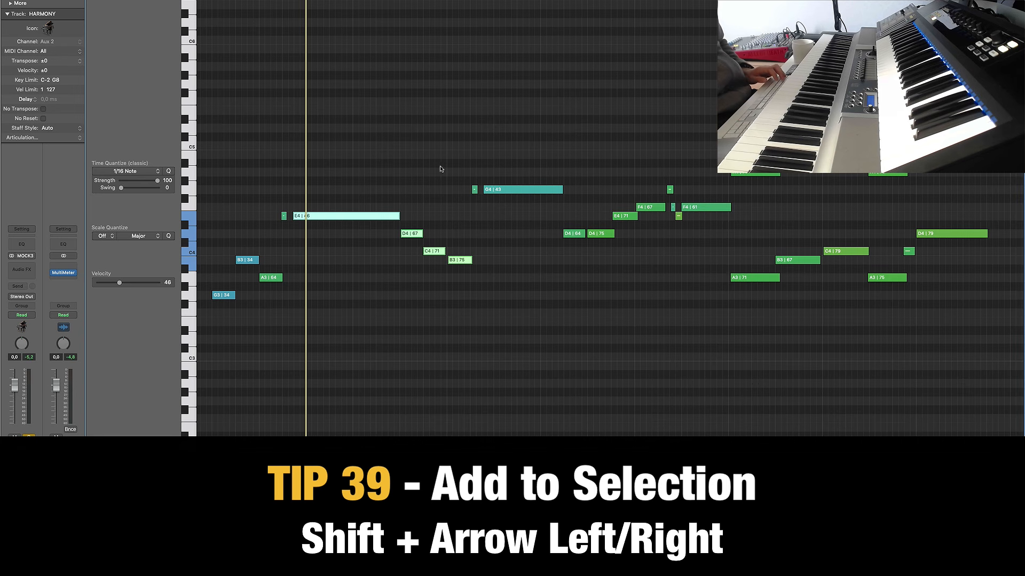
click(322, 183)
Step: Select the long E4 note again, extend the selection back to the opening G3 and forward to B3, and deselect everything
key(Right)
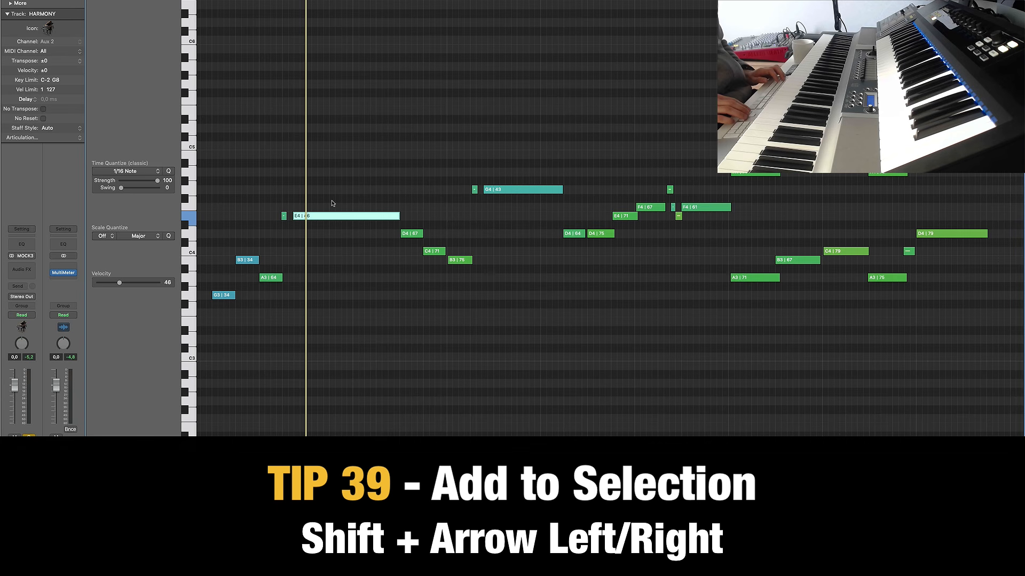
key(shift+Left)
key(shift+Left)
key(shift+Left)
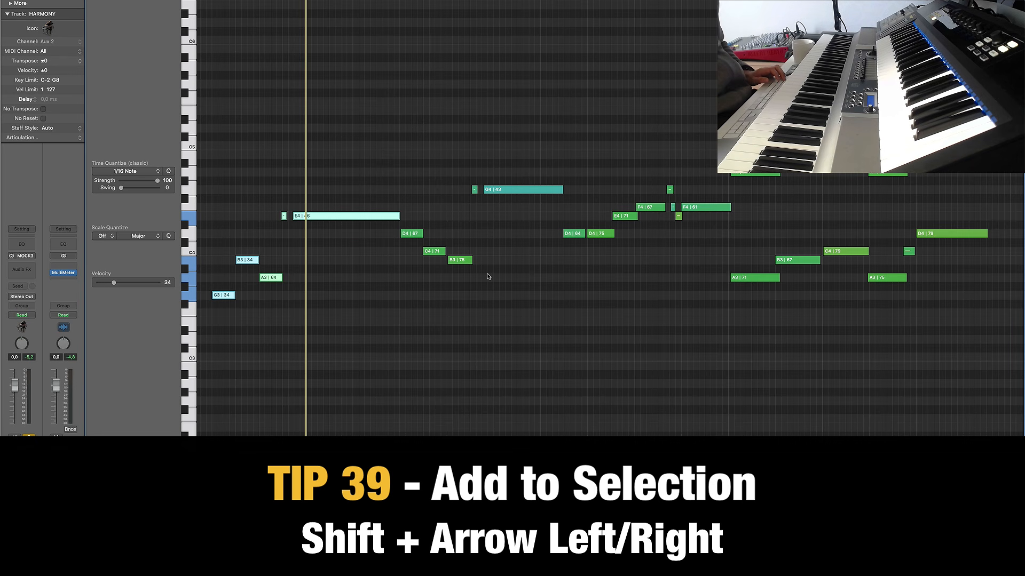
key(shift+Right)
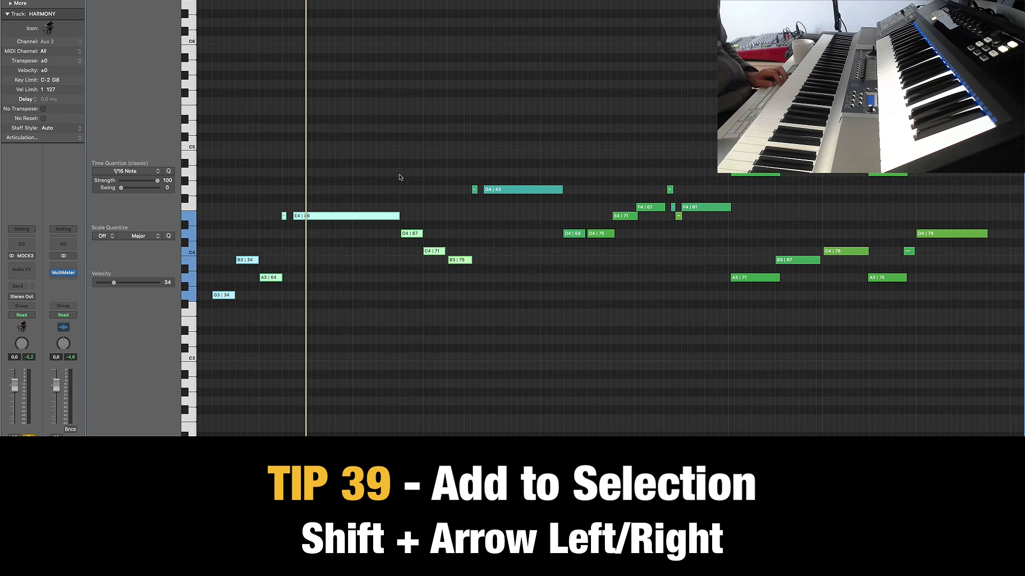
click(401, 134)
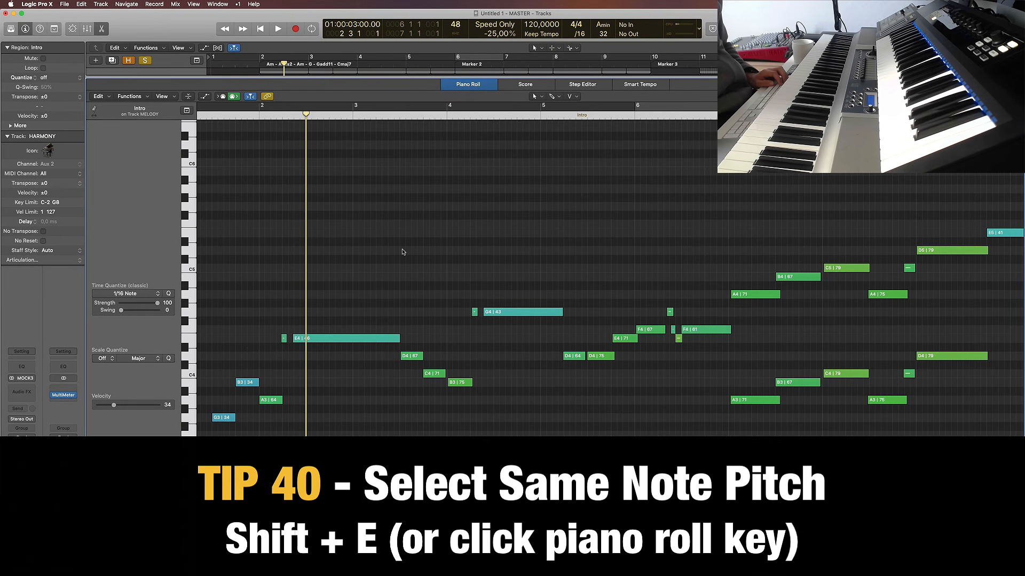
Step: Open the HARMONY region in the Piano Roll instead of the Intro region, and select and deselect all its notes
key(p)
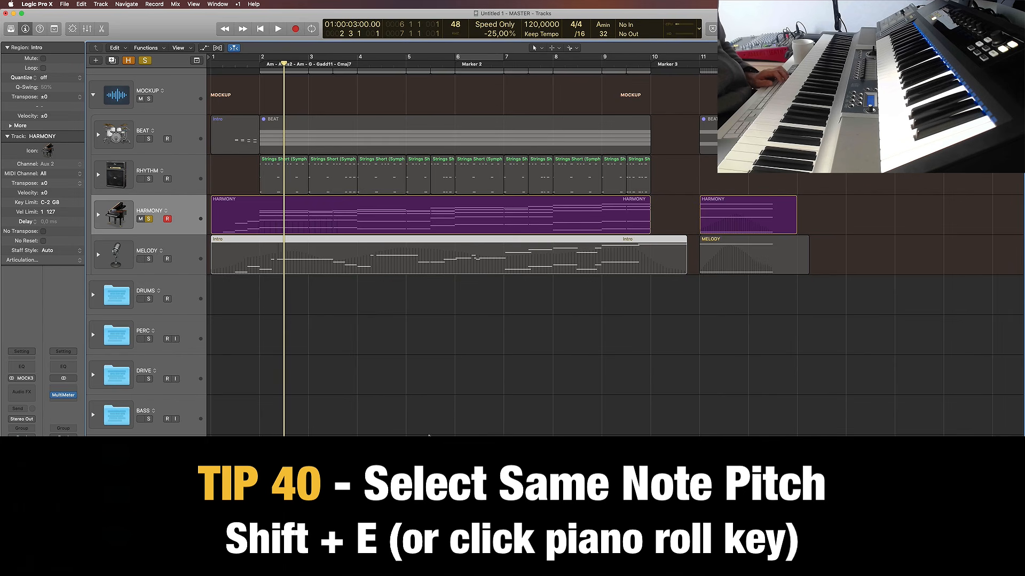
click(399, 299)
click(380, 208)
key(p)
key(super+a)
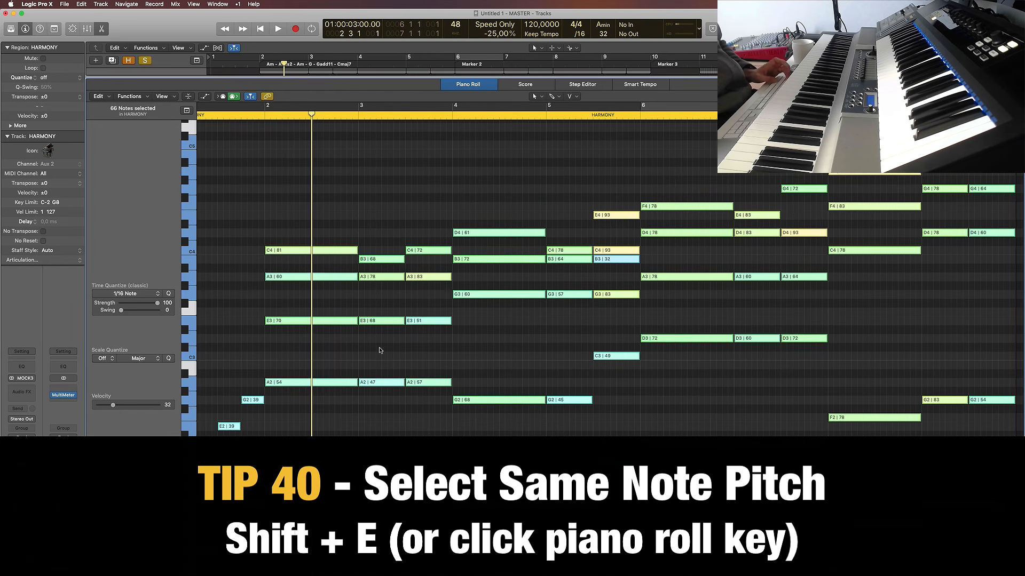
scroll(382, 351, left, 1)
click(543, 333)
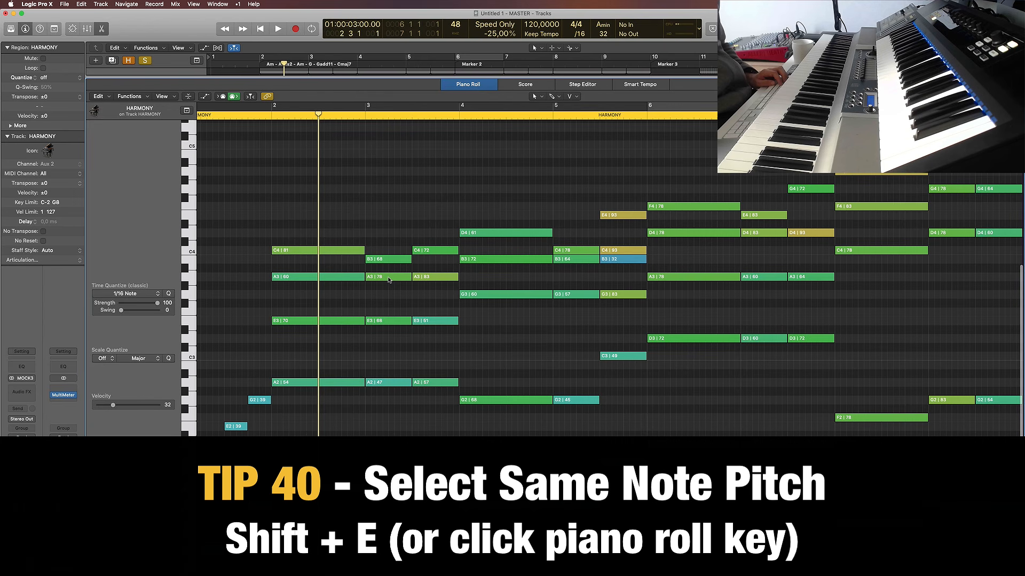
Step: Select the A3 note at bar 2 and extend the selection to every note of the same pitch, and clear the selection
click(334, 278)
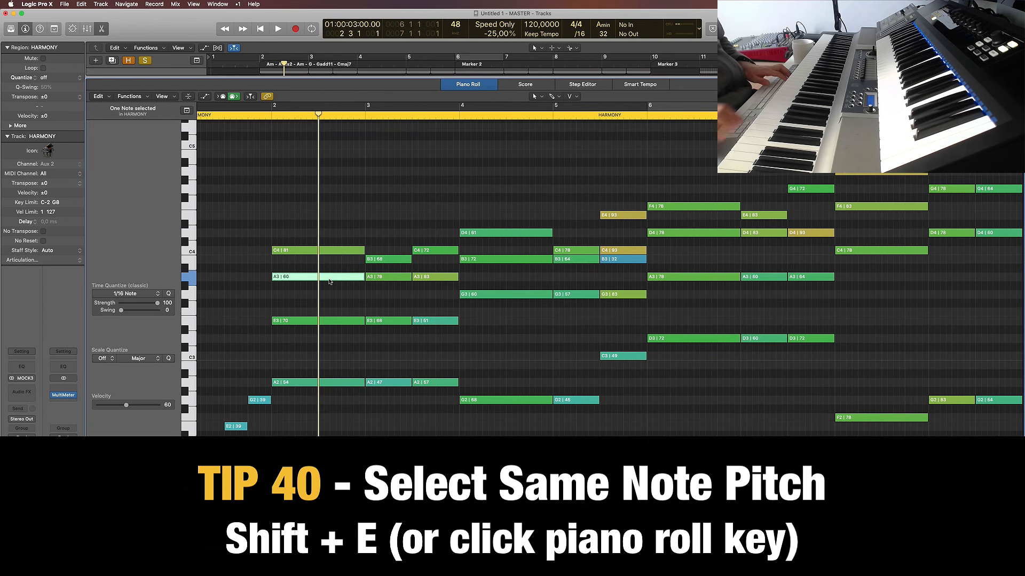
key(shift+e)
scroll(652, 287, right, 10)
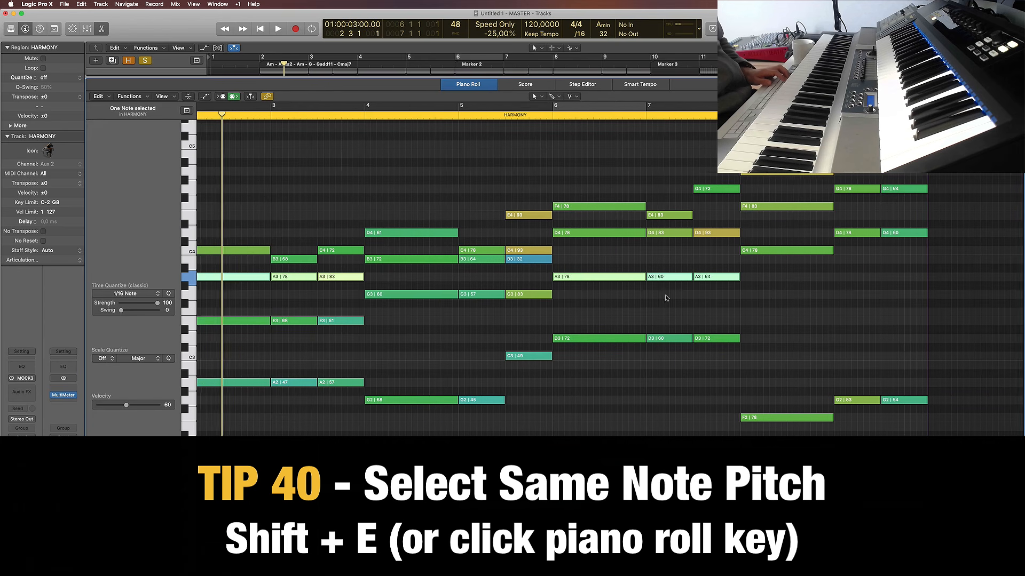
scroll(569, 312, left, 10)
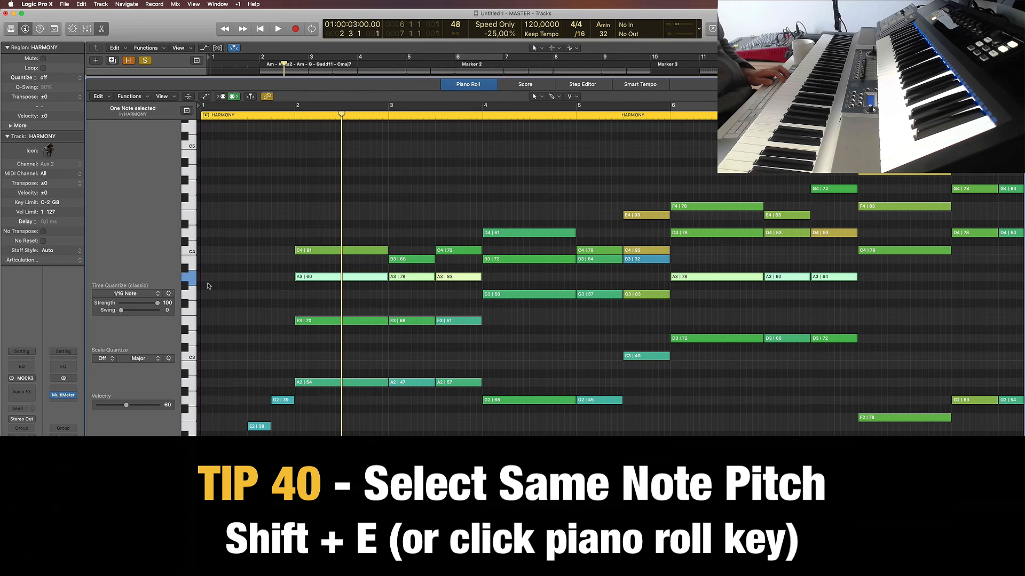
click(213, 286)
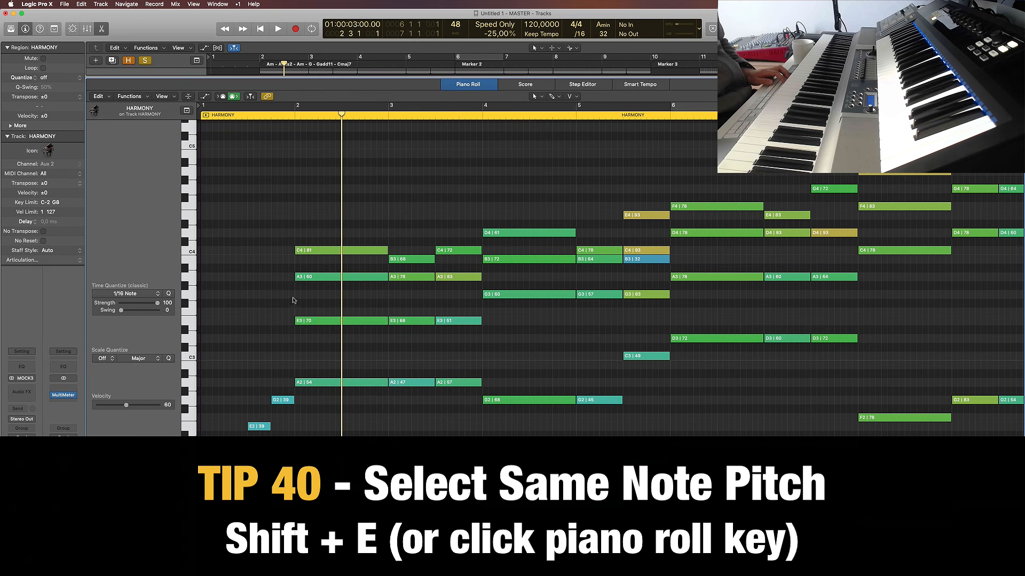
Step: Select all A3 notes from the piano keyboard and deselect them, and select and deselect the single A3 note at bar 2
click(188, 277)
click(247, 288)
click(356, 276)
click(465, 297)
Step: Repeat the same-pitch selection from the A3 note at bar 2, and deselect the A3 notes
scroll(416, 288, down, 3)
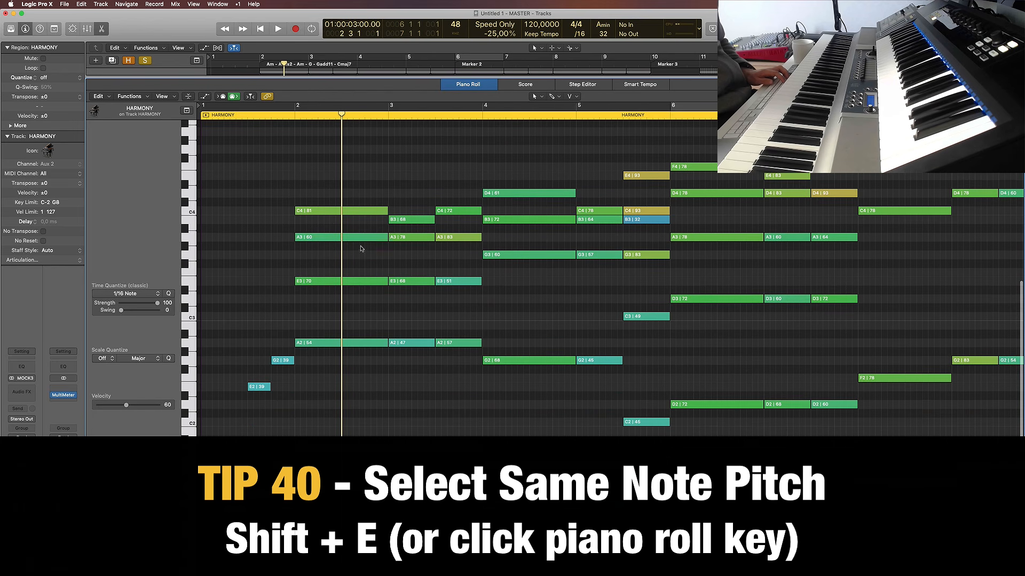
click(357, 237)
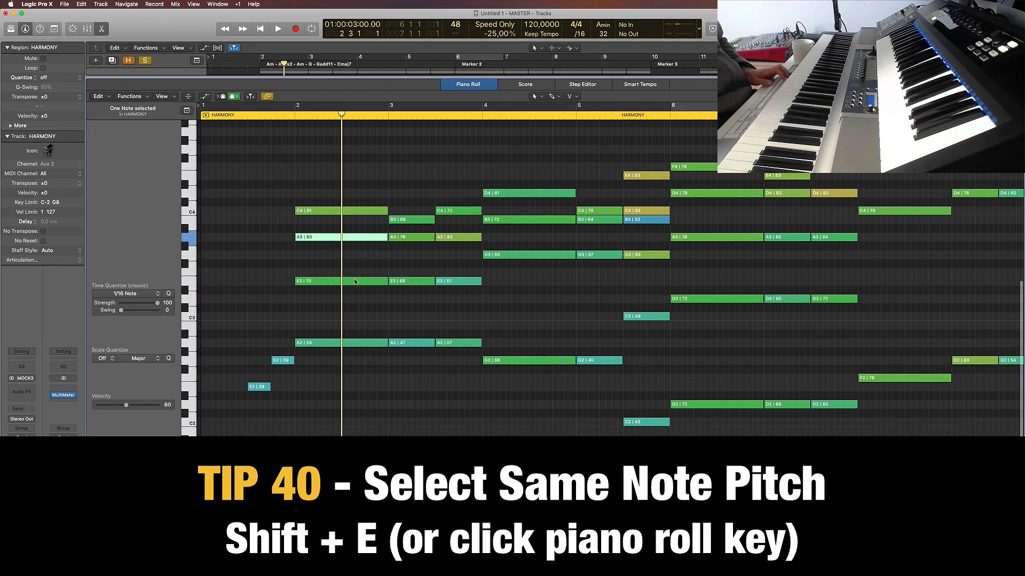
key(shift+e)
click(258, 256)
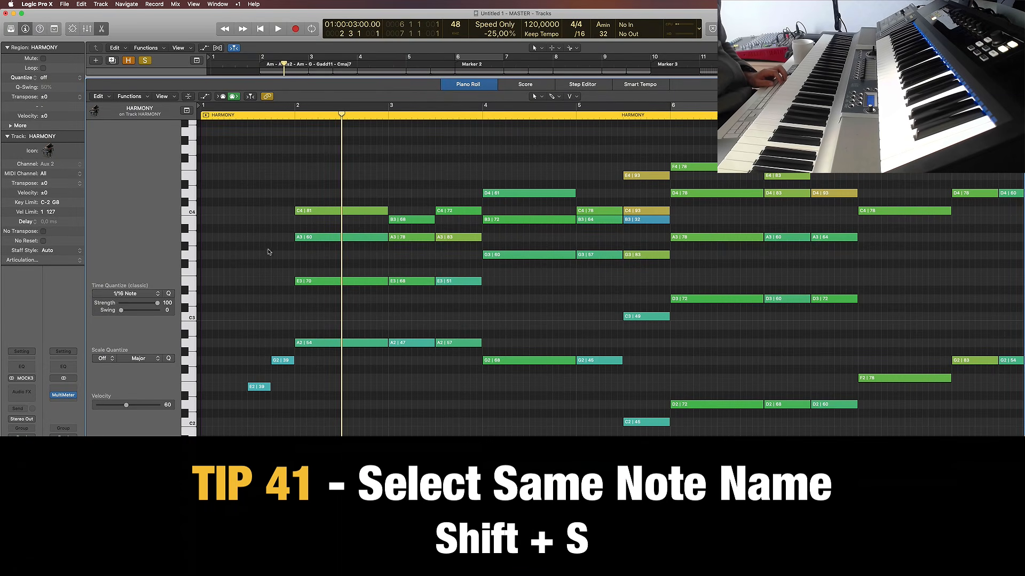
Step: Select the A3 note at bar 2 and extend the selection to all A notes in every octave
click(325, 240)
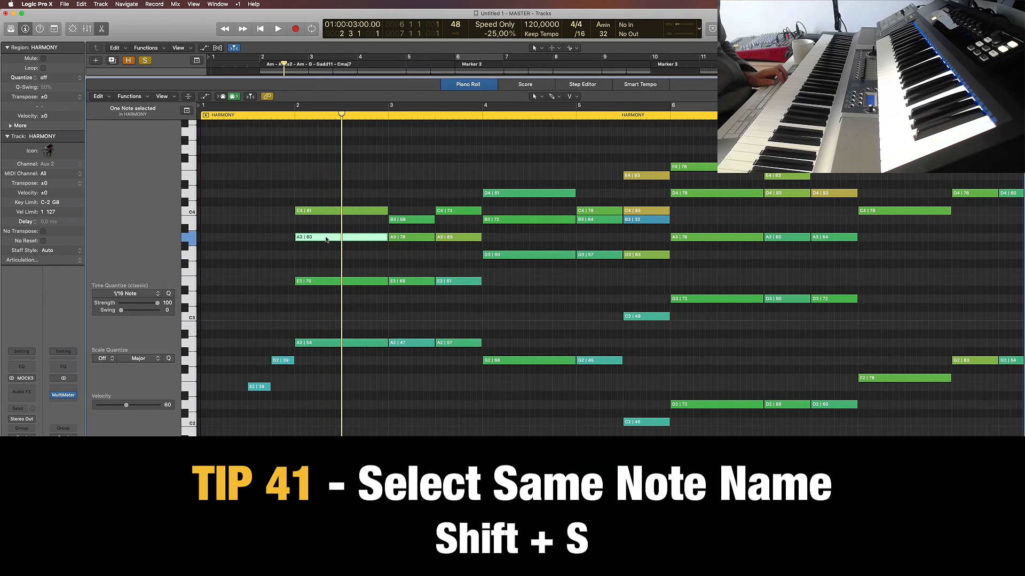
key(shift+s)
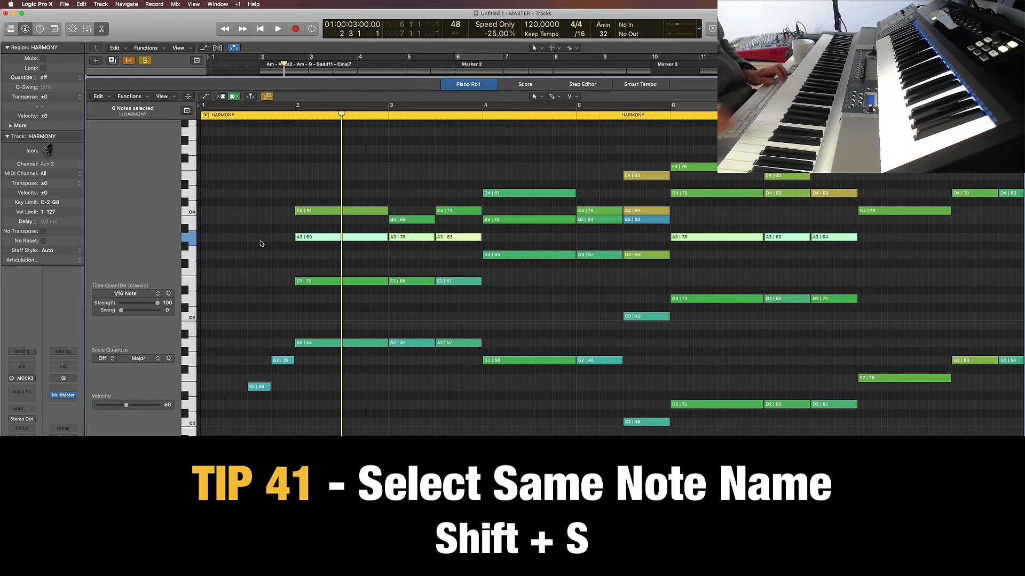
key(shift+s)
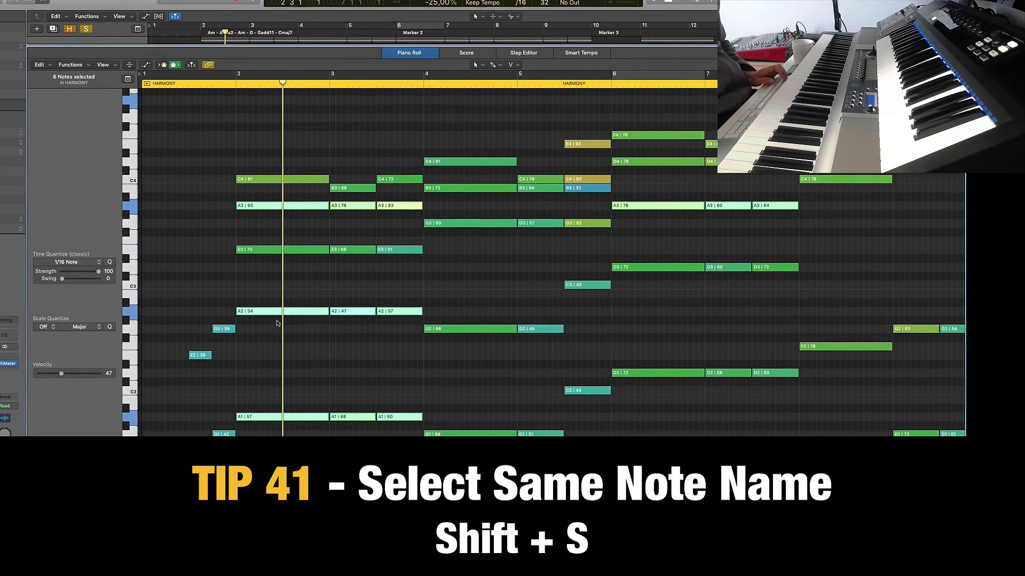
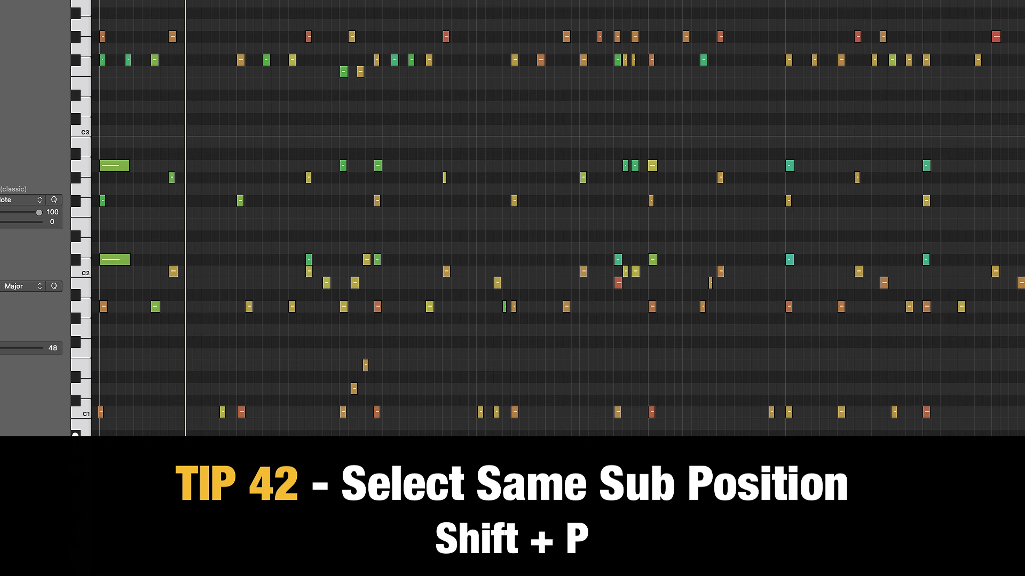
Step: Select the first note of the uppermost row in the drum pattern and all notes with the same subposition, and deselect them
click(102, 36)
key(shift+p)
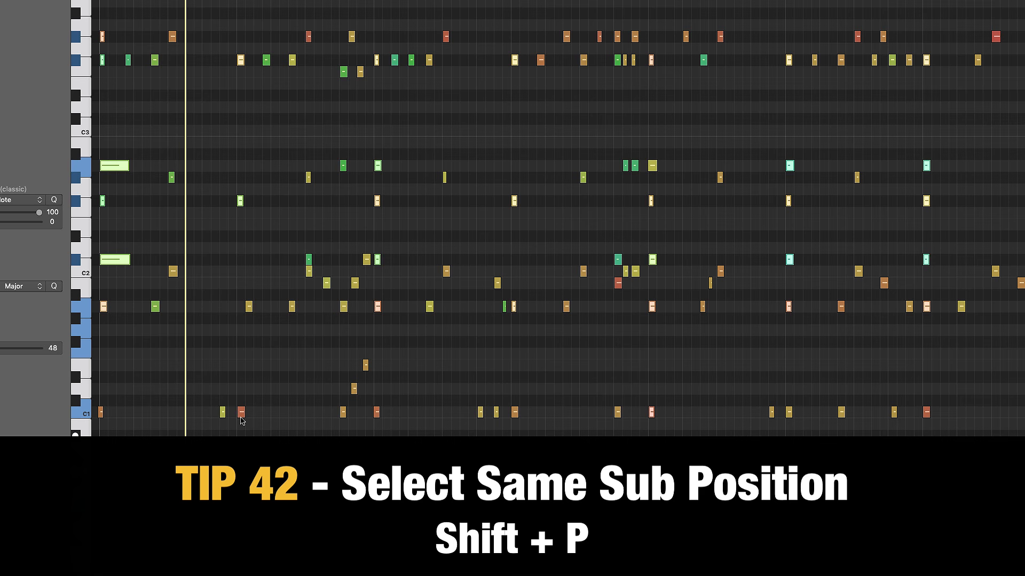
click(302, 385)
Step: Quantize all the drum notes, and select and deselect every note that shares the first uppermost note's subposition
key(super+a)
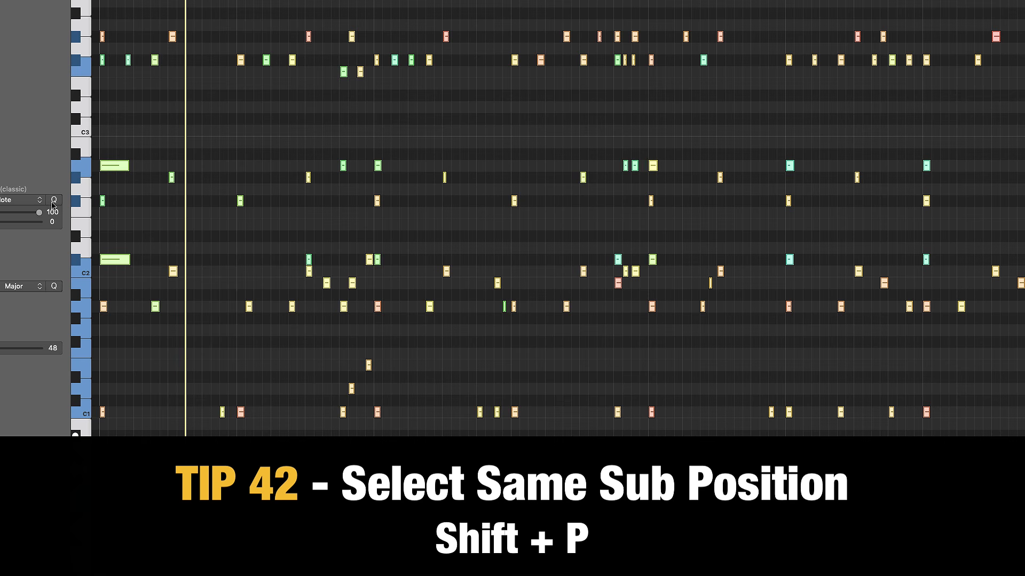
click(128, 57)
click(102, 36)
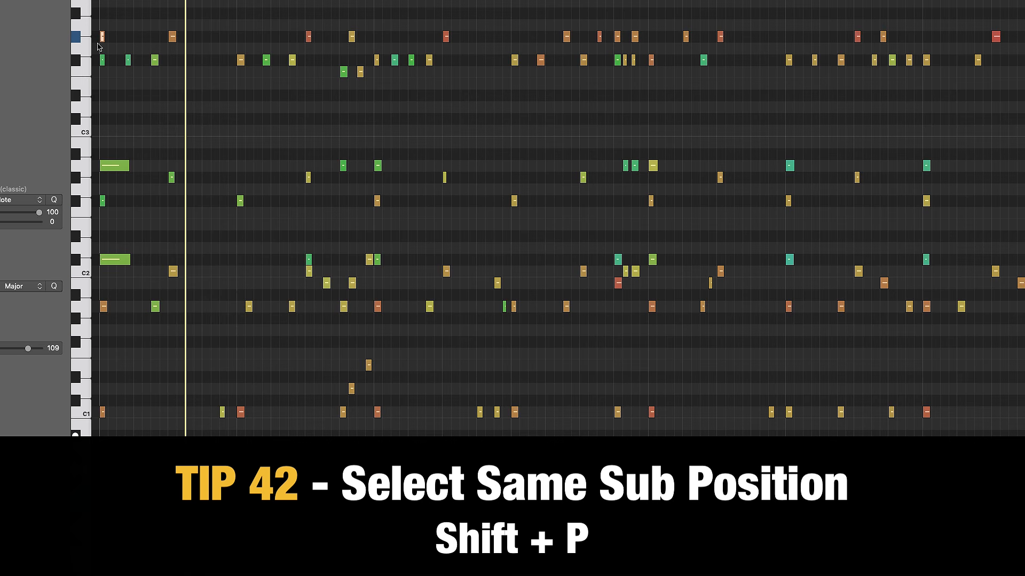
key(shift+p)
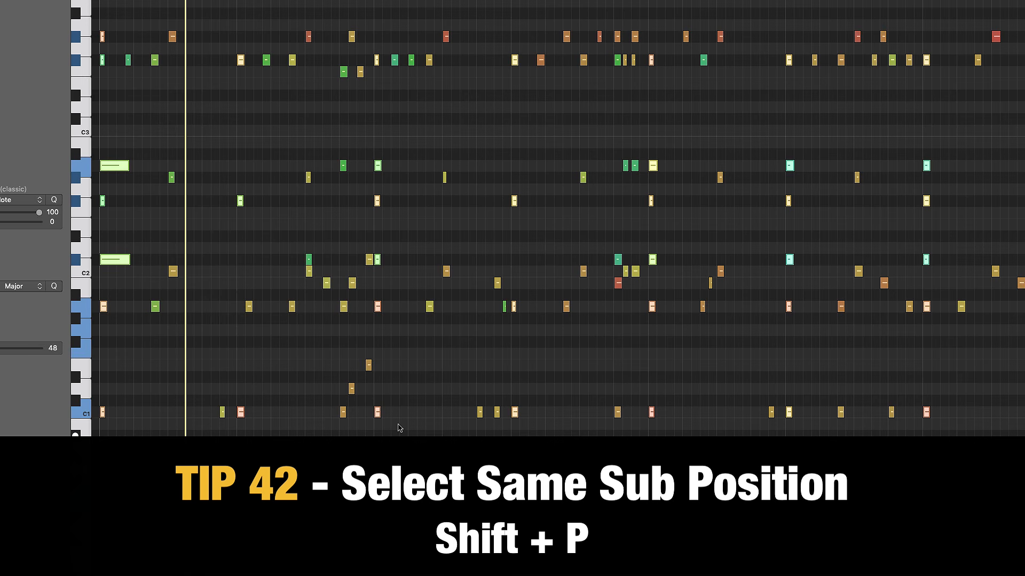
click(442, 373)
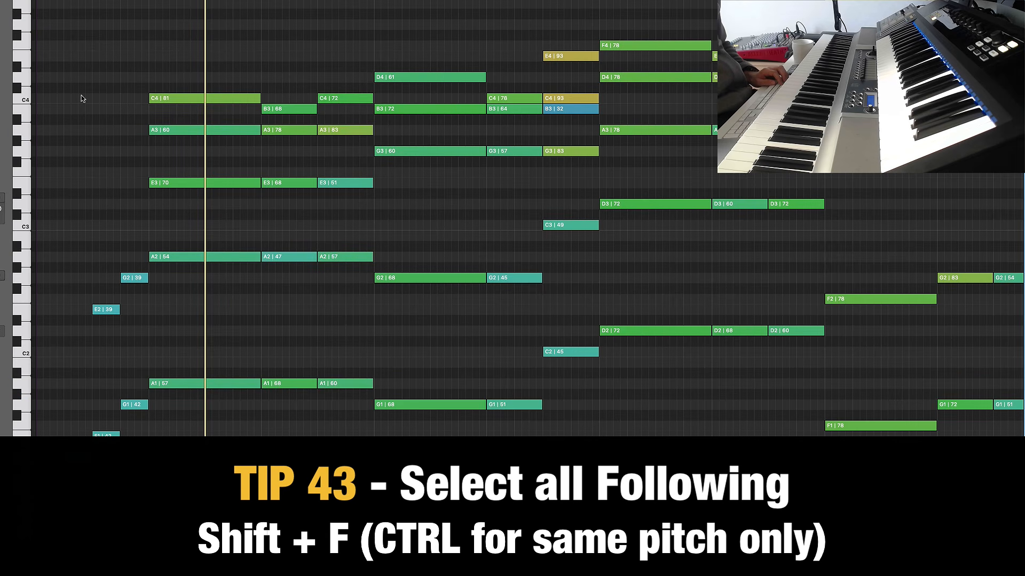
Step: Select the G1 note at bar 4 and all notes following it, and deselect everything
scroll(170, 101, right, 7)
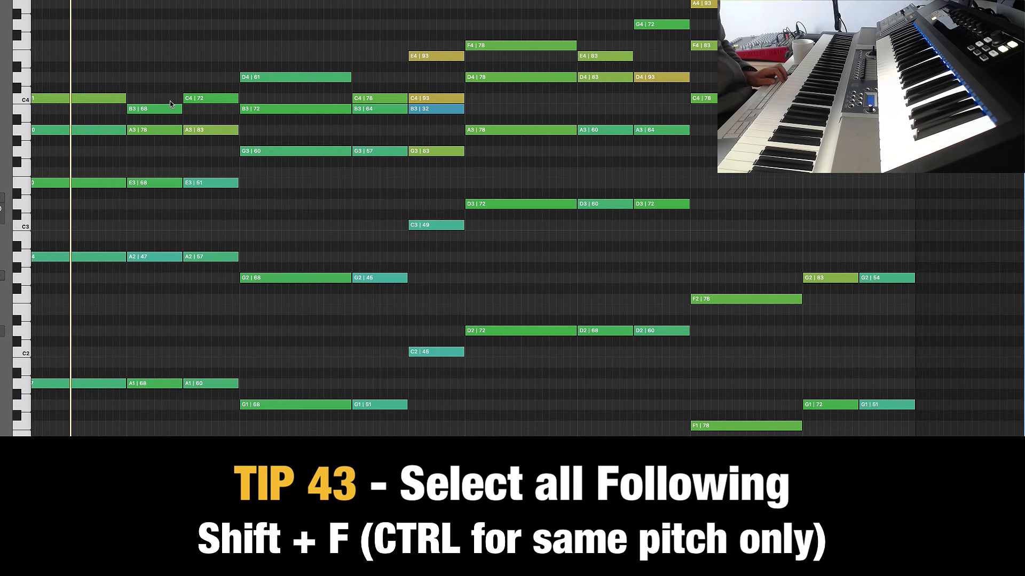
click(206, 405)
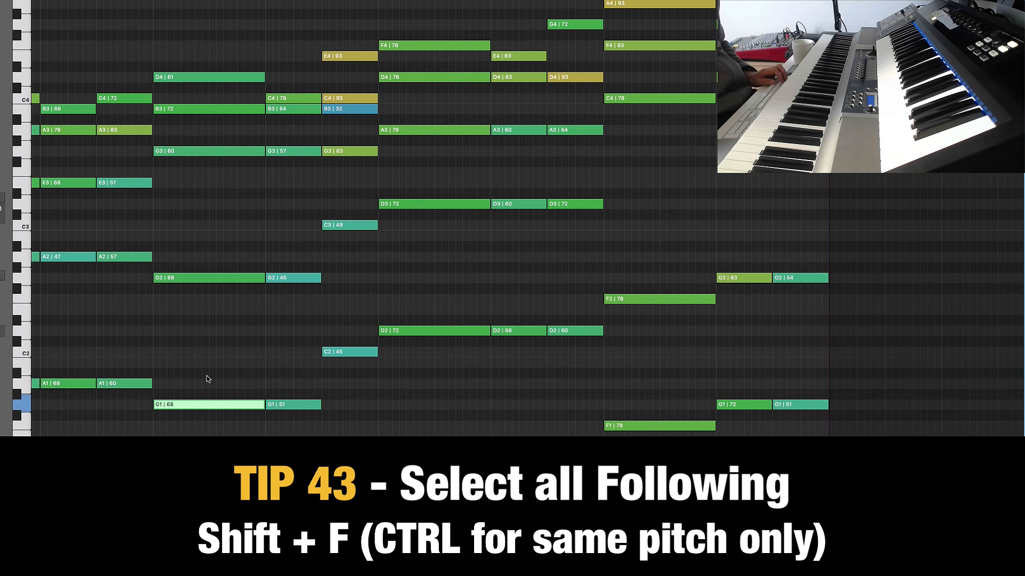
scroll(212, 374, left, 5)
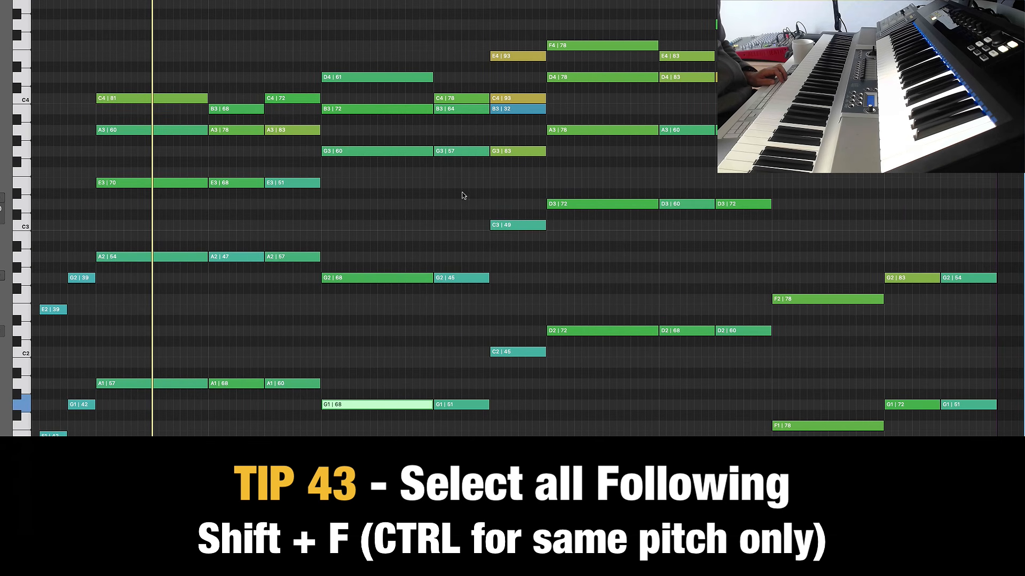
key(shift+f)
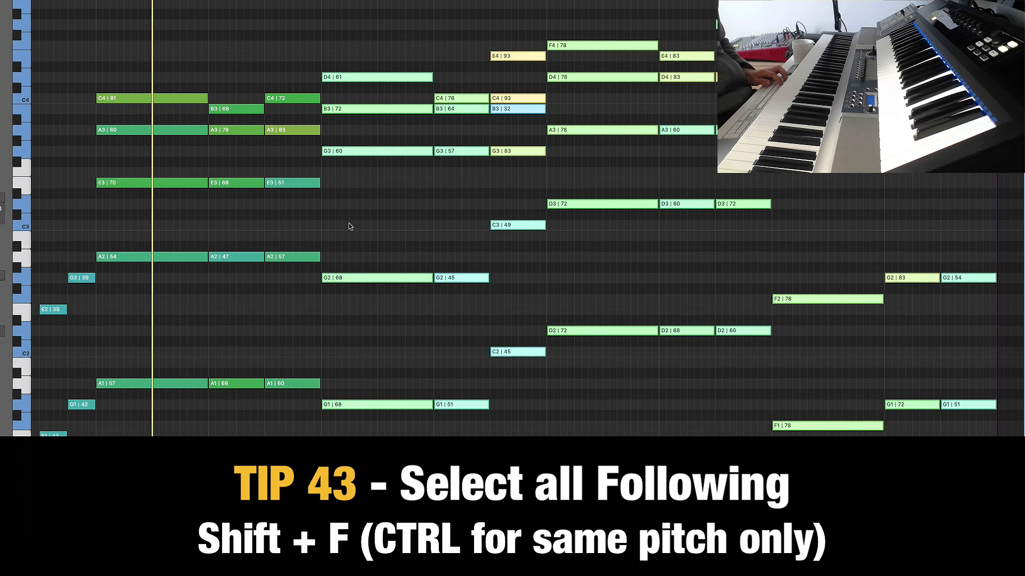
click(408, 228)
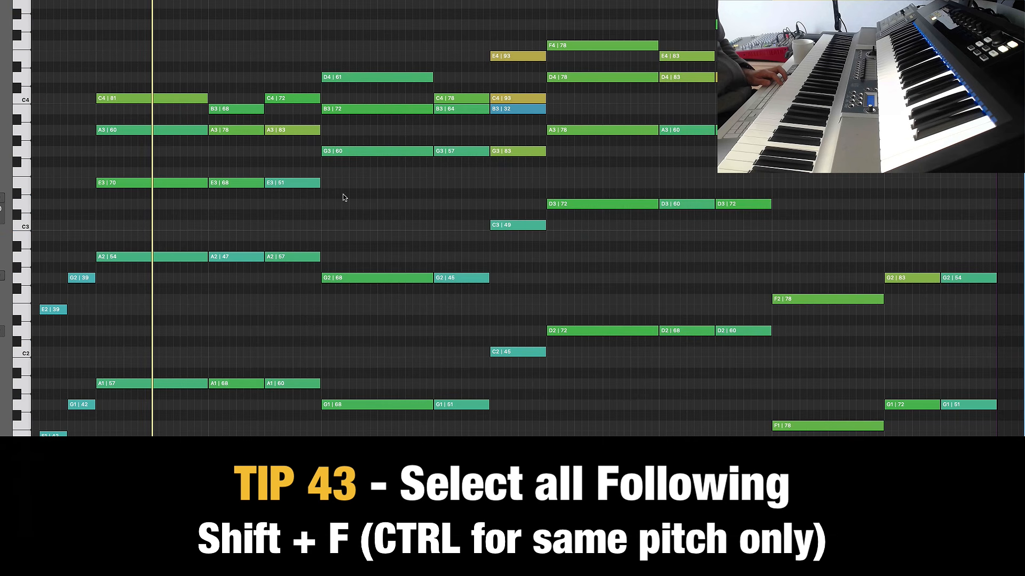
Step: Select the G3 note at bar 4 and all following notes of the same pitch only, and deselect them
click(362, 149)
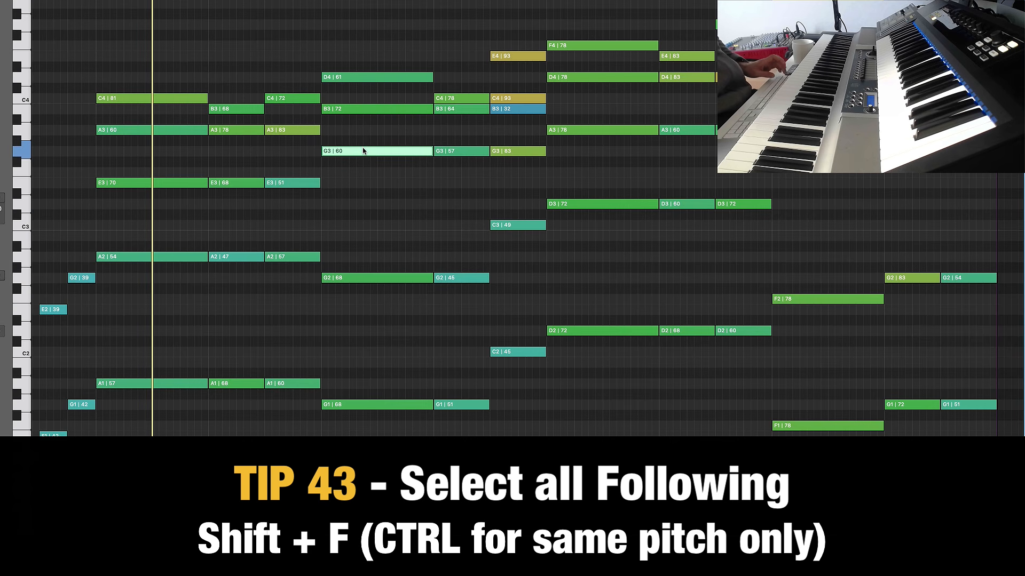
key(ctrl+shift+f)
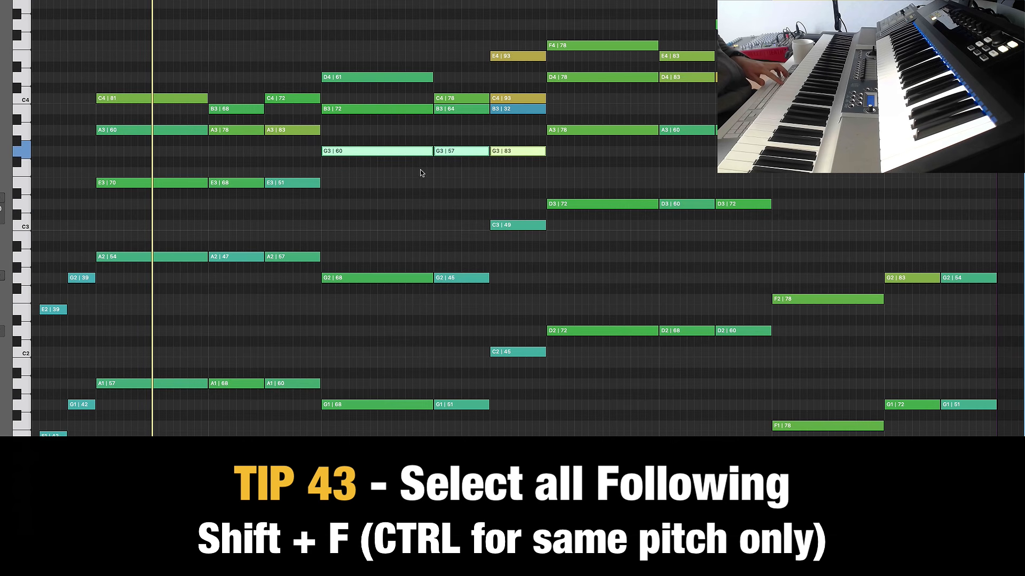
click(459, 200)
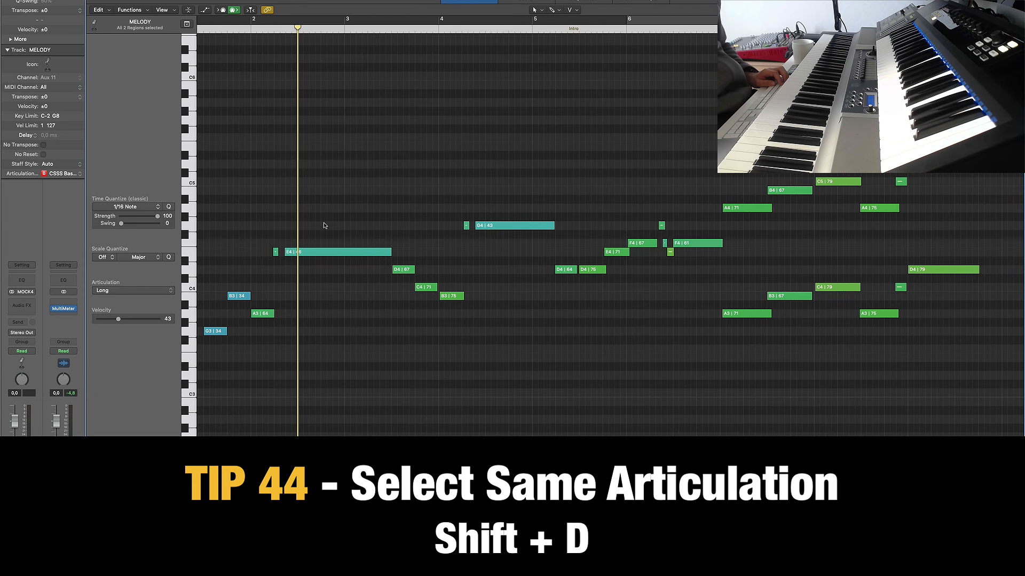
Step: Check the articulation of the long E4 and G4 melody notes, and view the articulation options for the G4 note
click(324, 252)
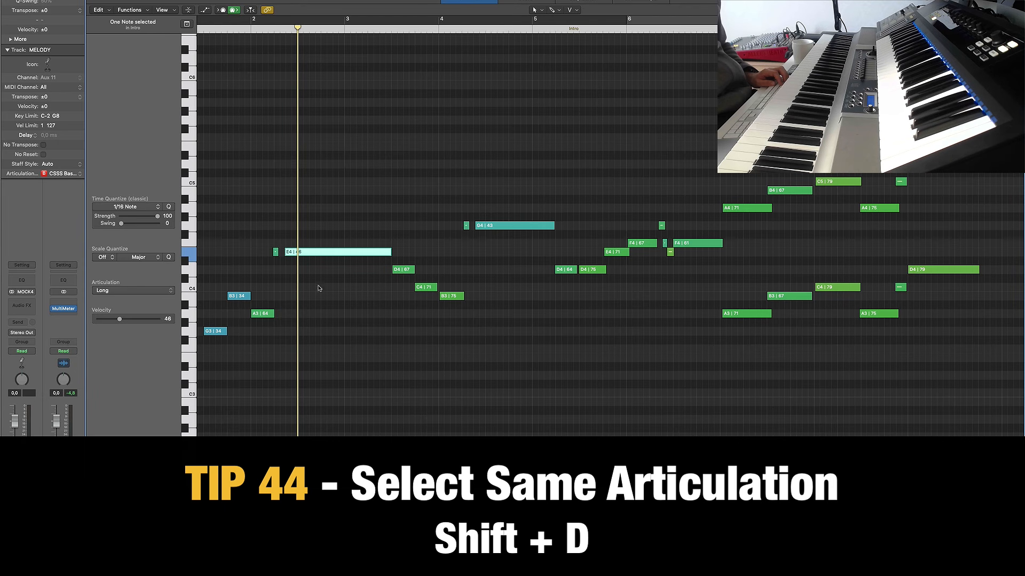
click(455, 324)
click(451, 297)
click(365, 305)
click(315, 253)
click(519, 226)
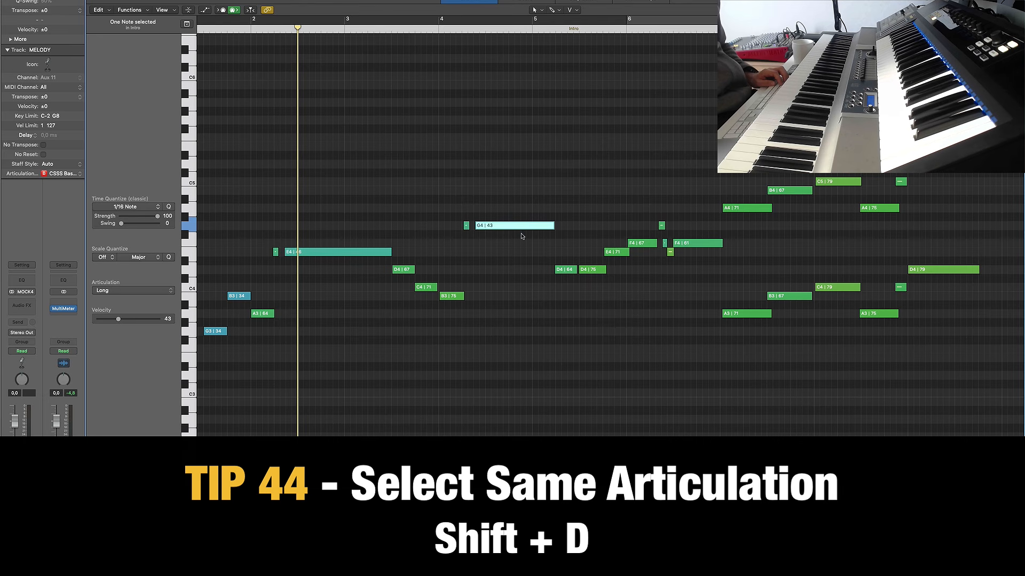
click(158, 292)
click(126, 293)
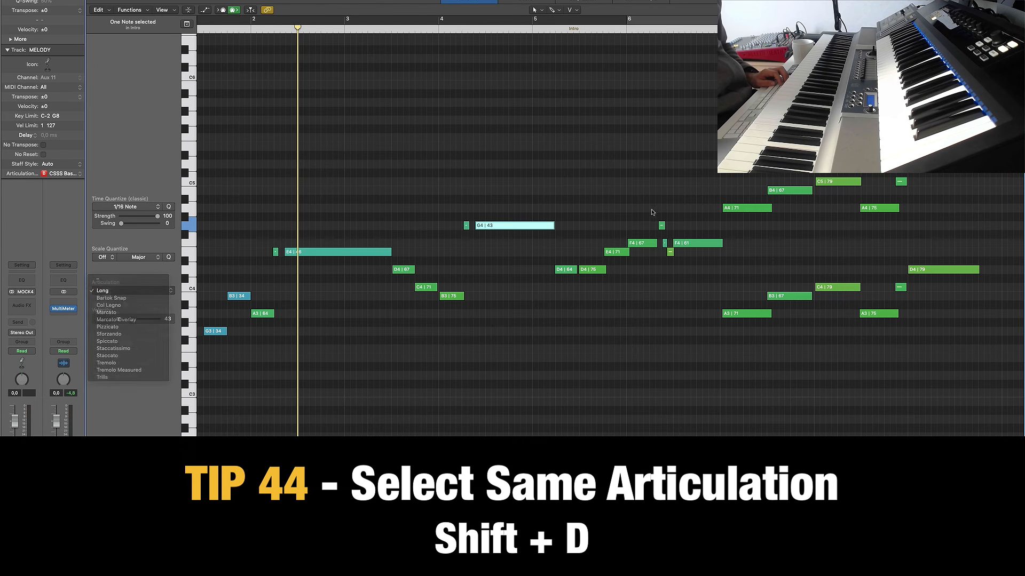
click(461, 129)
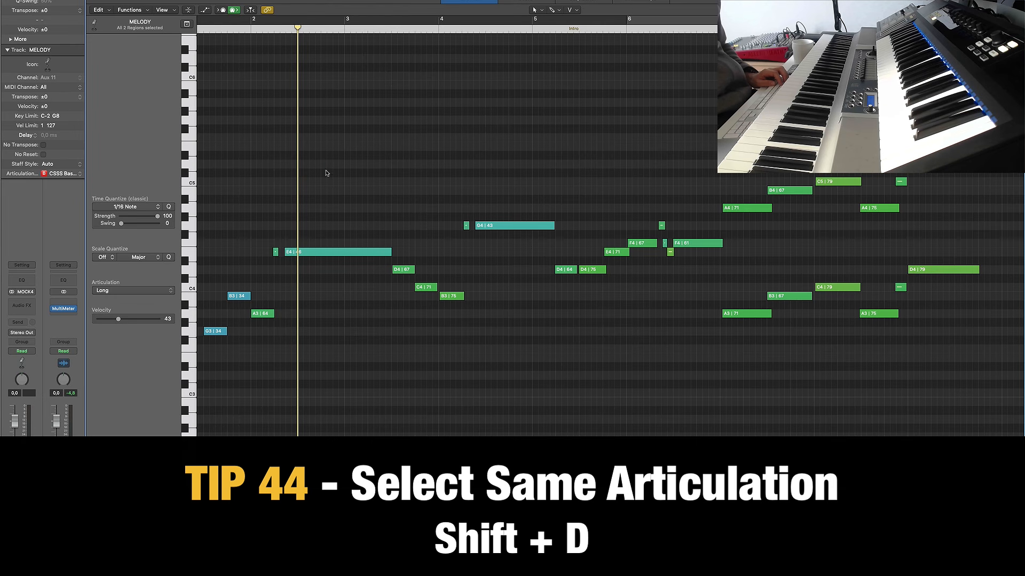
Step: Select the long E4 and G4 melody notes together, and deselect them
click(308, 253)
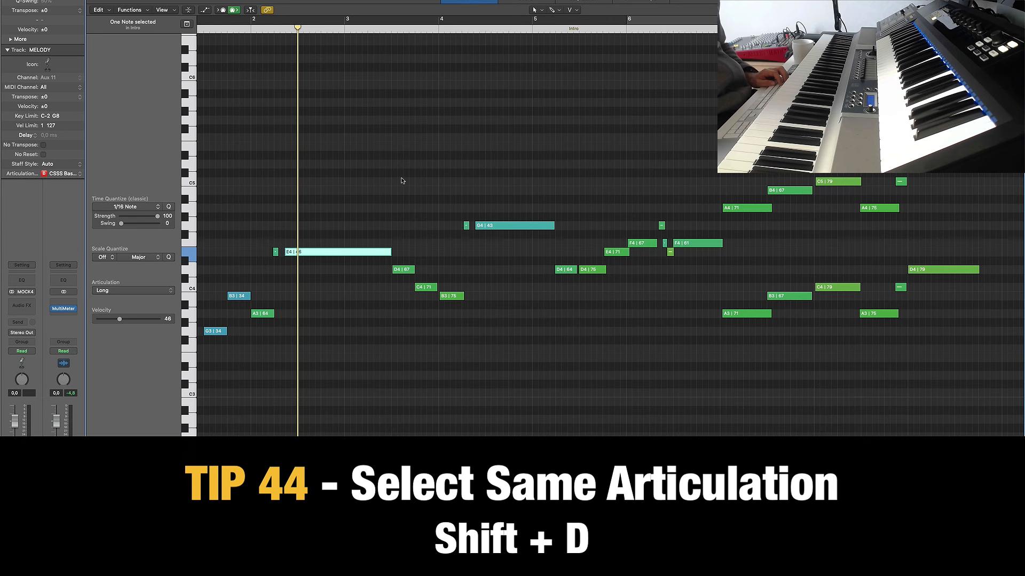
shift+click(496, 229)
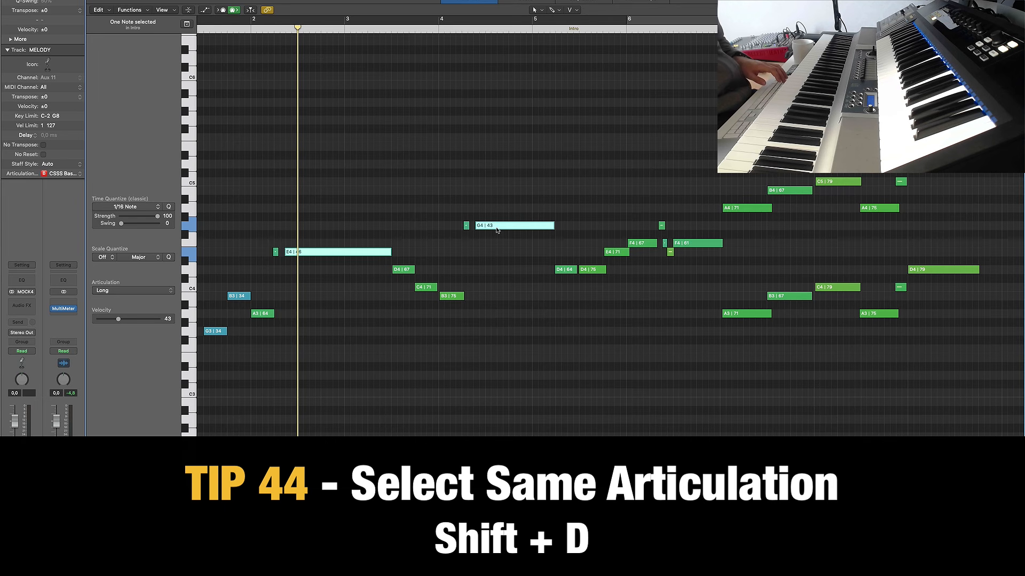
click(607, 162)
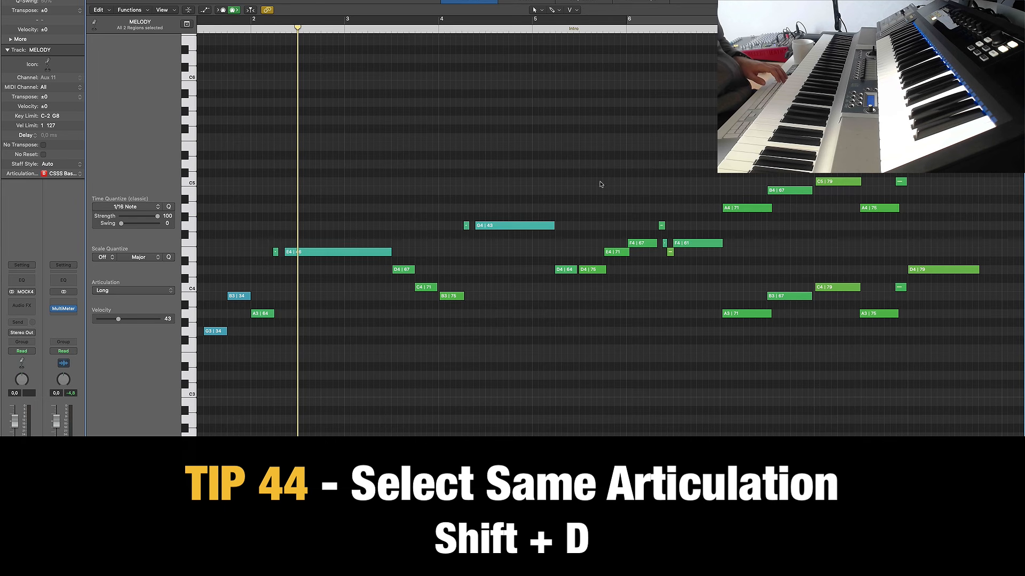
Step: Set the long F4 note in bar 6 to the Long articulation, and select and deselect all notes sharing the long E4 note's articulation
click(693, 243)
click(119, 291)
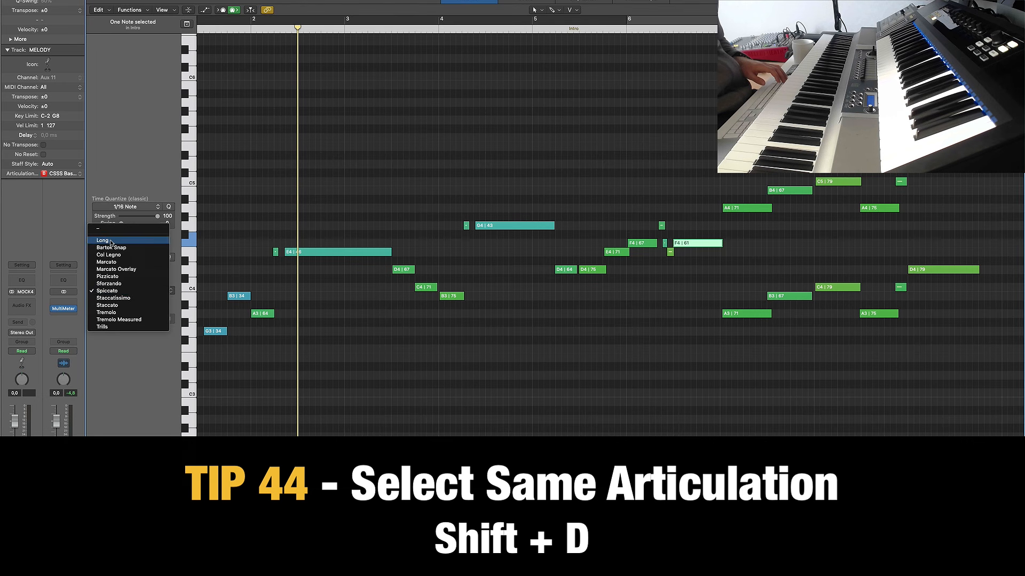
click(107, 240)
drag(353, 222, 346, 282)
key(shift+d)
click(748, 274)
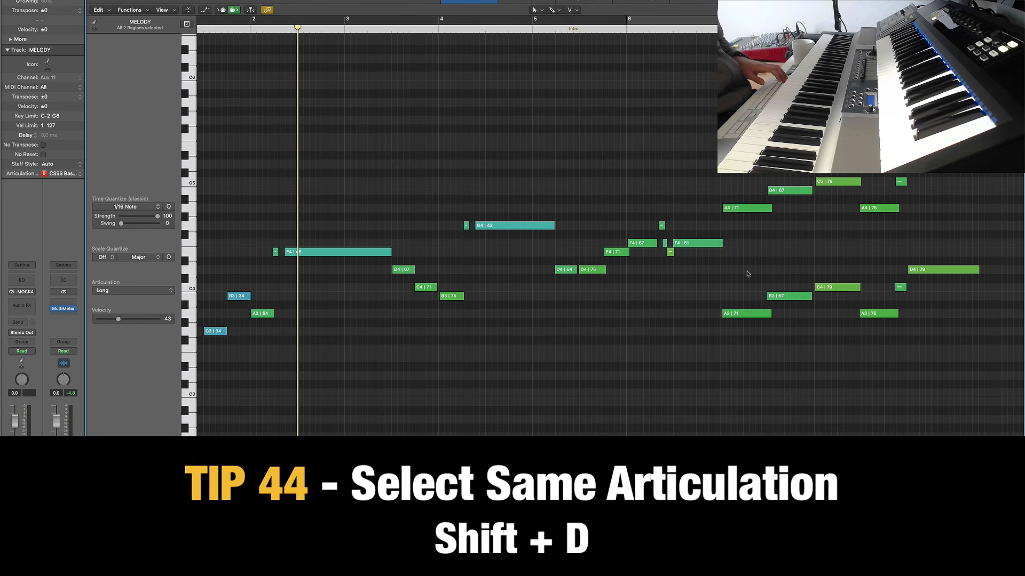
Step: Select the final D4 melody note with every note sharing its articulation, and set their articulation to Long
click(943, 269)
key(shift+d)
click(159, 291)
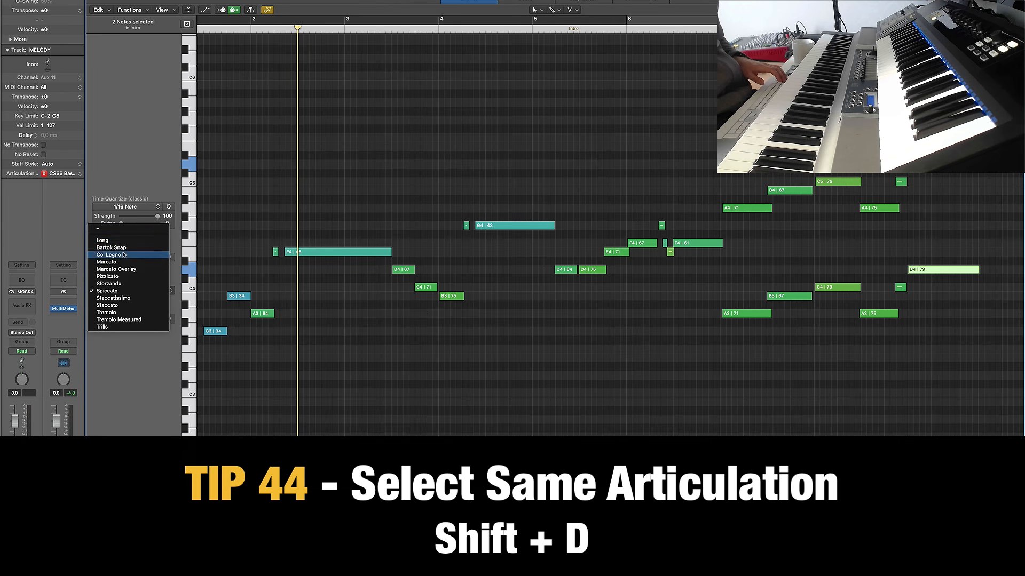
click(128, 240)
Step: Select the long E4 note in bar 2 and all notes with the same articulation, and deselect them
drag(324, 228, 328, 257)
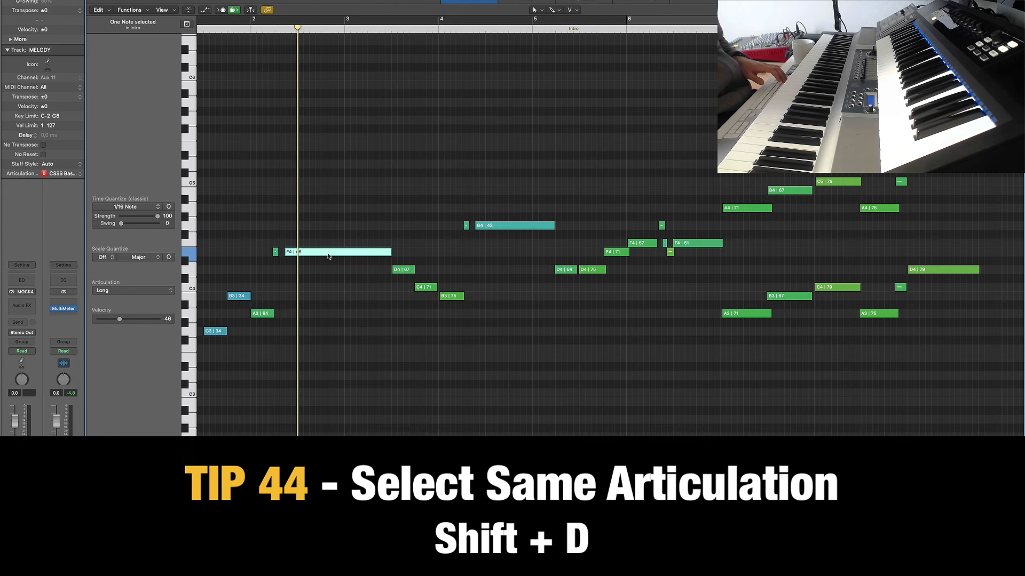
key(shift+d)
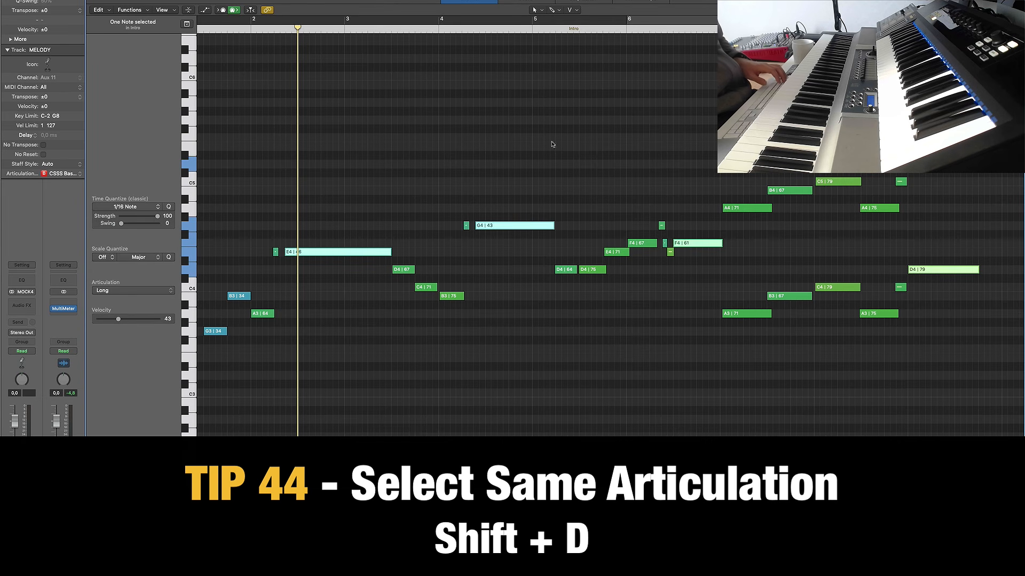
click(510, 185)
Step: Open the first HARMONY region in the Piano Roll in place of the melody
key(p)
click(553, 262)
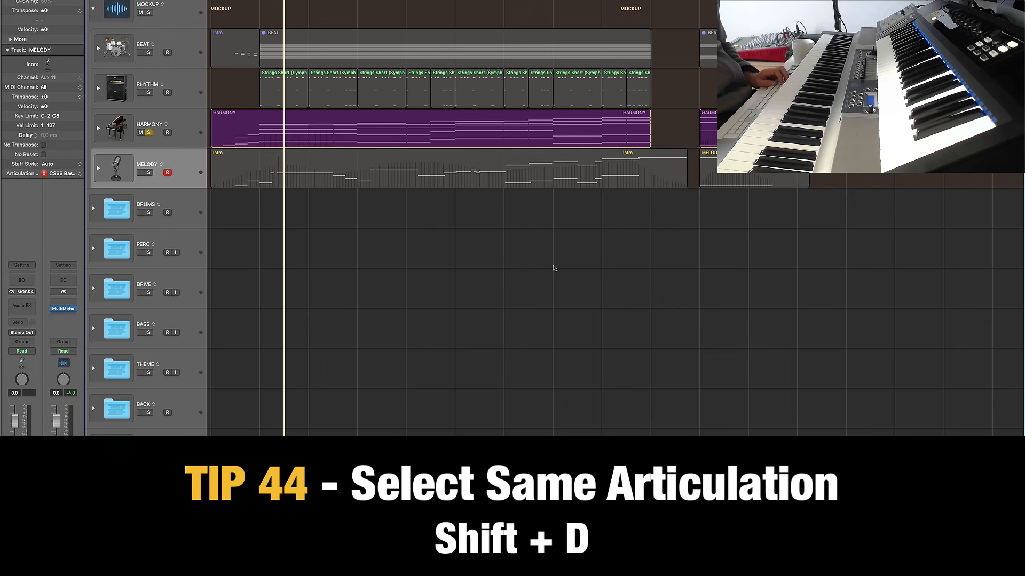
click(381, 135)
key(p)
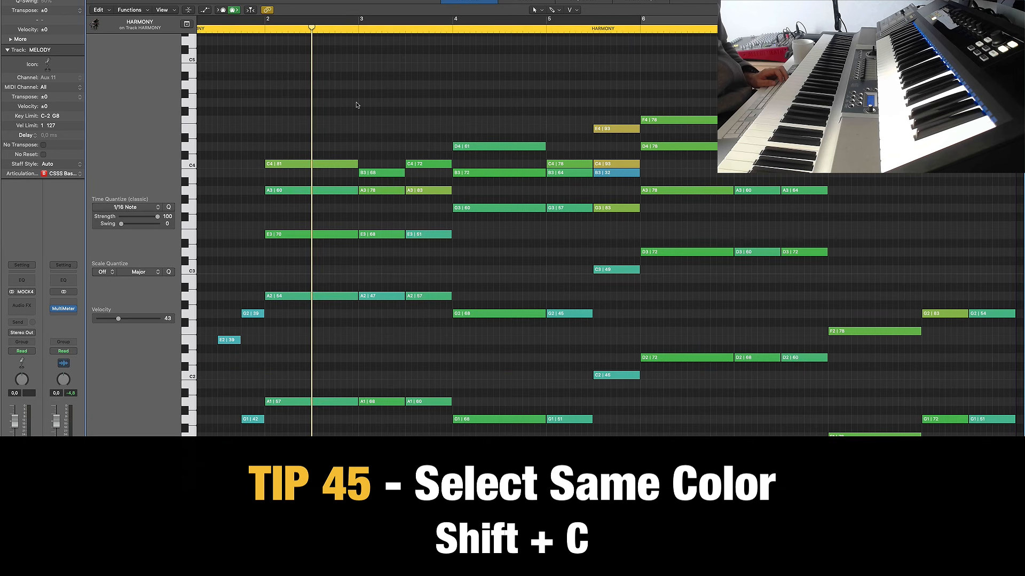
Step: Raise the velocity of the C4 note at bar 2 and the D4 note at bar 4 to 127, and deselect them
click(326, 165)
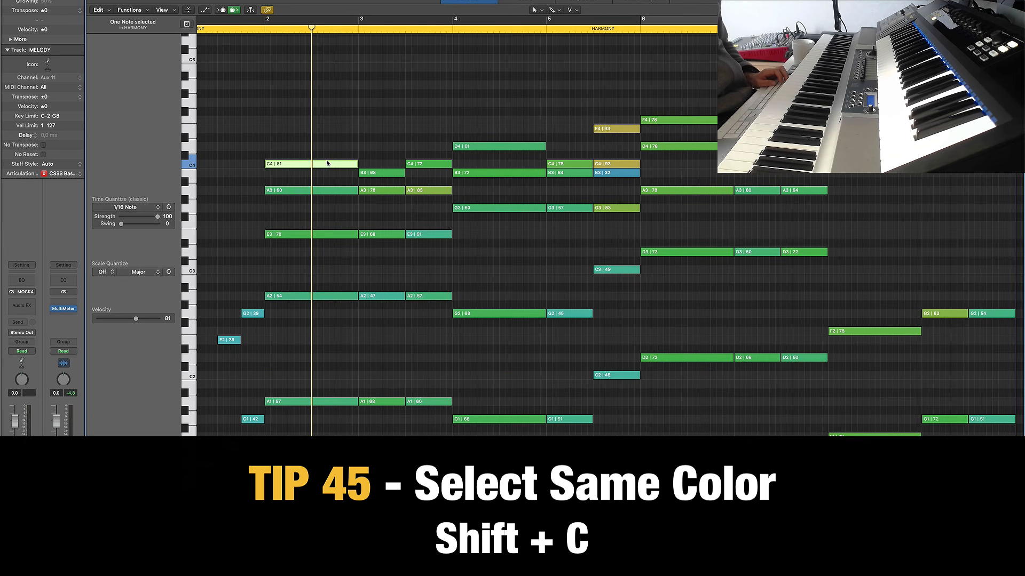
drag(338, 163, 336, 145)
click(517, 146)
drag(518, 147, 524, 80)
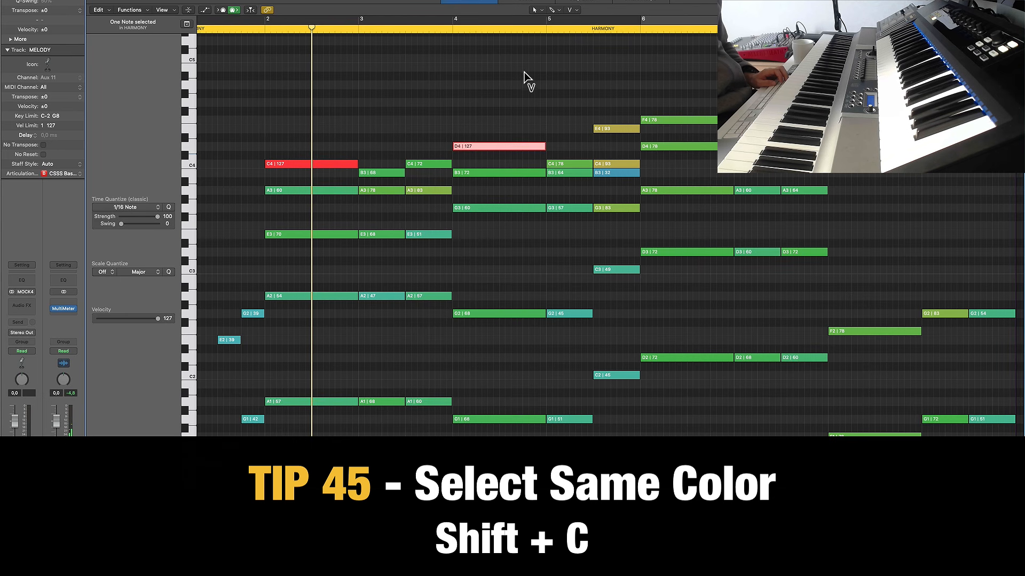
click(432, 93)
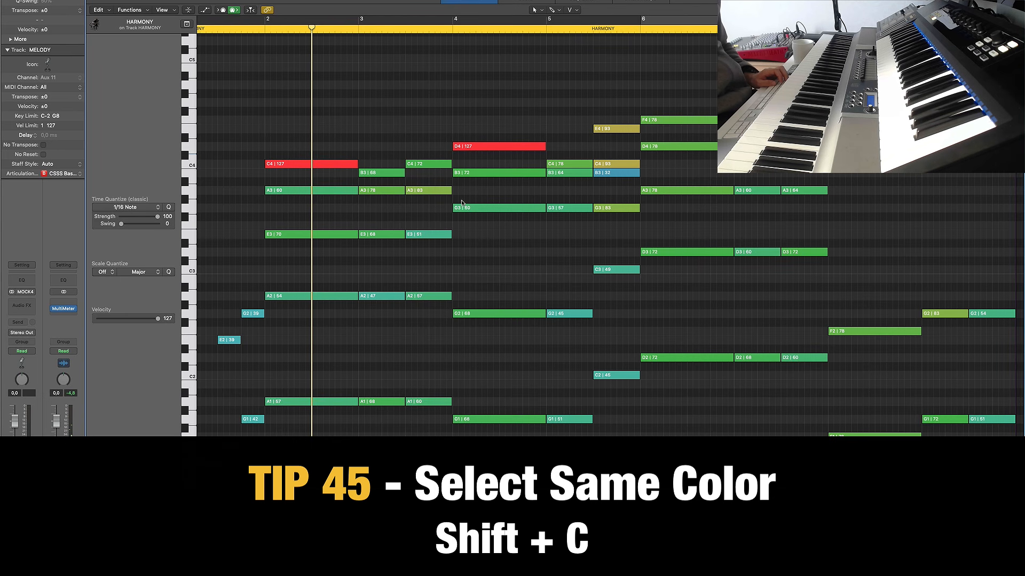
Step: Reopen the HARMONY region's Piano Roll, and select the red C4 note at bar 2 and every note of the same color
key(p)
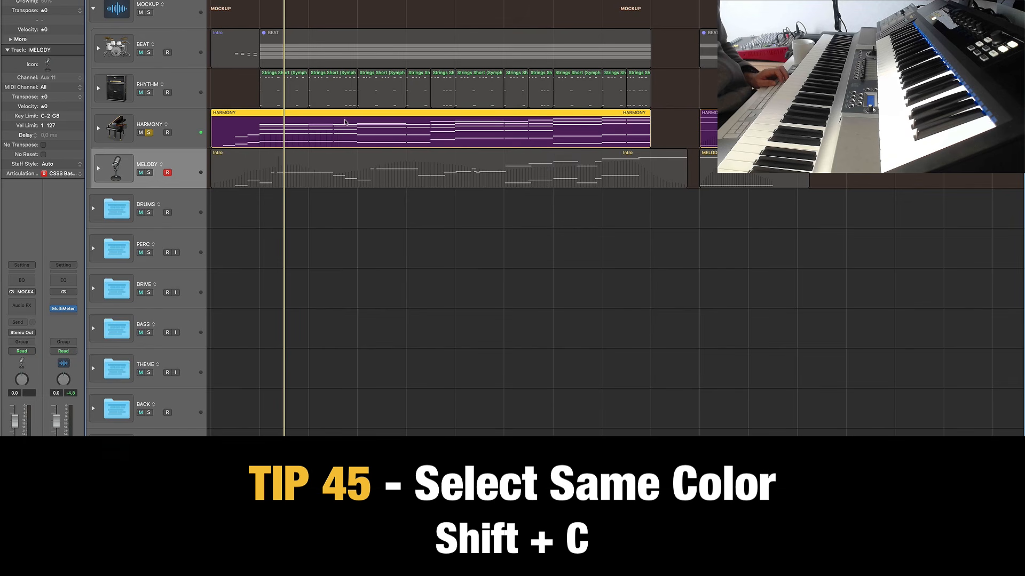
key(p)
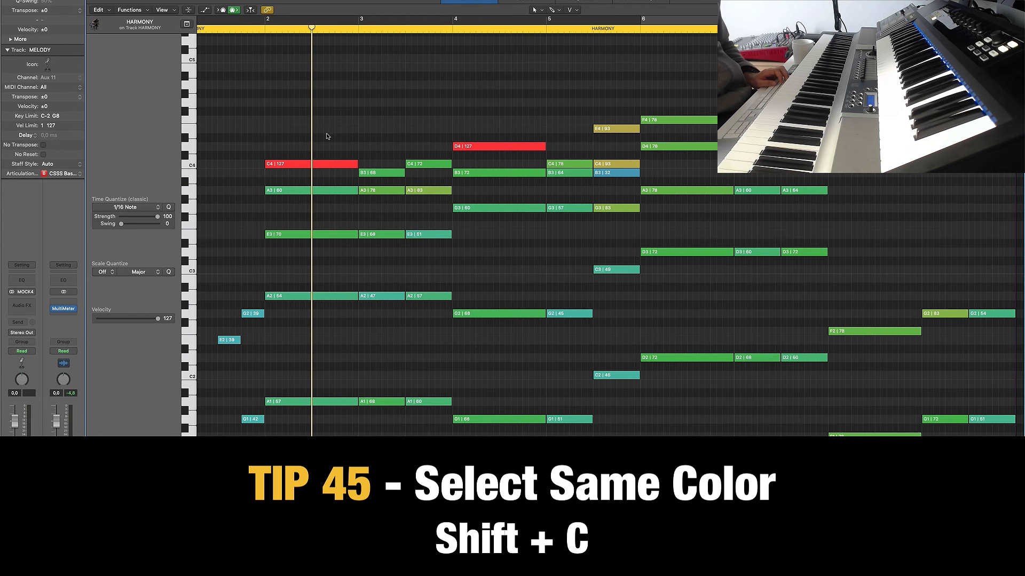
click(292, 165)
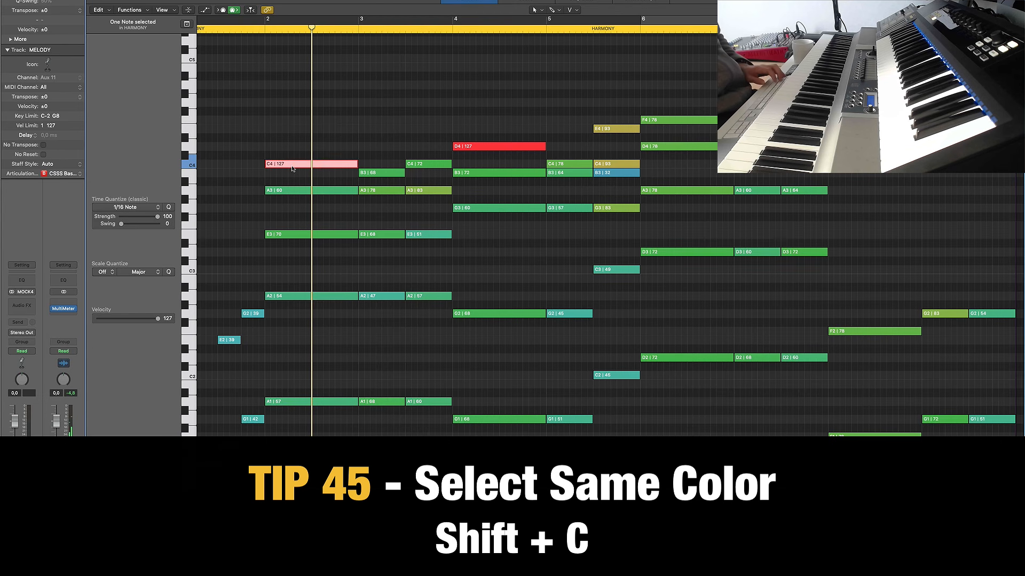
key(shift+c)
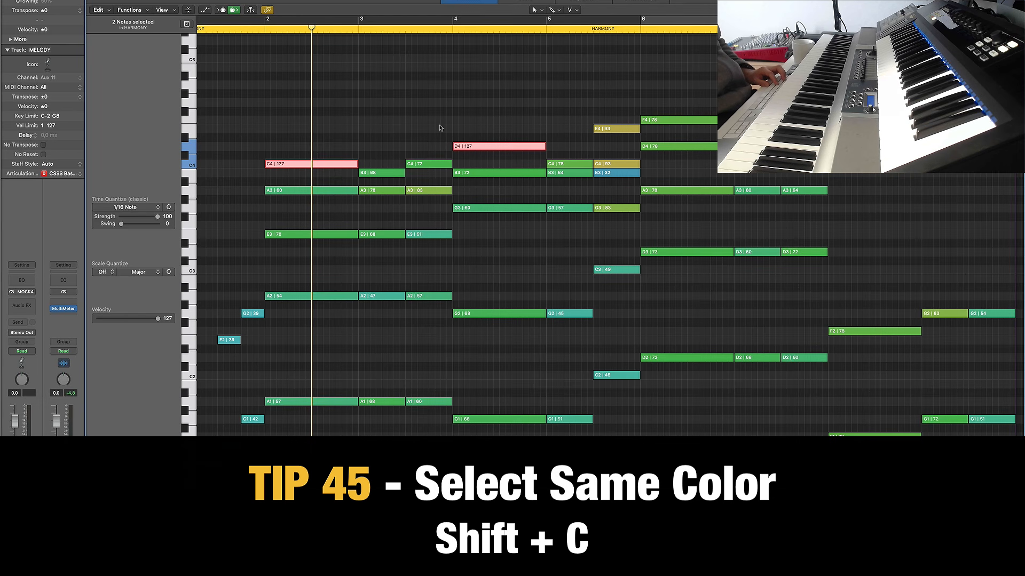
Step: Undo the velocity changes on the D4 note at bar 4 and the C4 note at bar 2
key(super+z)
key(super+z)
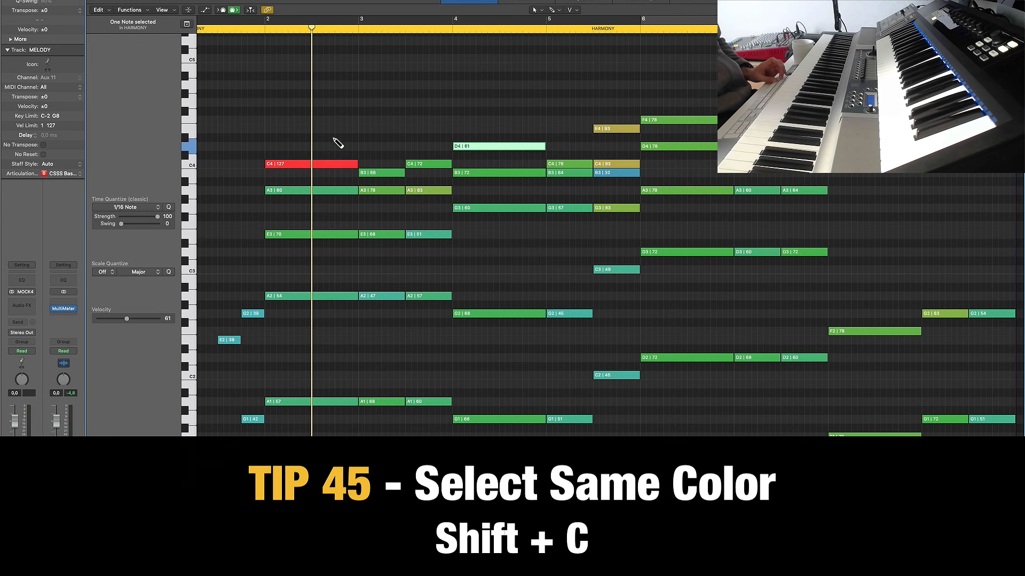
key(super+z)
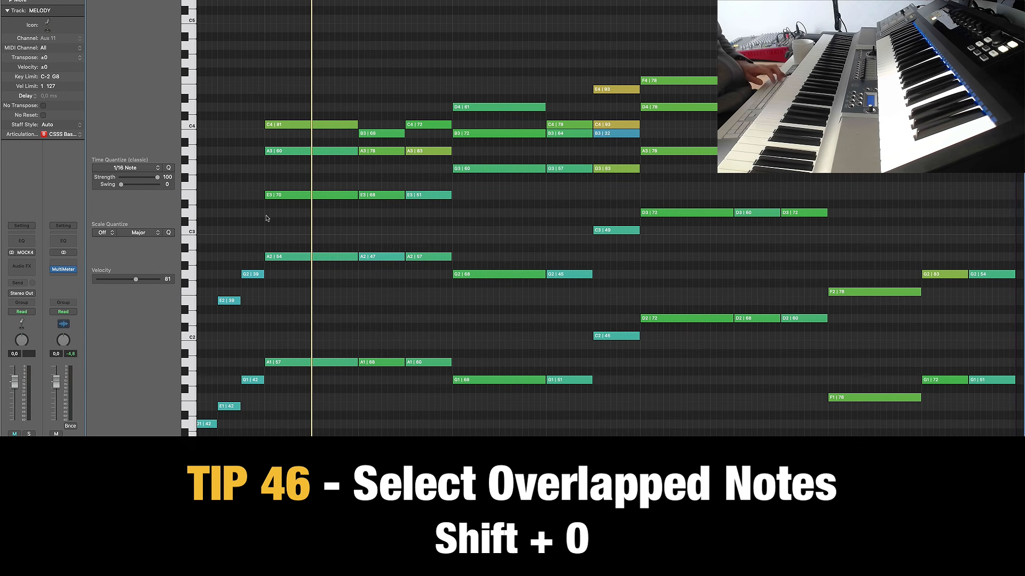
Step: Select all overlapped notes in the HARMONY region, look them over, and deselect everything
key(shift+0)
scroll(336, 291, left, 2)
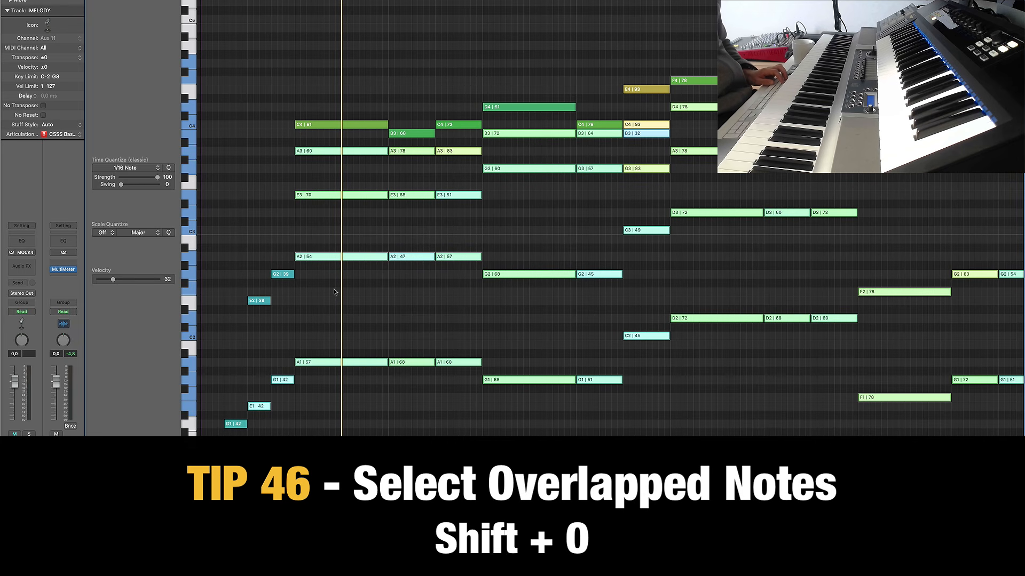
scroll(334, 235, right, 1)
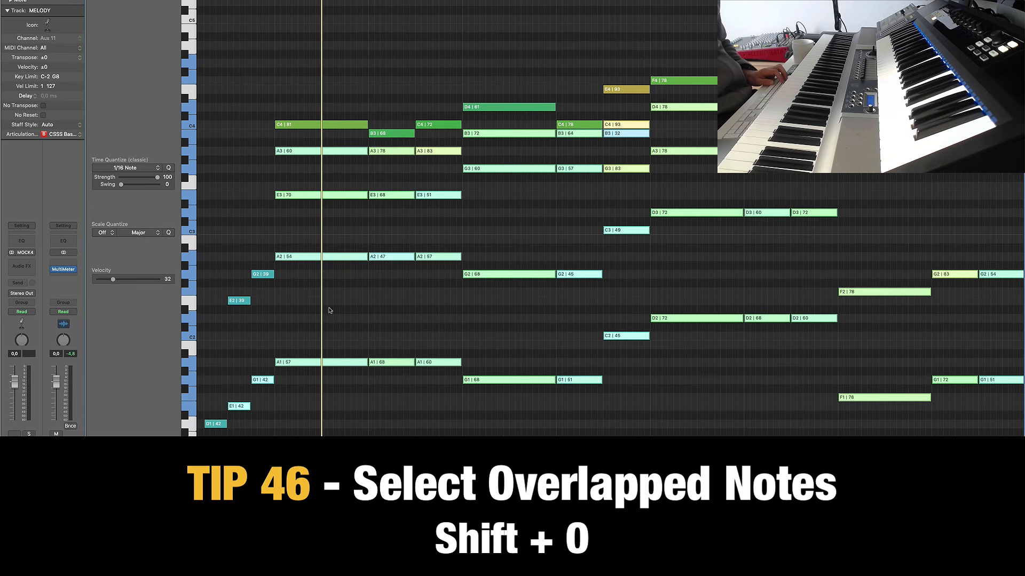
scroll(328, 310, right, 3)
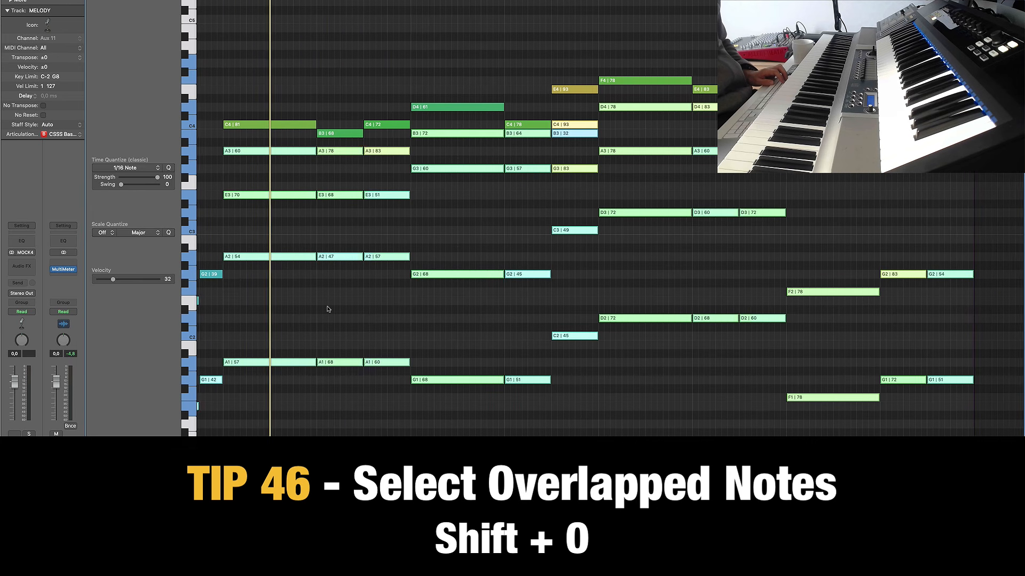
scroll(328, 309, left, 3)
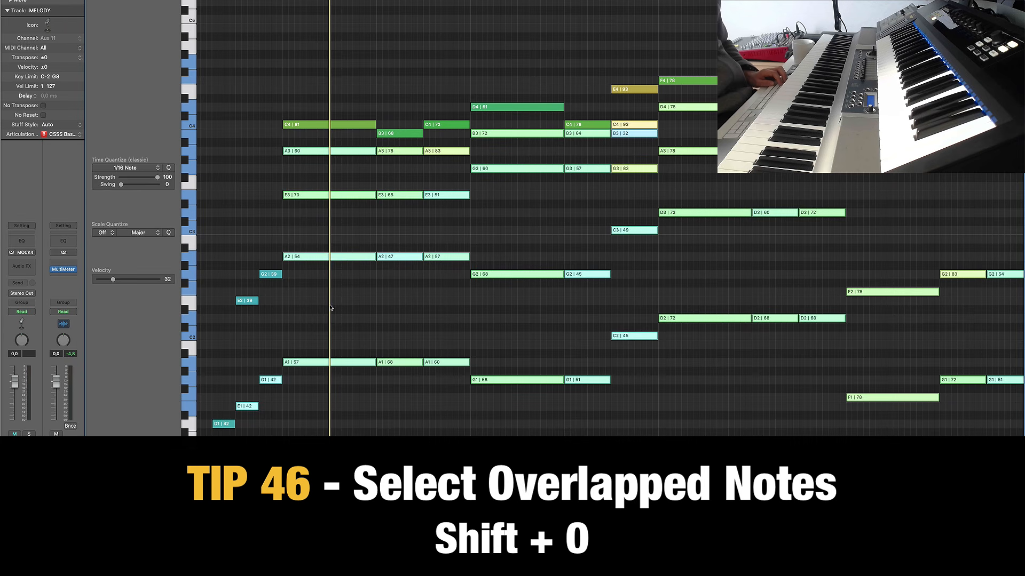
click(392, 316)
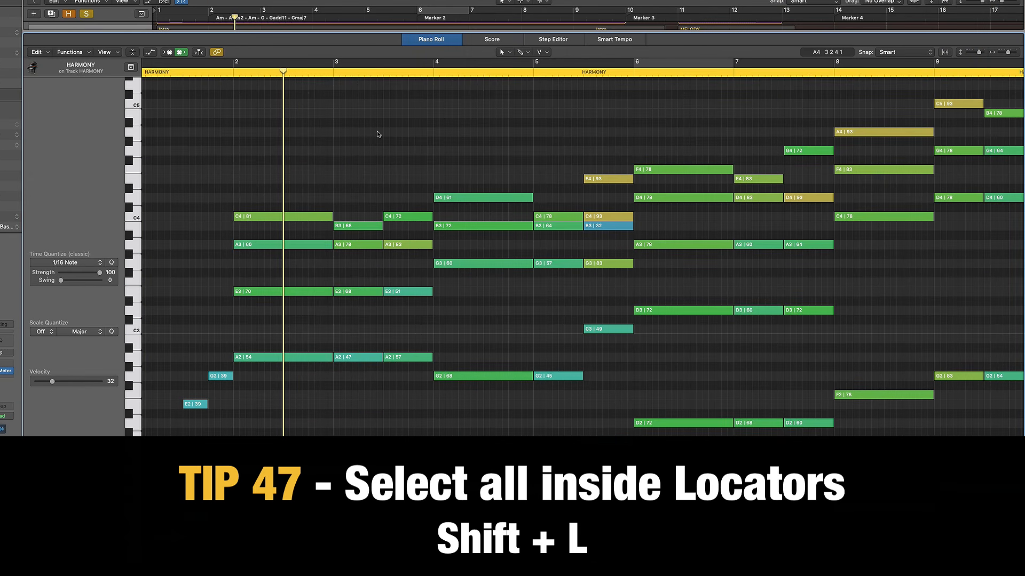
Step: Turn on the cycle range over bar 6 and select all notes inside the locators across the BEAT, RHYTHM, HARMONY and MELODY regions
key(c)
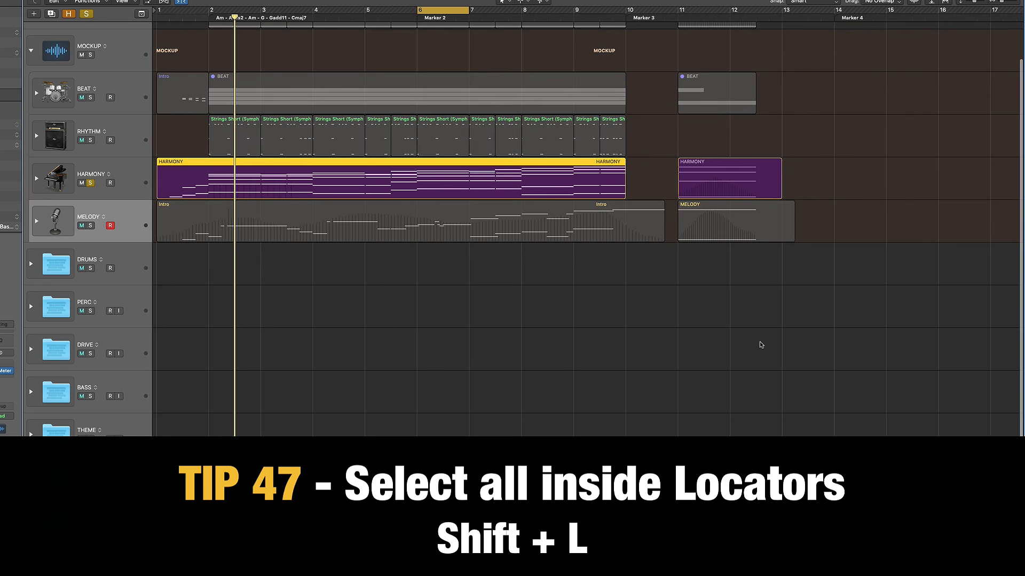
drag(789, 329, 216, 117)
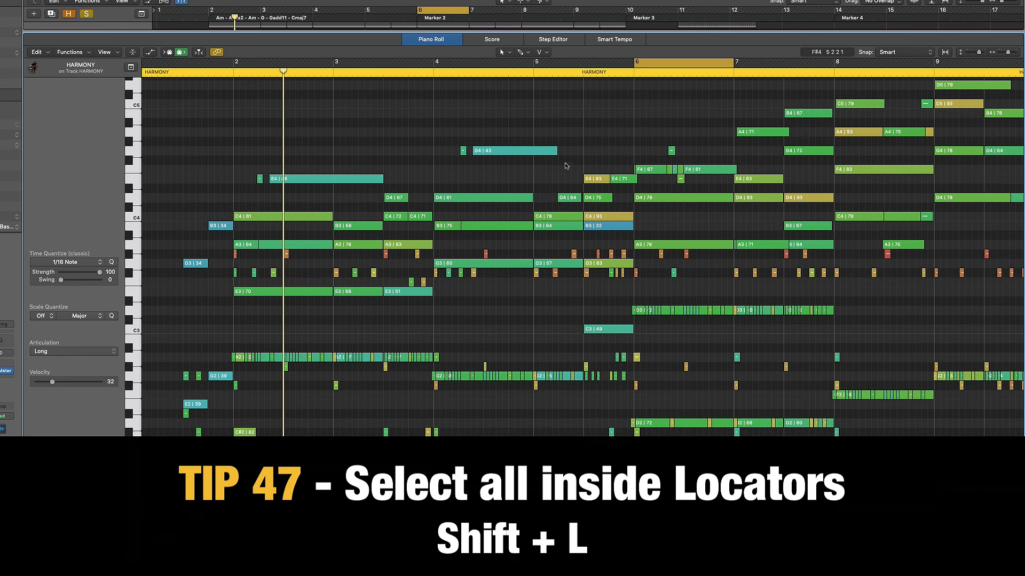
scroll(566, 166, up, 5)
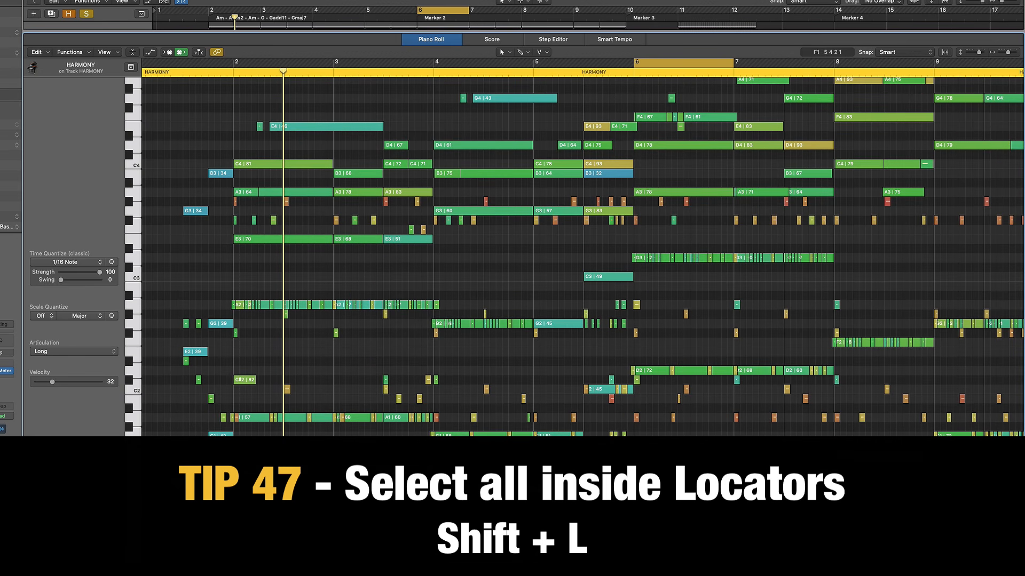
key(shift+l)
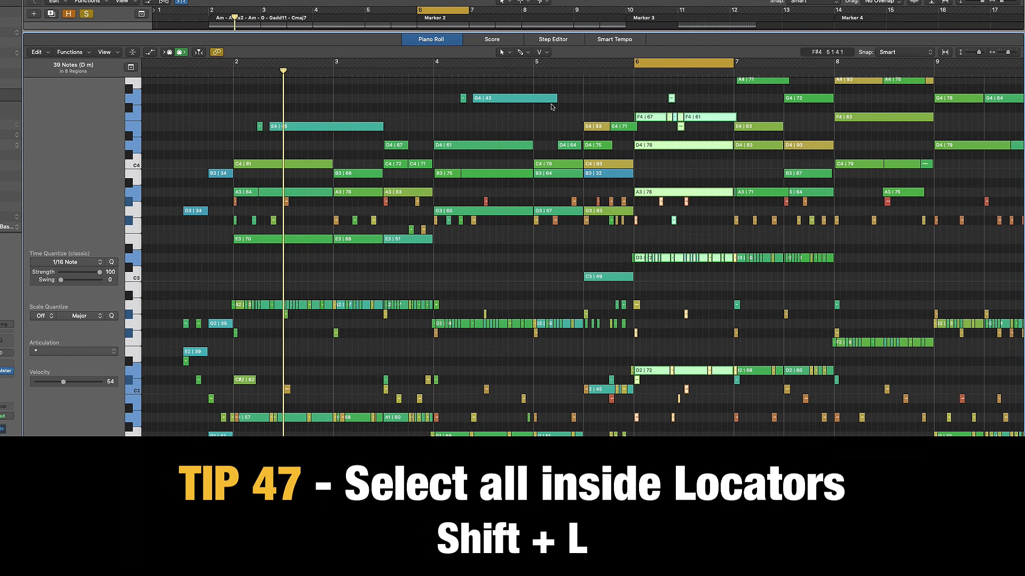
Step: Look over the pitch range of the notes selected inside the bar 6 locators
scroll(551, 107, up, 3)
scroll(689, 221, down, 5)
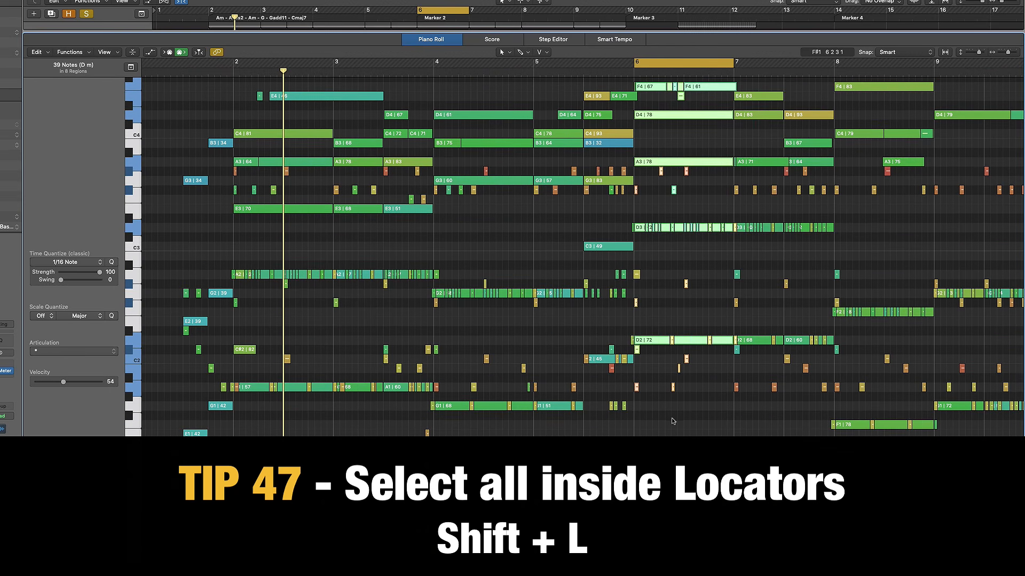
scroll(661, 395, up, 4)
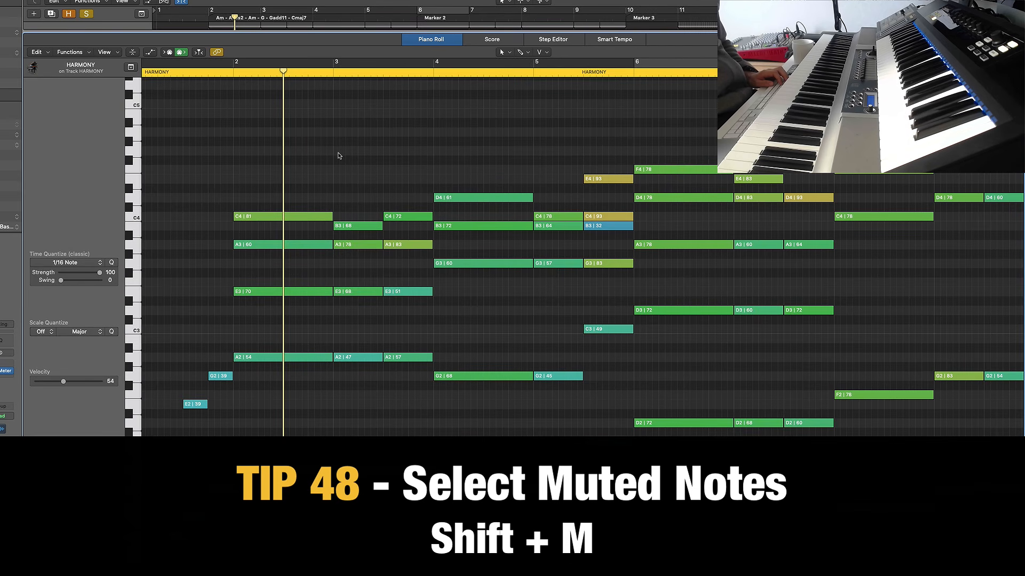
Step: Mute the D4 note at bar 4, the last D3 note of bar 7, the A2 notes at bar 2 and late bar 3, and the C3 in bar 5
click(472, 198)
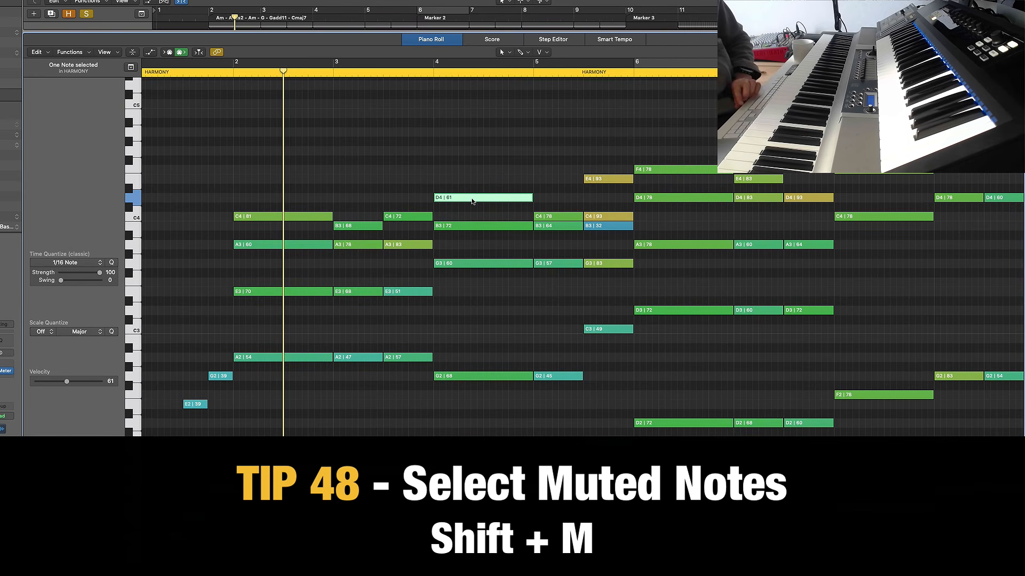
key(ctrl+m)
drag(823, 349, 814, 309)
key(ctrl+m)
drag(416, 392, 411, 332)
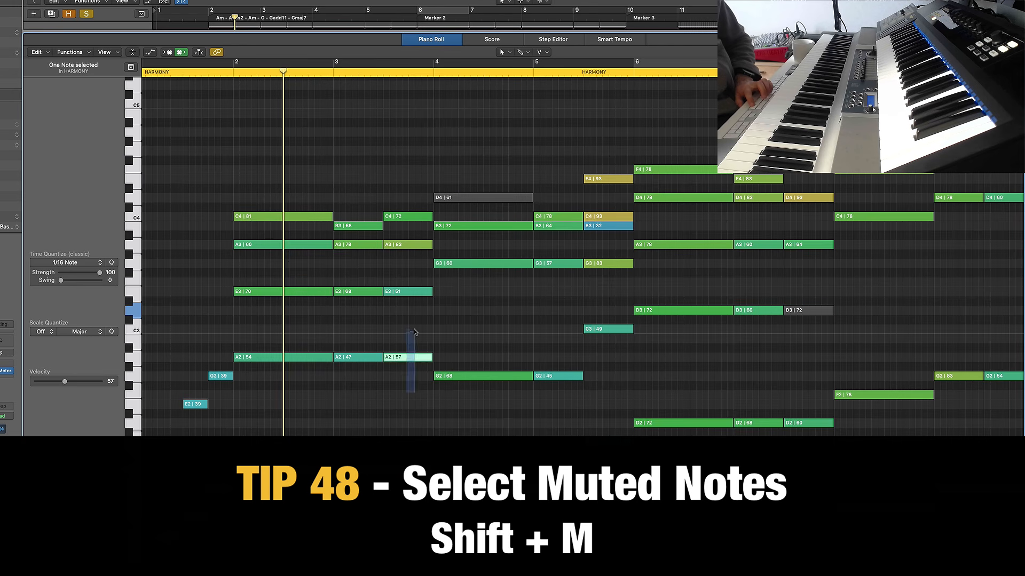
key(ctrl+m)
drag(303, 379, 286, 339)
key(ctrl+m)
drag(611, 329, 552, 397)
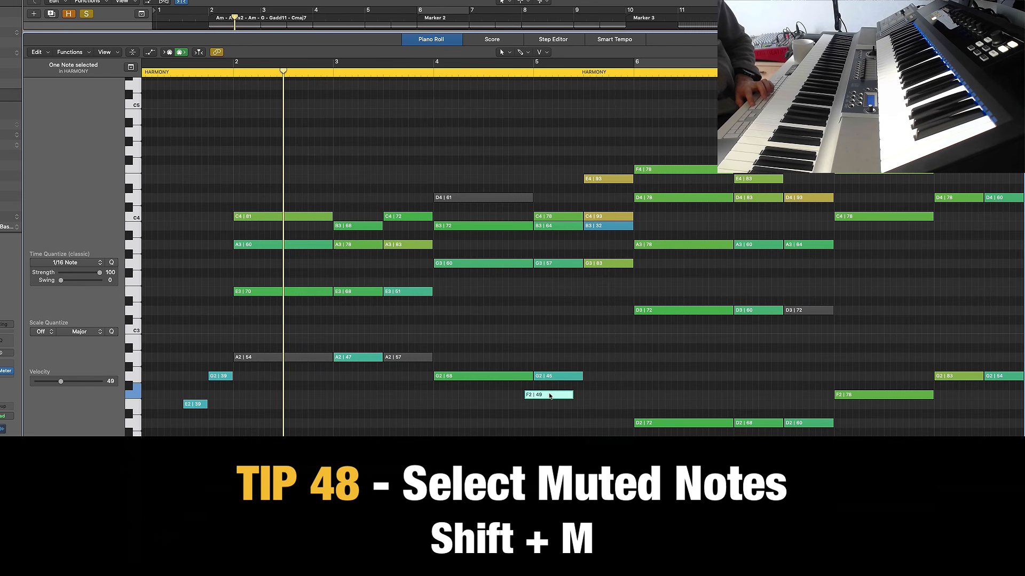
key(super+z)
click(685, 374)
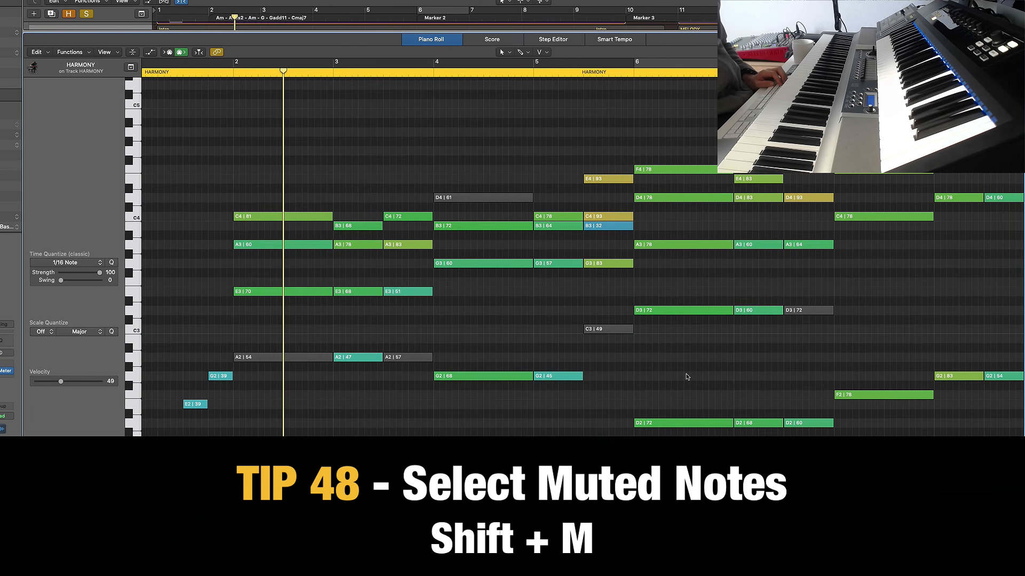
Step: Unmute the A2 notes at bar 2 and late bar 3, and mute both again
click(290, 359)
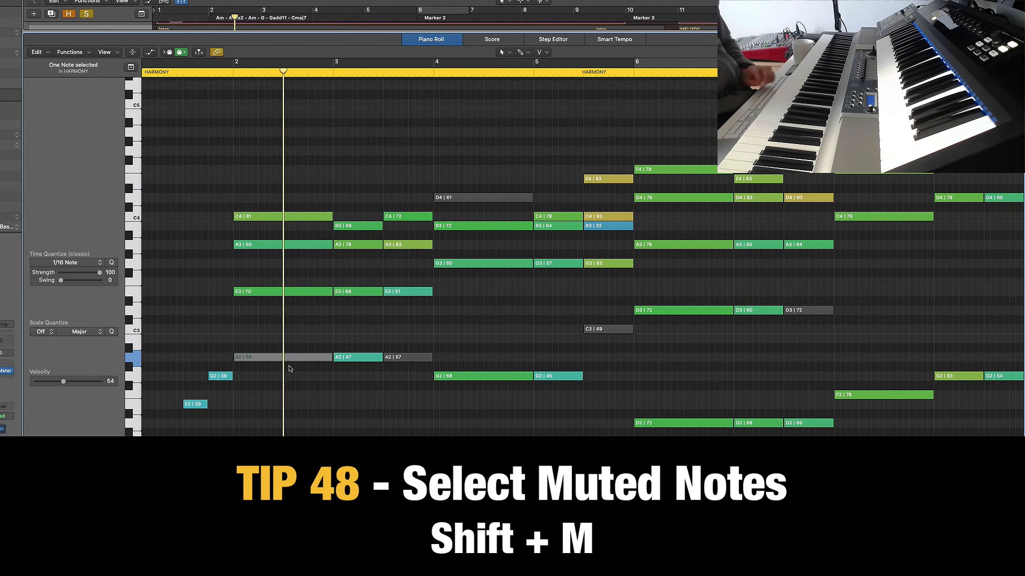
key(ctrl+m)
drag(425, 338, 414, 368)
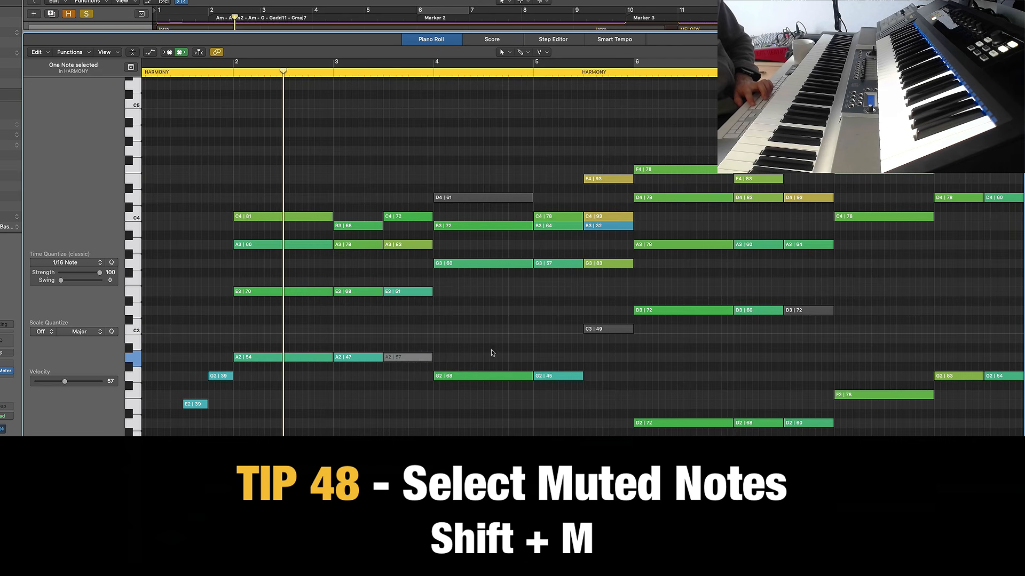
key(ctrl+m)
drag(297, 339, 283, 367)
key(ctrl+m)
drag(439, 327, 417, 368)
key(ctrl+m)
click(497, 322)
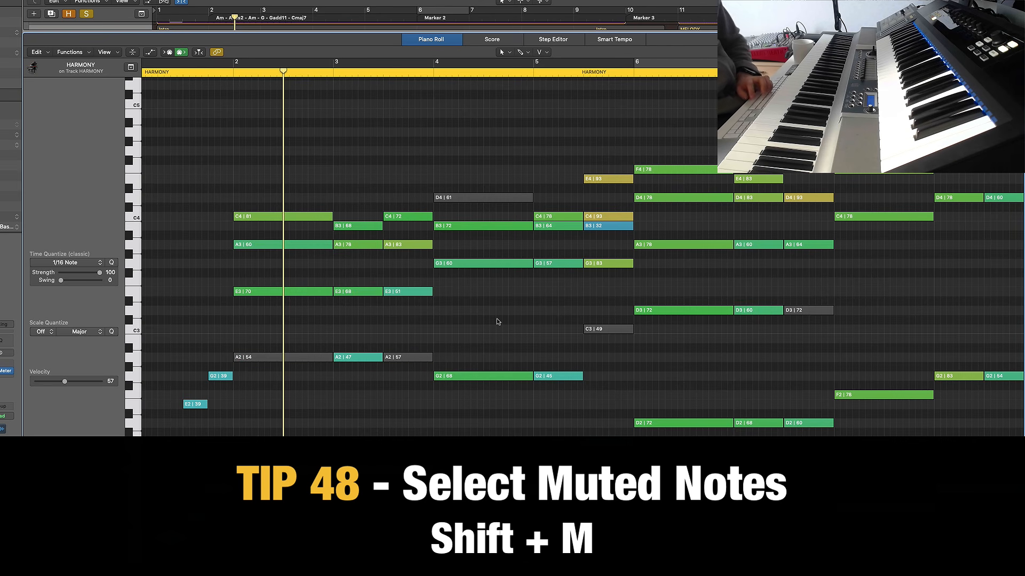
Step: Select all muted notes in the HARMONY region, unmute them together, and clear the selection
key(shift+m)
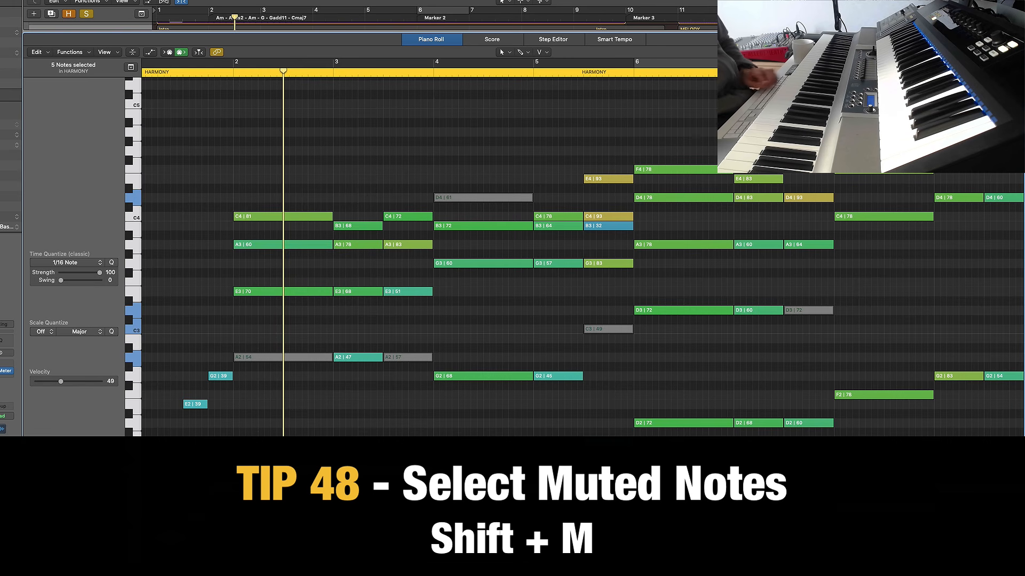
key(ctrl+m)
click(485, 333)
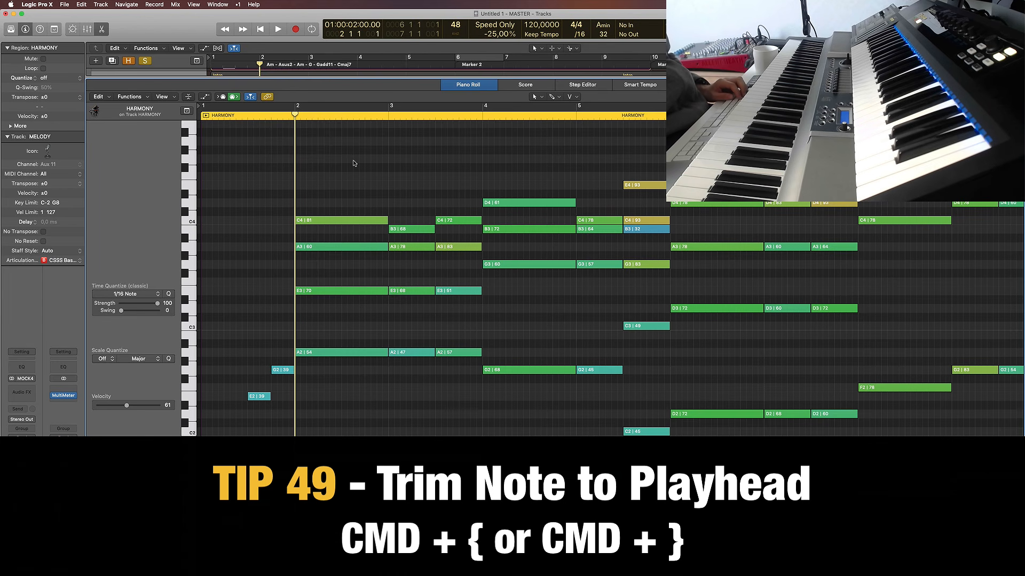
Step: Select the five chord notes at bar 2, shorten them to under half a bar, and shift them to start slightly after the bar line
drag(354, 161, 339, 373)
click(337, 307)
drag(331, 184, 359, 331)
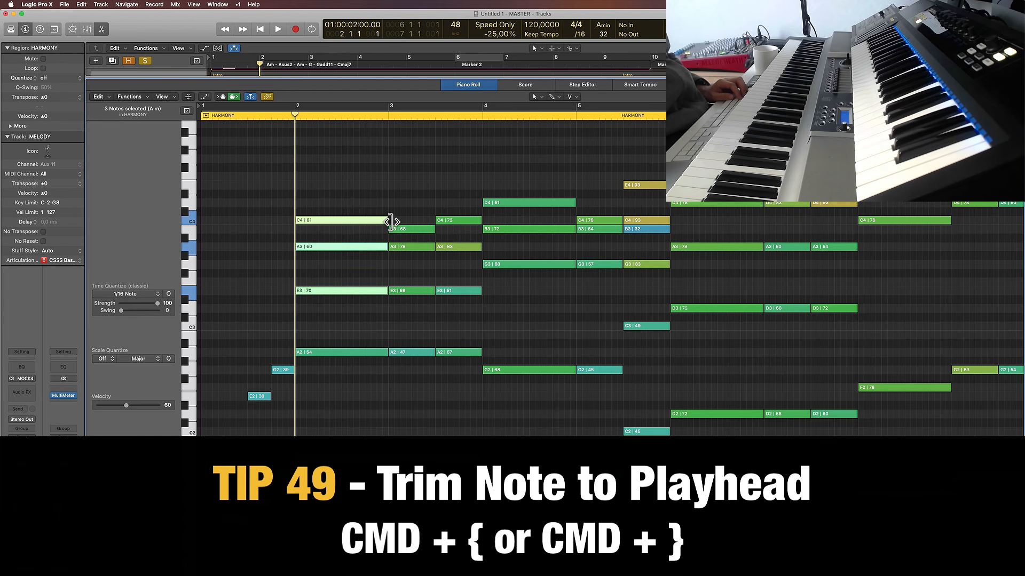
drag(368, 193, 365, 348)
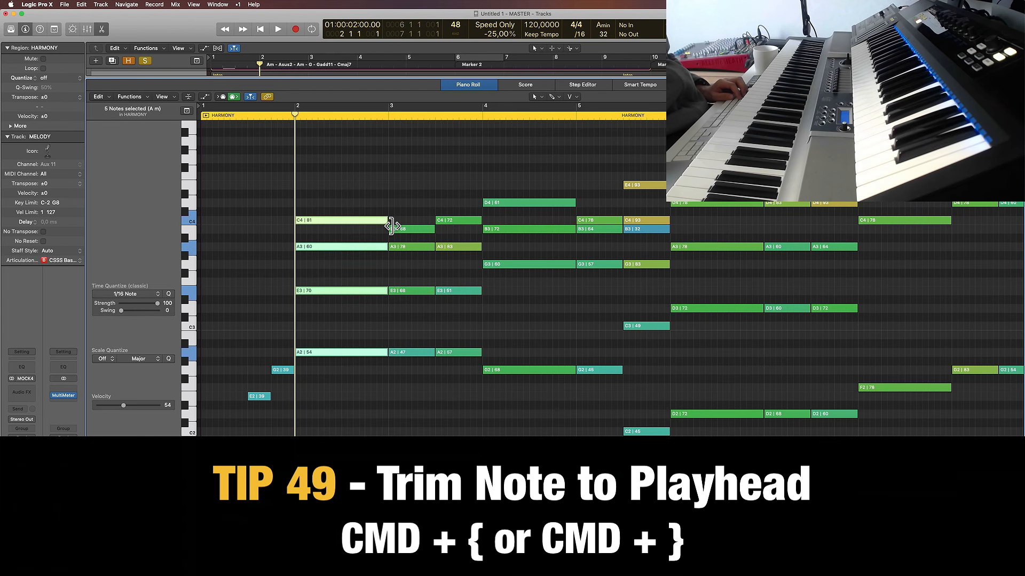
drag(391, 225, 337, 221)
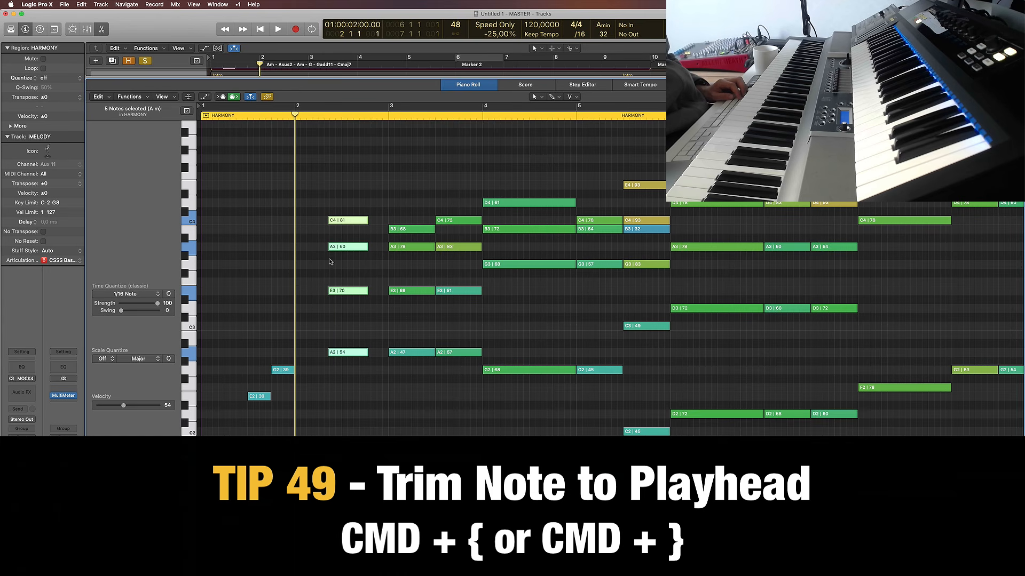
drag(340, 219, 302, 214)
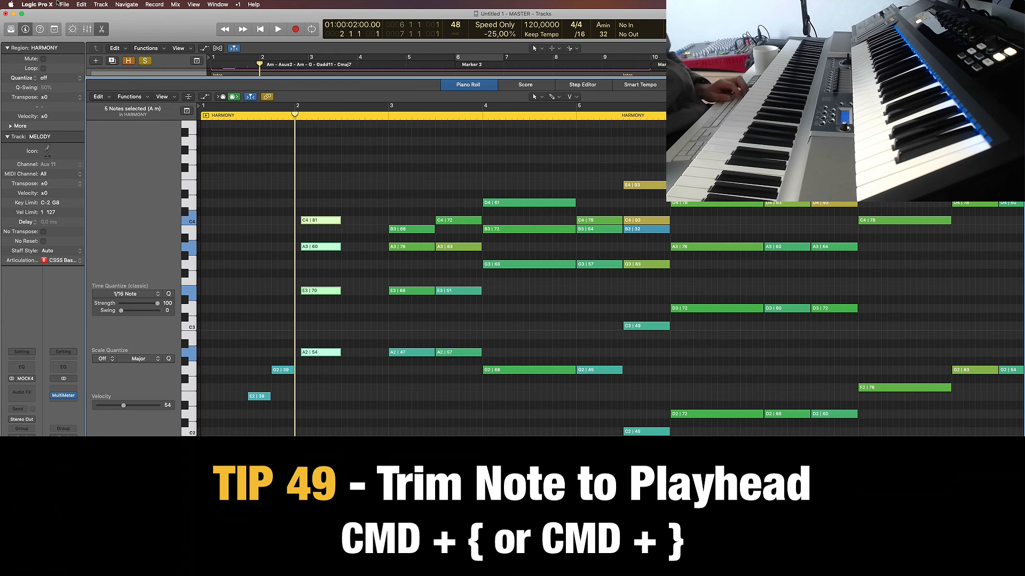
Step: Trim the starts of the selected chord notes to the playhead at bar 2
click(80, 4)
mouse_move(126, 147)
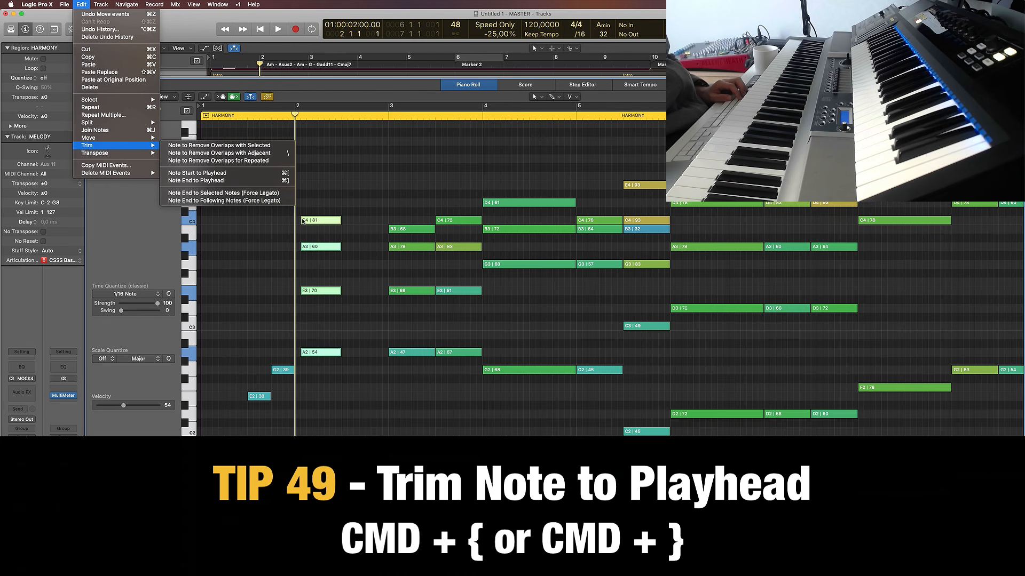
click(240, 176)
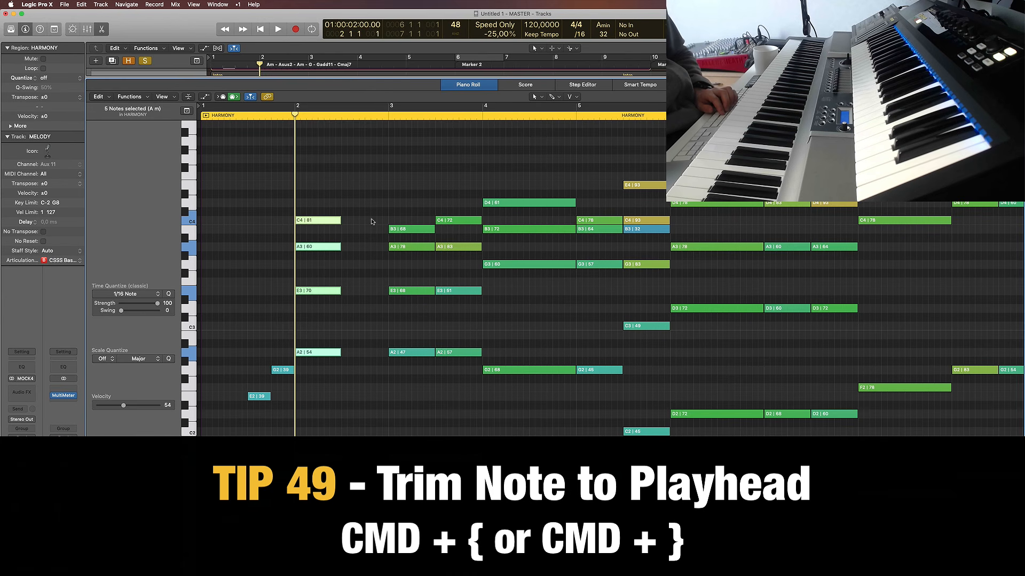
Step: Move the playhead to bar 3, trim the ends of the selected chord notes to it, and clear the selection
click(389, 115)
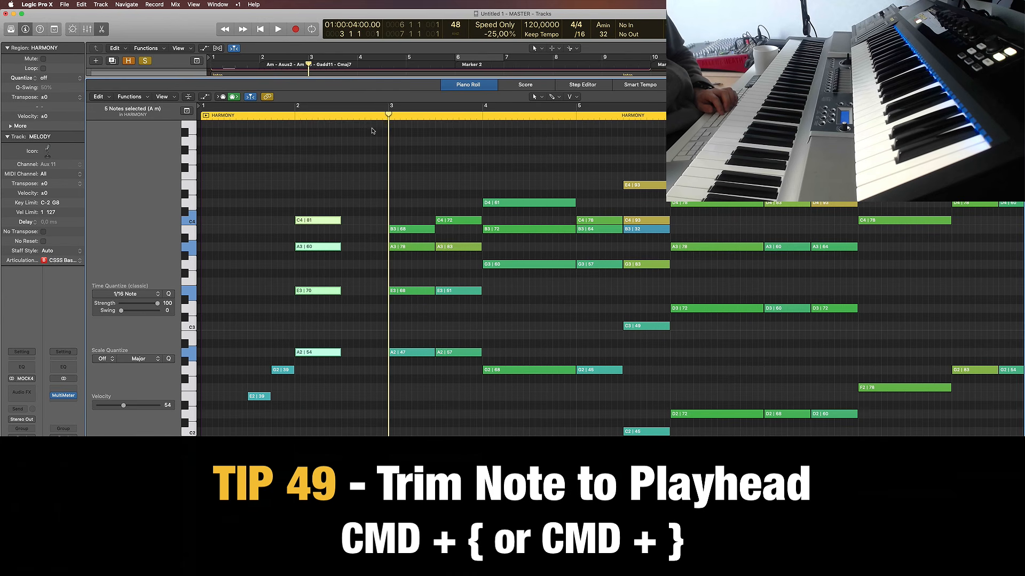
click(81, 4)
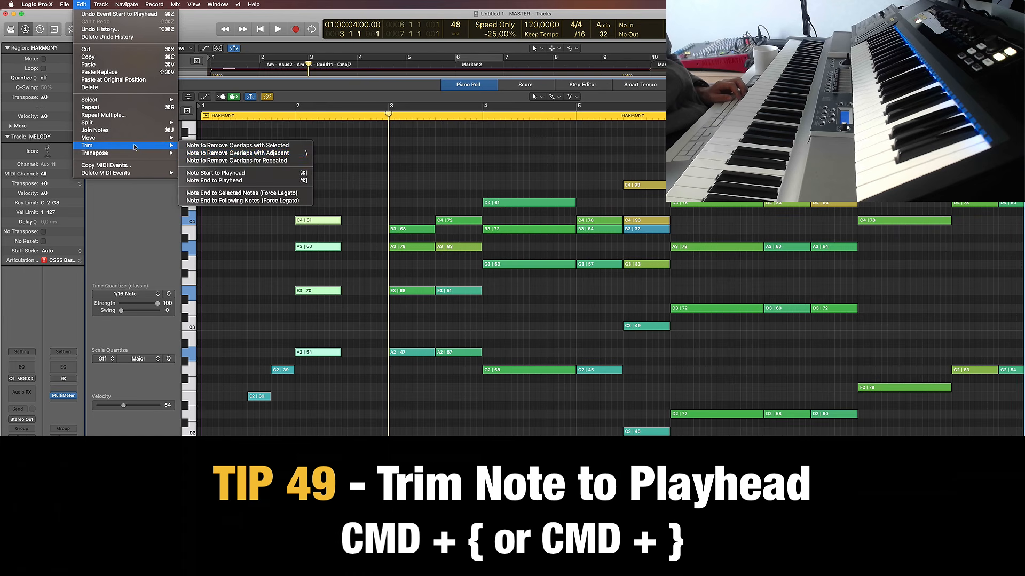
click(221, 181)
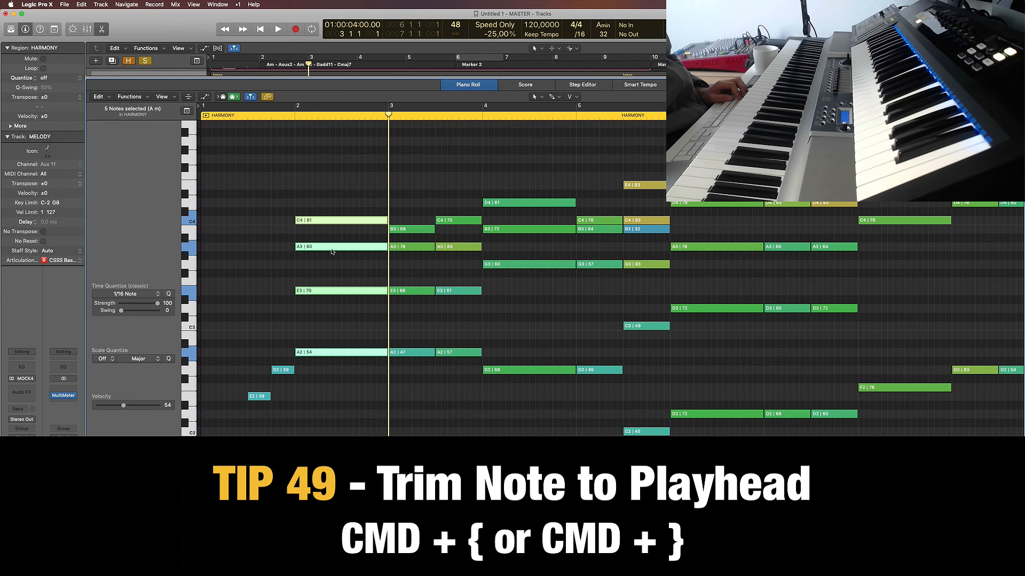
click(361, 180)
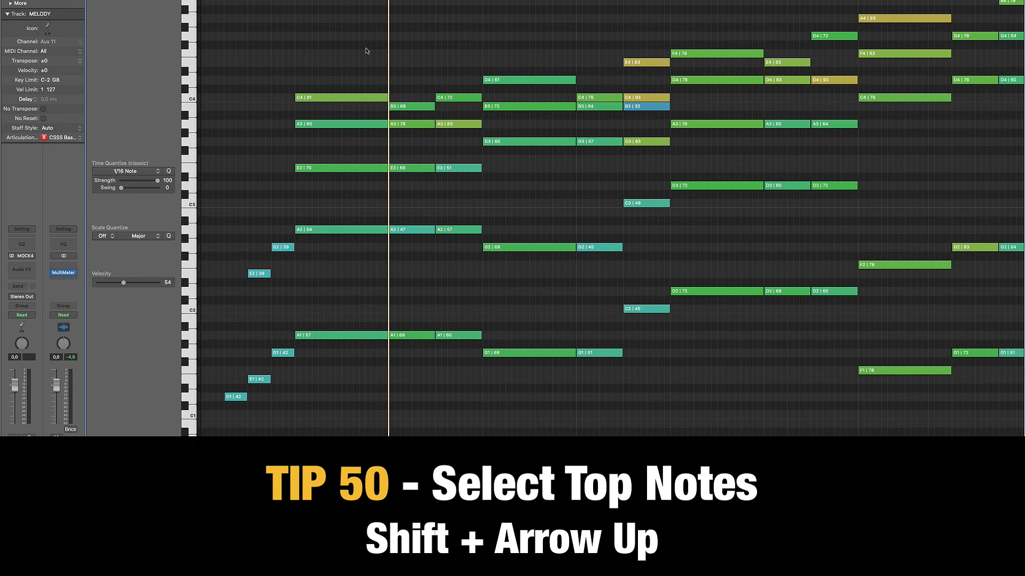
Step: Select the top notes throughout the HARMONY region and look over the selection, including the opening single notes
scroll(393, 58, right, 3)
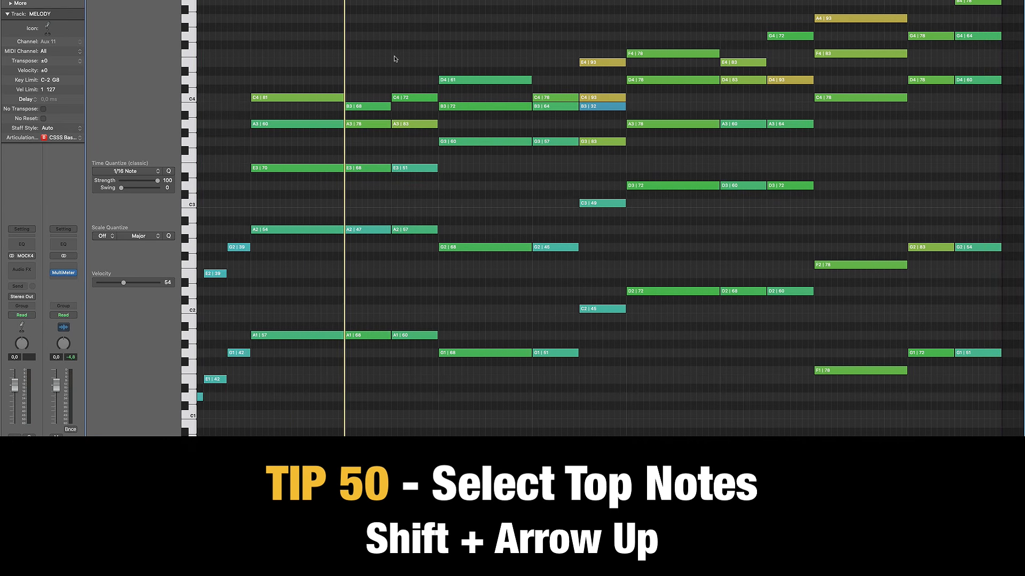
scroll(394, 58, up, 2)
scroll(394, 58, left, 1)
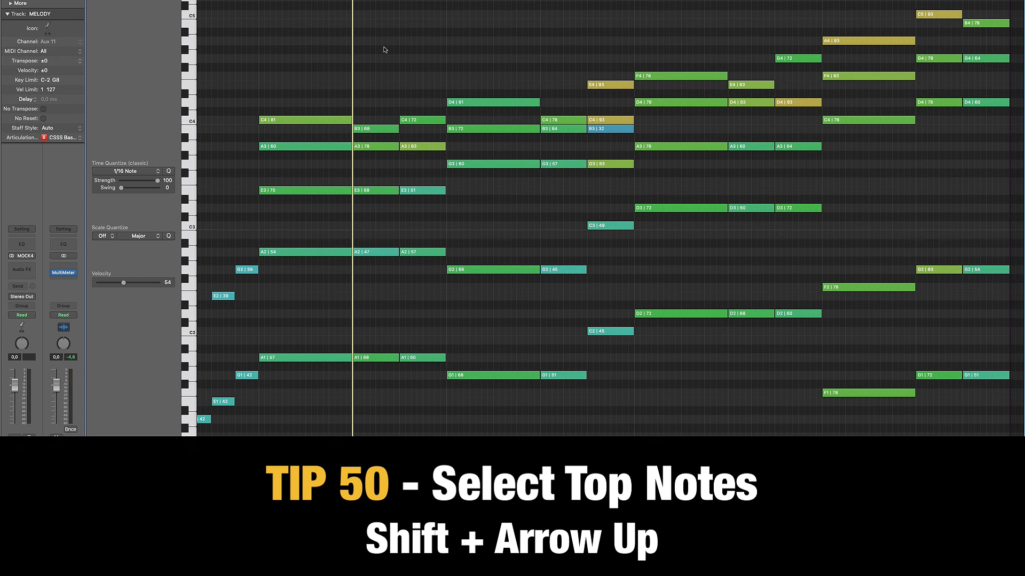
key(shift+Up)
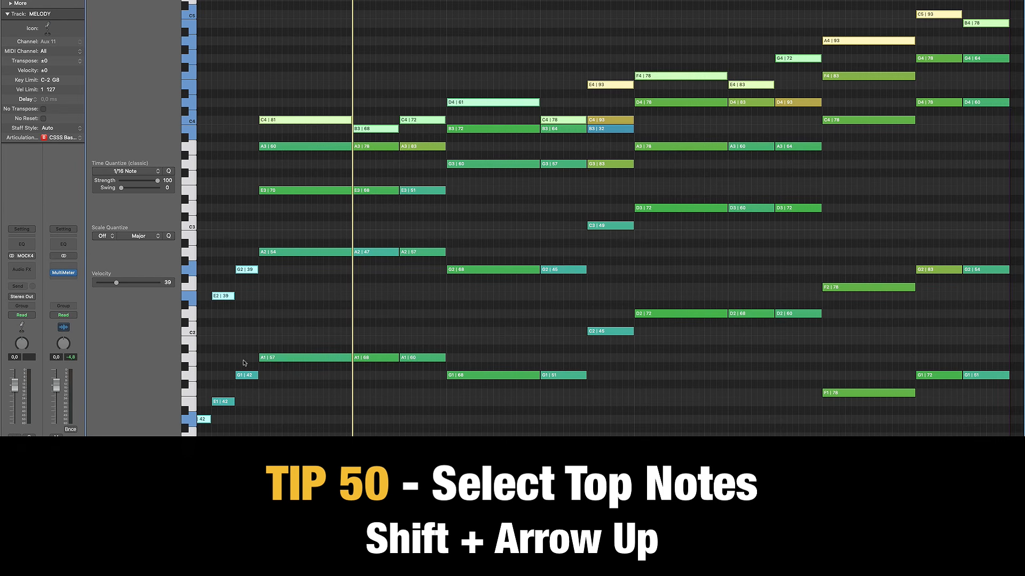
scroll(245, 326, left, 2)
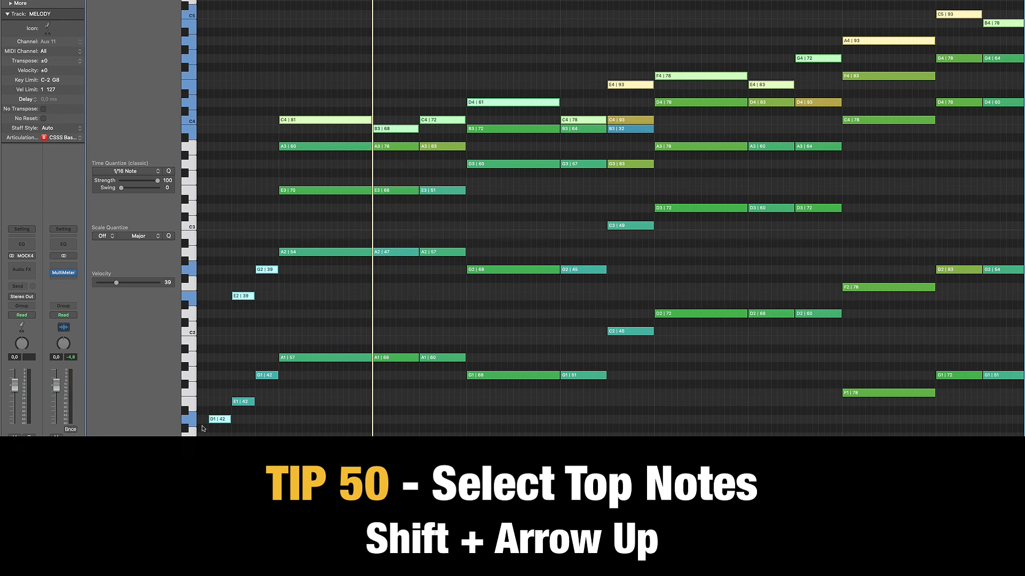
scroll(218, 419, down, 5)
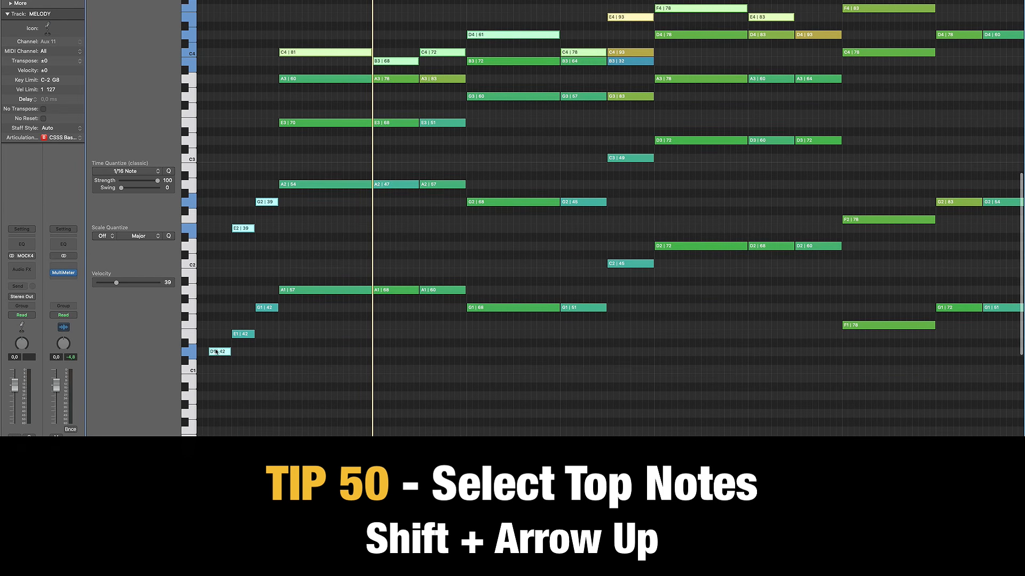
scroll(218, 301, up, 3)
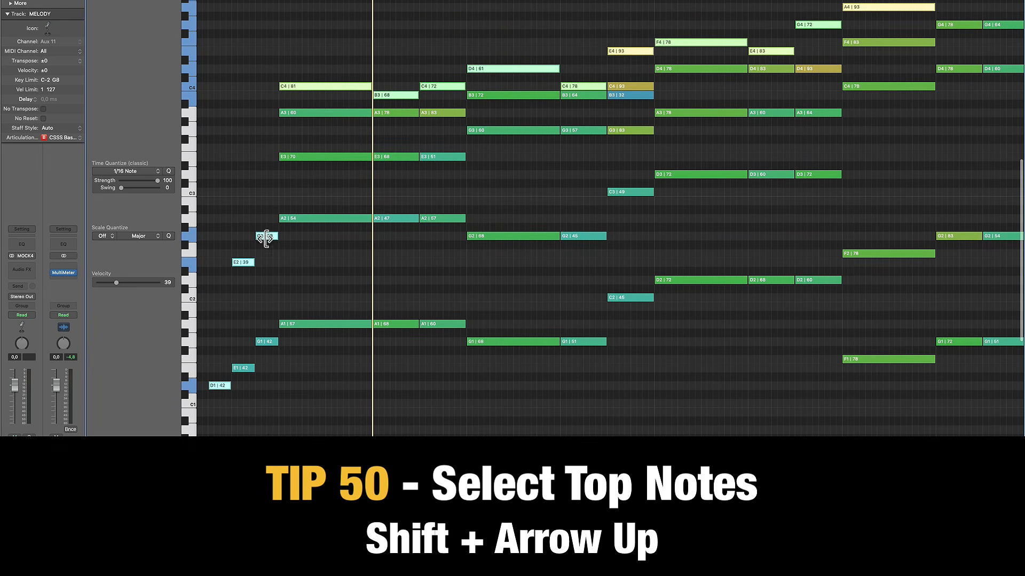
scroll(422, 67, up, 3)
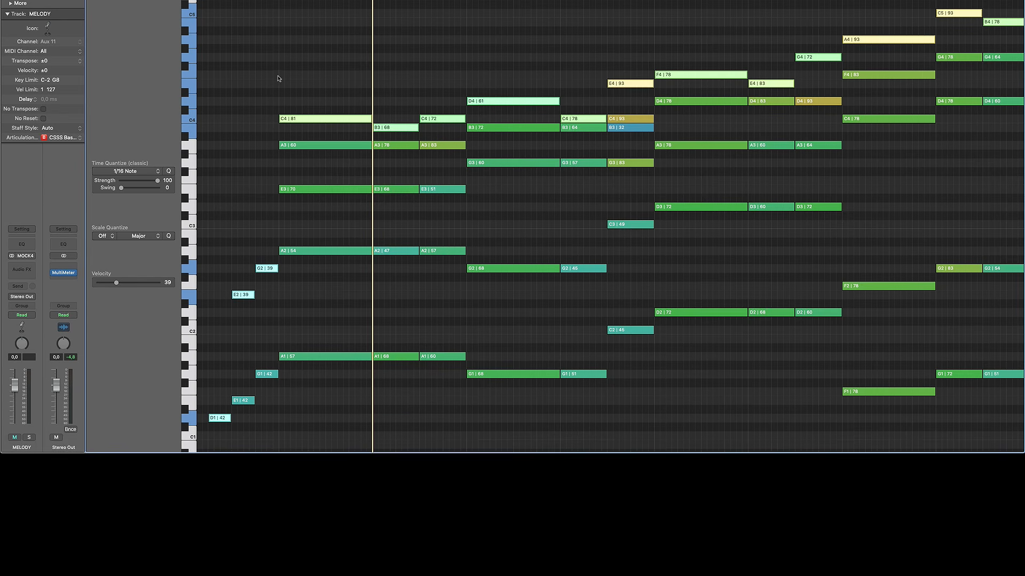
Step: Clear the top-note selection and select the bottom notes throughout the HARMONY region
click(278, 79)
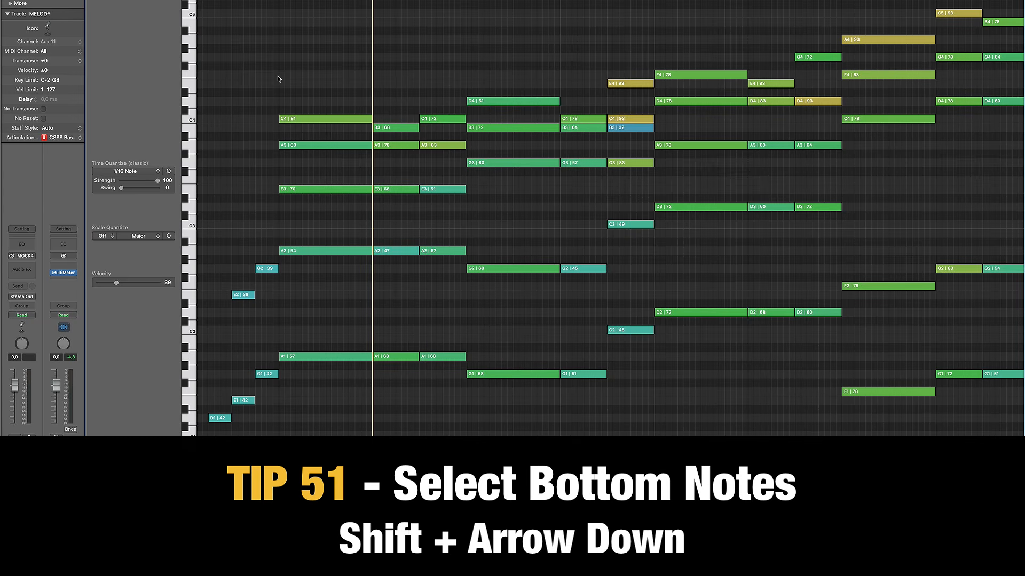
key(shift+Down)
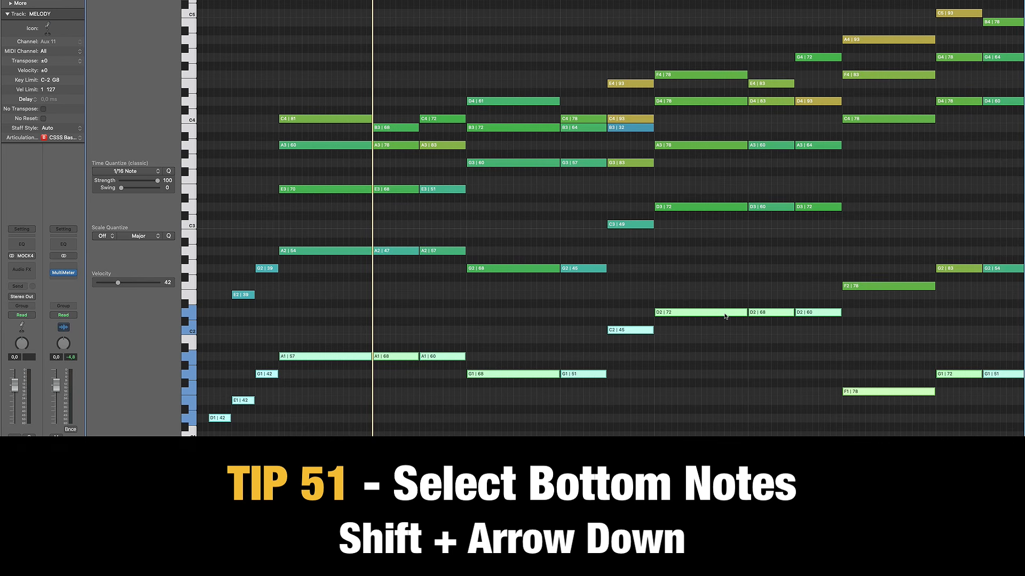
click(677, 276)
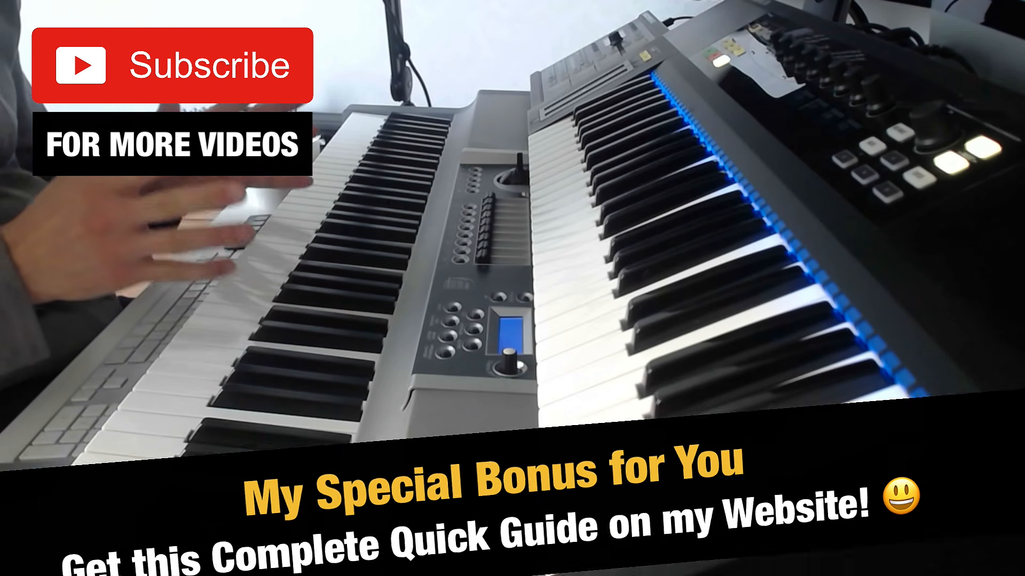